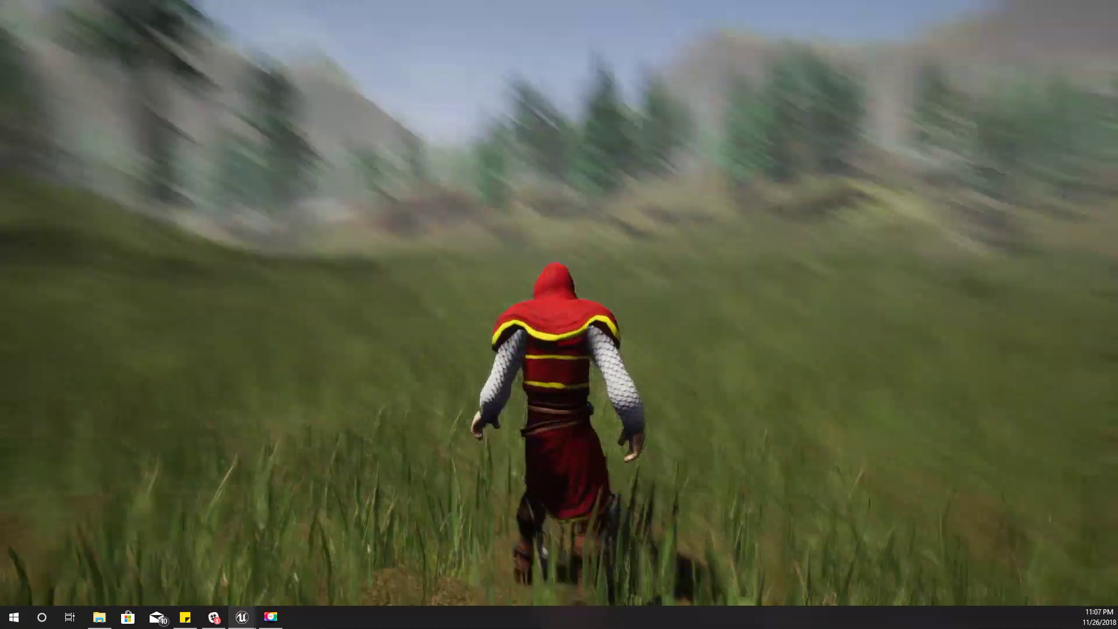
# - End the full-screen play session and restore the viewport to the normal editor layout
pyautogui.press('w')
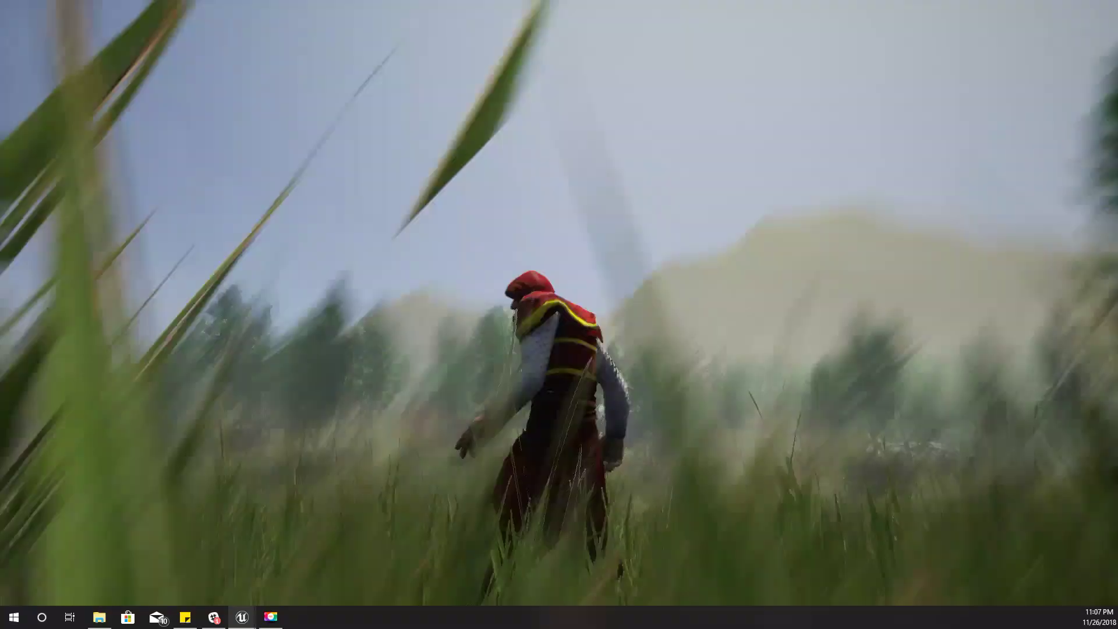
pyautogui.press('Escape')
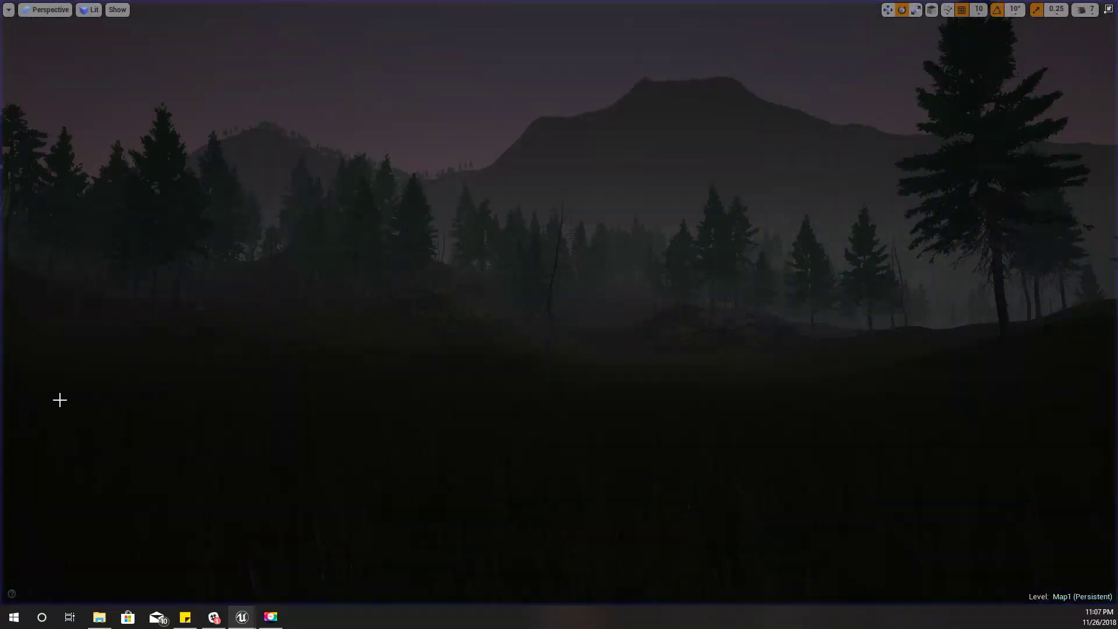
pyautogui.press('w')
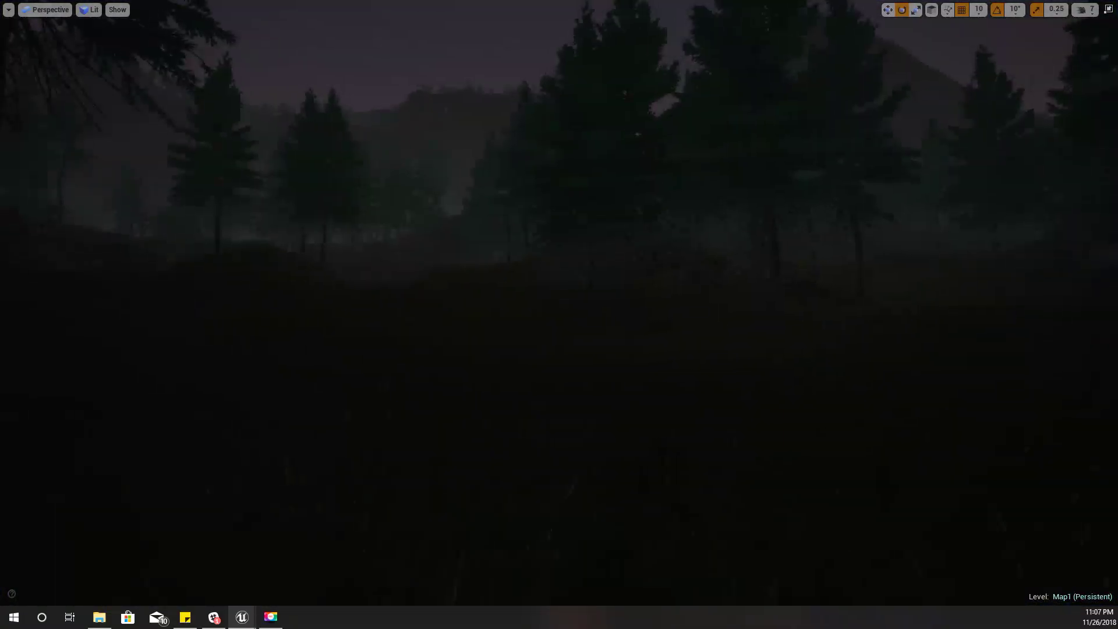
pyautogui.moveTo(559, 314); pyautogui.dragTo(465, 314, button='right')
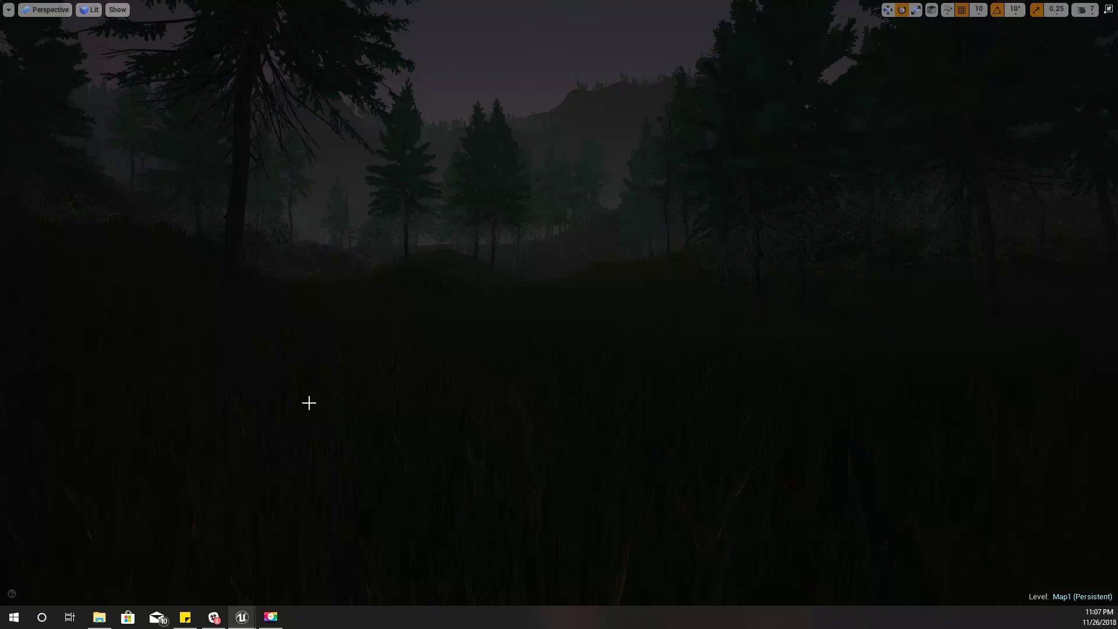
pyautogui.press('F11')
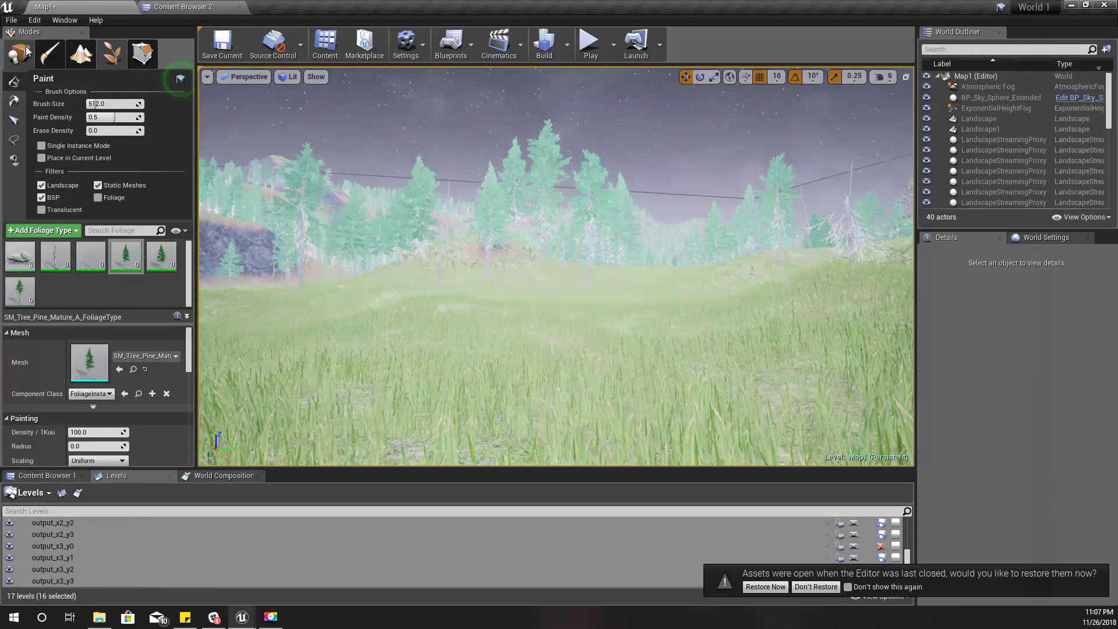
# - Switch from foliage painting to placing actors and select the BP_Sky_Sphere_Extended actor
pyautogui.click(18, 53)
pyautogui.moveTo(506, 306); pyautogui.dragTo(402, 312, button='right')
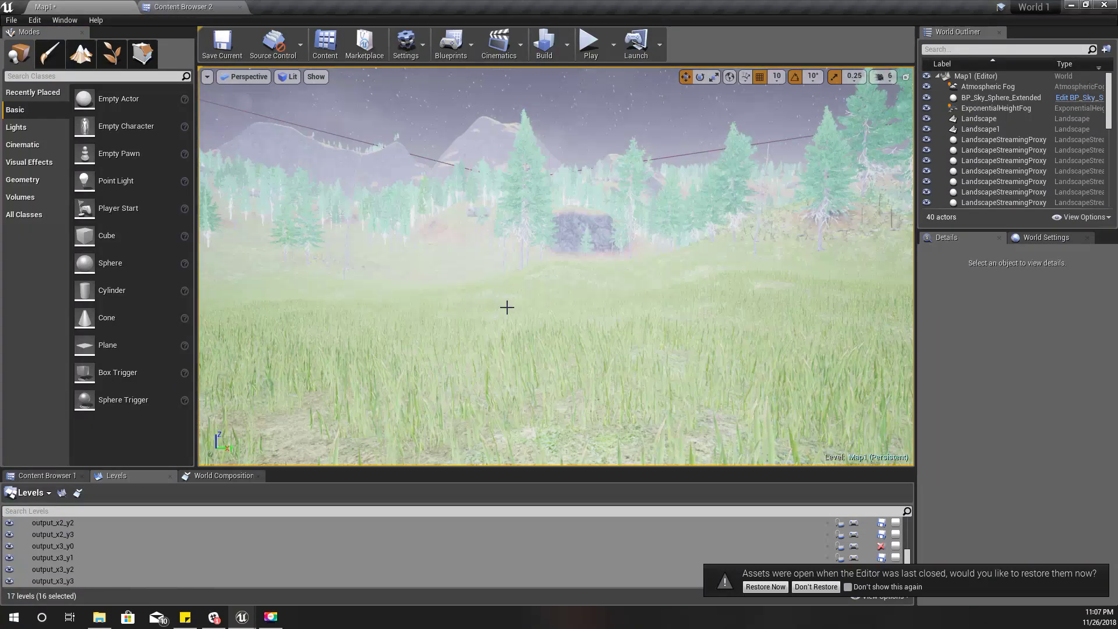
pyautogui.moveTo(506, 306); pyautogui.dragTo(507, 307, button='right')
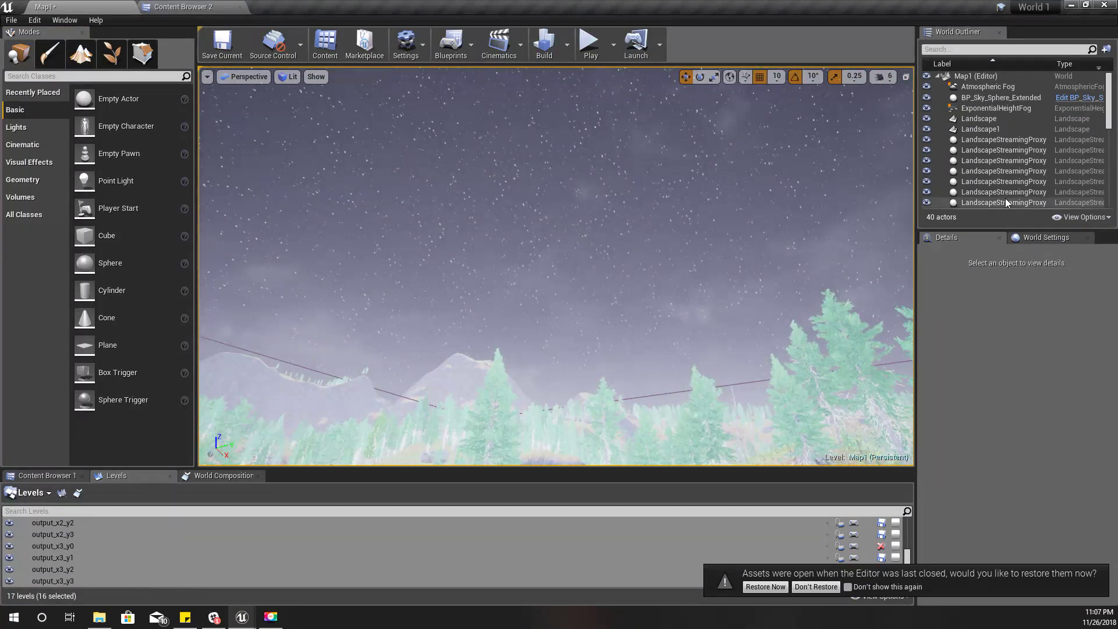
pyautogui.click(990, 98)
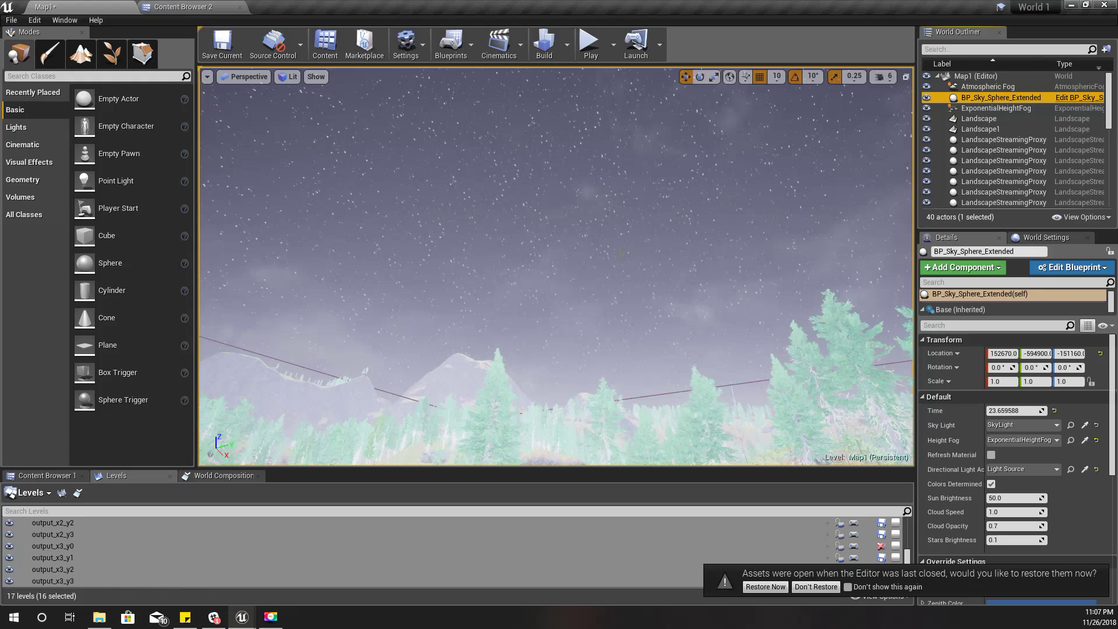
pyautogui.moveTo(620, 253)
pyautogui.mouseDown(button='right')
pyautogui.moveTo(655, 381)
pyautogui.moveTo(693, 381)
pyautogui.moveTo(763, 279)
pyautogui.moveTo(897, 303)
pyautogui.moveTo(620, 252)
pyautogui.mouseUp(button='right')
pyautogui.moveTo(586, 306); pyautogui.dragTo(616, 336, button='right')
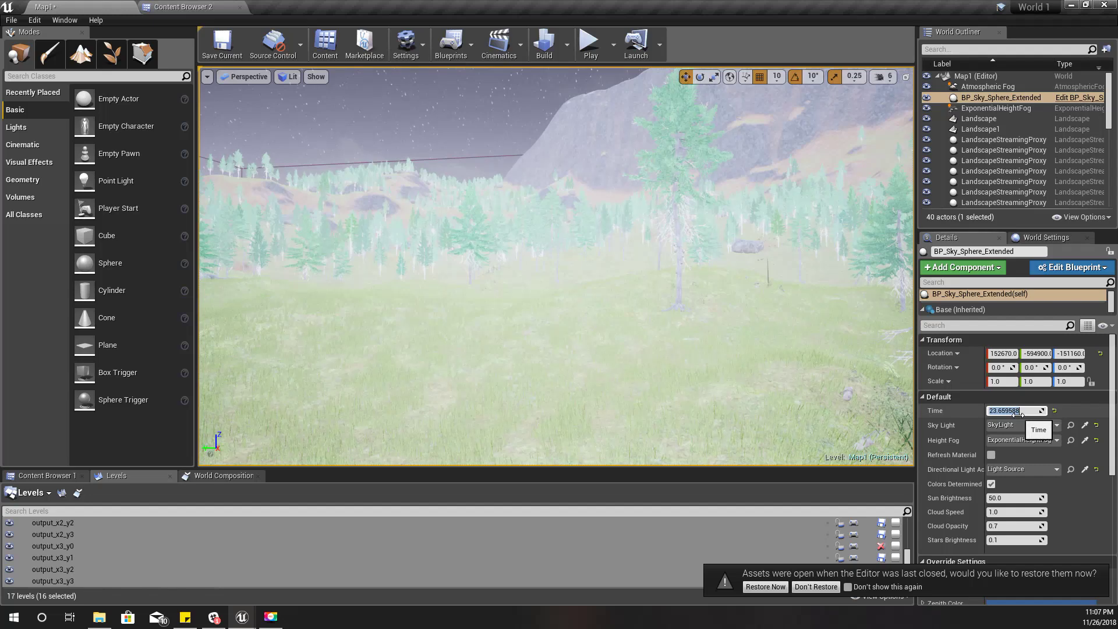
# - Set the sky sphere's Time to 1.0 and check the lighting across the landscape
pyautogui.write('1')
pyautogui.press('Return')
pyautogui.moveTo(589, 380)
pyautogui.mouseDown(button='right')
pyautogui.moveTo(589, 302)
pyautogui.moveTo(589, 373)
pyautogui.mouseUp(button='right')
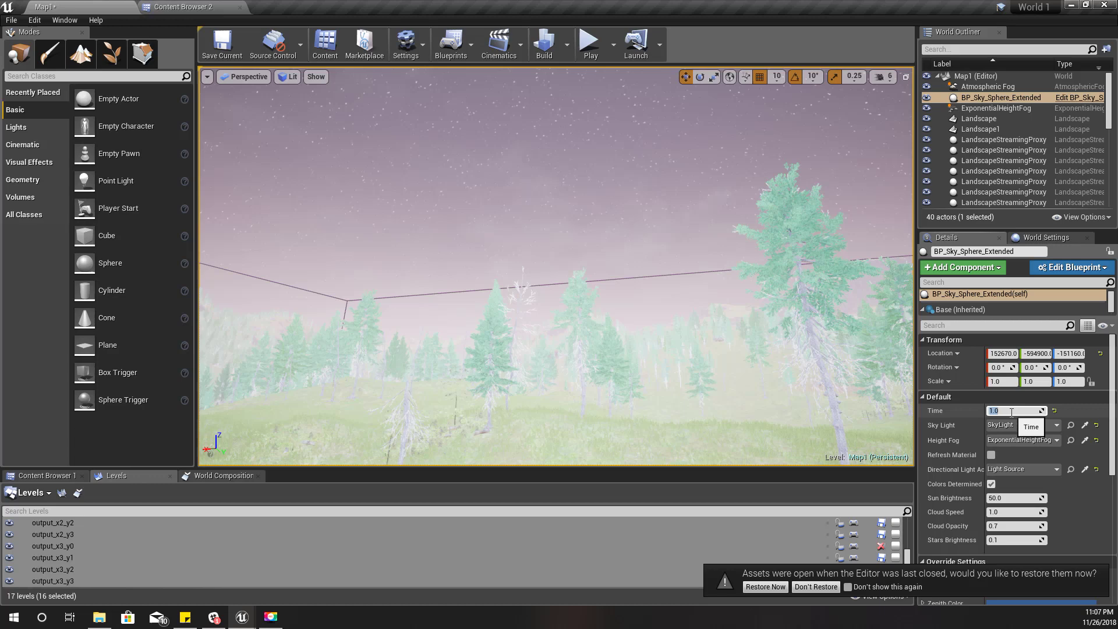
pyautogui.moveTo(625, 254); pyautogui.dragTo(820, 315, button='right')
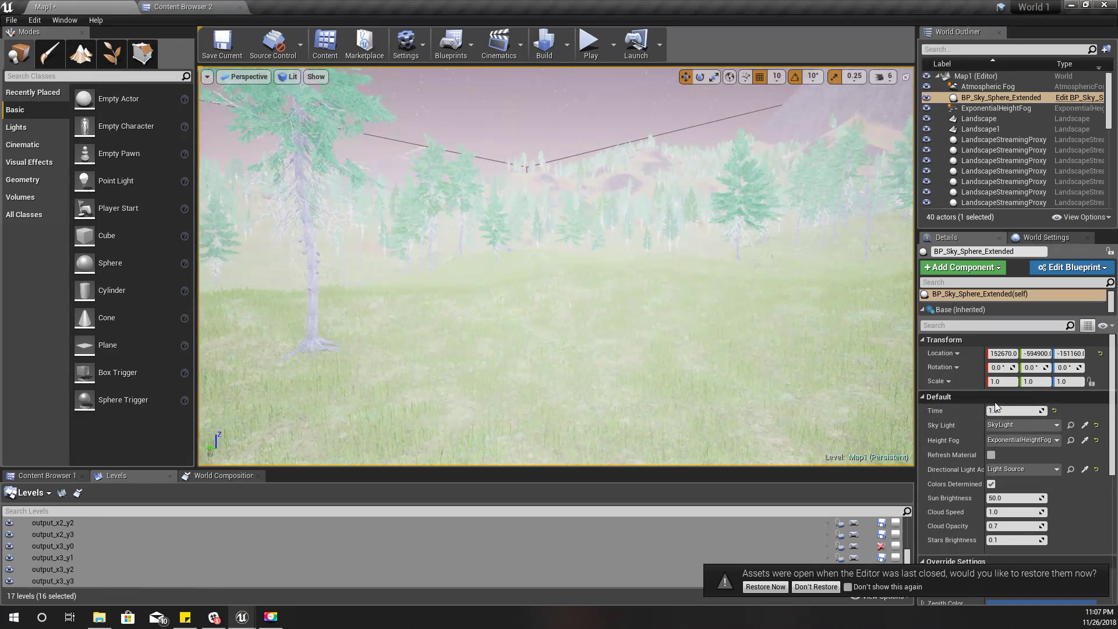
# - Set the sky sphere's Time to 11.0 for daylight over the landscape
pyautogui.press('Return')
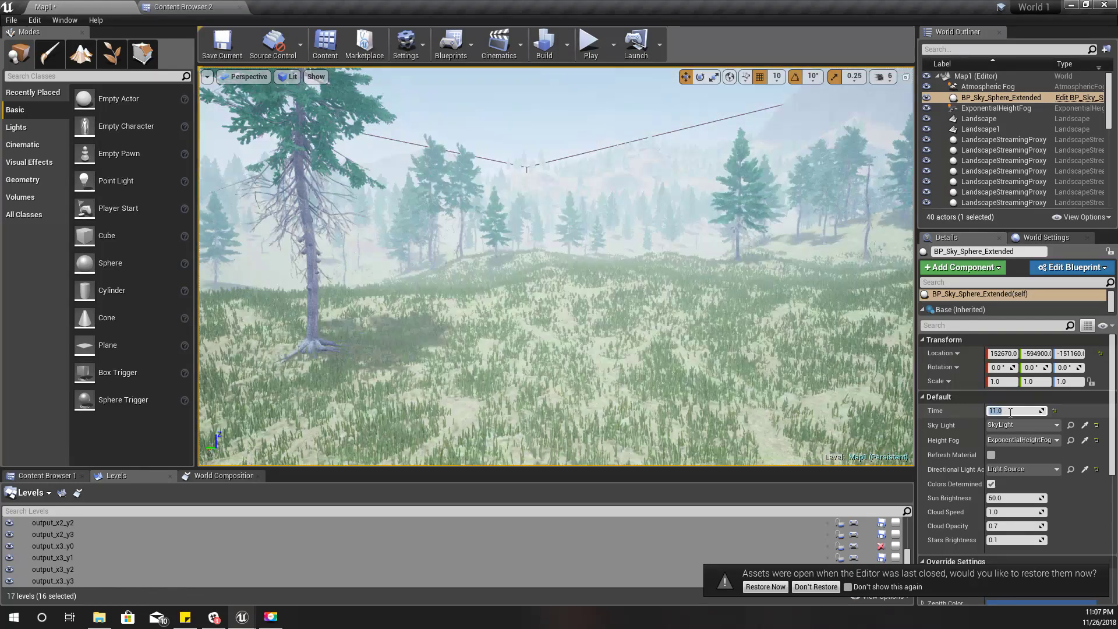
pyautogui.moveTo(658, 304); pyautogui.dragTo(297, 300, button='right')
pyautogui.moveTo(576, 247); pyautogui.dragTo(696, 301, button='right')
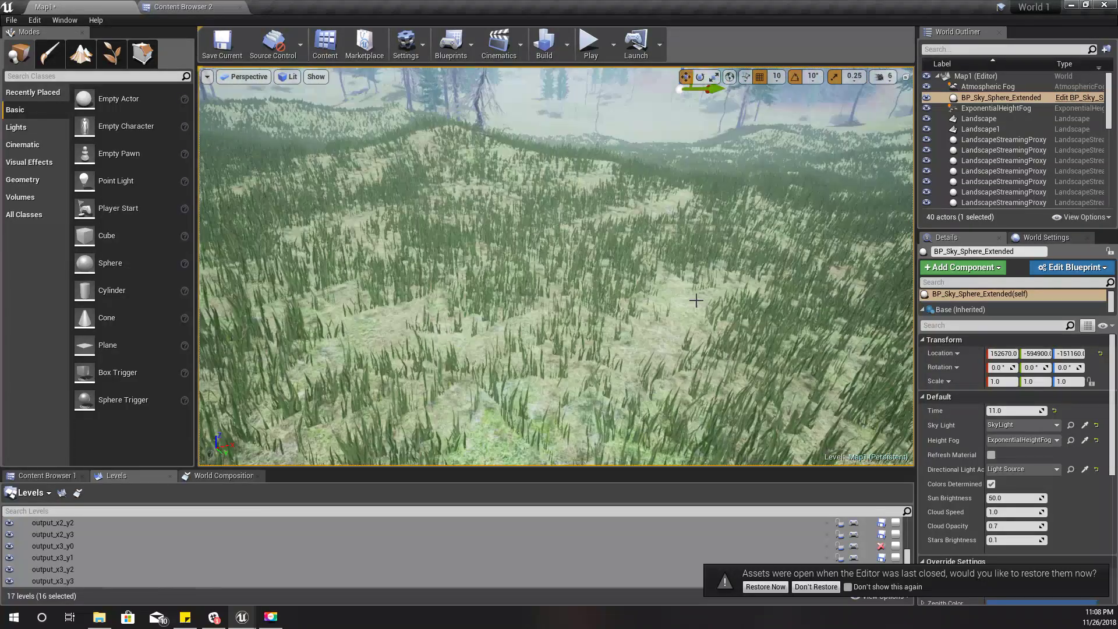
# - Play the level in the editor and run the character through the grass to examine ground and foliage under changing light, and end the session
pyautogui.hotkey('alt', 'p')
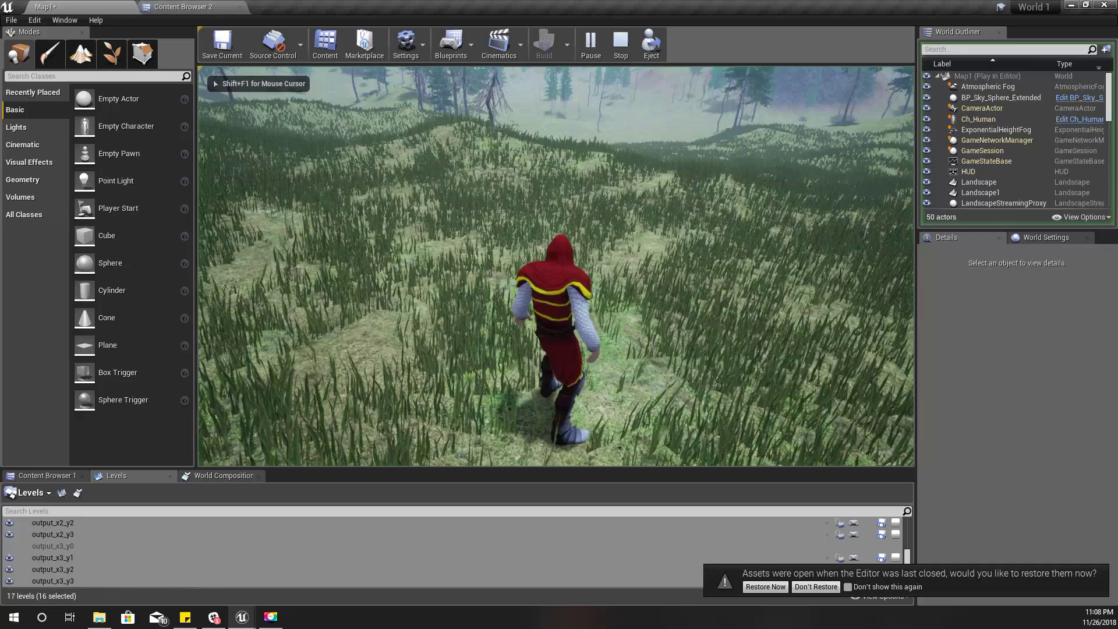
pyautogui.press('w')
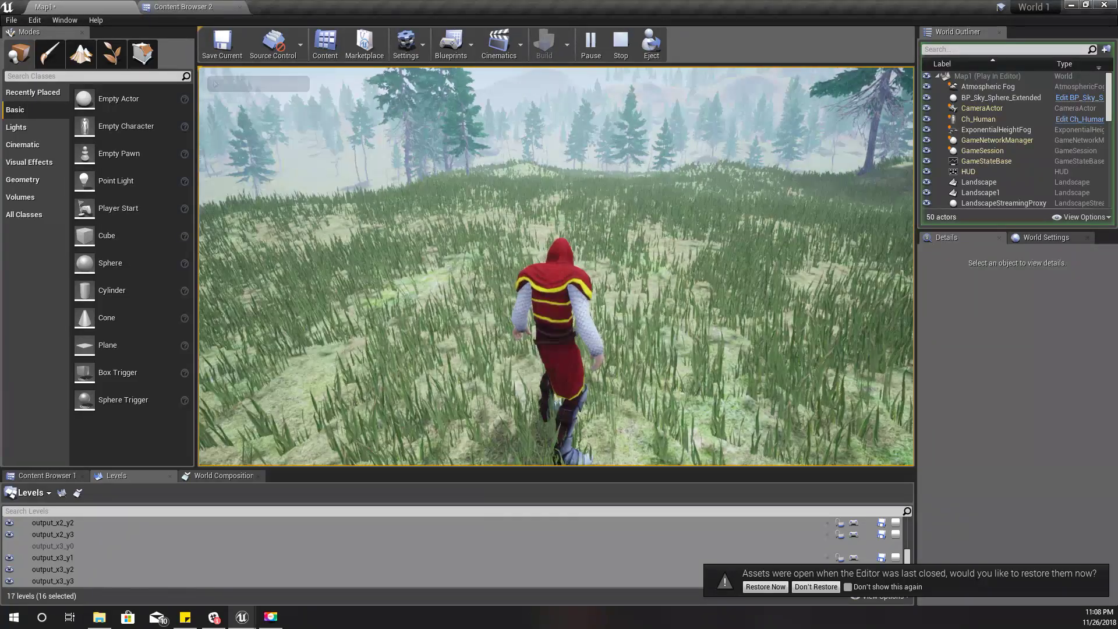
pyautogui.press('w')
pyautogui.press('w')
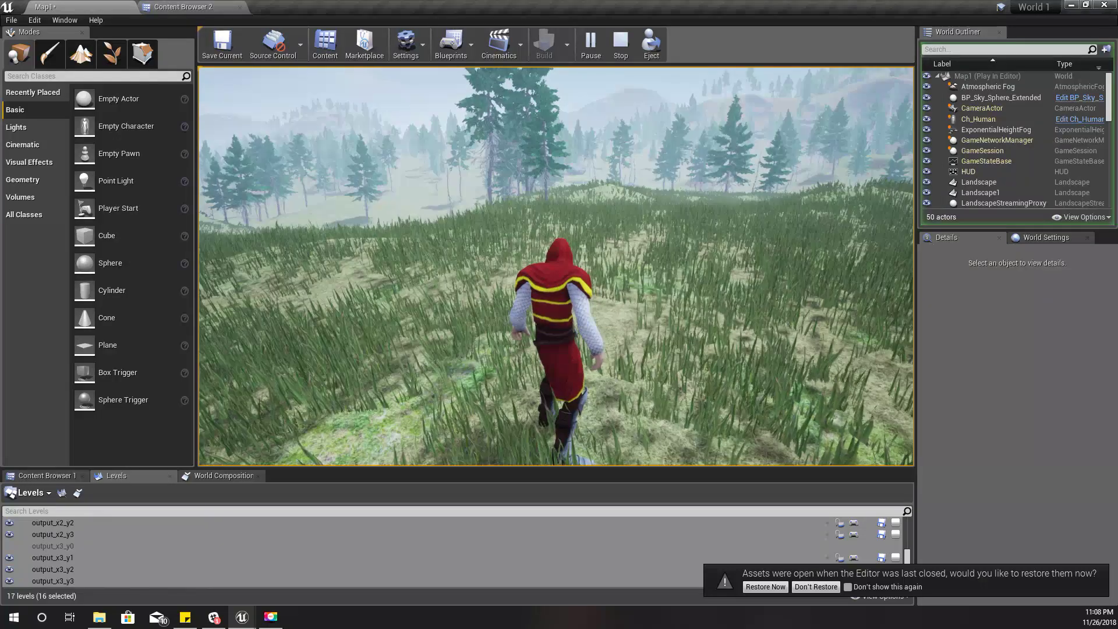
pyautogui.press('w')
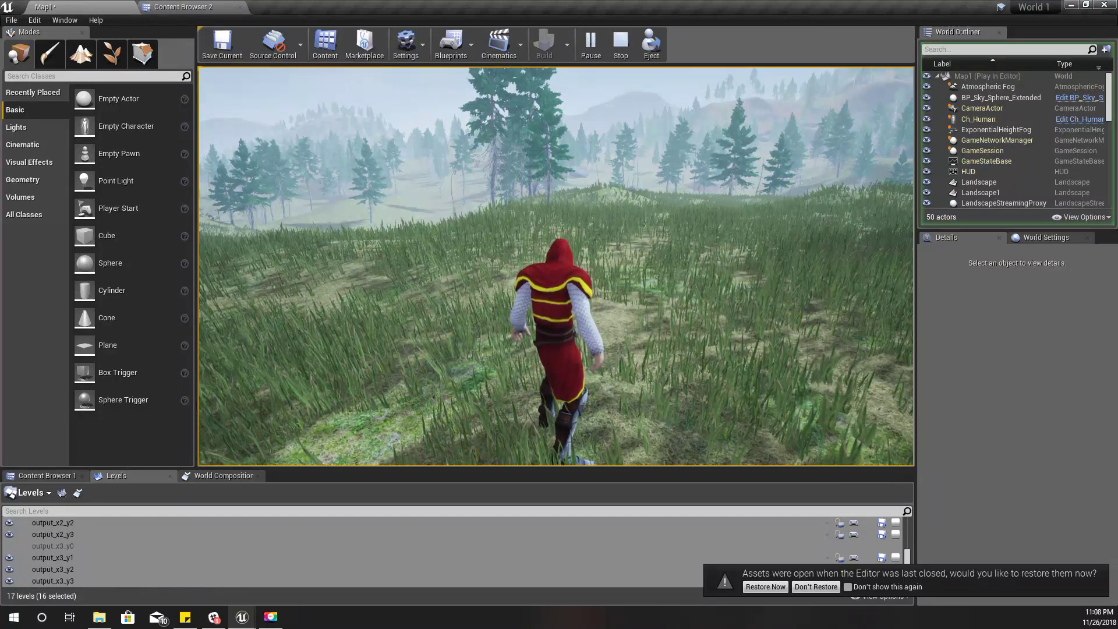
pyautogui.press('w')
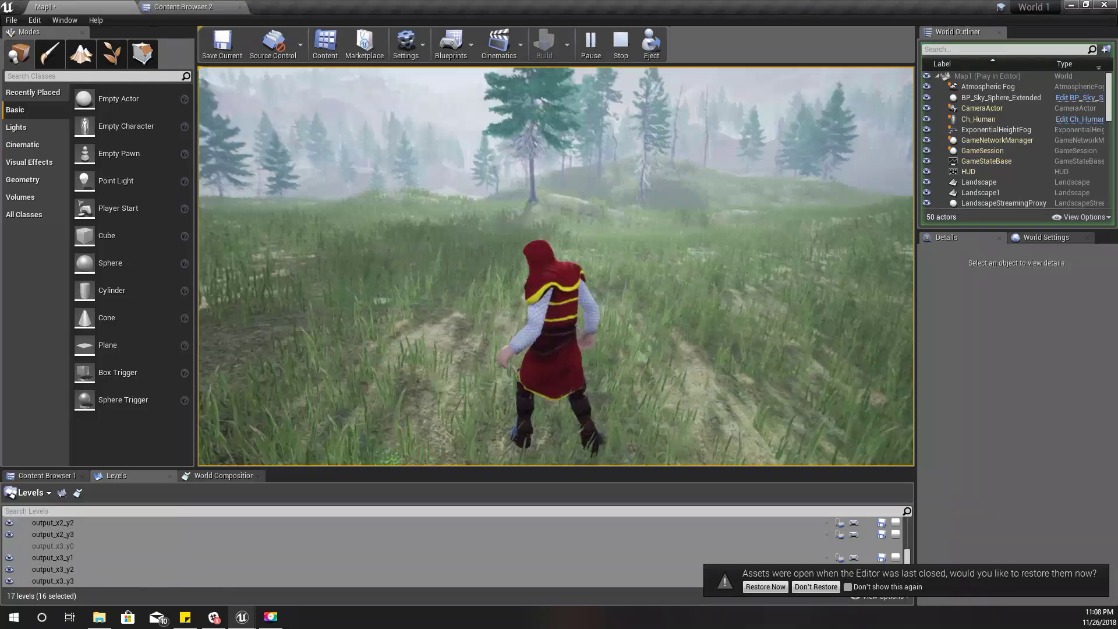
pyautogui.press('w')
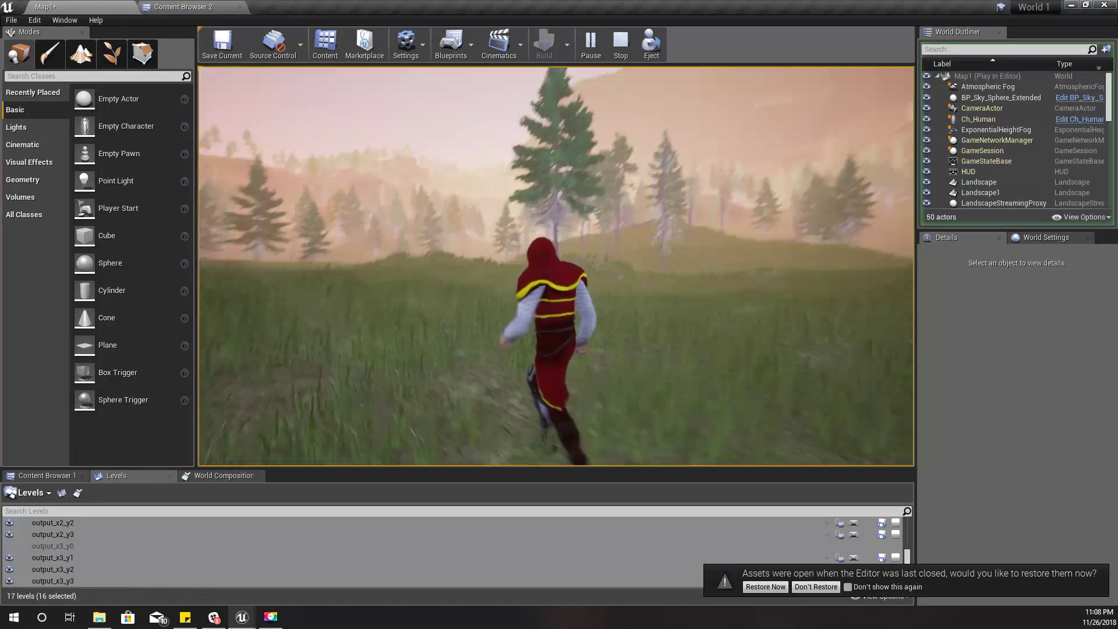
pyautogui.press('w')
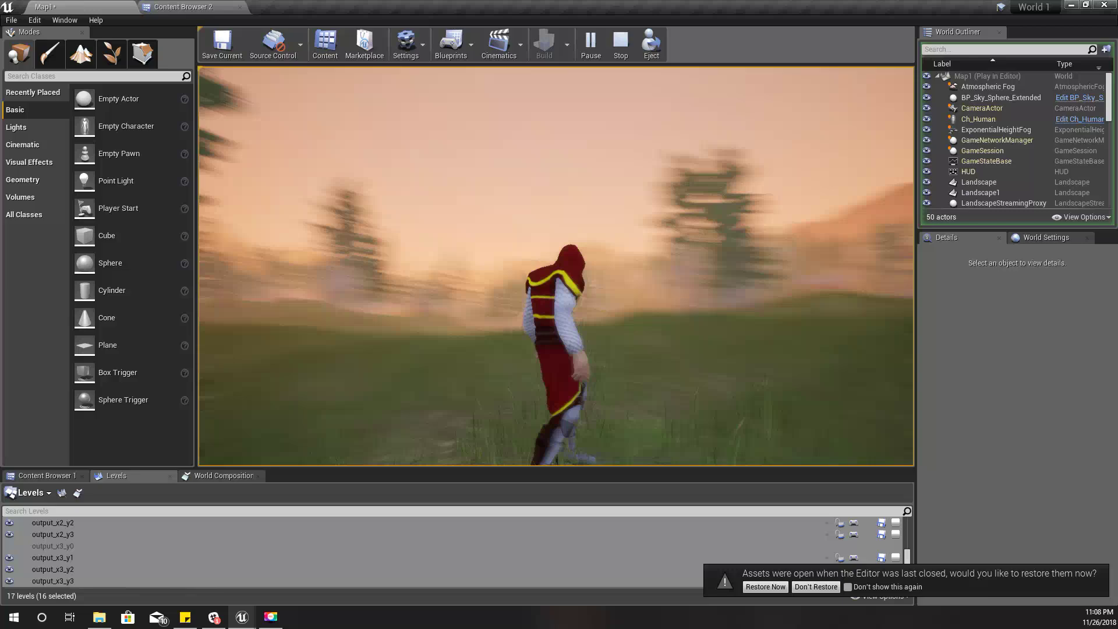
pyautogui.press('w')
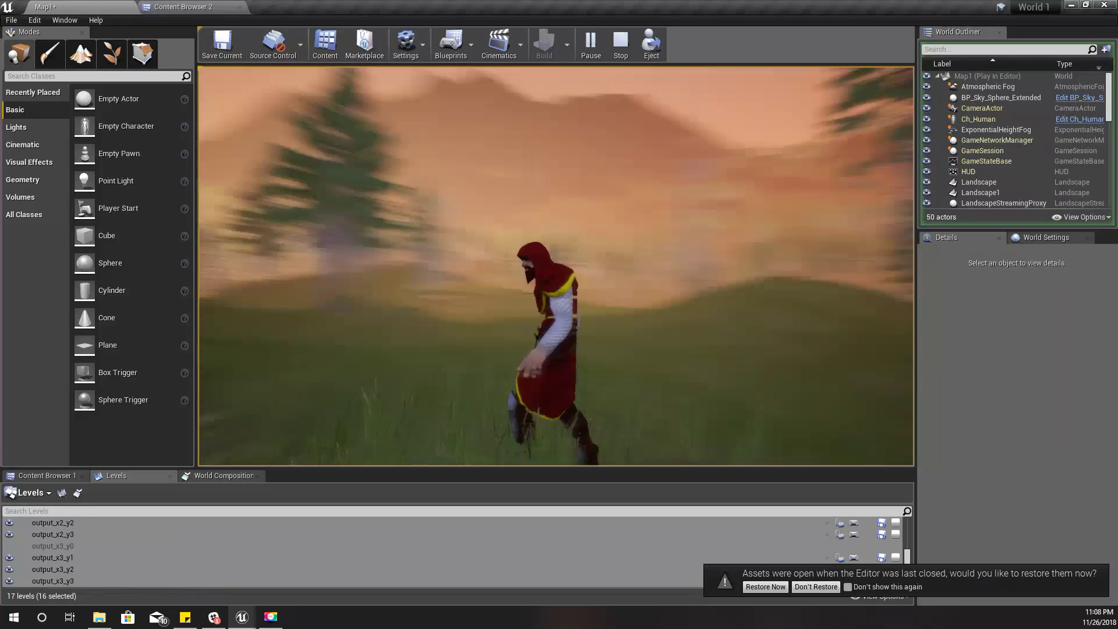
pyautogui.press('w')
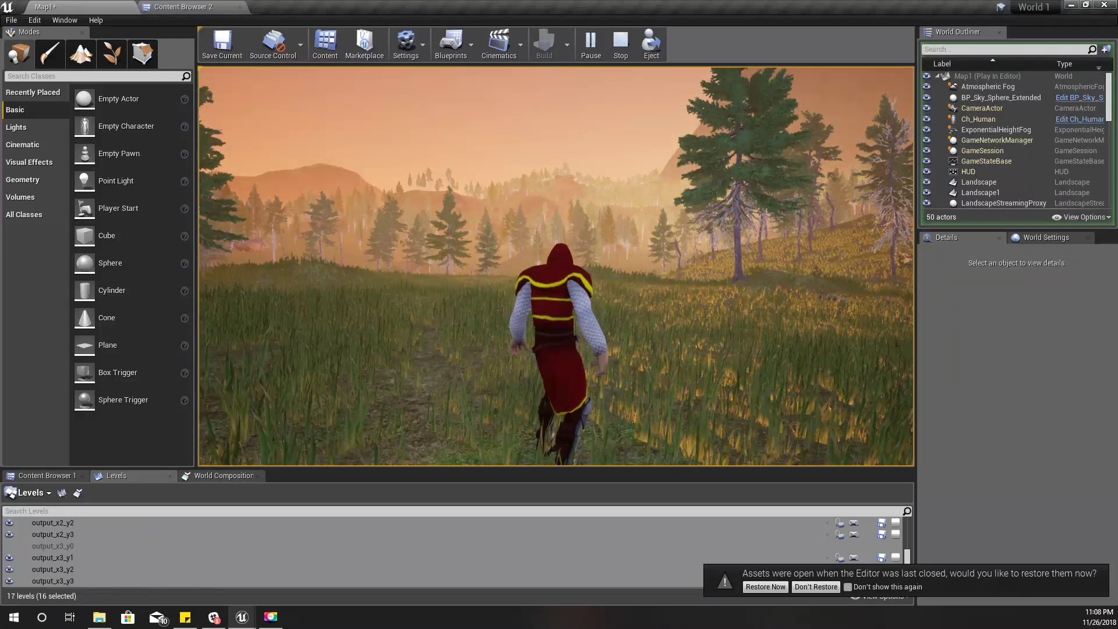
pyautogui.press('w')
pyautogui.press('w')
pyautogui.press('a')
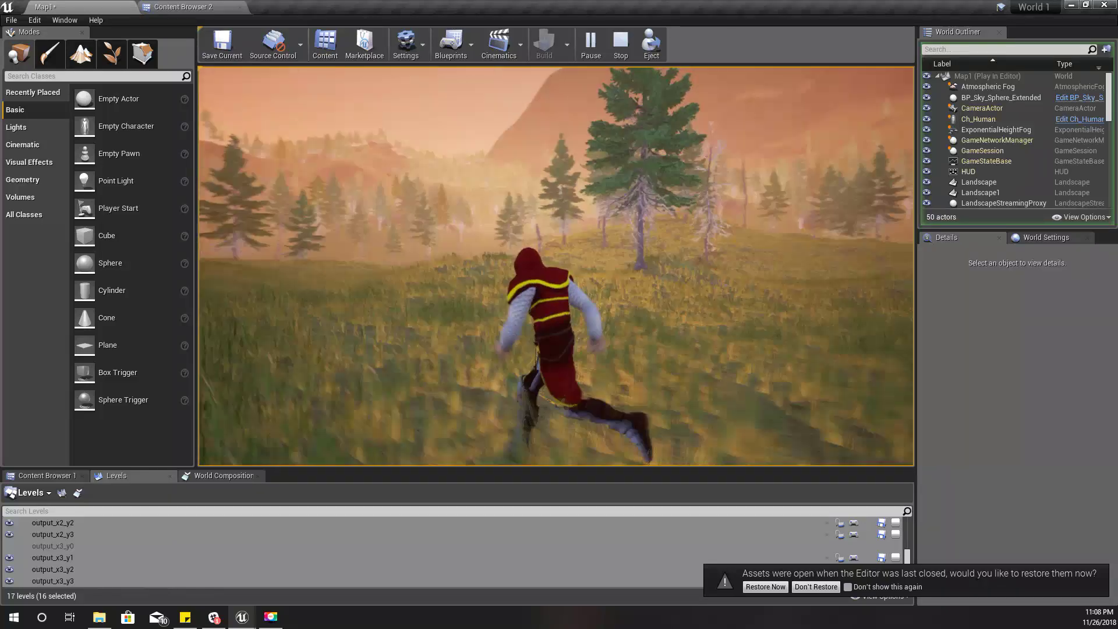
pyautogui.press('w')
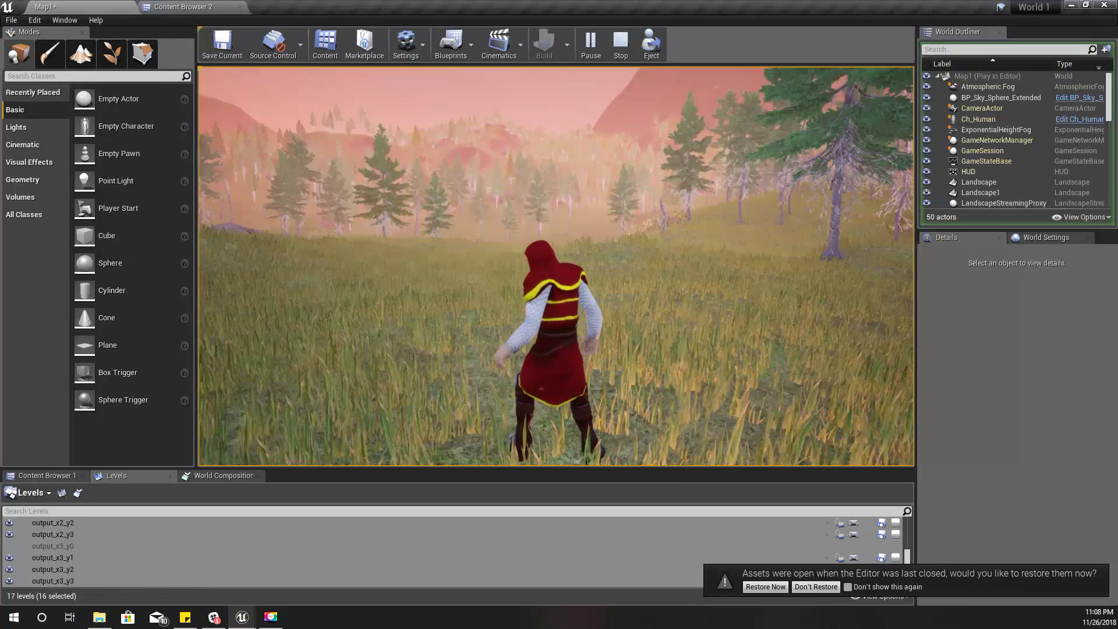
pyautogui.press('Escape')
# - Select the landscape streaming proxy beneath the grassy area
pyautogui.moveTo(449, 218)
pyautogui.mouseDown(button='right')
pyautogui.moveTo(426, 254)
pyautogui.moveTo(464, 230)
pyautogui.mouseUp(button='right')
pyautogui.moveTo(591, 313); pyautogui.dragTo(361, 288, button='right')
pyautogui.click(548, 308)
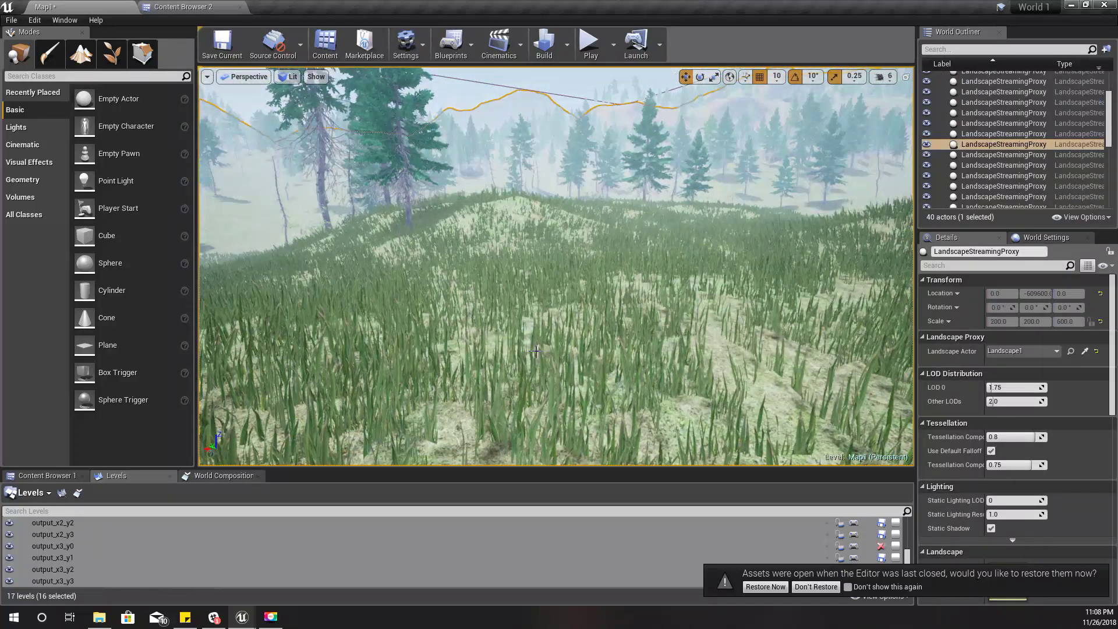
pyautogui.moveTo(542, 350); pyautogui.dragTo(666, 349, button='right')
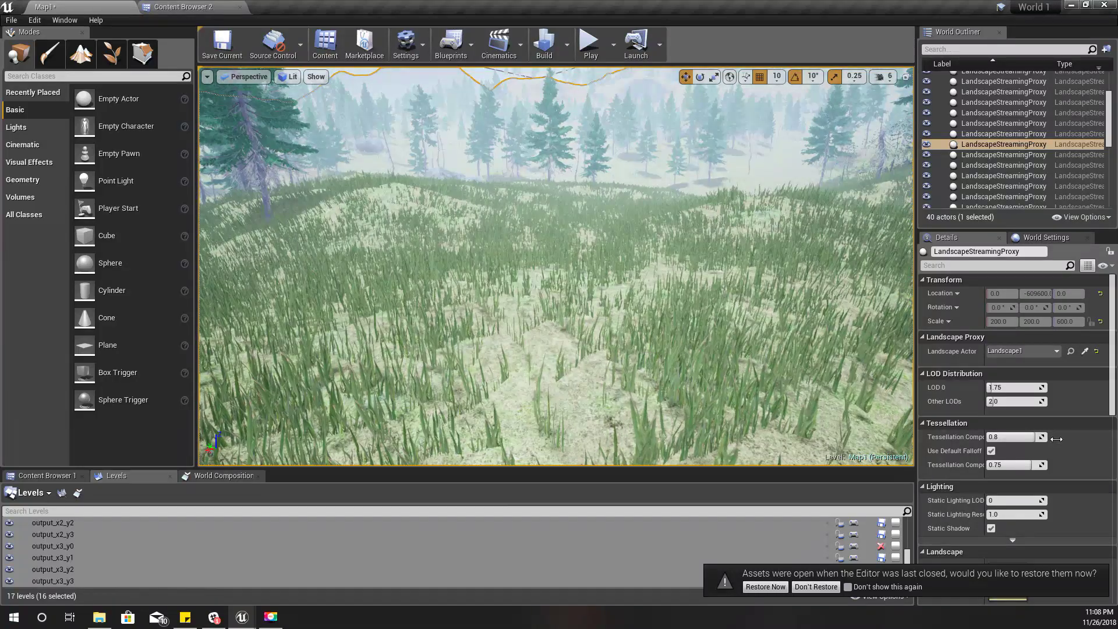
# - Open the selected proxy's landscape material instance MI_Landscape and its parent material M_Landscape
pyautogui.scroll(-8, 1060, 387)
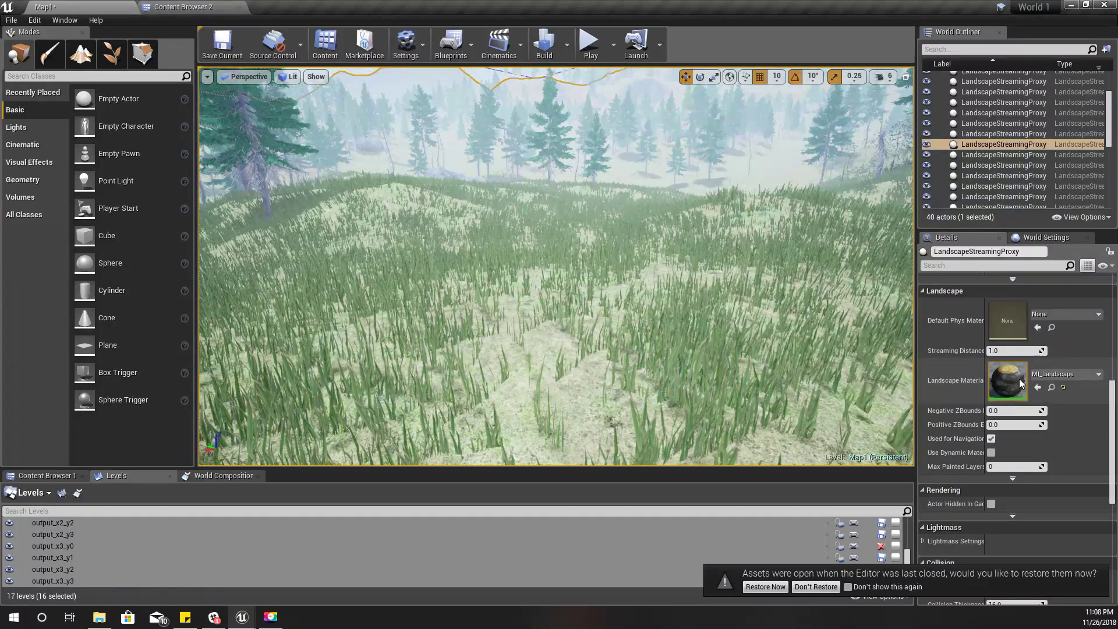
pyautogui.doubleClick(1019, 379)
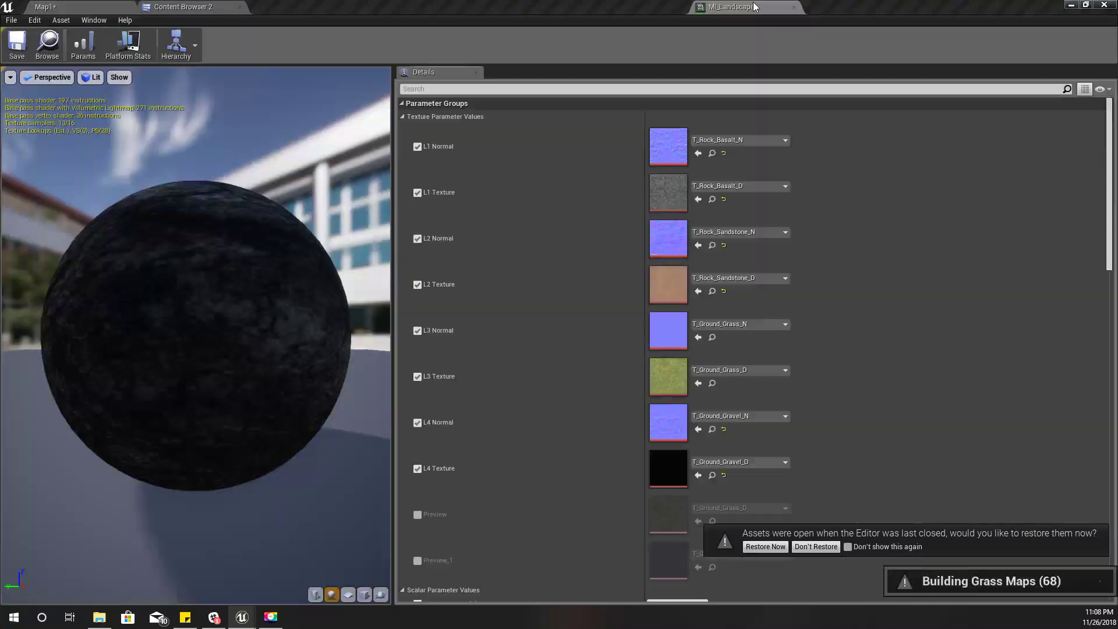
pyautogui.scroll(-10, 707, 420)
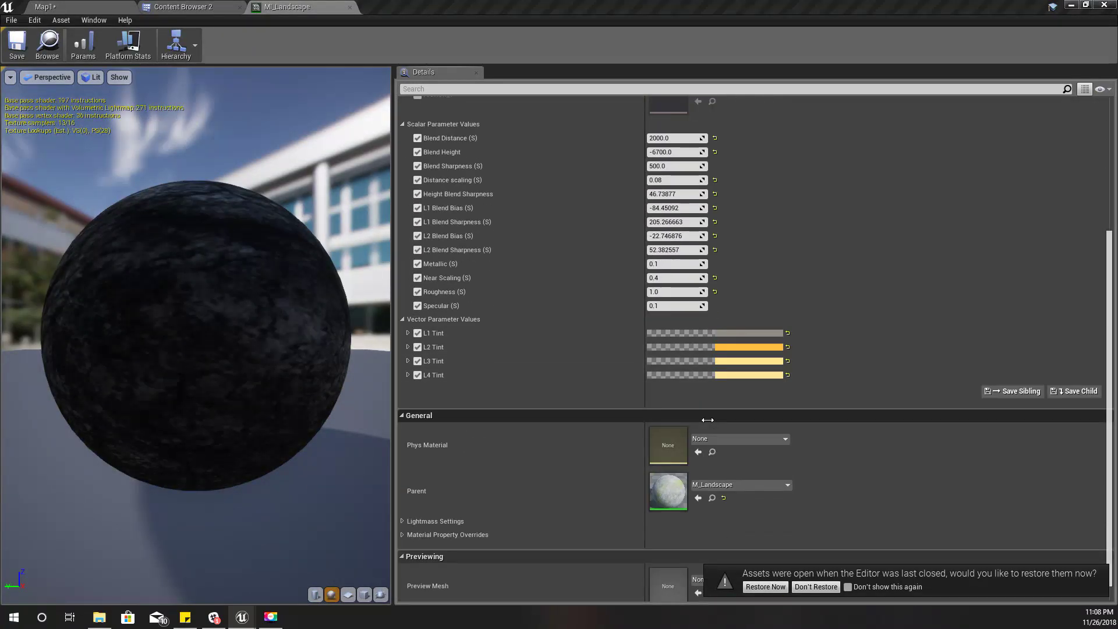
pyautogui.doubleClick(680, 475)
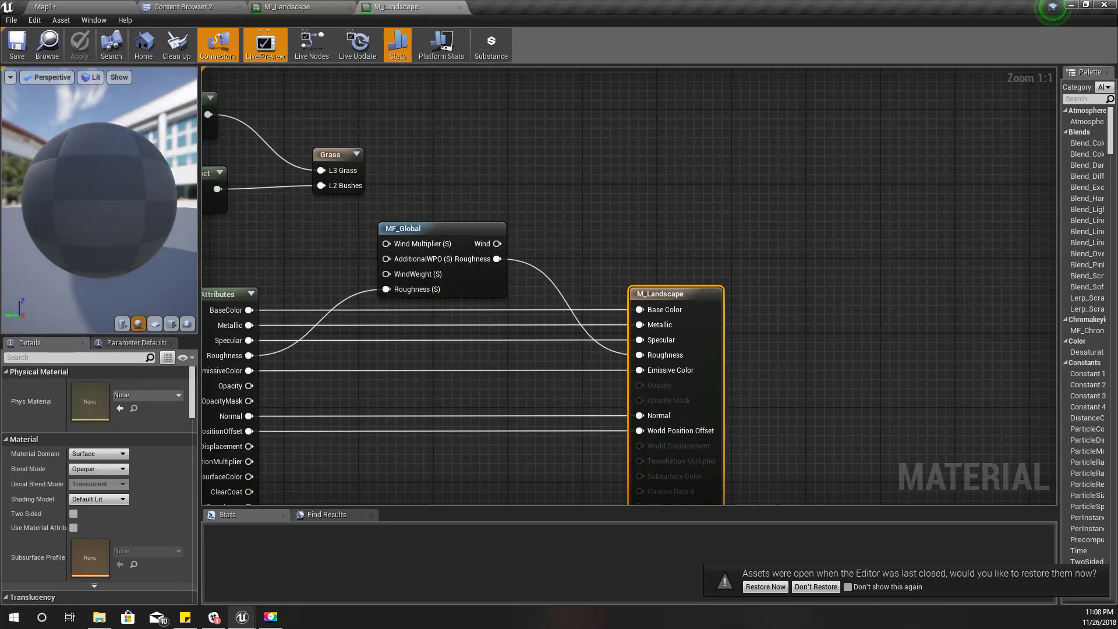
# - Move the MF_Global node up and insert a Multiply node between the BaseColor output and M_Landscape's Base Color input
pyautogui.moveTo(481, 232); pyautogui.dragTo(491, 180)
pyautogui.moveTo(290, 306); pyautogui.dragTo(393, 283)
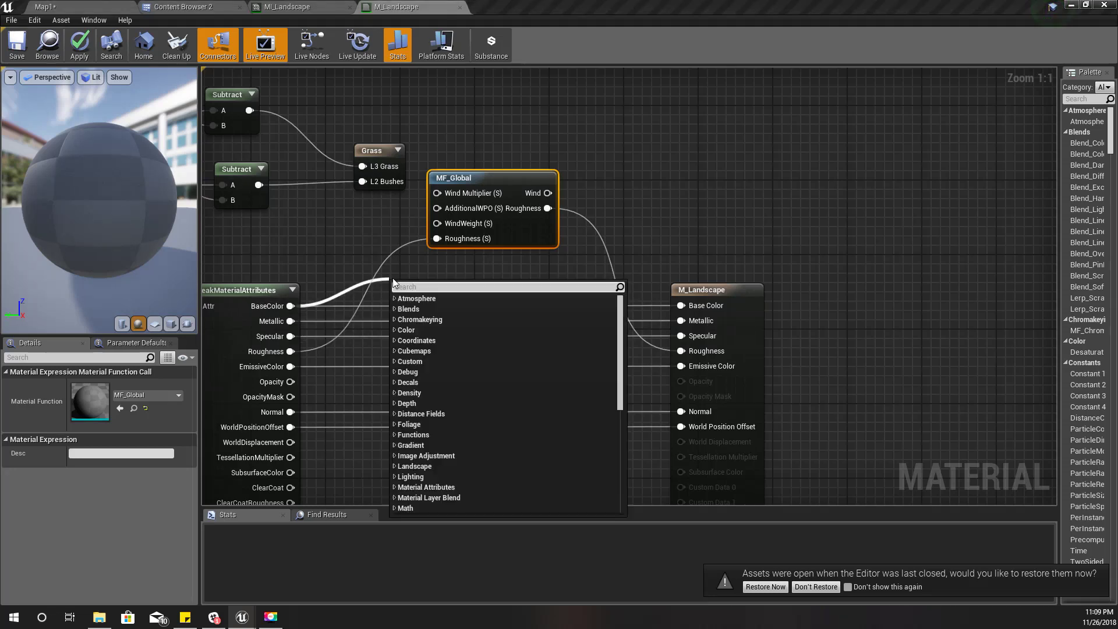
pyautogui.press('Escape')
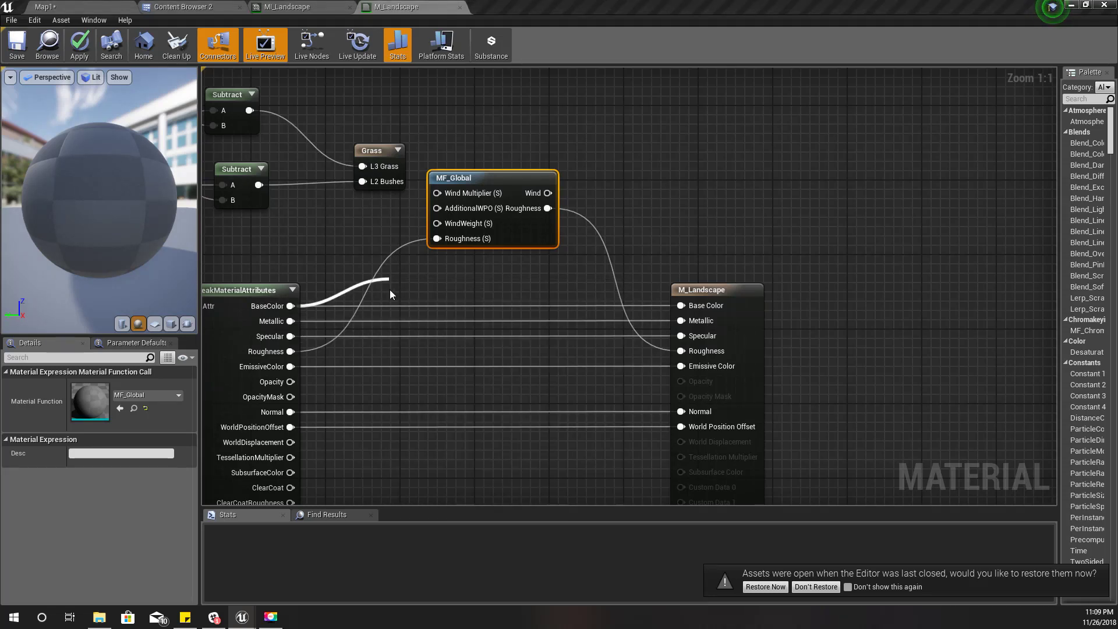
pyautogui.press('Return')
pyautogui.moveTo(417, 289); pyautogui.dragTo(689, 307)
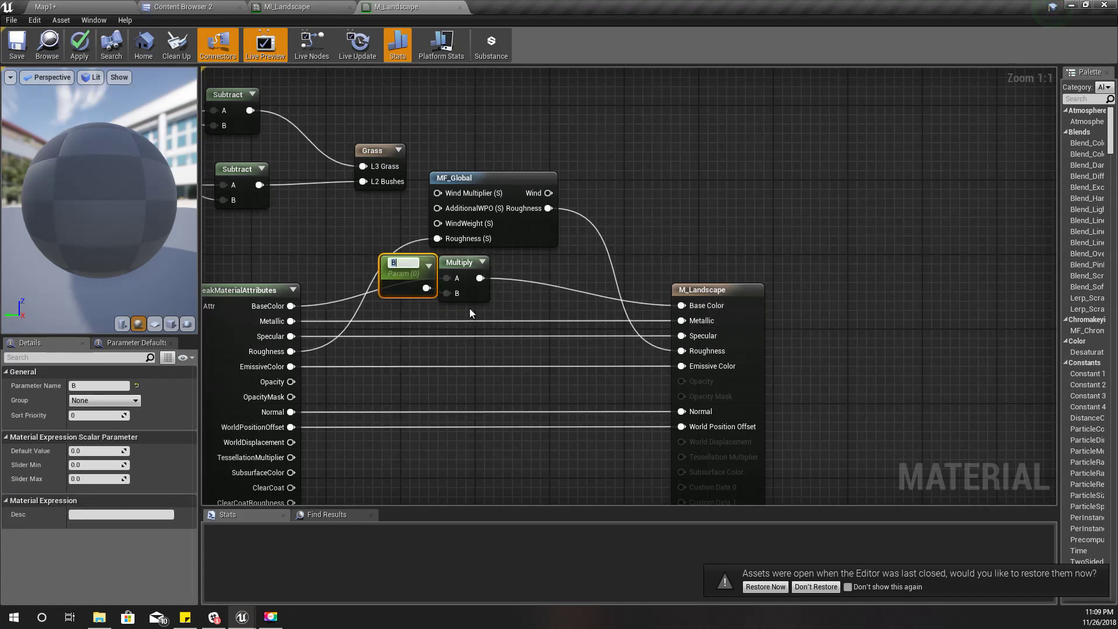
# - Name the new scalar parameter "Landscape Brightess" and place it beside the Multiply node, connected to its B input
pyautogui.write('Landscape')
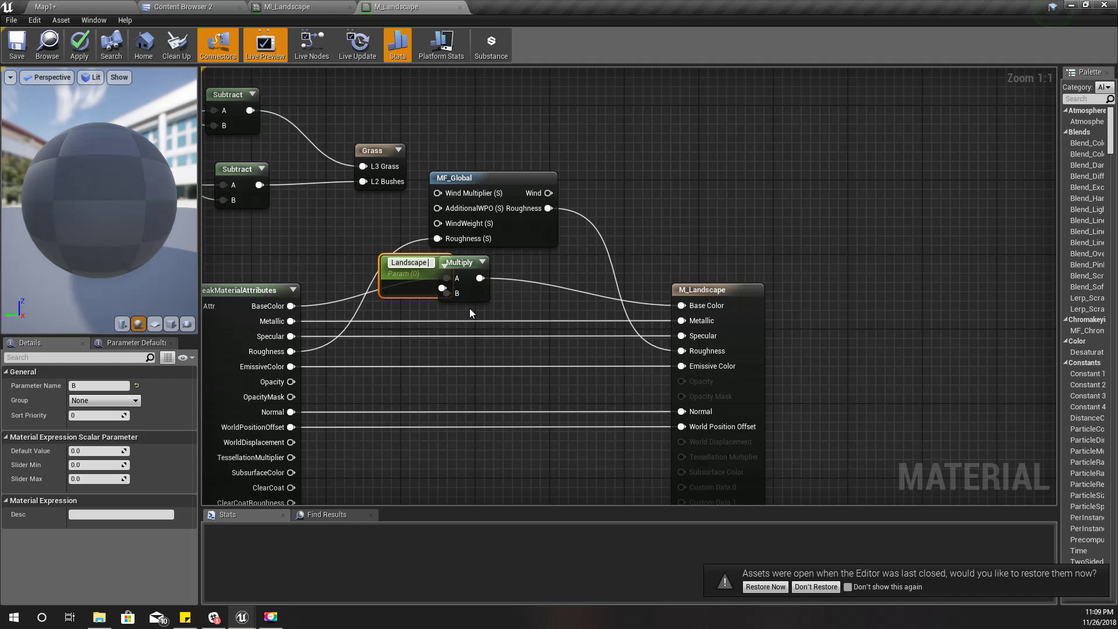
pyautogui.write(' Brightness')
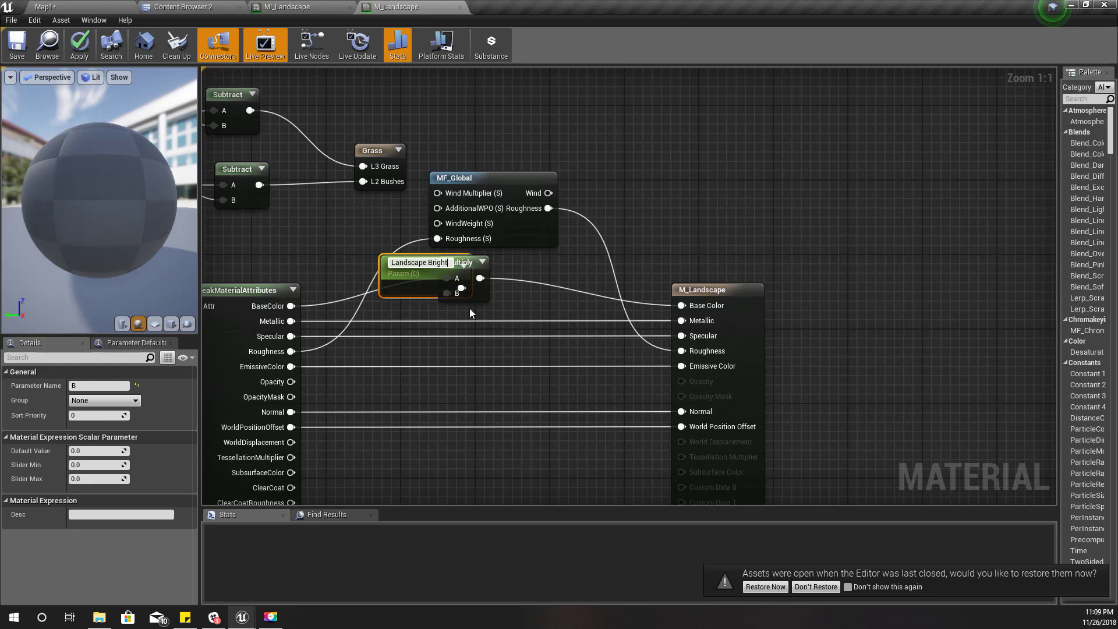
pyautogui.press('Return')
pyautogui.moveTo(401, 264); pyautogui.dragTo(329, 254)
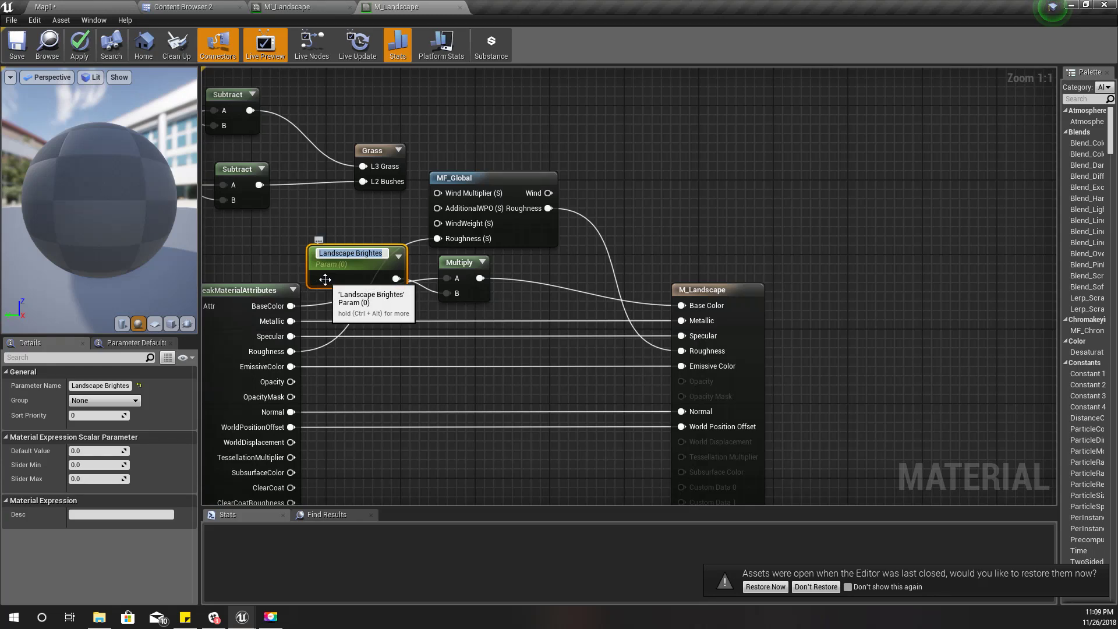
# - Set the Landscape Brightess parameter's default value to 1.0 and apply the M_Landscape material changes
pyautogui.click(86, 451)
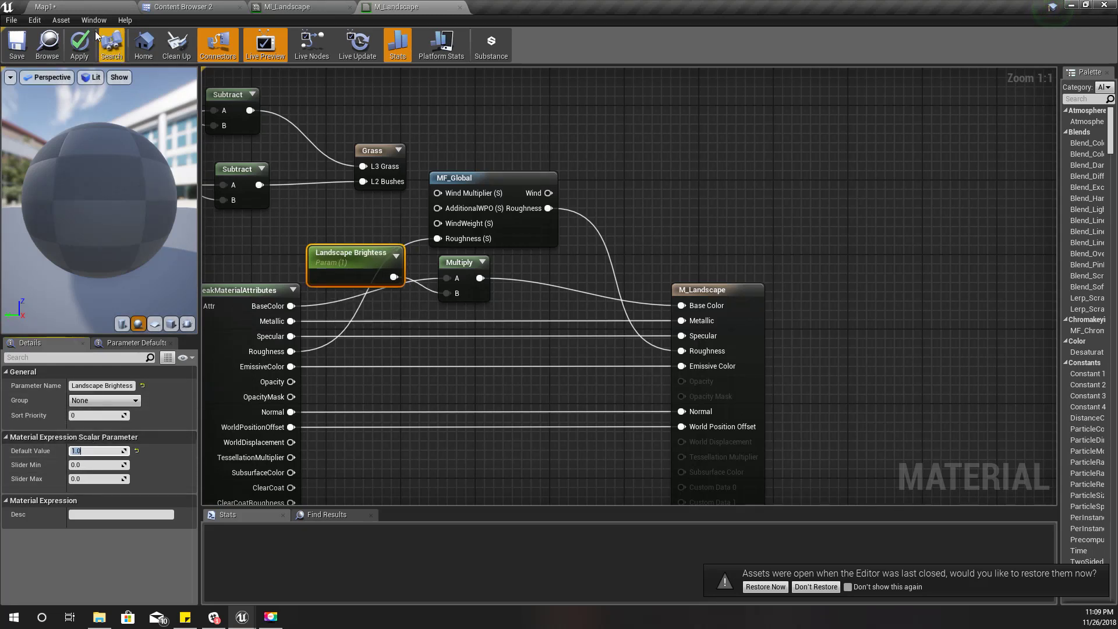
pyautogui.click(84, 45)
pyautogui.click(79, 45)
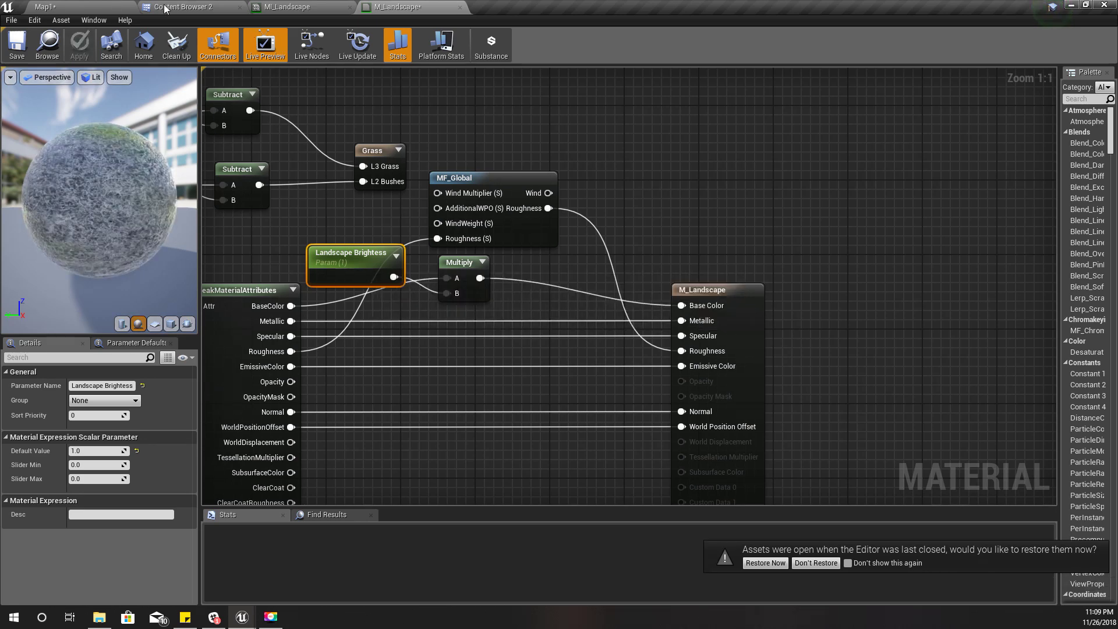
# - Undock the MI_Landscape editor so it floats over the level, and enable its Landscape Brightess parameter override
pyautogui.click(79, 7)
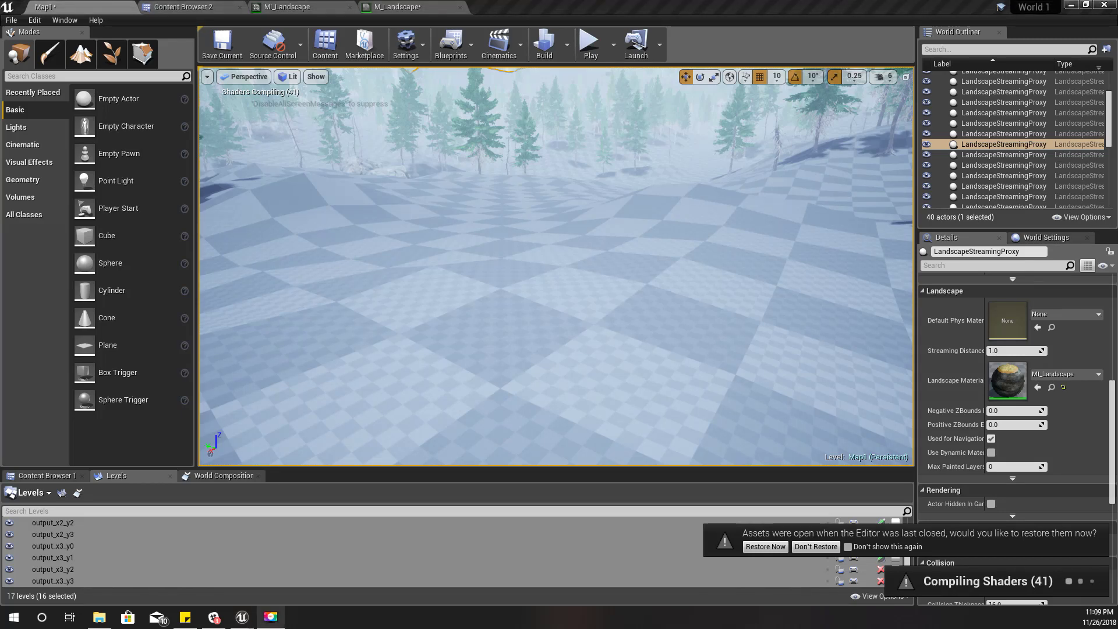
pyautogui.click(415, 6)
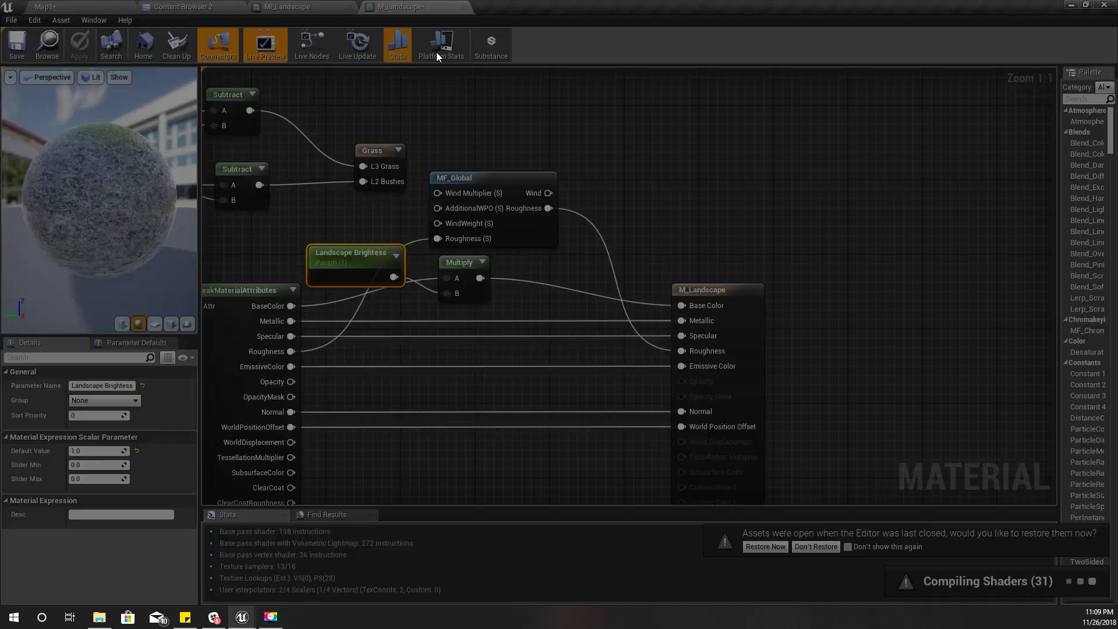
pyautogui.moveTo(303, 6); pyautogui.dragTo(114, 272)
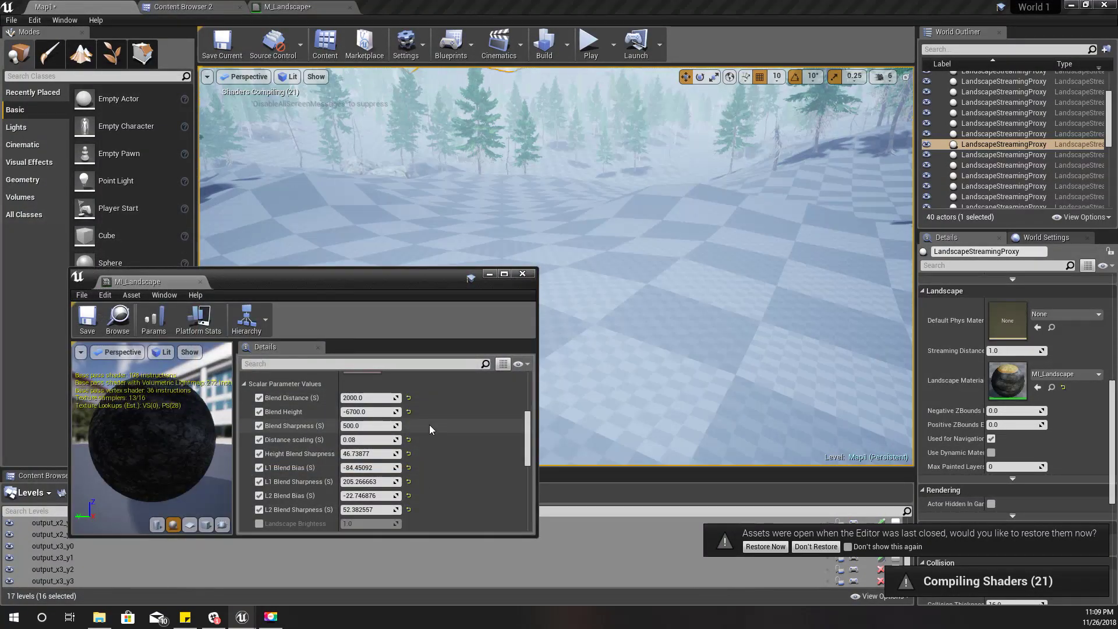
pyautogui.scroll(3, 428, 442)
pyautogui.scroll(-3, 426, 452)
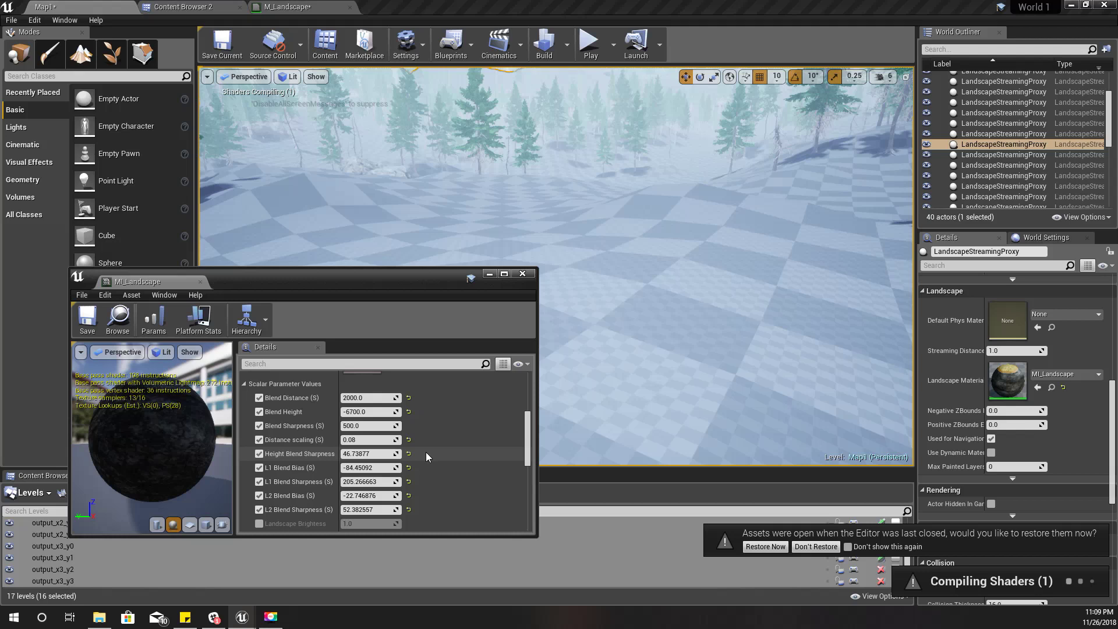
pyautogui.scroll(-2, 425, 452)
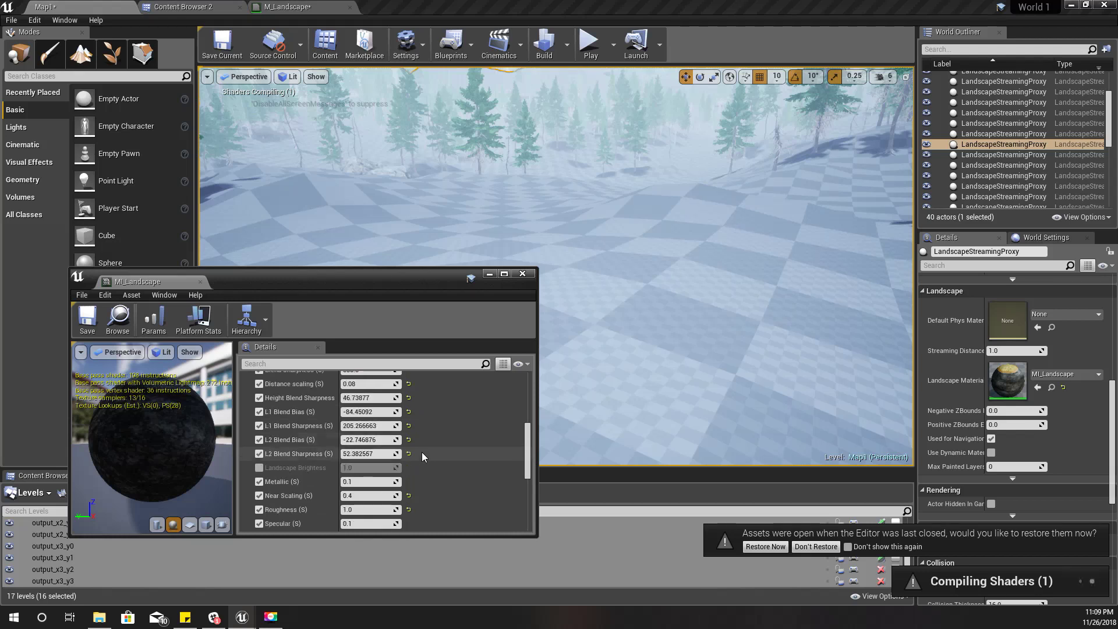
pyautogui.click(259, 469)
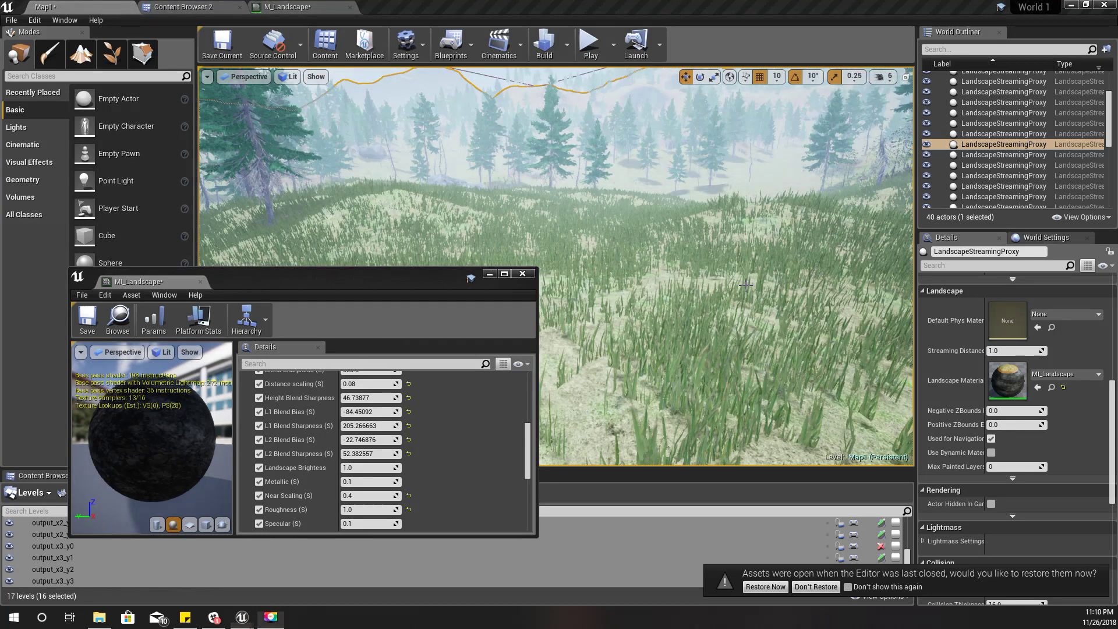
# - Show the level viewport fullscreen and tune MI_Landscape's Landscape Brightess, trying 0.1 and settling on 0.2
pyautogui.press('F11')
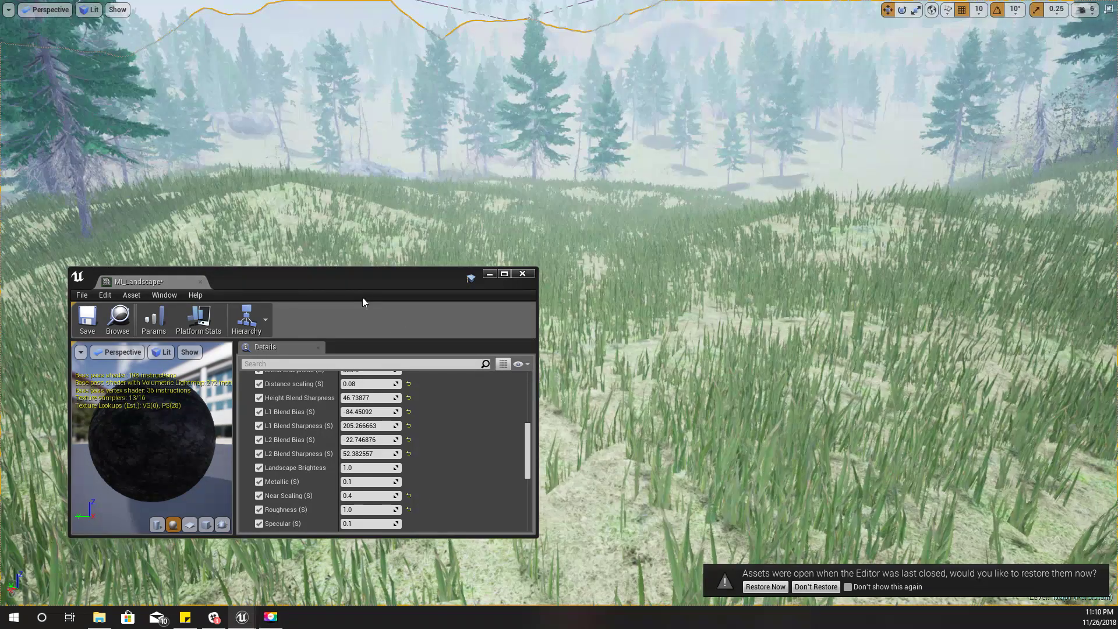
pyautogui.moveTo(354, 276); pyautogui.dragTo(316, 274)
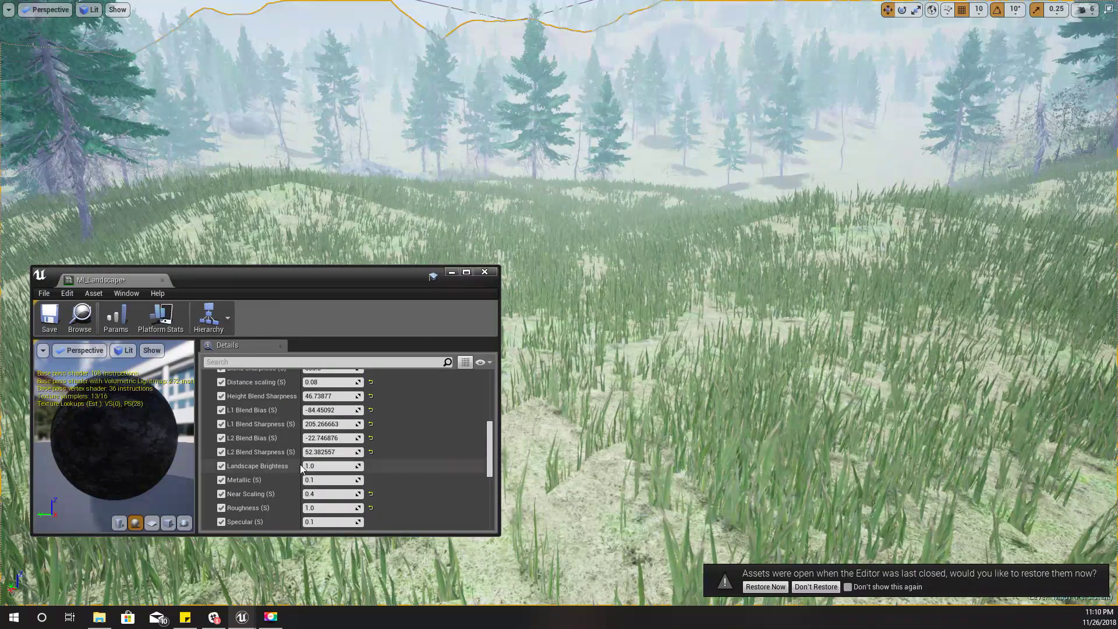
pyautogui.moveTo(332, 469); pyautogui.dragTo(327, 470)
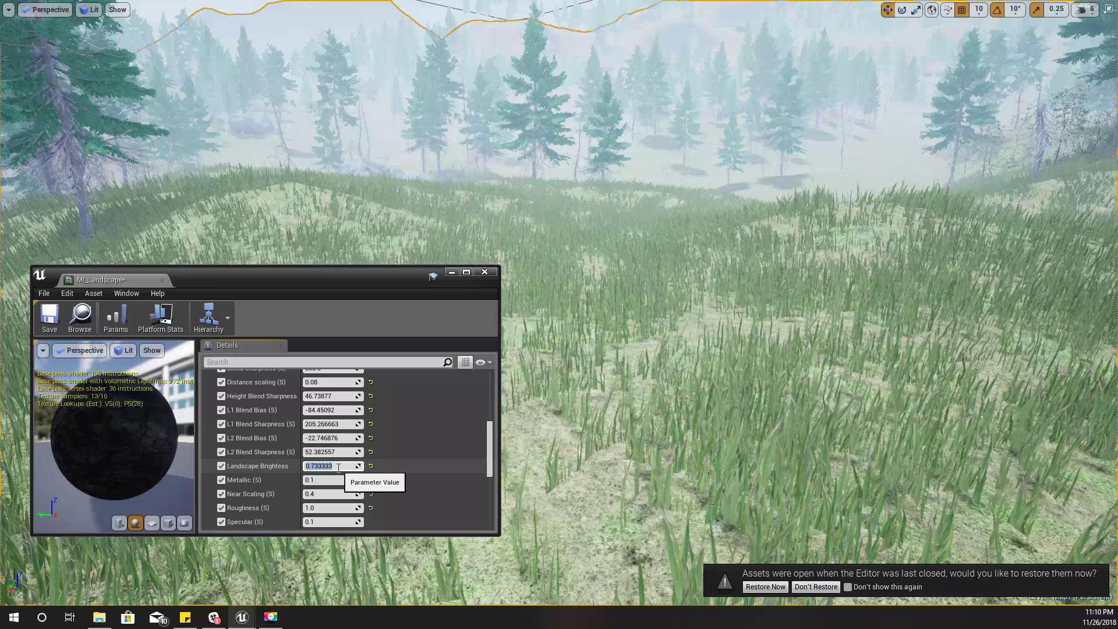
pyautogui.write('0.2')
pyautogui.press('Return')
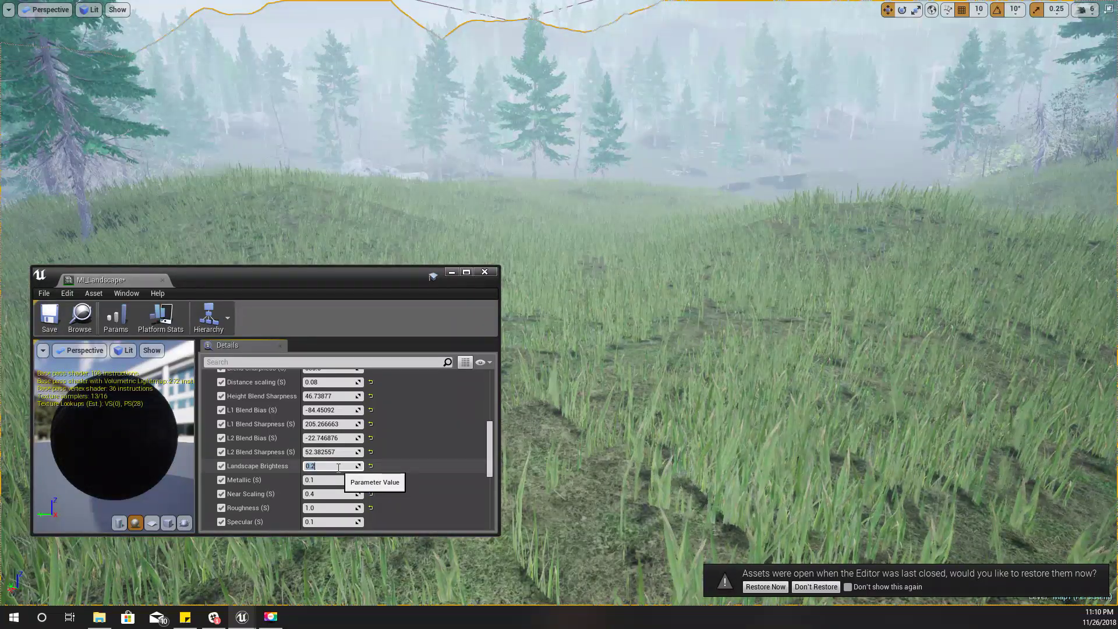
pyautogui.write('.1')
pyautogui.press('Return')
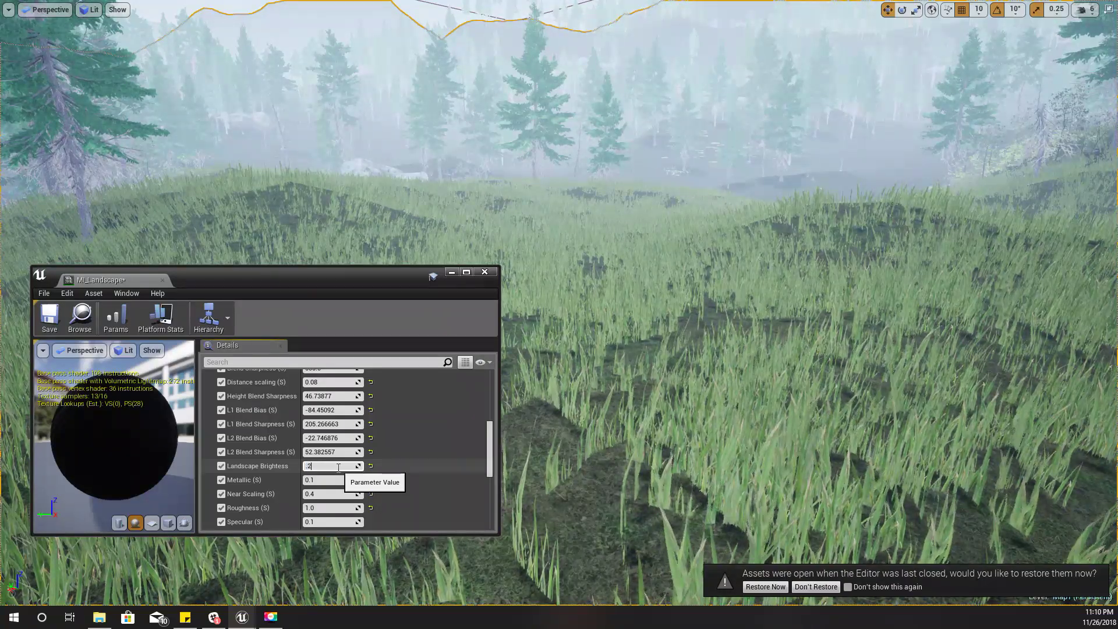
pyautogui.press('Return')
# - Look over the ground and surrounding hills with the new brightness, and close the MI_Landscape editor
pyautogui.moveTo(658, 452); pyautogui.dragTo(407, 407, button='right')
pyautogui.moveTo(588, 364); pyautogui.dragTo(585, 454, button='right')
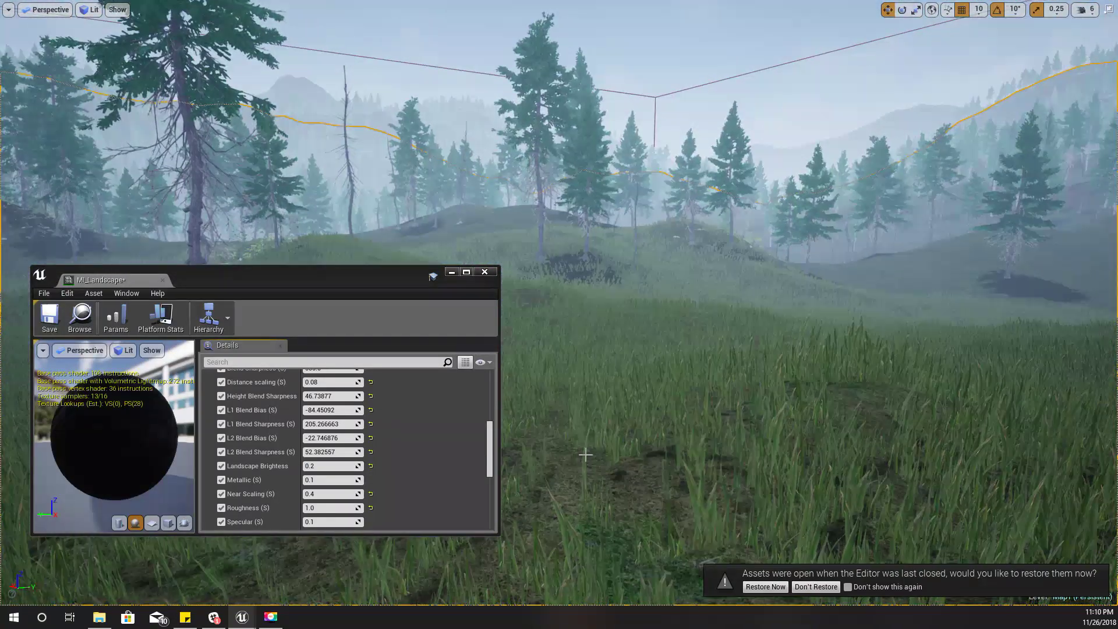
pyautogui.click(327, 467)
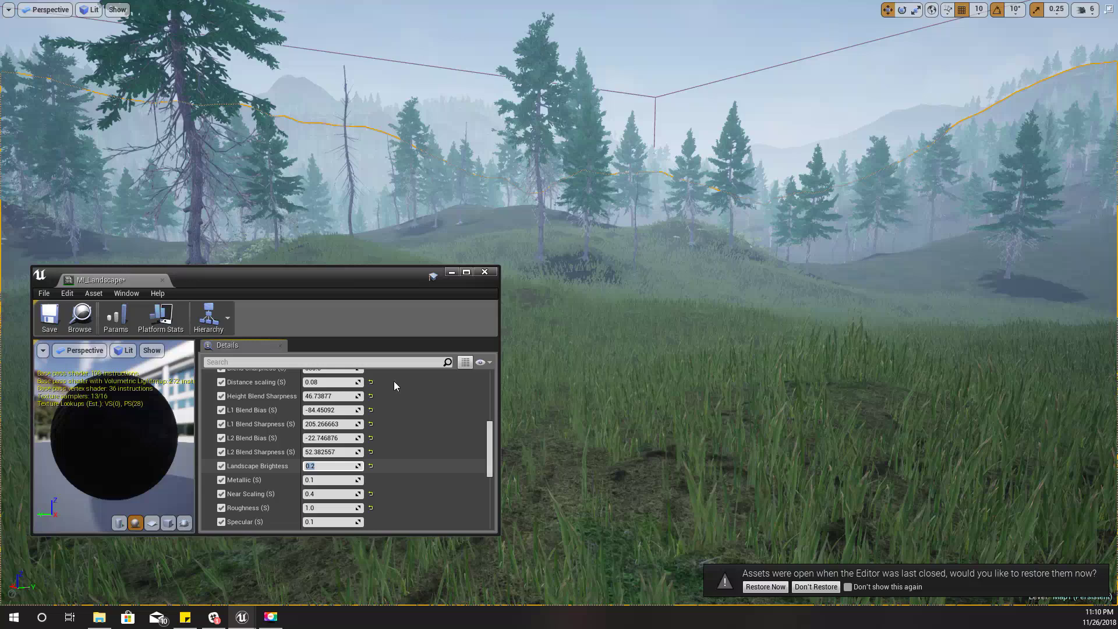
pyautogui.moveTo(715, 382); pyautogui.dragTo(540, 315, button='right')
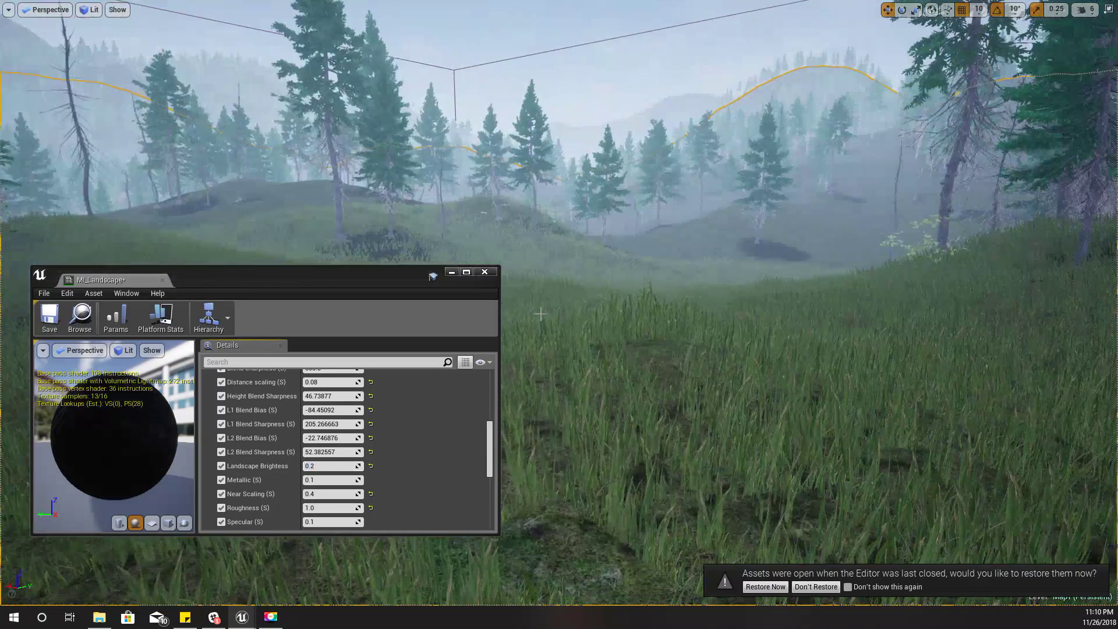
pyautogui.click(485, 273)
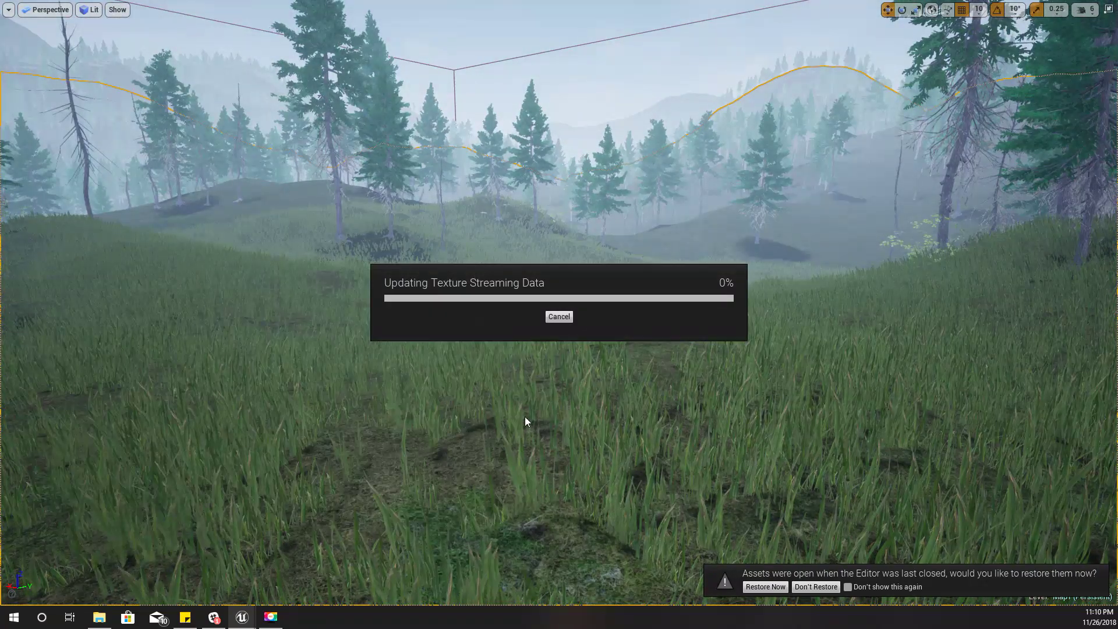
# - Examine the grass, ground and distant hills from several angles, and return the viewport to its normal size
pyautogui.moveTo(525, 417); pyautogui.dragTo(429, 452, button='right')
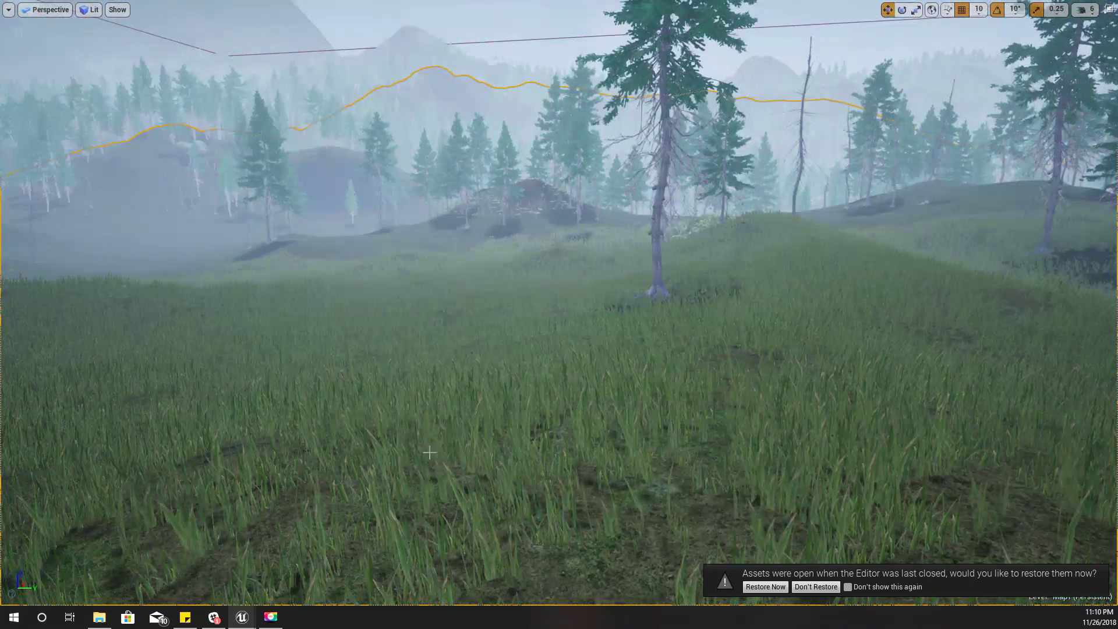
pyautogui.moveTo(515, 474); pyautogui.dragTo(407, 510, button='right')
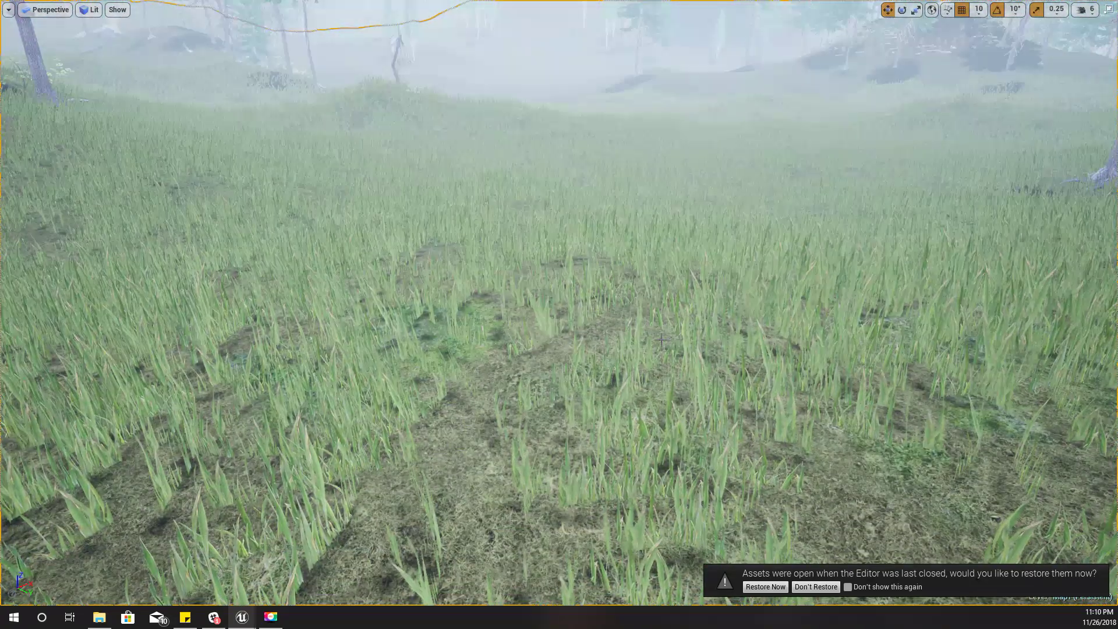
pyautogui.moveTo(606, 403); pyautogui.dragTo(606, 320, button='right')
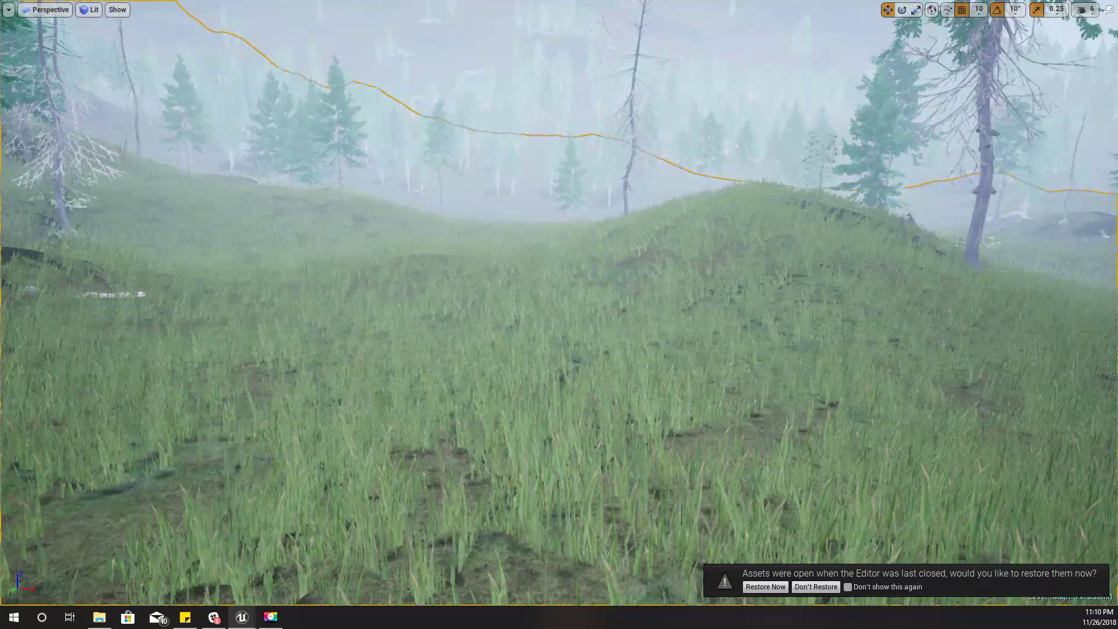
pyautogui.moveTo(606, 403); pyautogui.dragTo(526, 428, button='right')
pyautogui.press('e')
pyautogui.moveTo(530, 329); pyautogui.dragTo(527, 323)
pyautogui.press('F11')
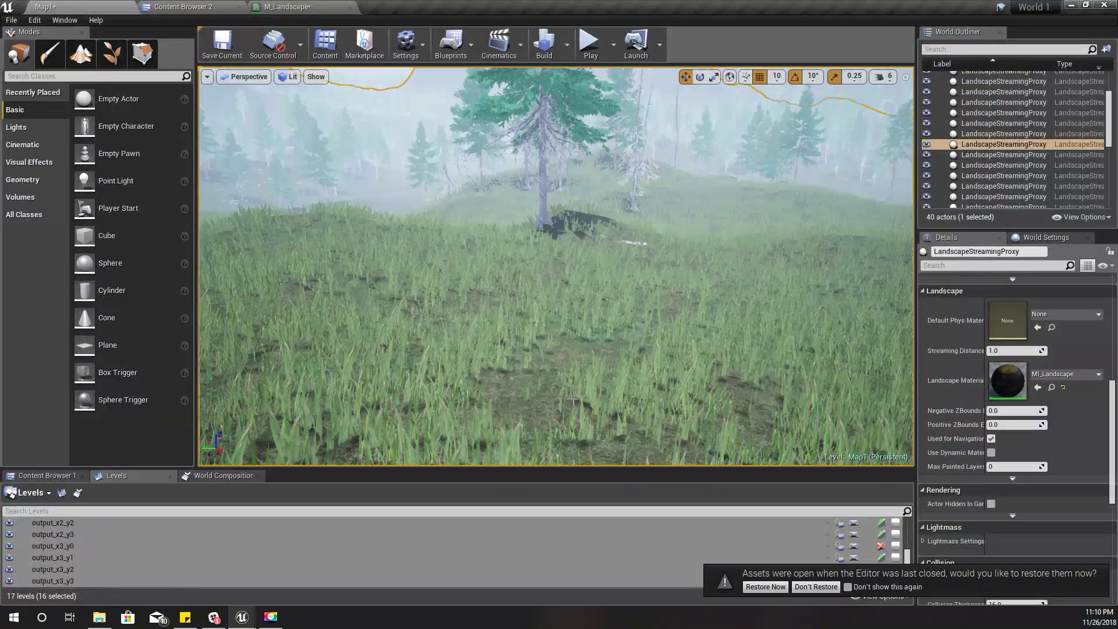
pyautogui.moveTo(607, 332); pyautogui.dragTo(630, 324, button='right')
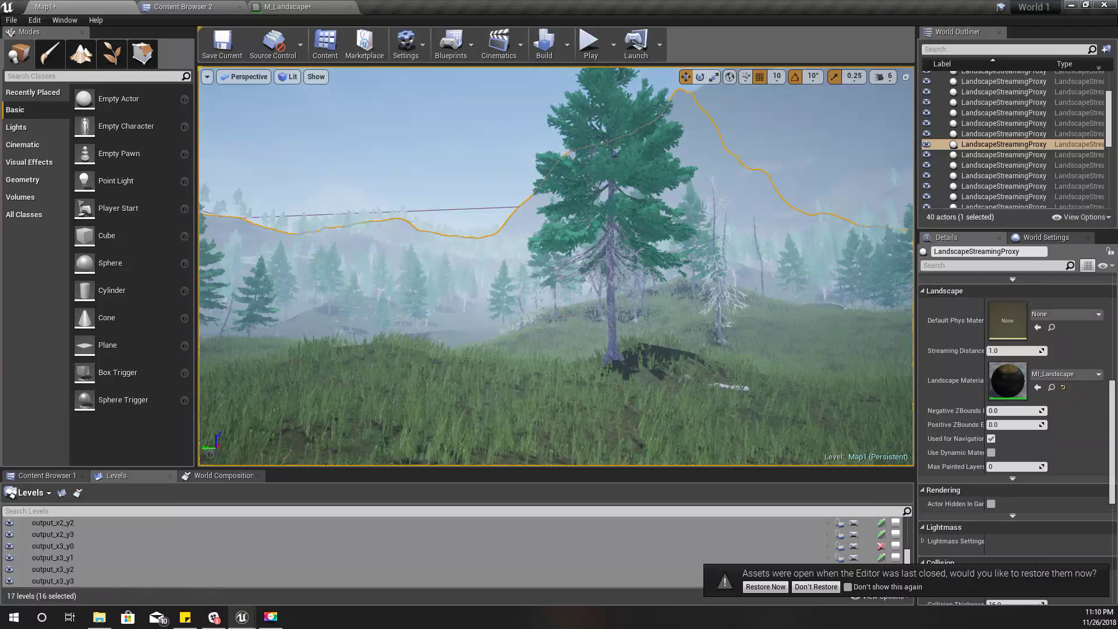
pyautogui.moveTo(539, 219); pyautogui.dragTo(566, 221, button='right')
# - Select BP_Sky_Sphere_Extended and set its Time to about 17.36 for sunset lighting over the trees
pyautogui.click(396, 129)
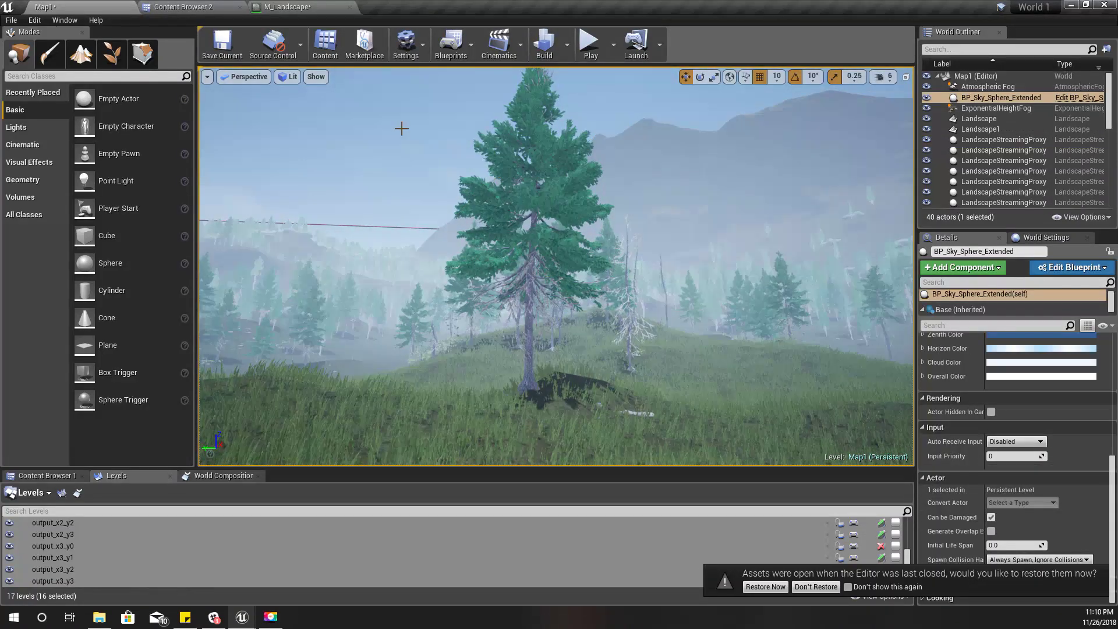
pyautogui.scroll(8, 1082, 477)
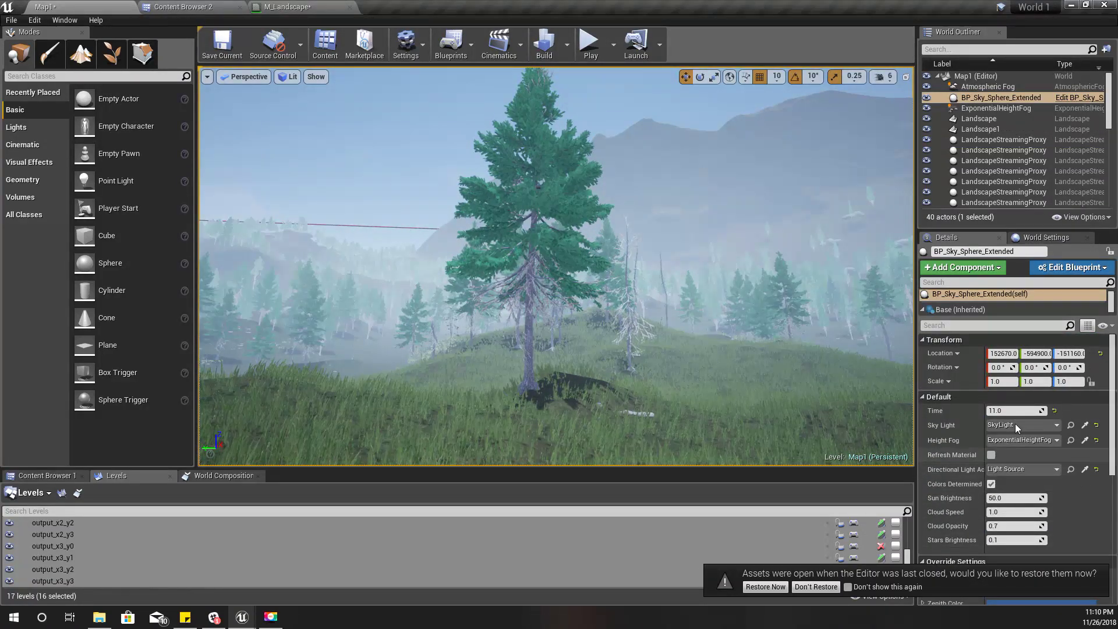
pyautogui.moveTo(1013, 411); pyautogui.dragTo(1042, 410)
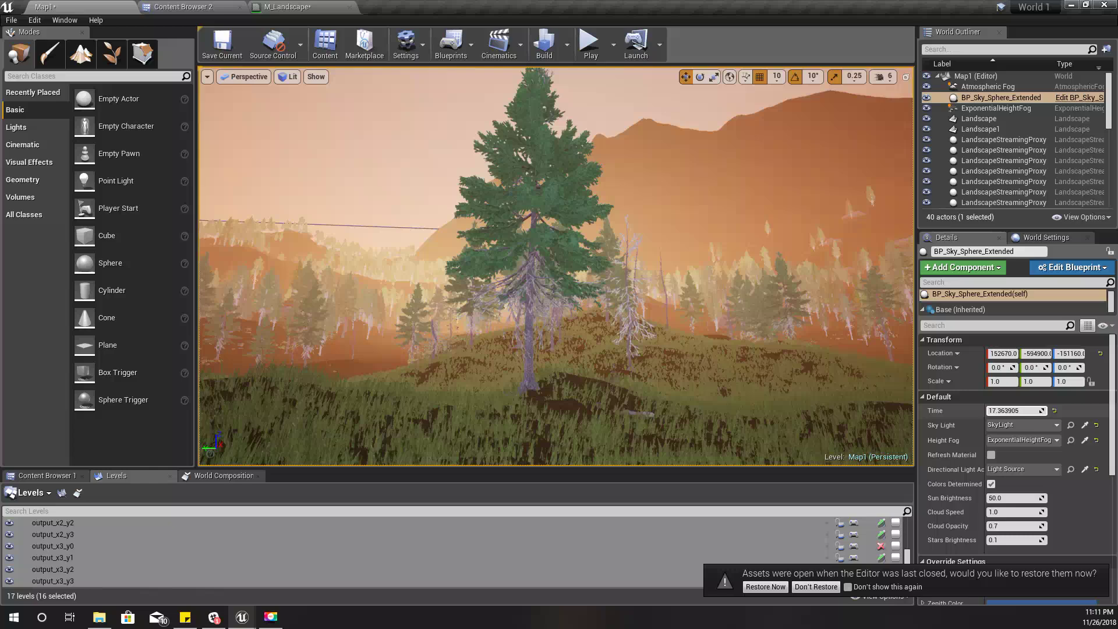
pyautogui.moveTo(734, 325); pyautogui.dragTo(704, 262, button='right')
pyautogui.moveTo(613, 264); pyautogui.dragTo(232, 88, button='right')
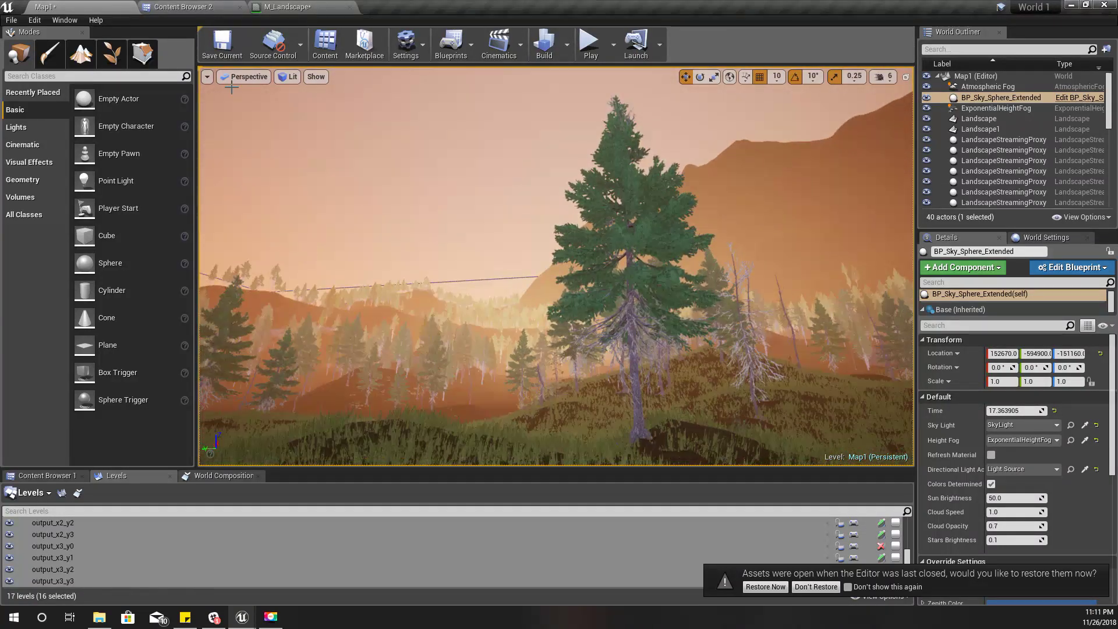
# - Search the project settings for exposure options, disable the default Auto Exposure, and return to Map1
pyautogui.click(406, 46)
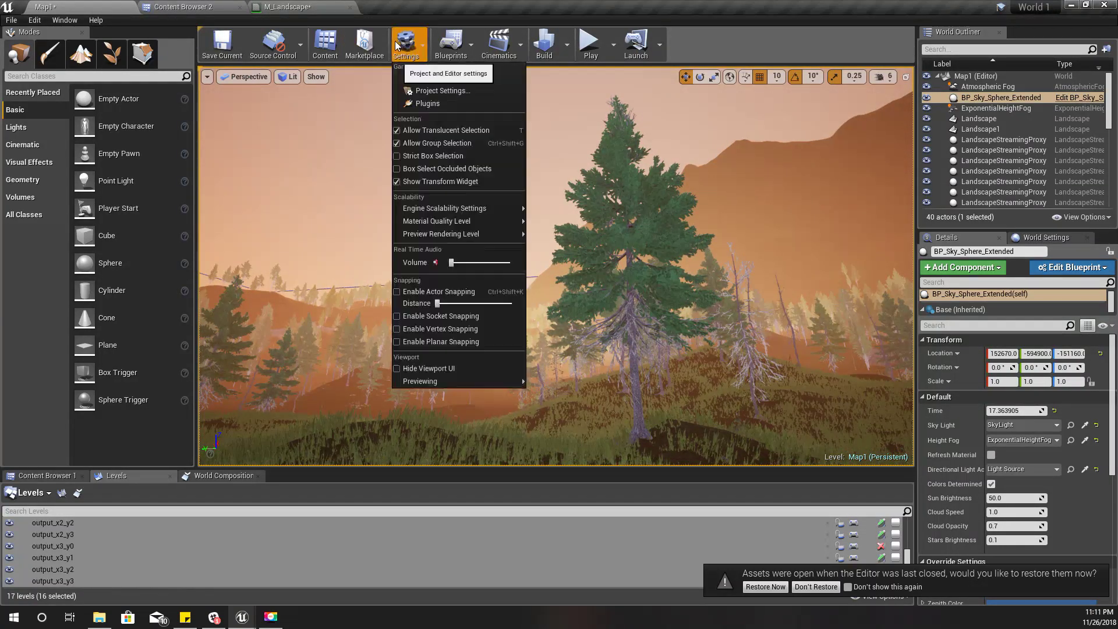
pyautogui.click(431, 91)
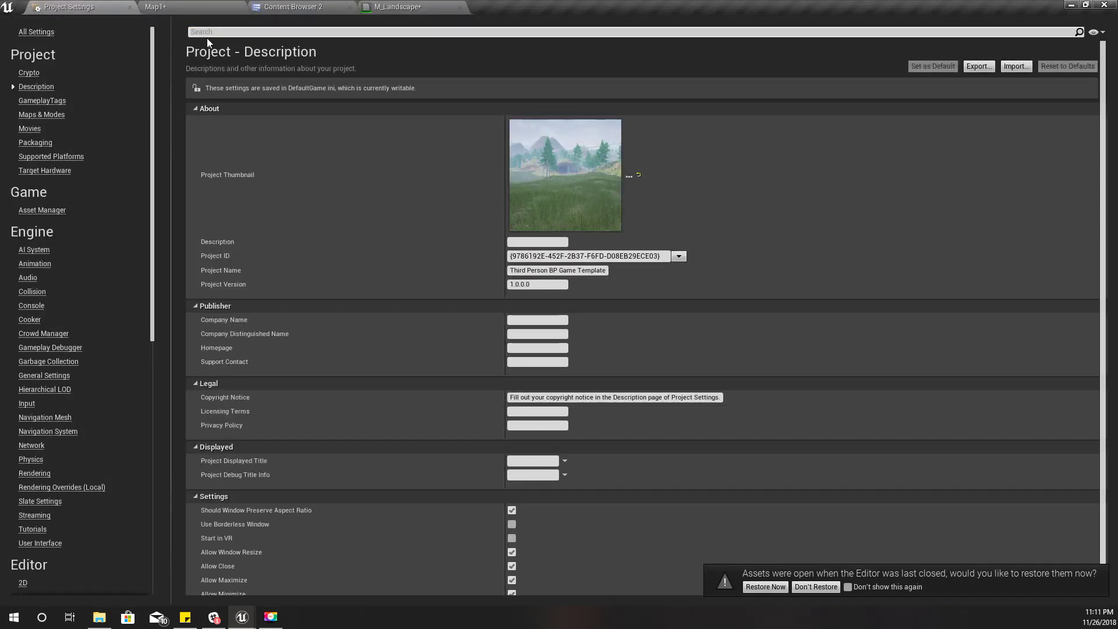
pyautogui.write('expo')
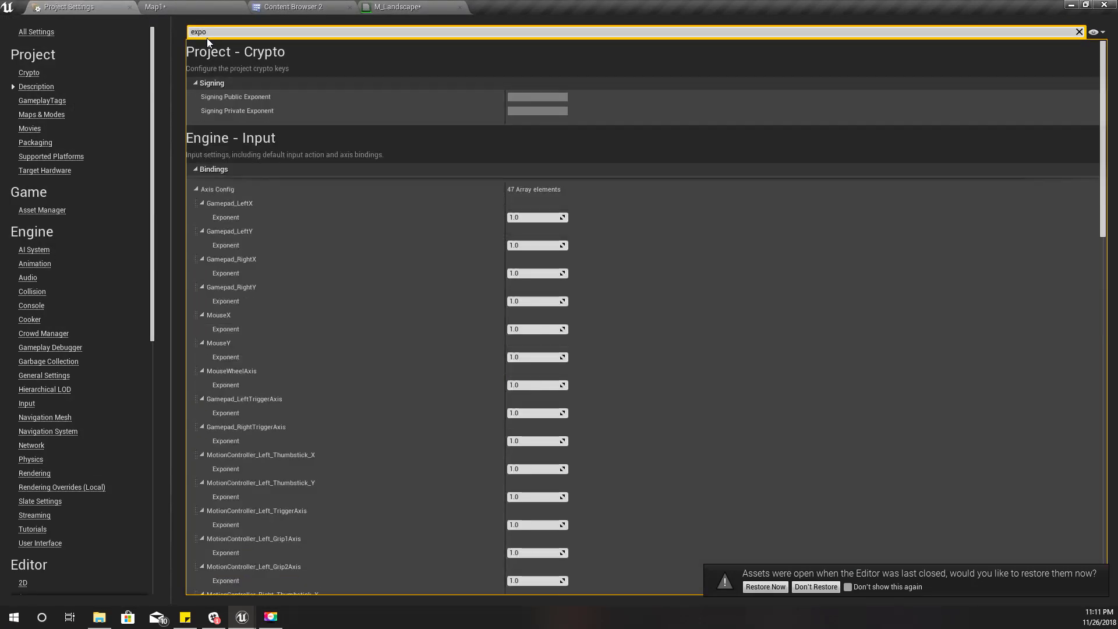
pyautogui.write('s')
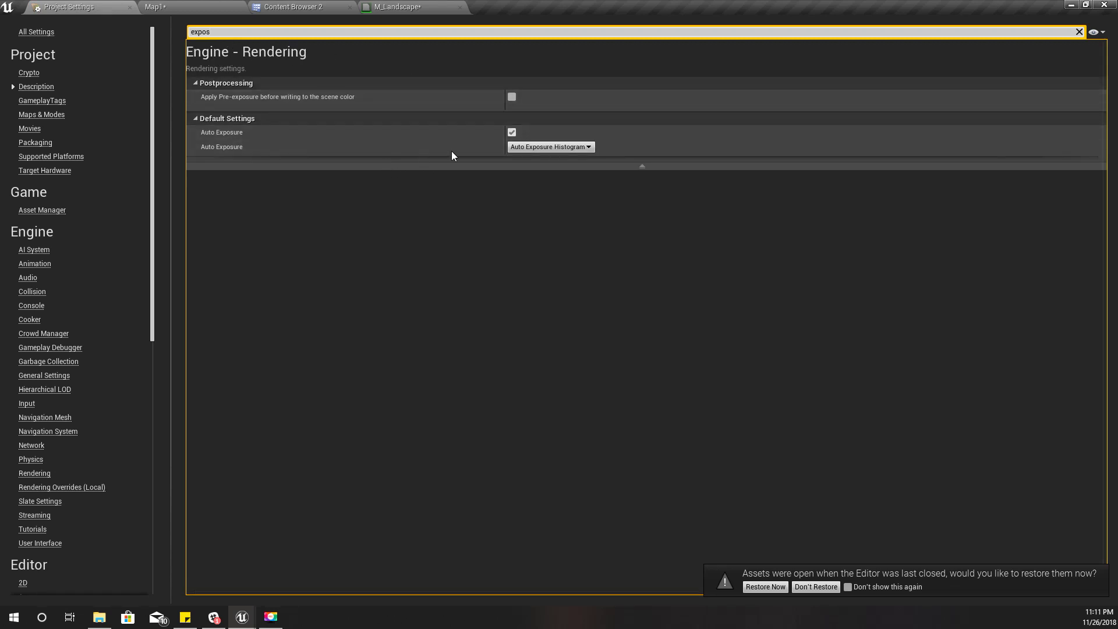
pyautogui.click(513, 133)
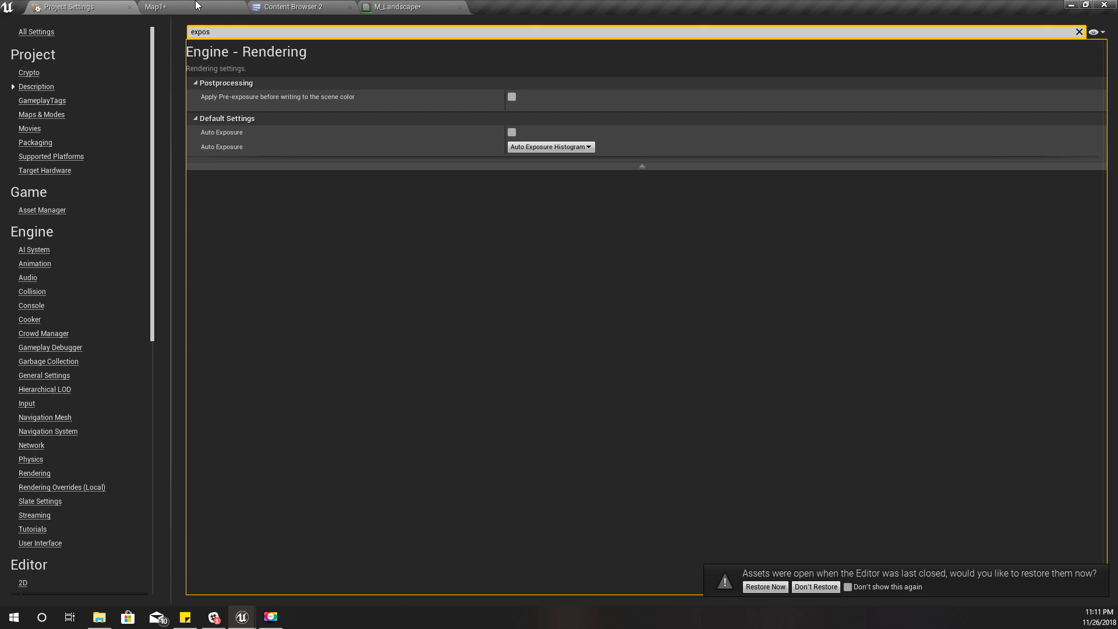
pyautogui.click(175, 7)
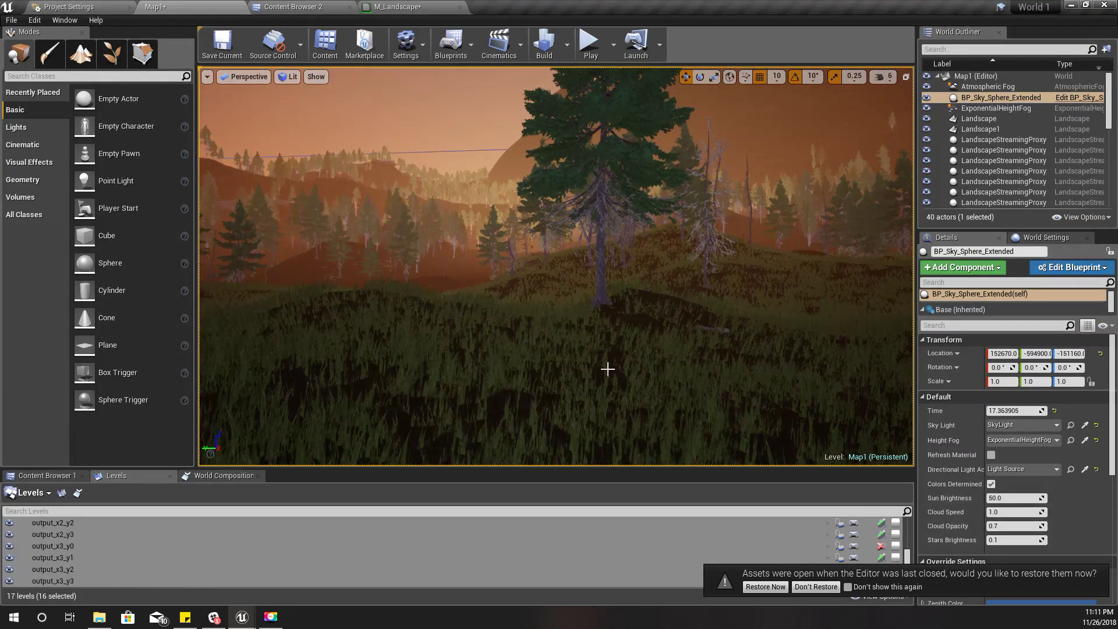
# - Examine the grass, dark ground and distant hills under the sunset lighting from several angles
pyautogui.moveTo(608, 370); pyautogui.dragTo(650, 460, button='right')
pyautogui.moveTo(612, 372); pyautogui.dragTo(577, 332, button='right')
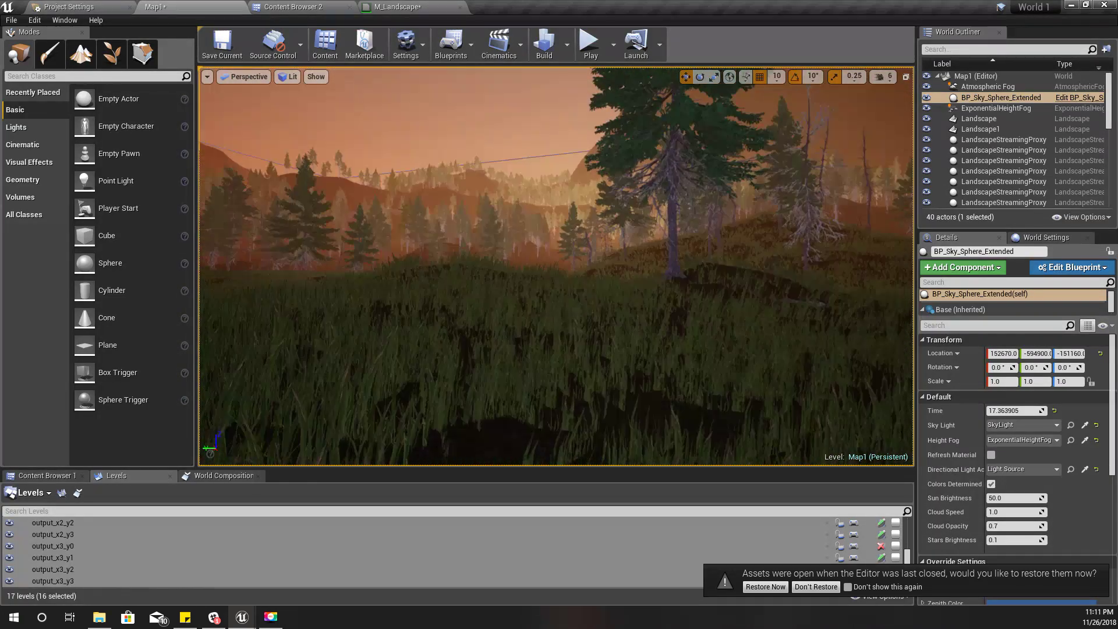
pyautogui.moveTo(610, 372); pyautogui.dragTo(735, 417, button='right')
pyautogui.moveTo(612, 374); pyautogui.dragTo(524, 442, button='right')
pyautogui.scroll(2, 612, 374)
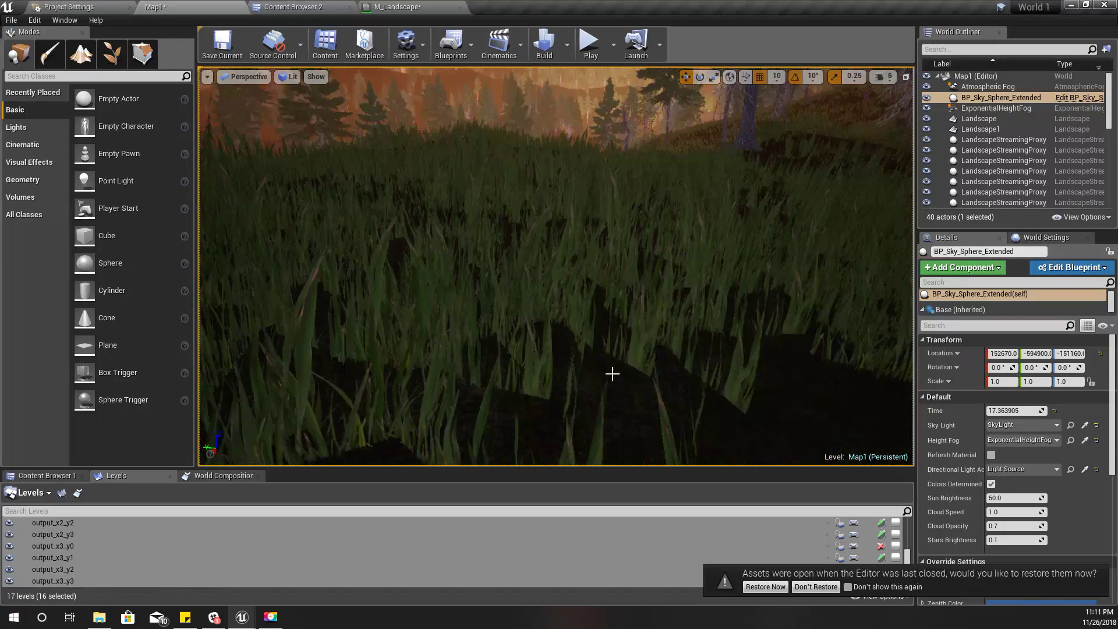
pyautogui.scroll(-3, 612, 373)
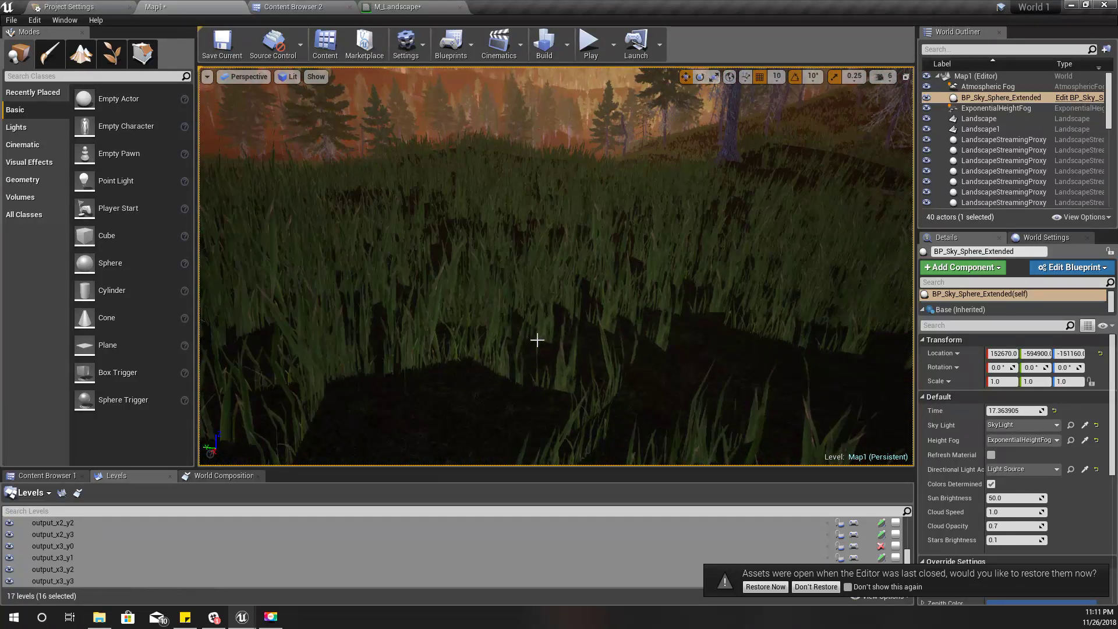
pyautogui.press('e')
pyautogui.moveTo(578, 288); pyautogui.dragTo(579, 288, button='right')
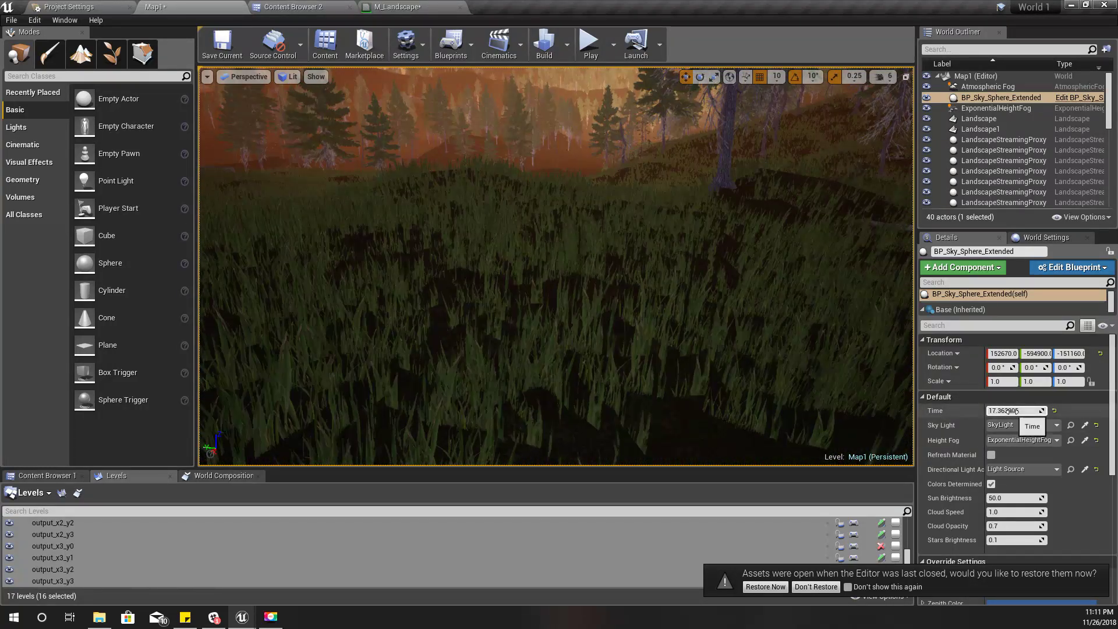
# - Set the sky sphere's Time to 1 and check the grass and bare ground under night lighting
pyautogui.click(1012, 412)
pyautogui.write('1')
pyautogui.press('Return')
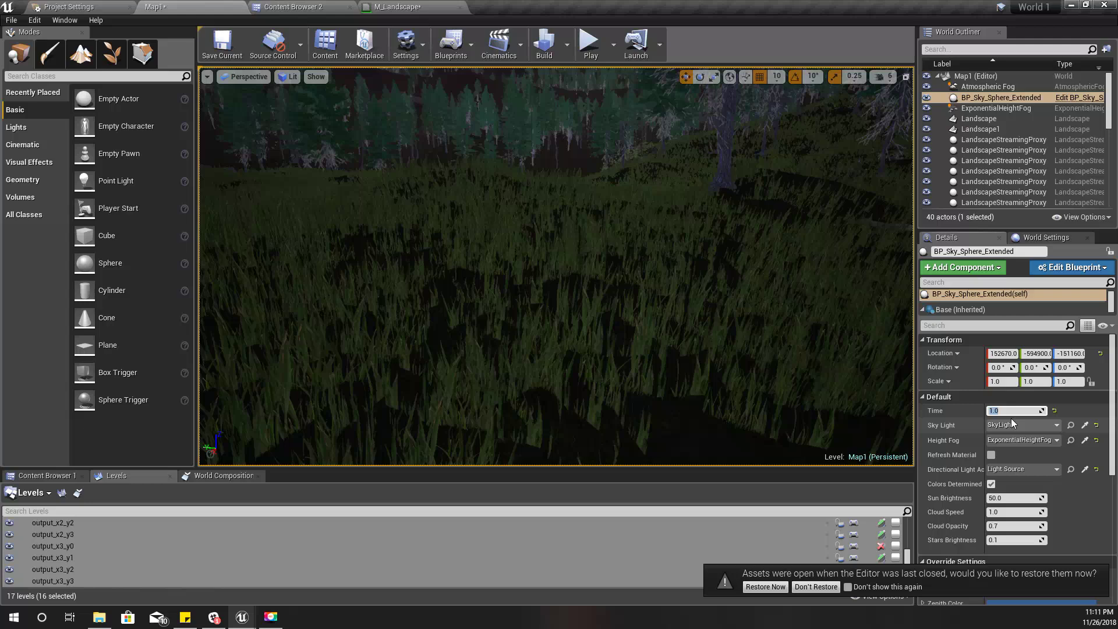
pyautogui.moveTo(682, 330); pyautogui.dragTo(692, 340, button='right')
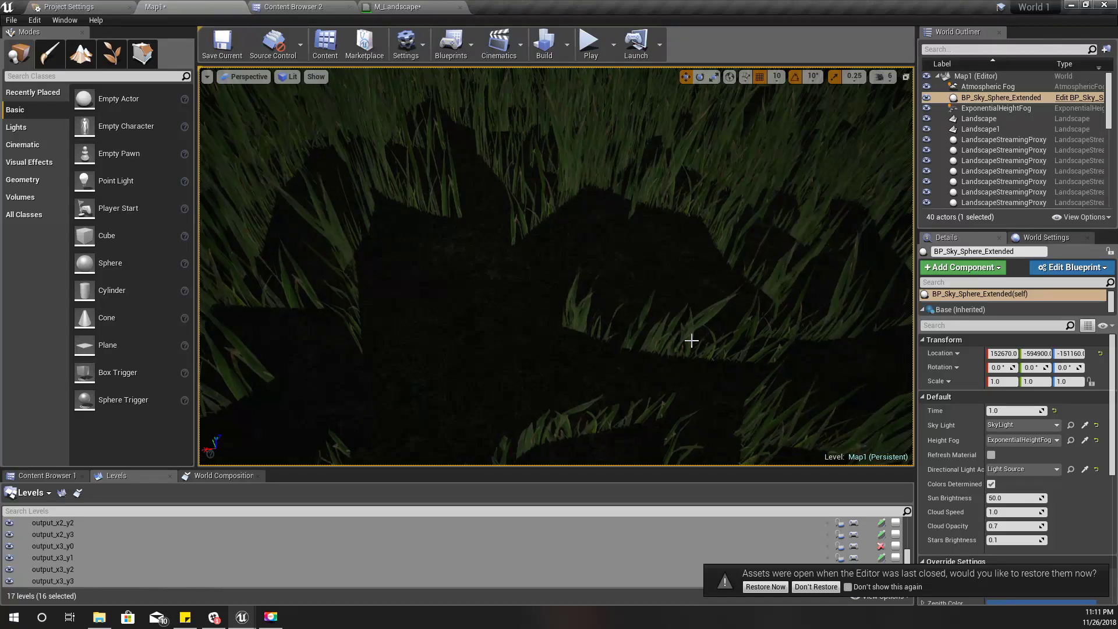
pyautogui.moveTo(692, 340); pyautogui.dragTo(626, 336, button='right')
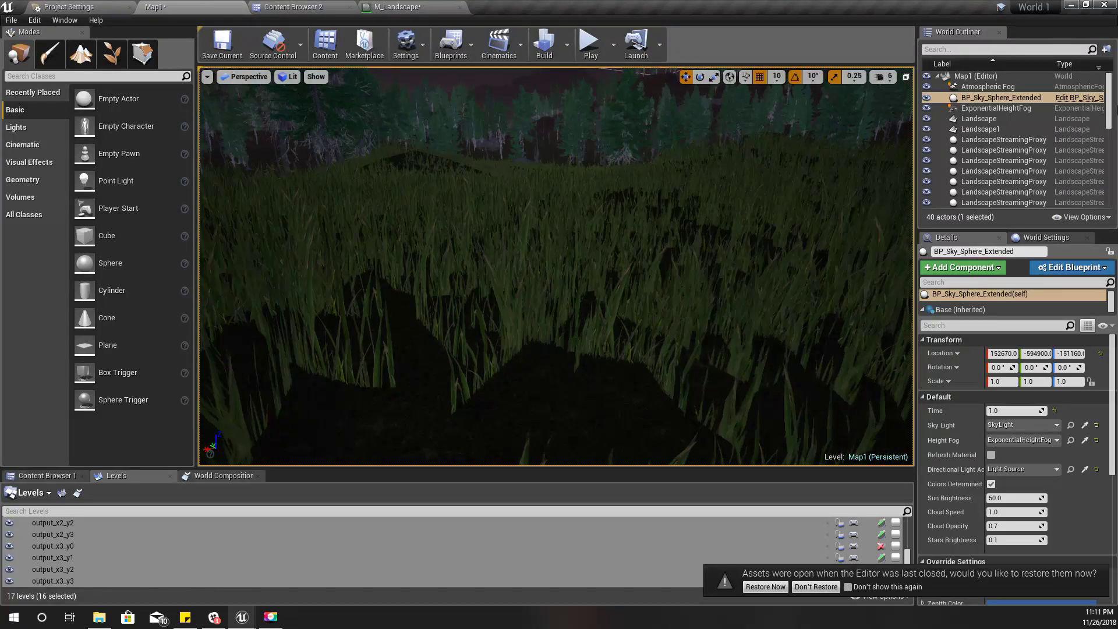
# - Select the Light Source actor and examine its position and direction above the landscape at night
pyautogui.scroll(-9, 1110, 104)
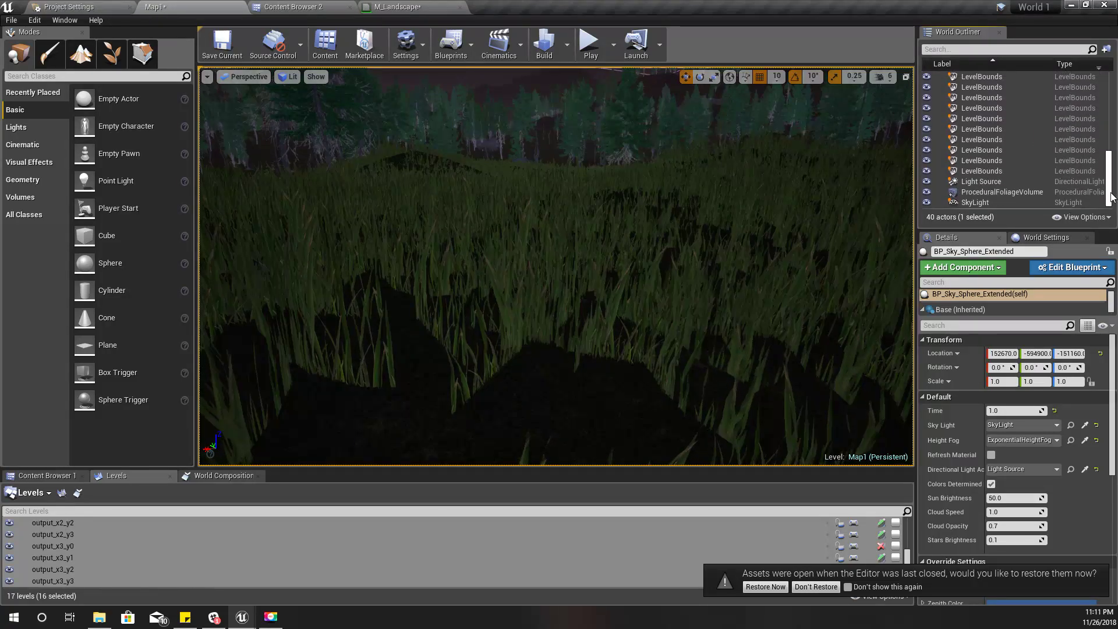
pyautogui.click(984, 181)
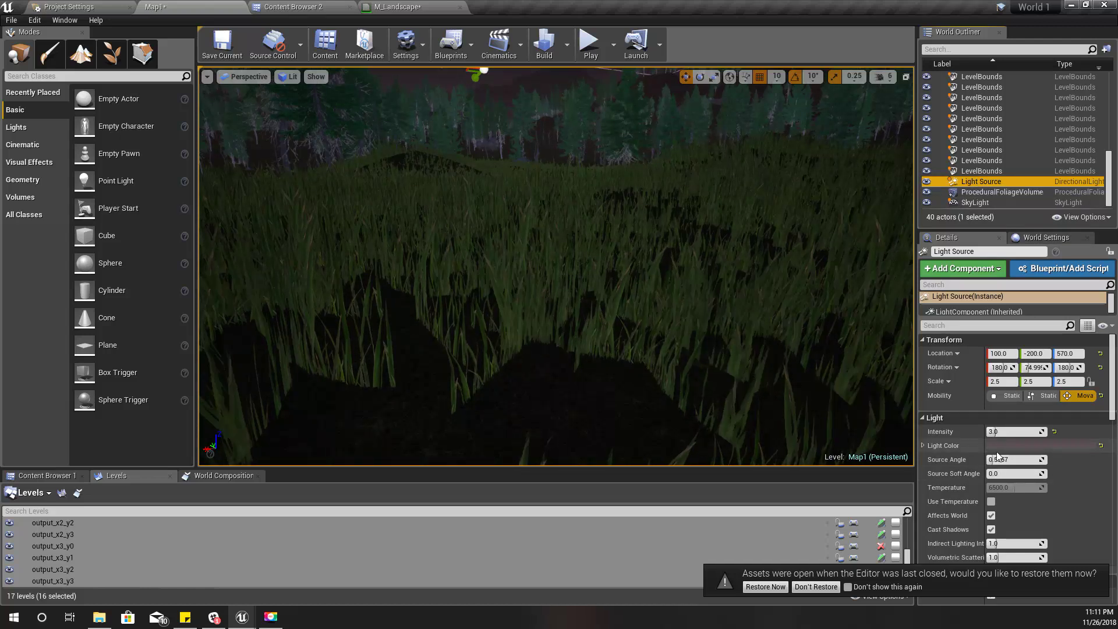
pyautogui.moveTo(448, 320); pyautogui.dragTo(635, 248, button='right')
pyautogui.moveTo(457, 291); pyautogui.dragTo(401, 314, button='right')
pyautogui.moveTo(315, 290); pyautogui.dragTo(395, 300, button='right')
pyautogui.press('f')
pyautogui.moveTo(439, 357); pyautogui.dragTo(658, 333, button='right')
pyautogui.press('a')
pyautogui.press('s')
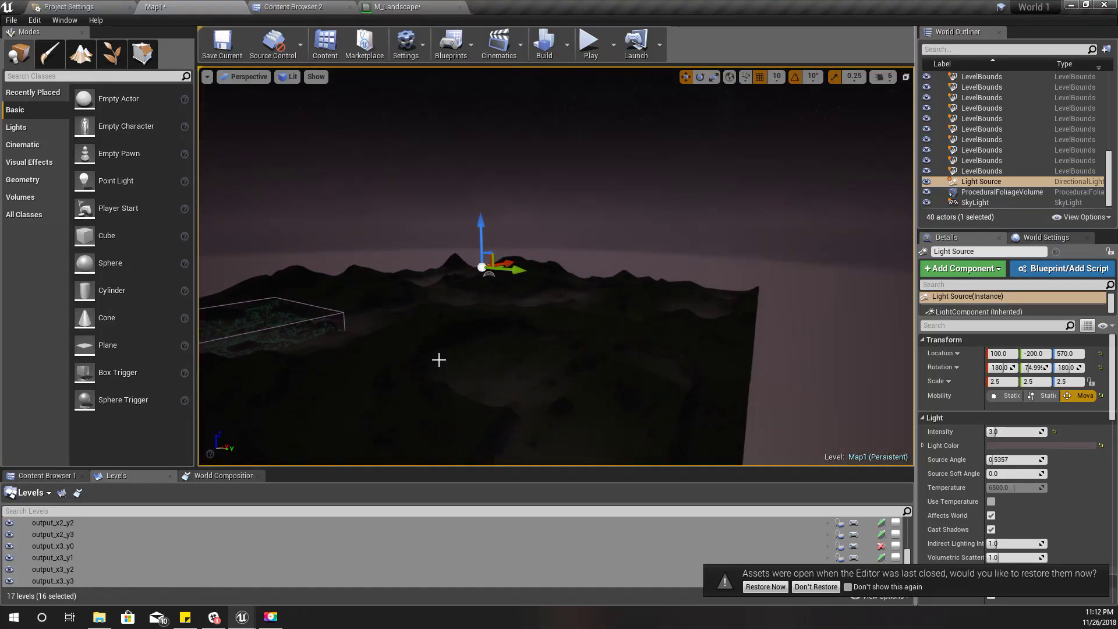
pyautogui.press('f')
pyautogui.scroll(3, 570, 422)
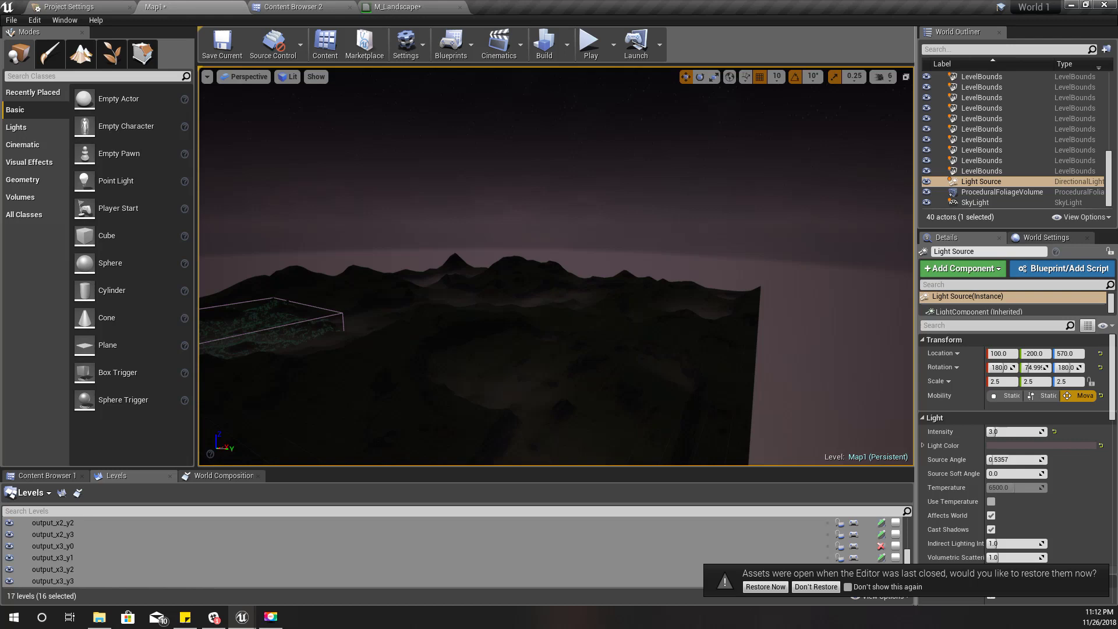
pyautogui.moveTo(564, 405); pyautogui.dragTo(600, 382, button='right')
pyautogui.press('s')
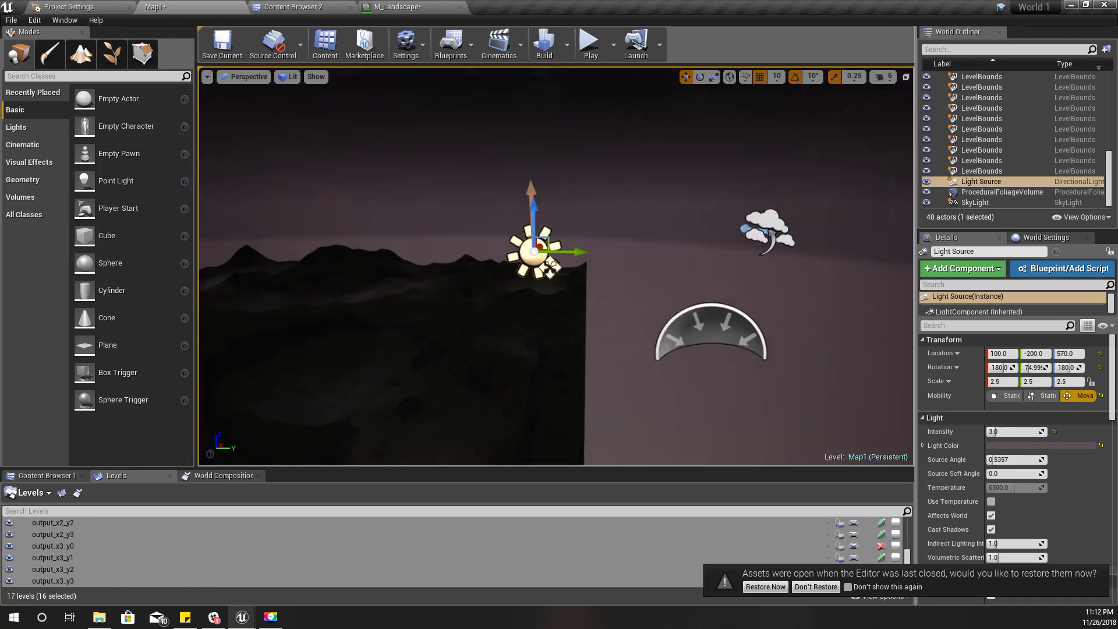
pyautogui.moveTo(567, 303); pyautogui.dragTo(578, 344, button='middle')
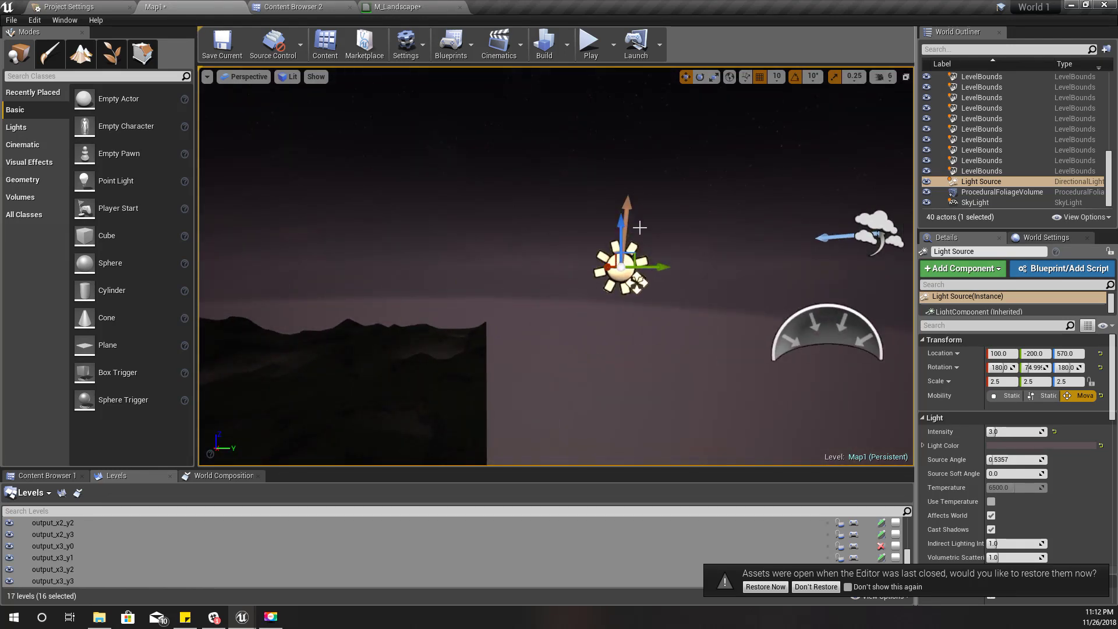
pyautogui.moveTo(677, 274); pyautogui.dragTo(775, 289, button='middle')
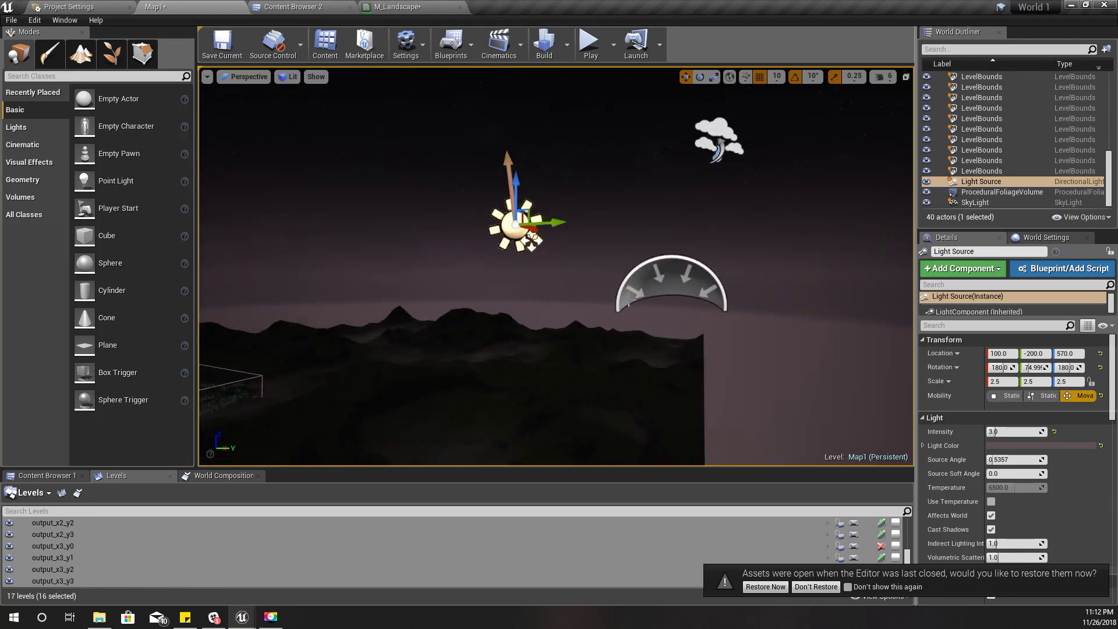
# - Return to the forest and examine the grass, trees and sky under night lighting
pyautogui.moveTo(457, 402); pyautogui.dragTo(166, 467, button='right')
pyautogui.press('w')
pyautogui.press('w')
pyautogui.press('w')
pyautogui.press('w')
pyautogui.press('w')
pyautogui.moveTo(556, 266); pyautogui.dragTo(552, 294, button='right')
pyautogui.moveTo(489, 437); pyautogui.dragTo(484, 411, button='right')
pyautogui.press('q')
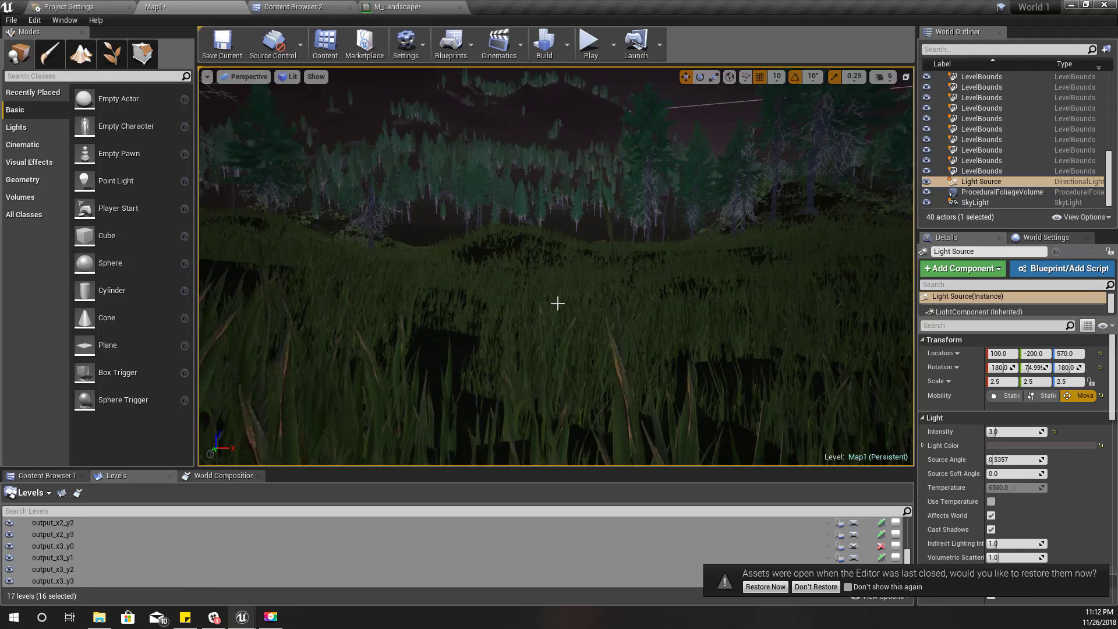
pyautogui.moveTo(557, 303); pyautogui.dragTo(587, 157, button='right')
# - Open the BP_Sky_Sphere_Extended blueprint and examine the nodes setting the light and fog colors in Update Sky M
pyautogui.click(585, 157)
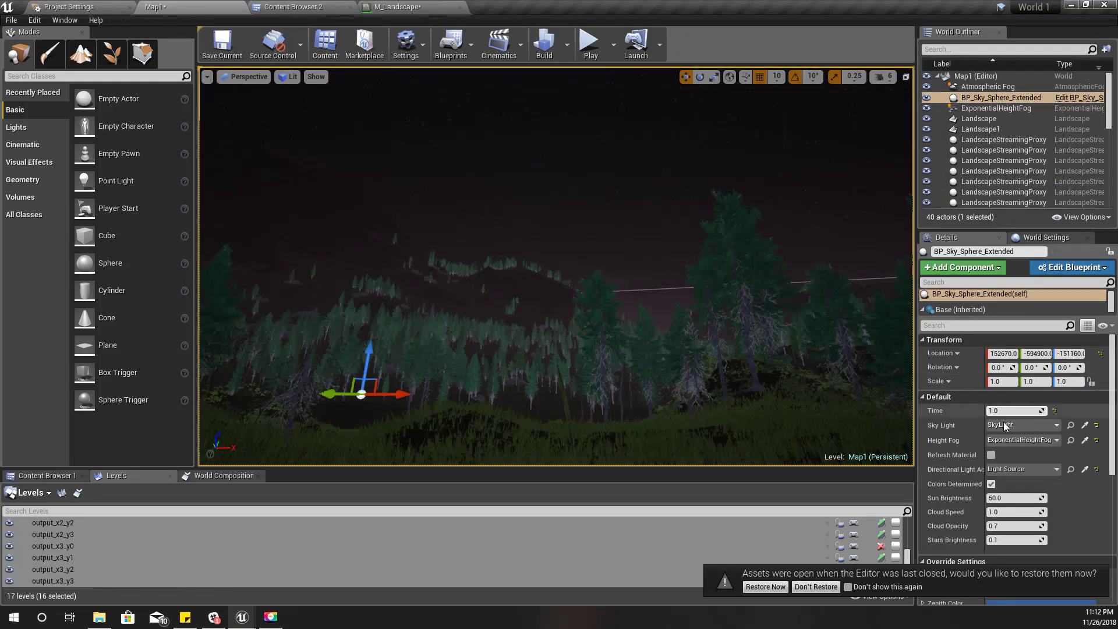
pyautogui.click(1083, 98)
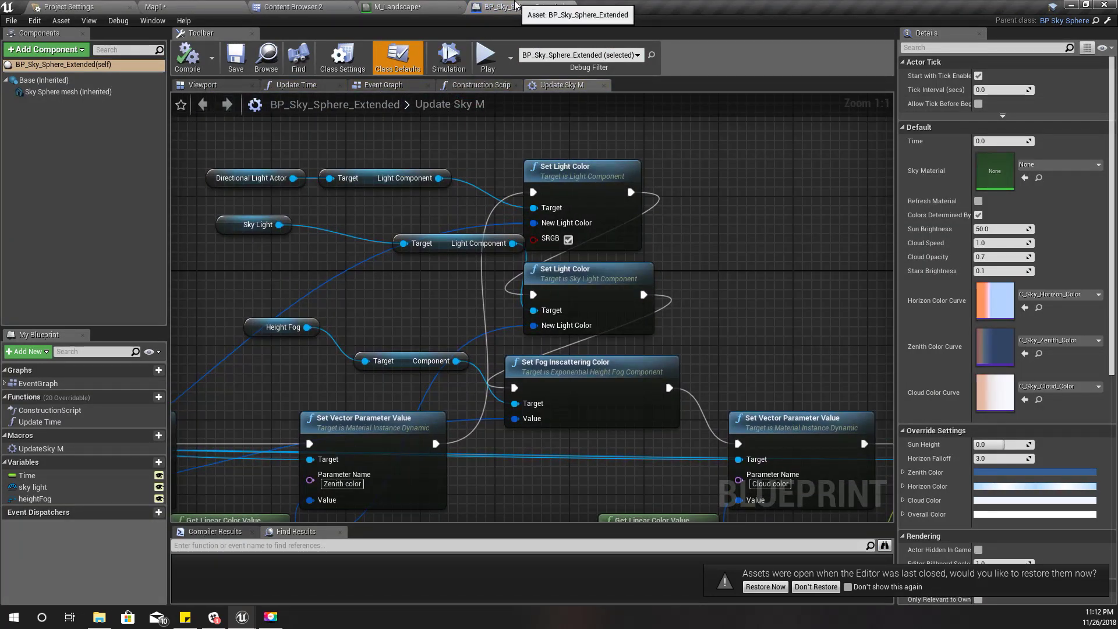
pyautogui.scroll(-3, 424, 299)
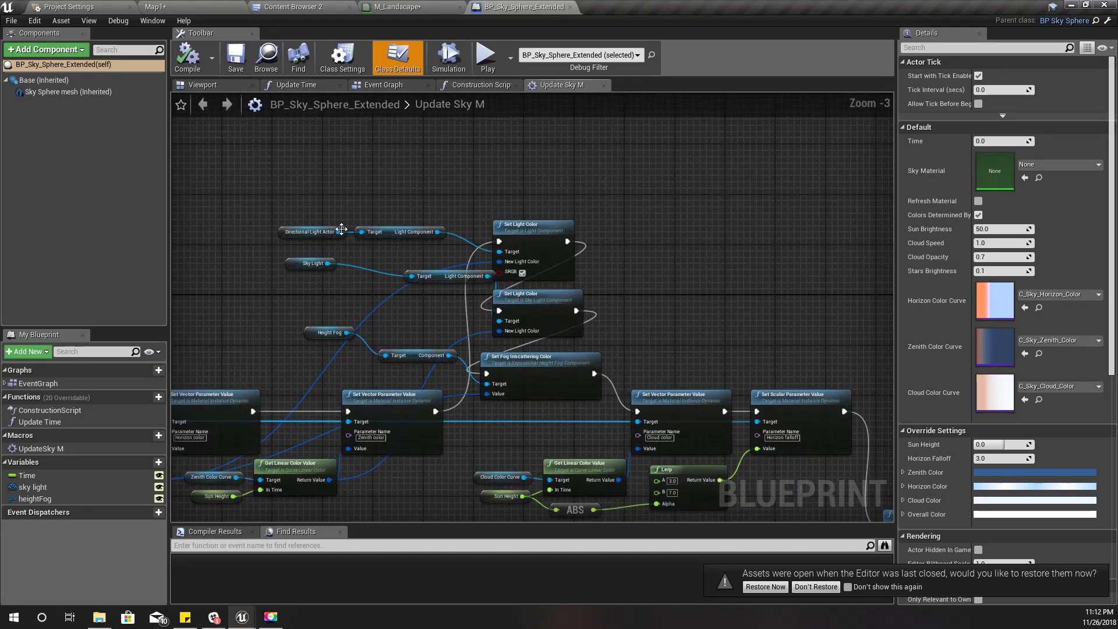
pyautogui.moveTo(283, 192); pyautogui.dragTo(537, 278)
pyautogui.scroll(2, 527, 335)
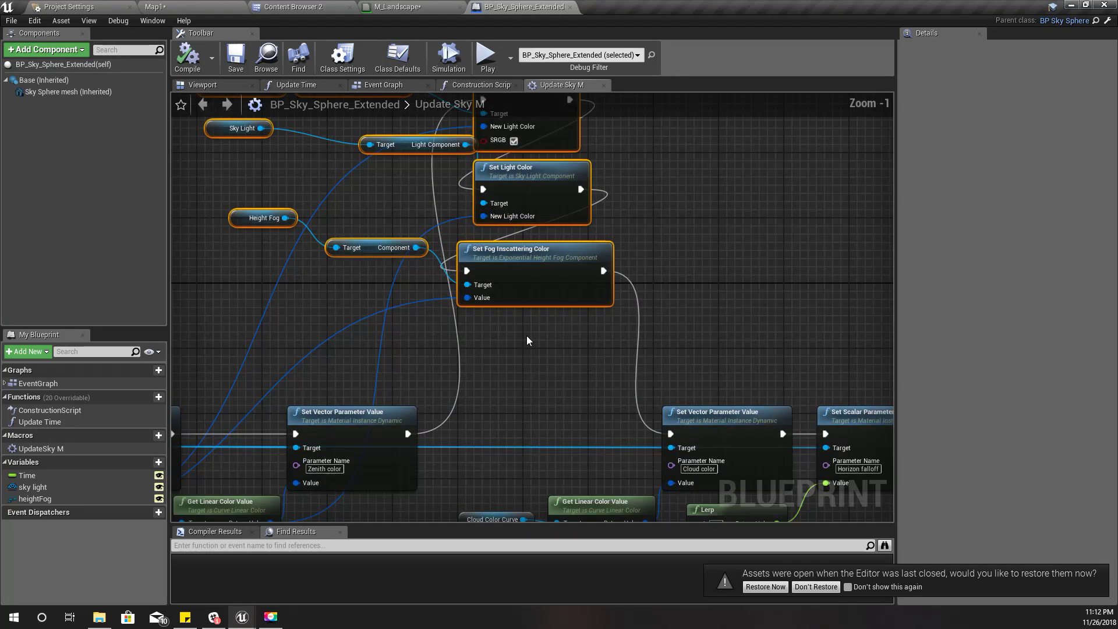
pyautogui.moveTo(515, 332); pyautogui.dragTo(516, 432, button='right')
# - Move the Directional Light Actor nodes and their Set Light Color node up, and trace where the light color comes from
pyautogui.click(221, 166)
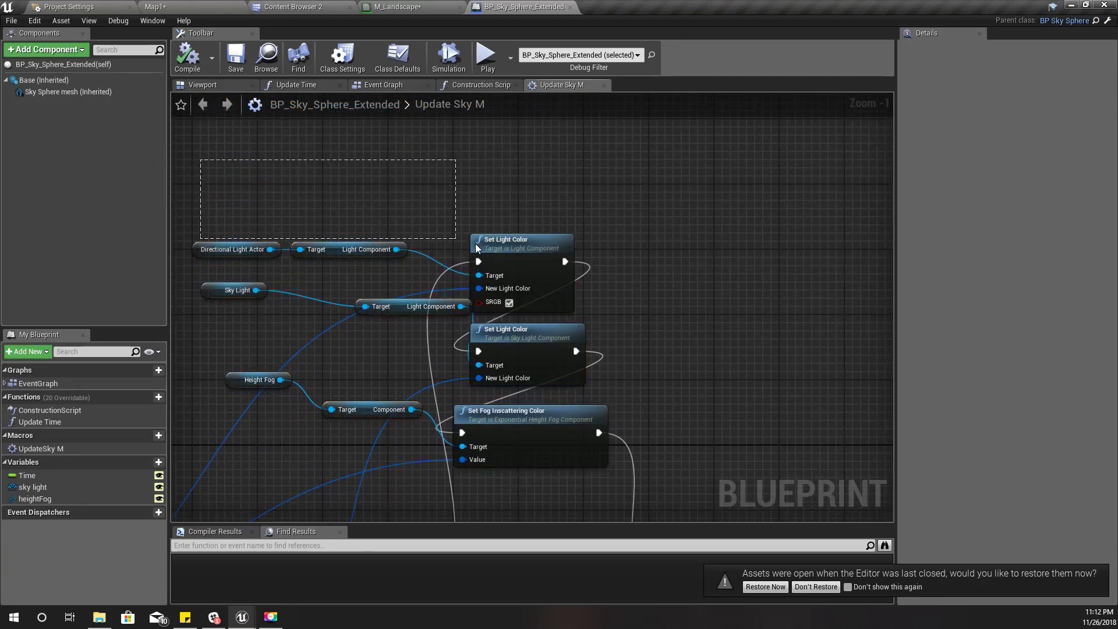
pyautogui.moveTo(475, 244); pyautogui.dragTo(511, 177)
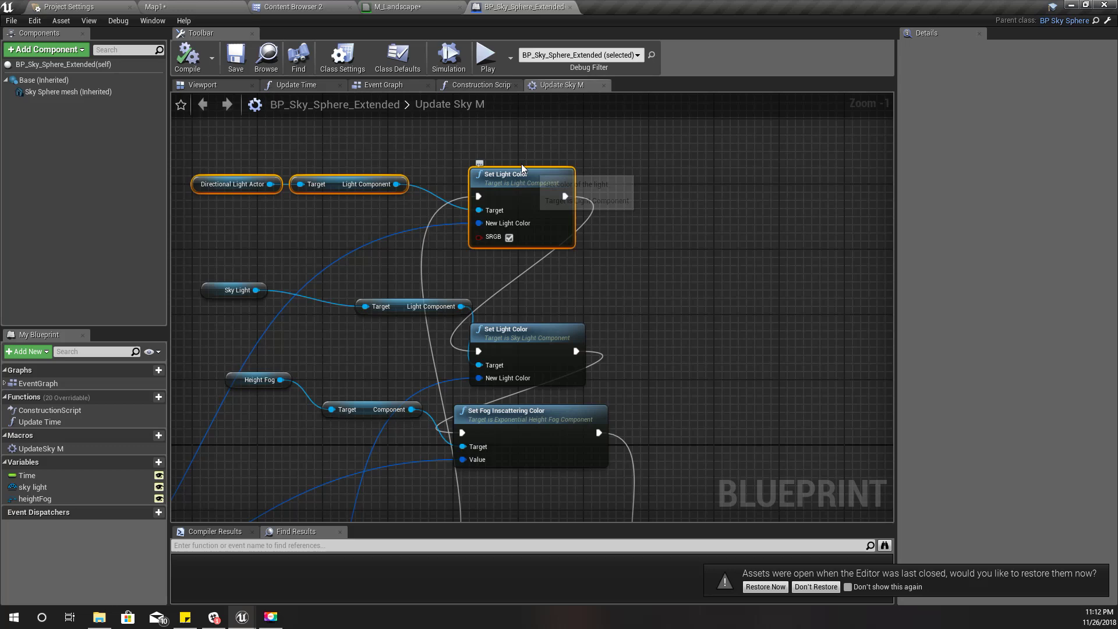
pyautogui.moveTo(392, 470); pyautogui.dragTo(710, 219, button='right')
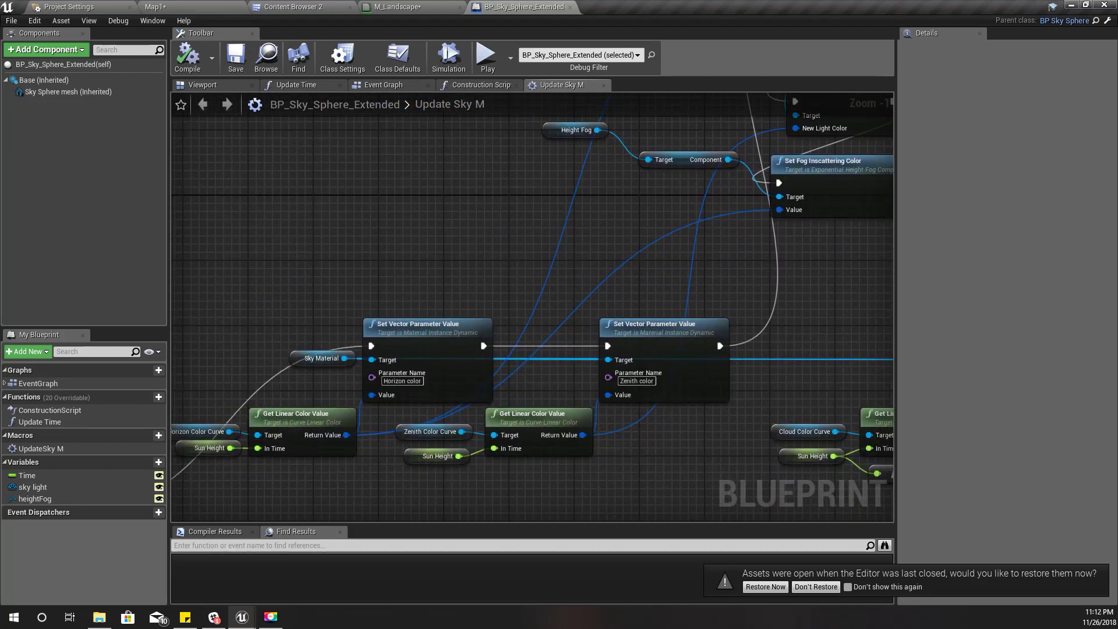
pyautogui.moveTo(192, 432); pyautogui.dragTo(295, 397, button='right')
pyautogui.moveTo(730, 134); pyautogui.dragTo(495, 490, button='right')
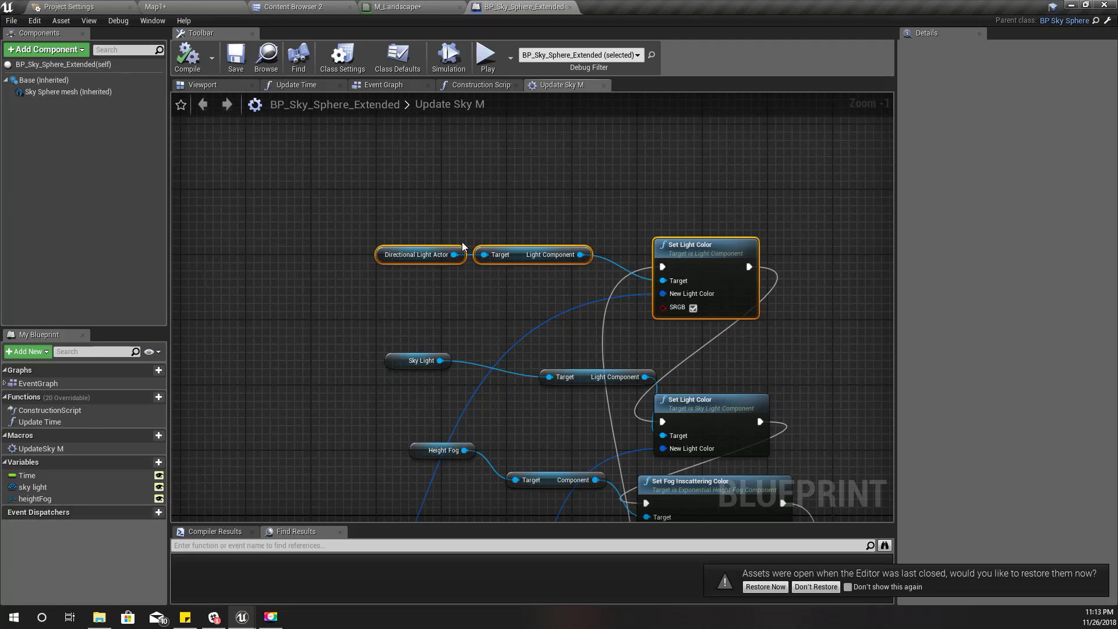
pyautogui.moveTo(407, 319); pyautogui.dragTo(397, 309, button='right')
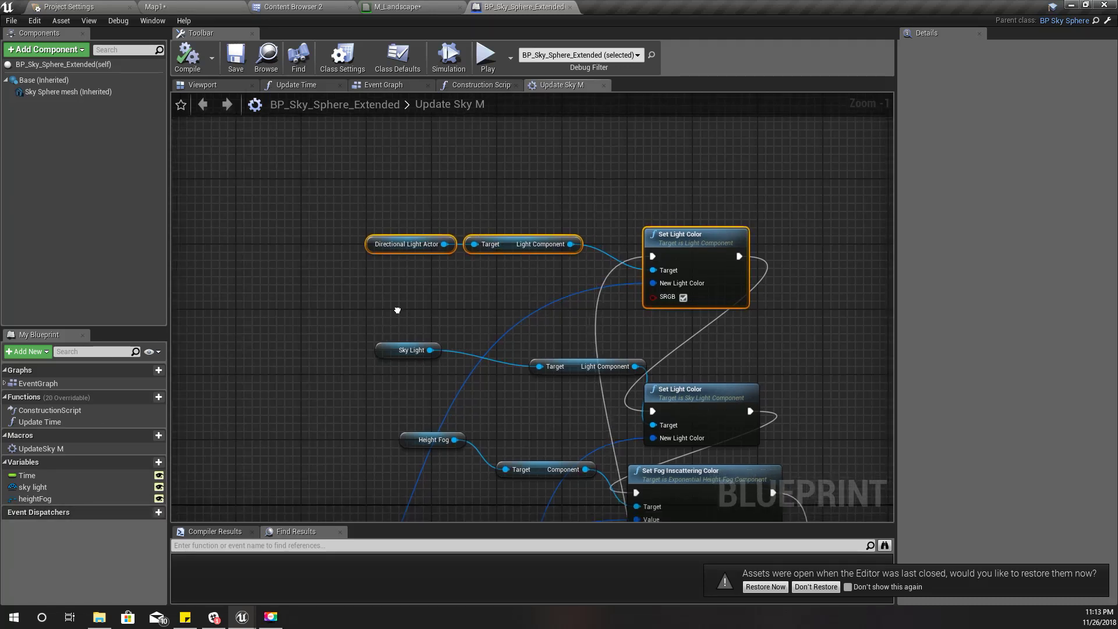
# - Add a new blueprint variable named Sunlight LUT
pyautogui.click(149, 463)
pyautogui.click(148, 463)
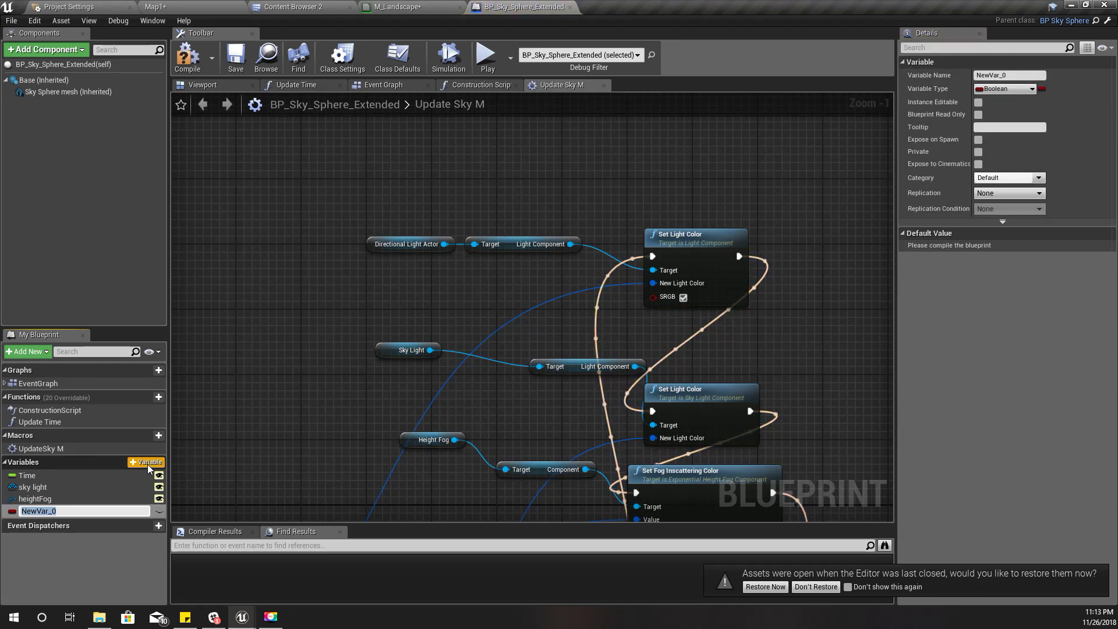
pyautogui.write('Sunli')
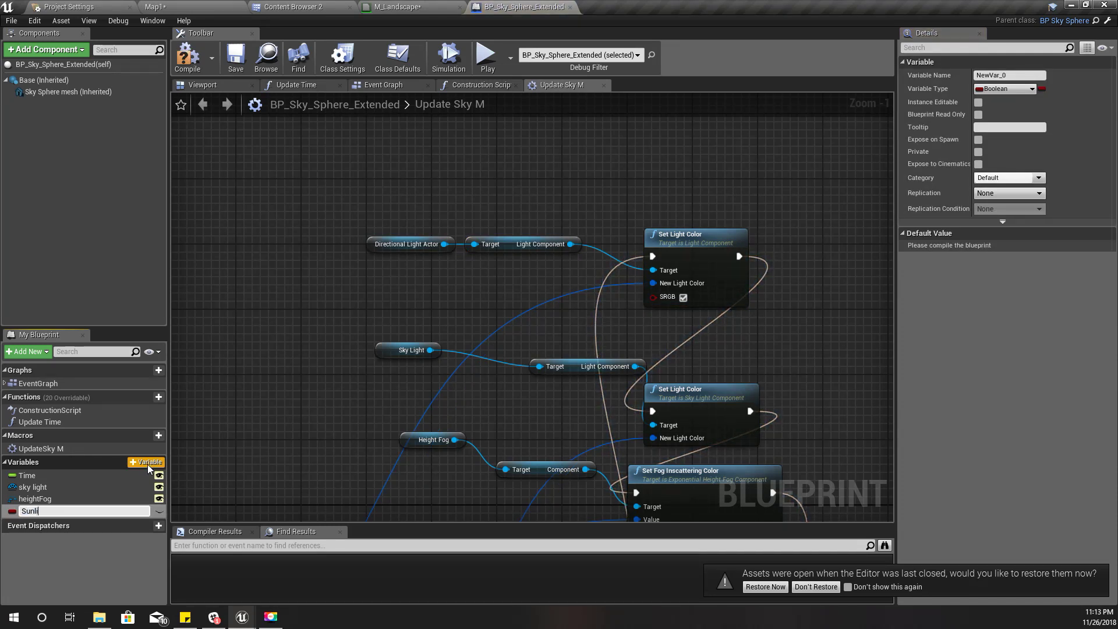
pyautogui.write('ght LUT')
pyautogui.press('Return')
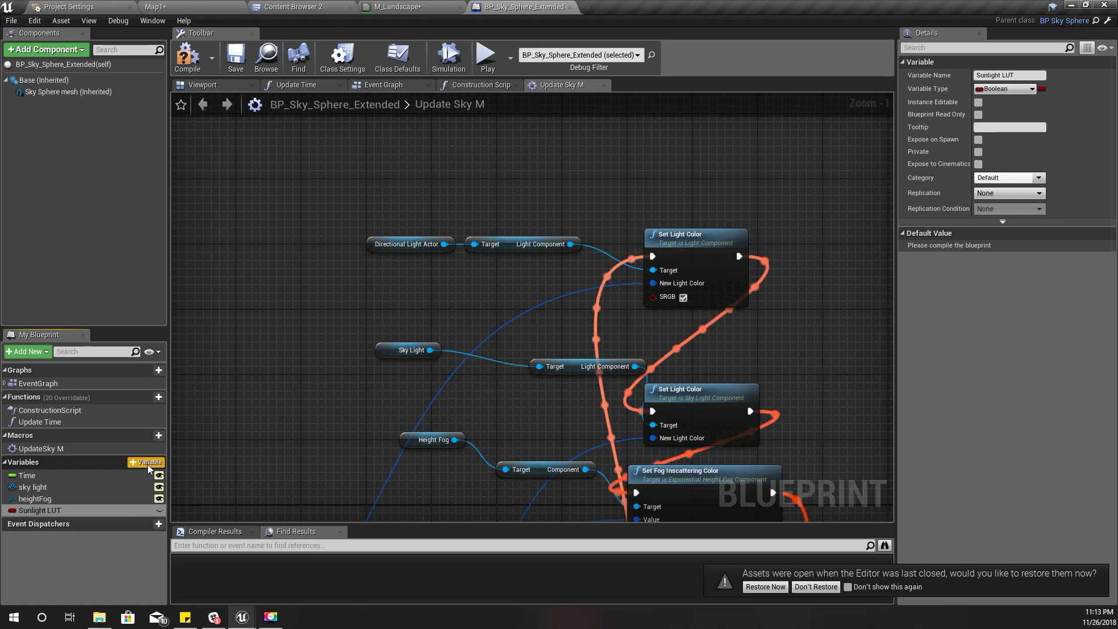
# - Set the Sunlight LUT variable's type to Curve Linear Color
pyautogui.click(997, 88)
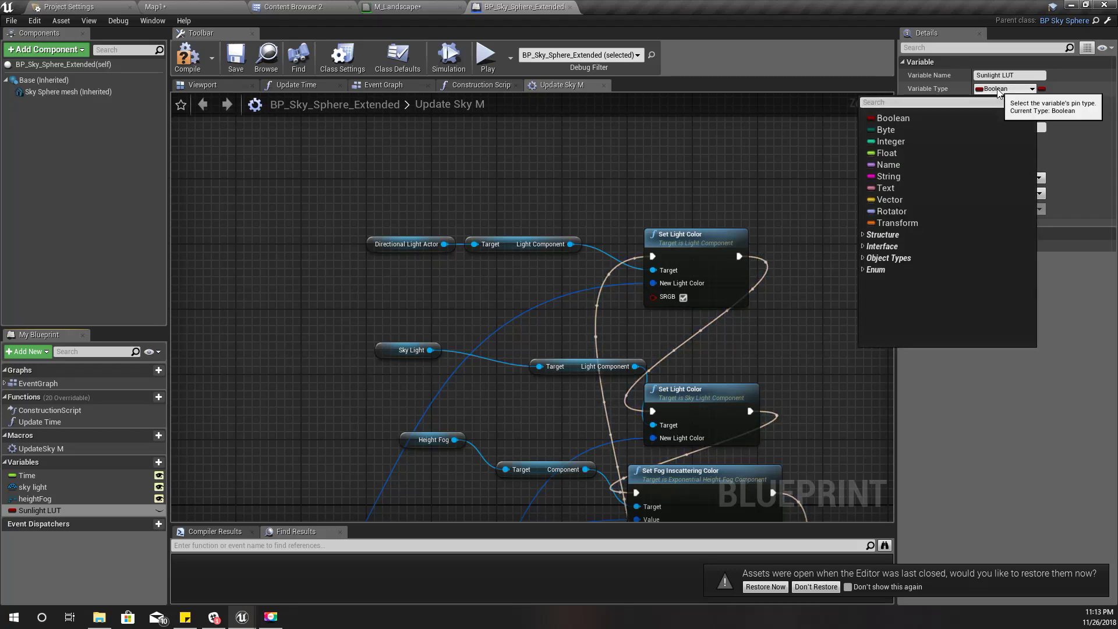
pyautogui.write('color lut')
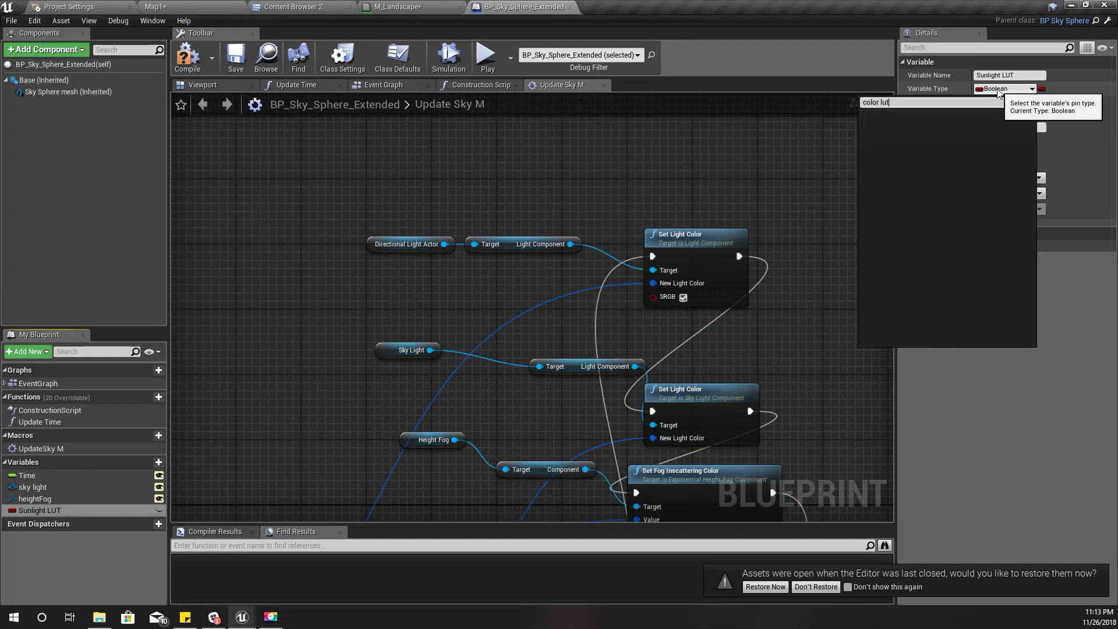
pyautogui.press('BackSpace')
pyautogui.press('BackSpace')
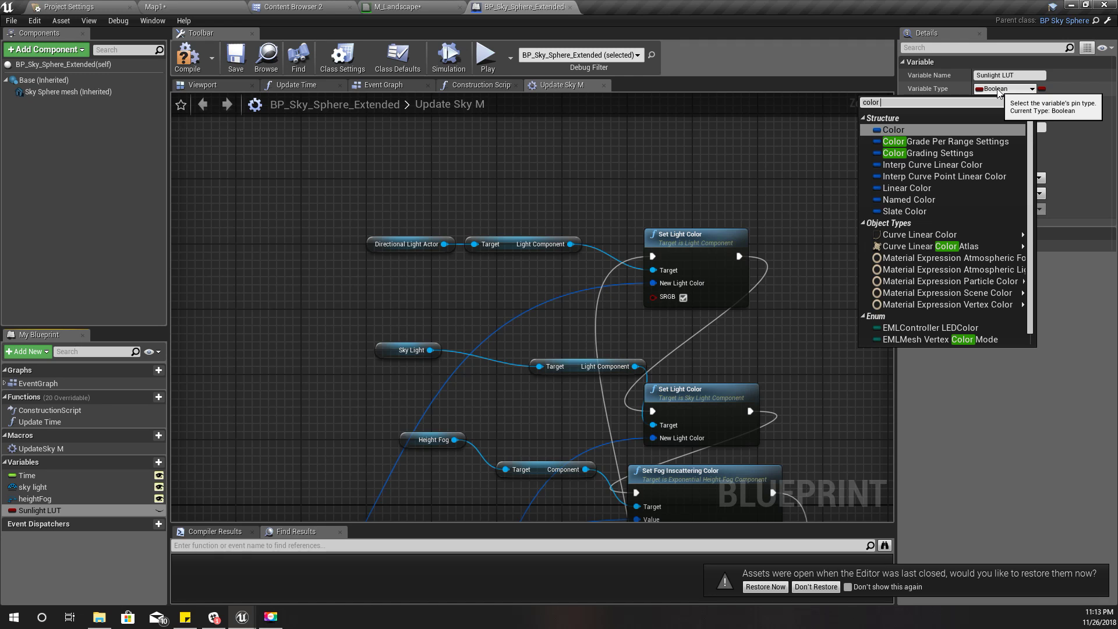
pyautogui.click(939, 240)
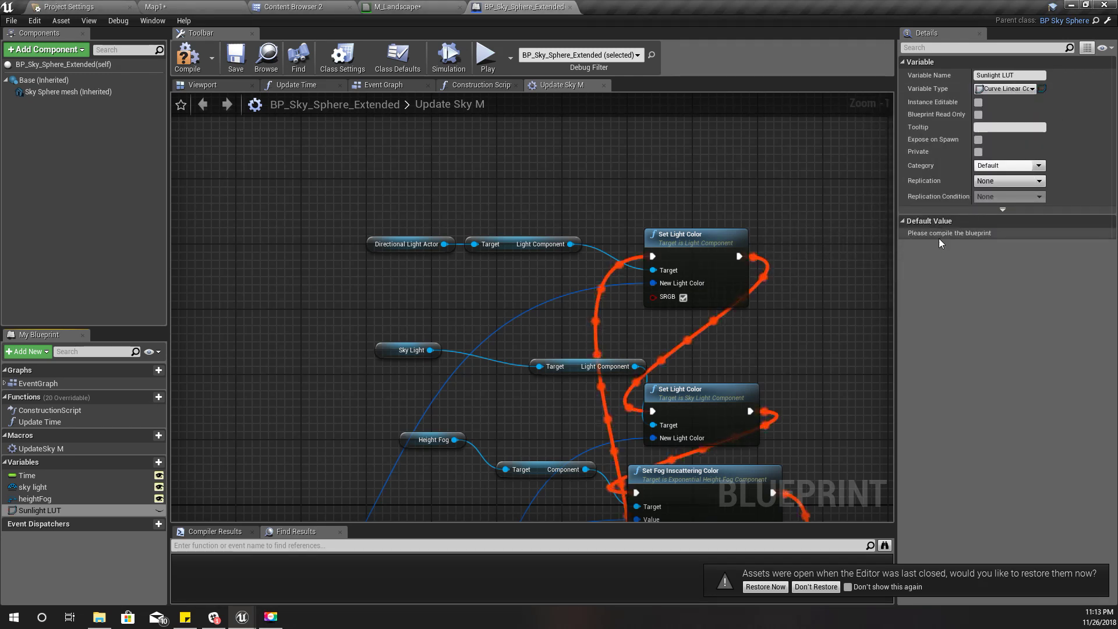
# - Compile the blueprint and assign SunlightColorLUT as the Sunlight LUT variable's default value
pyautogui.click(198, 61)
pyautogui.click(1027, 245)
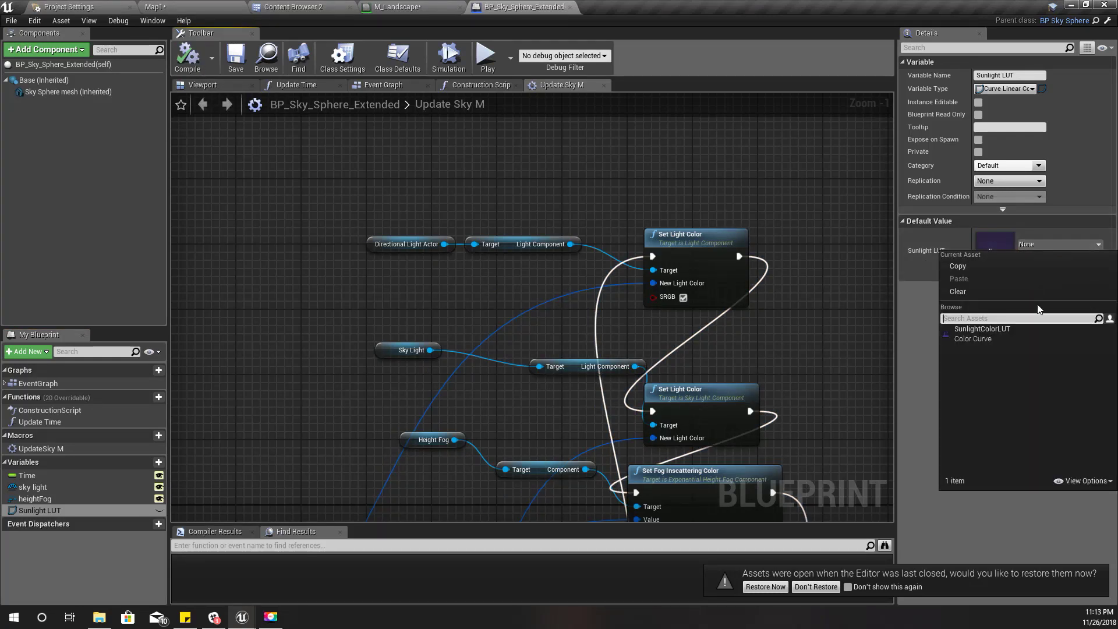
pyautogui.click(986, 336)
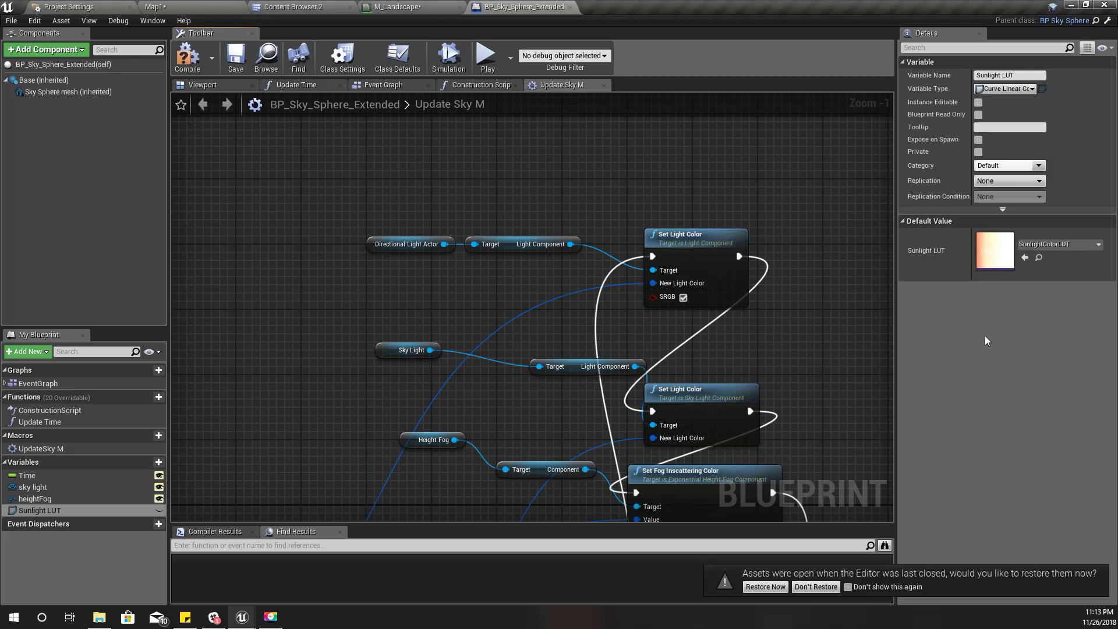
# - Locate the SunlightColorLUT curve among the project's assets and duplicate it
pyautogui.click(1038, 257)
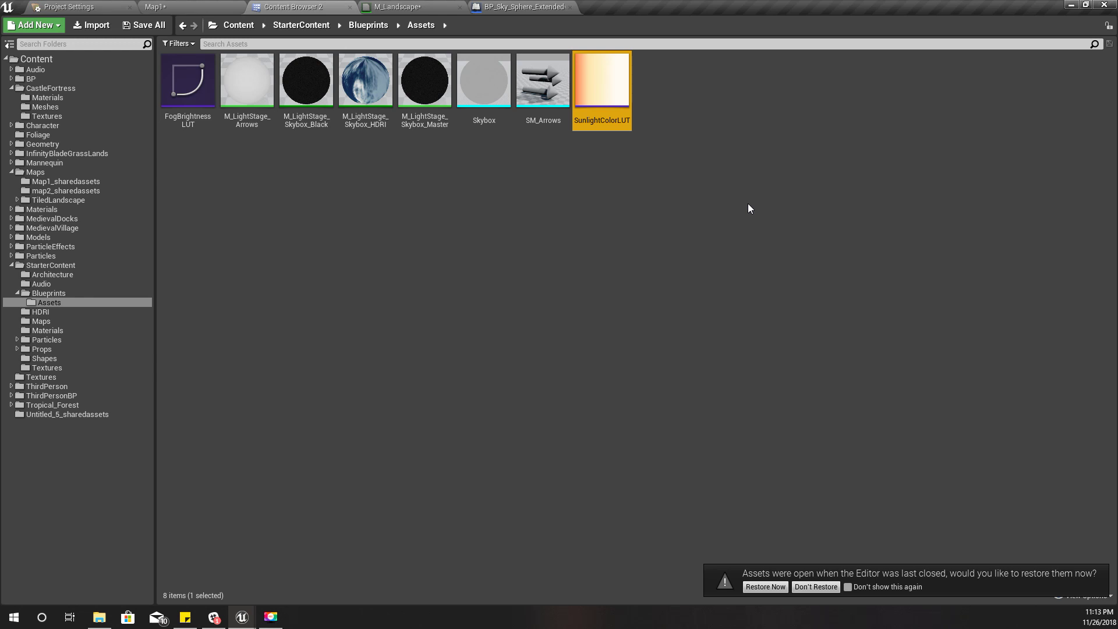
pyautogui.hotkey('ctrl', 'w')
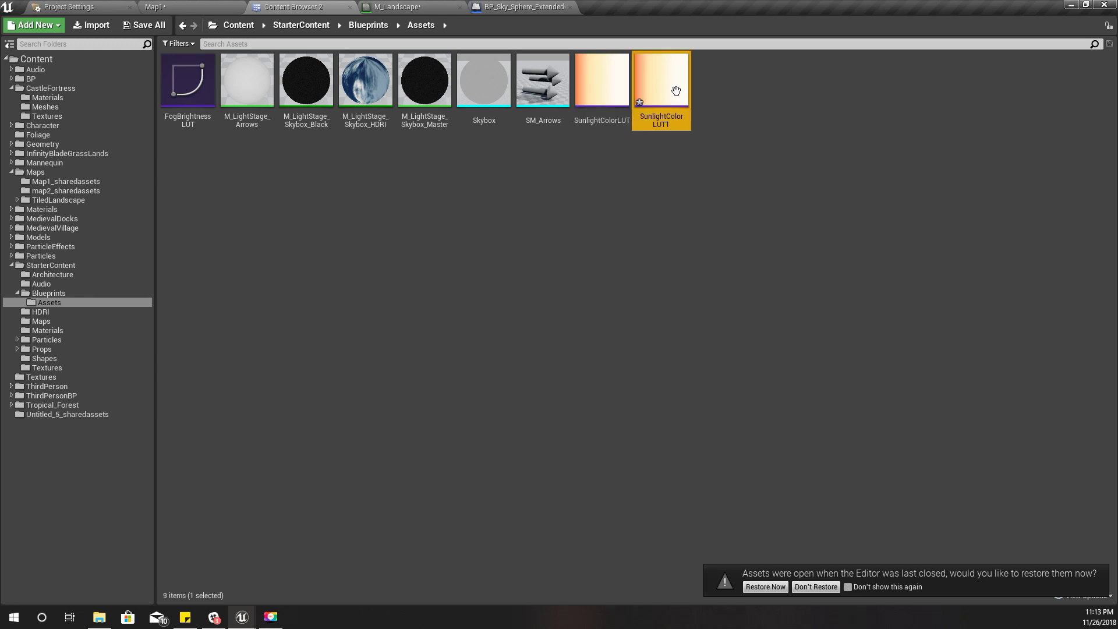
# - Open the SunlightColorLUT curve and add a key to all curves just before time 0
pyautogui.doubleClick(597, 80)
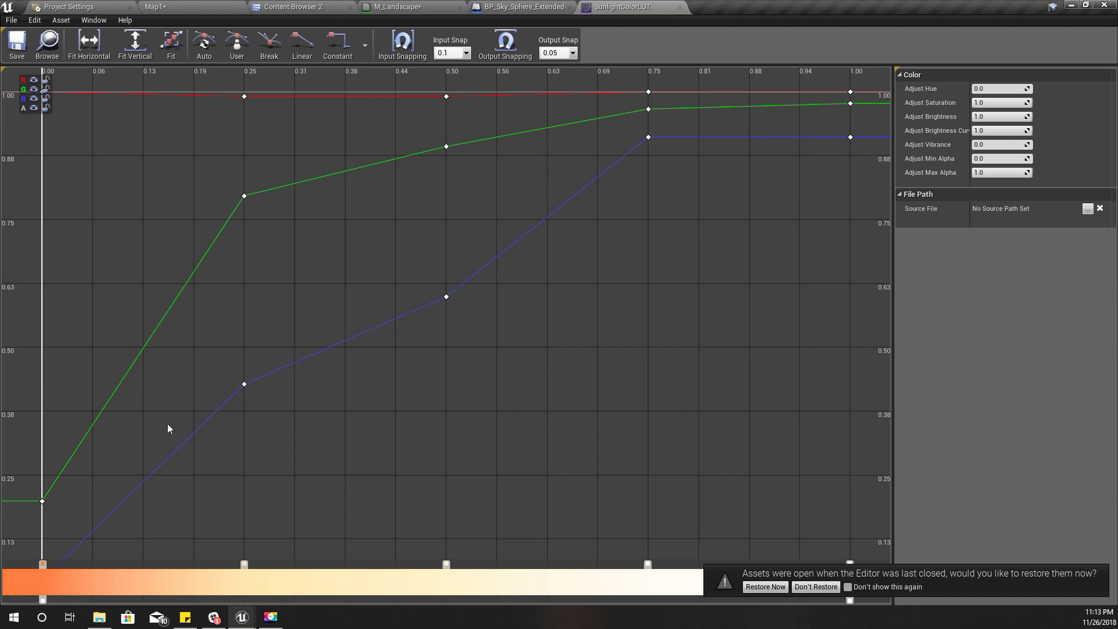
pyautogui.moveTo(213, 410); pyautogui.dragTo(406, 349, button='right')
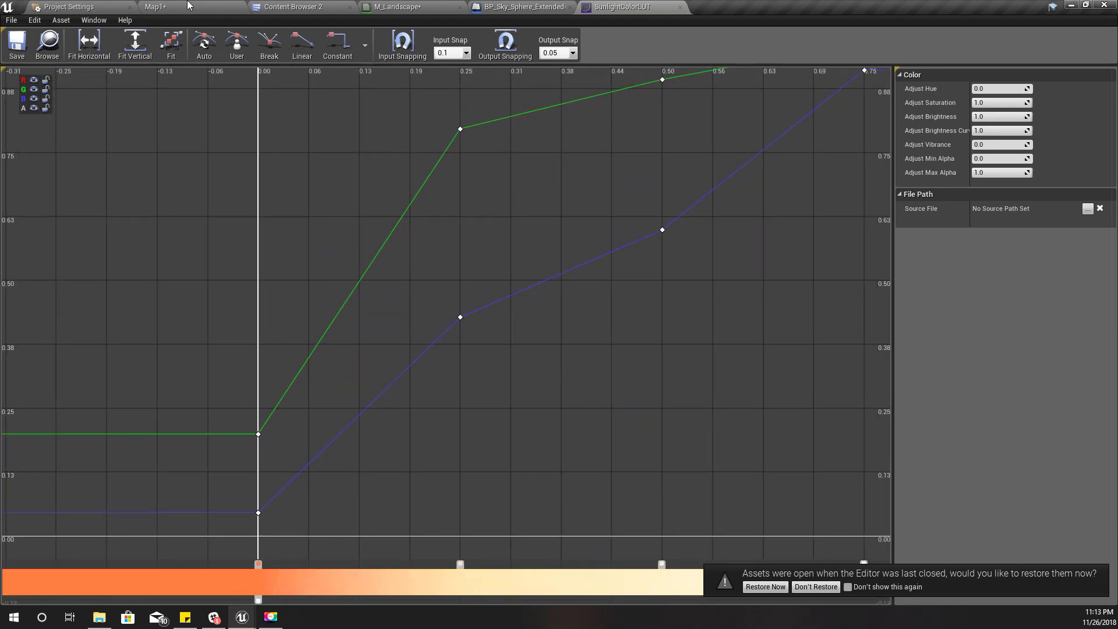
pyautogui.moveTo(295, 529); pyautogui.dragTo(491, 454, button='right')
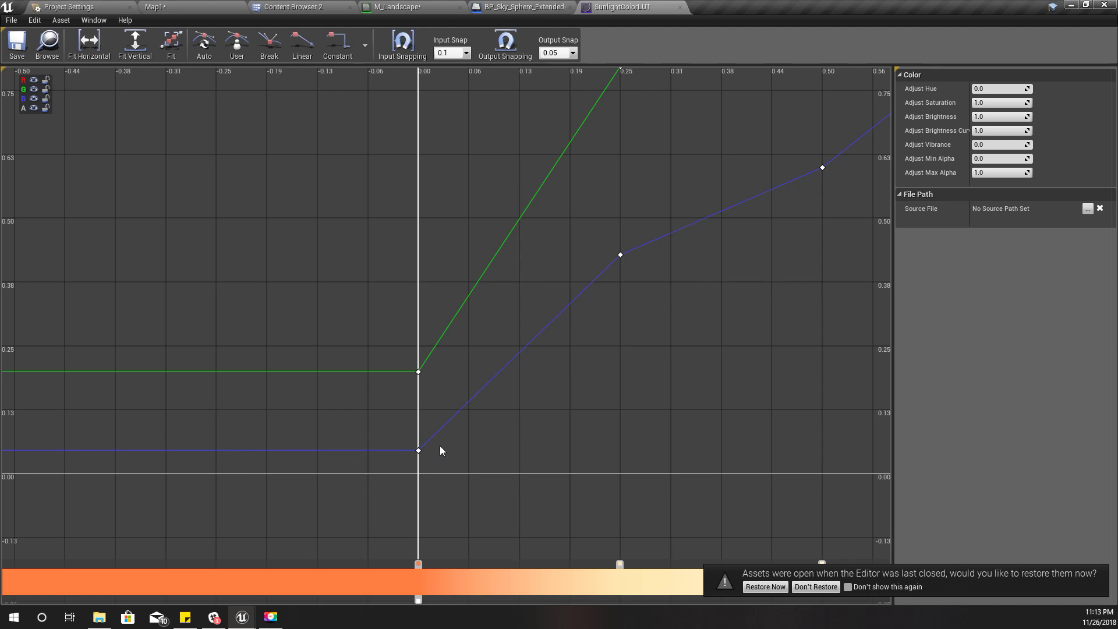
pyautogui.rightClick(401, 579)
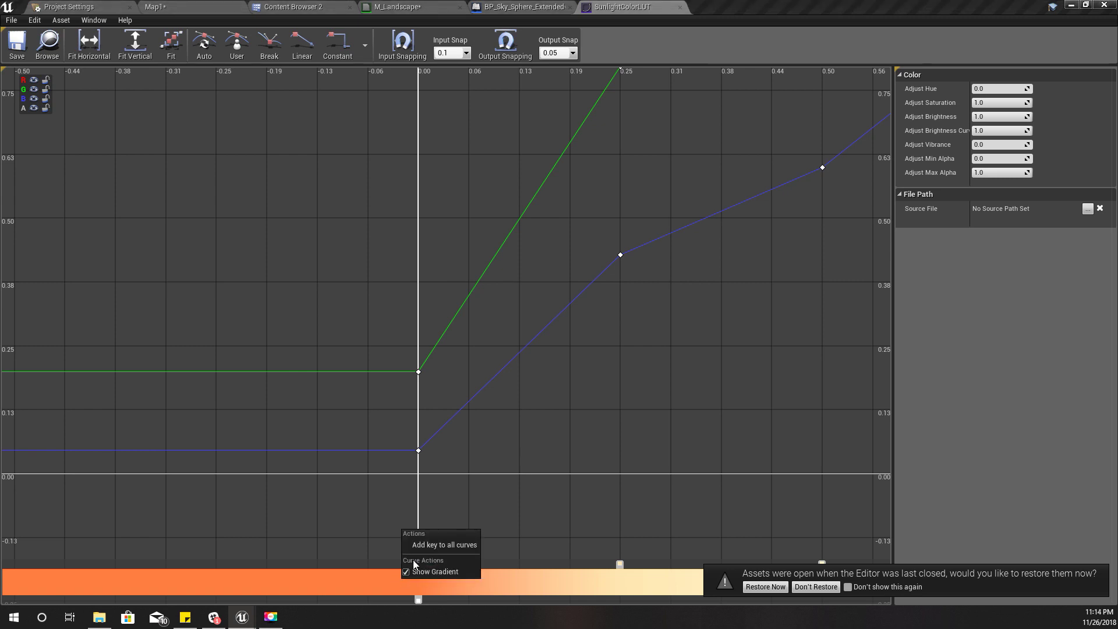
pyautogui.click(422, 545)
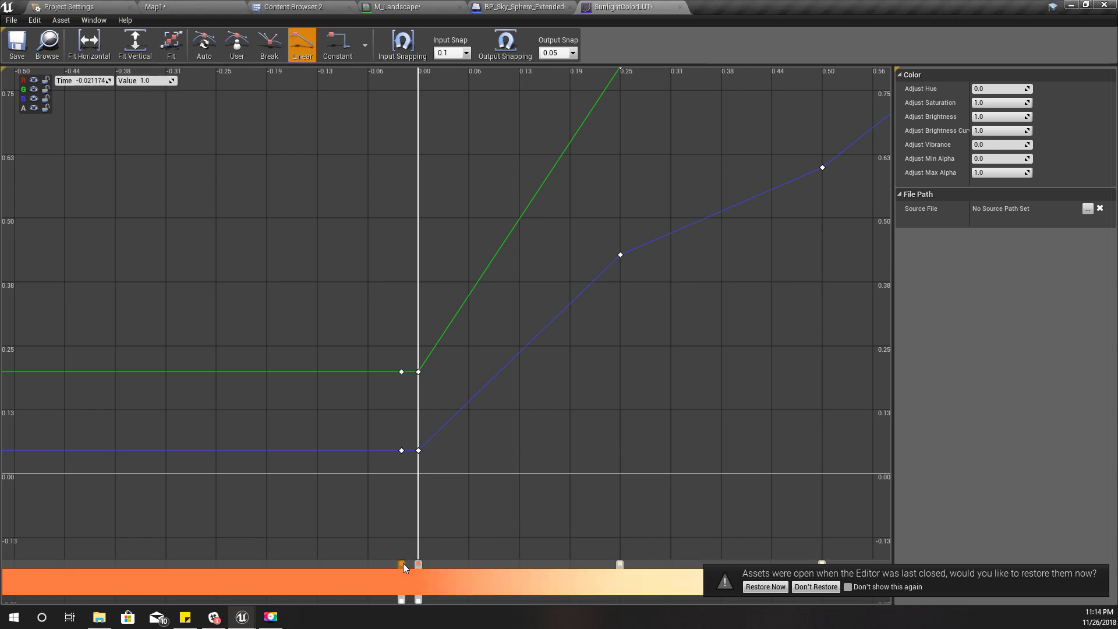
pyautogui.doubleClick(402, 564)
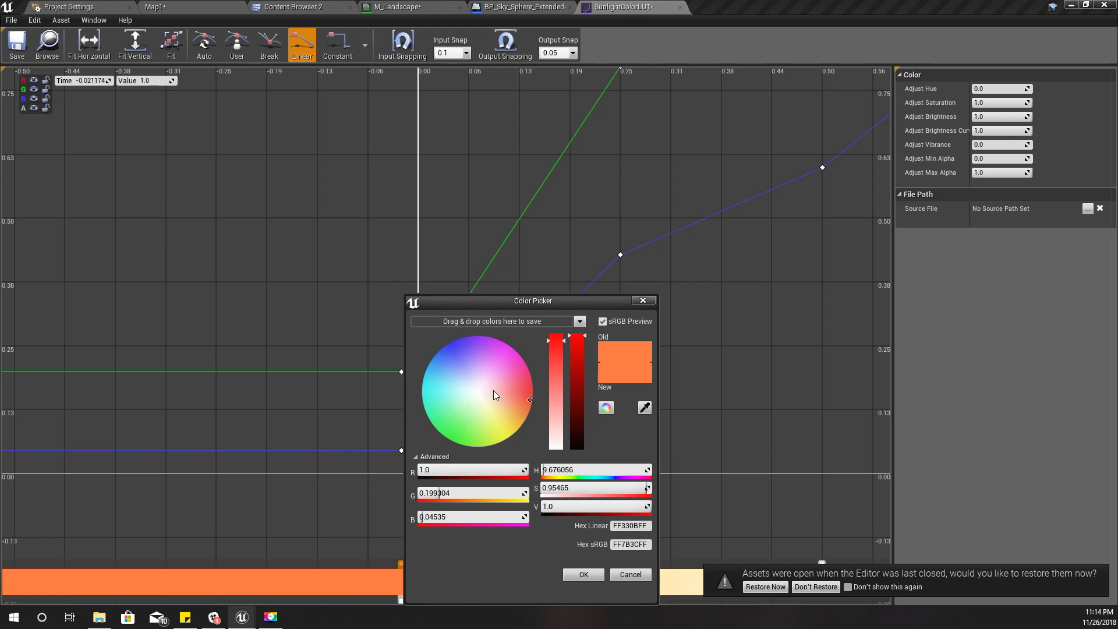
pyautogui.click(440, 359)
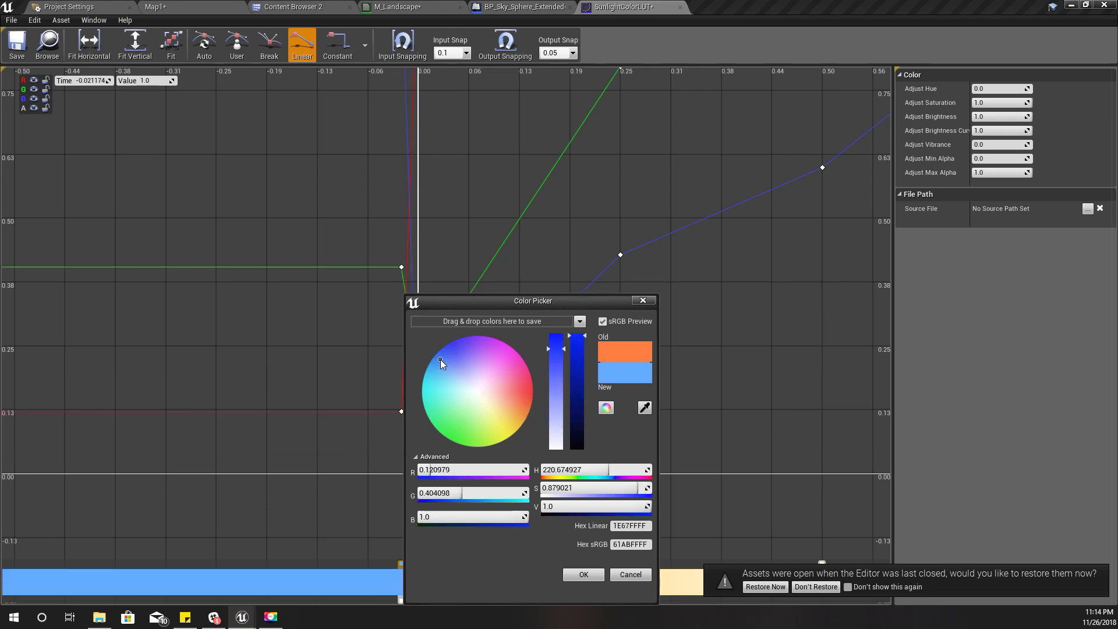
pyautogui.click(579, 428)
pyautogui.moveTo(578, 428); pyautogui.dragTo(577, 440)
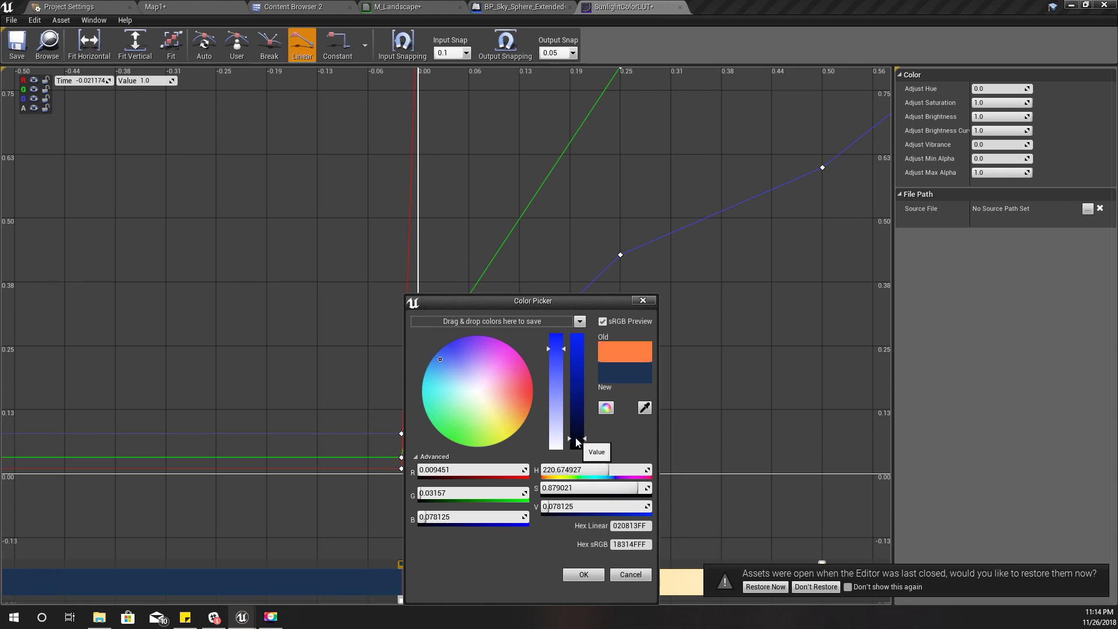
pyautogui.click(629, 574)
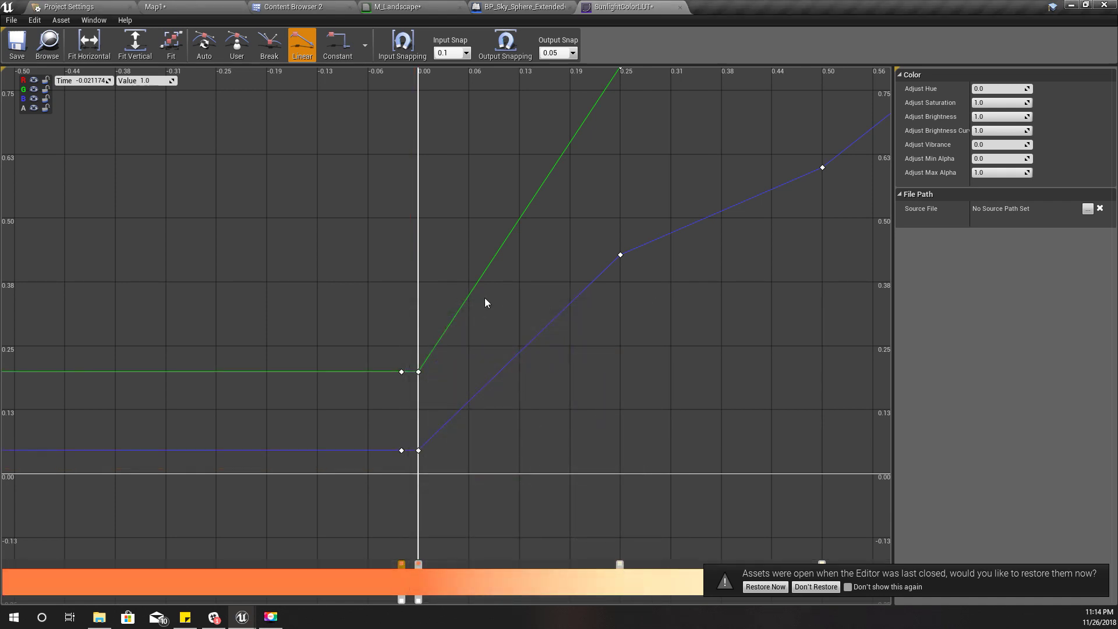
# - Place a getter for the Sunlight LUT variable in the Update Sky M graph of BP_Sky_Sphere_Extended
pyautogui.click(520, 7)
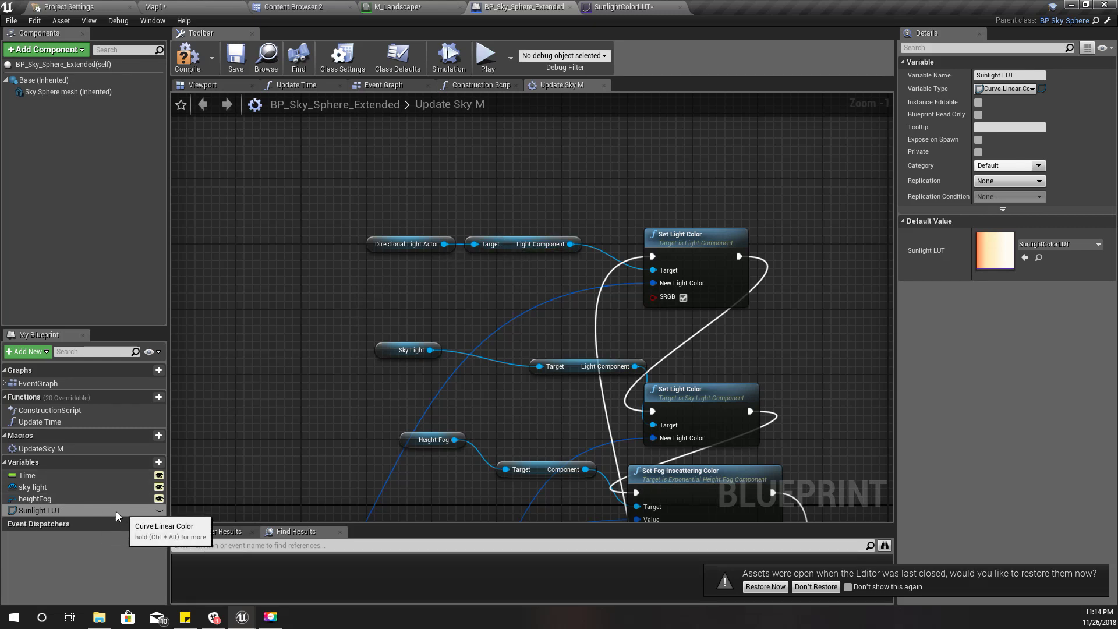
pyautogui.moveTo(78, 509); pyautogui.dragTo(305, 270)
pyautogui.click(397, 285)
# - Duplicate the horizon color's Get Linear Color Value node with its Sun Height input beside Sunlight LUT, and connect Sunlight LUT to its Target
pyautogui.moveTo(299, 322); pyautogui.dragTo(375, 240, button='right')
pyautogui.scroll(-5, 361, 306)
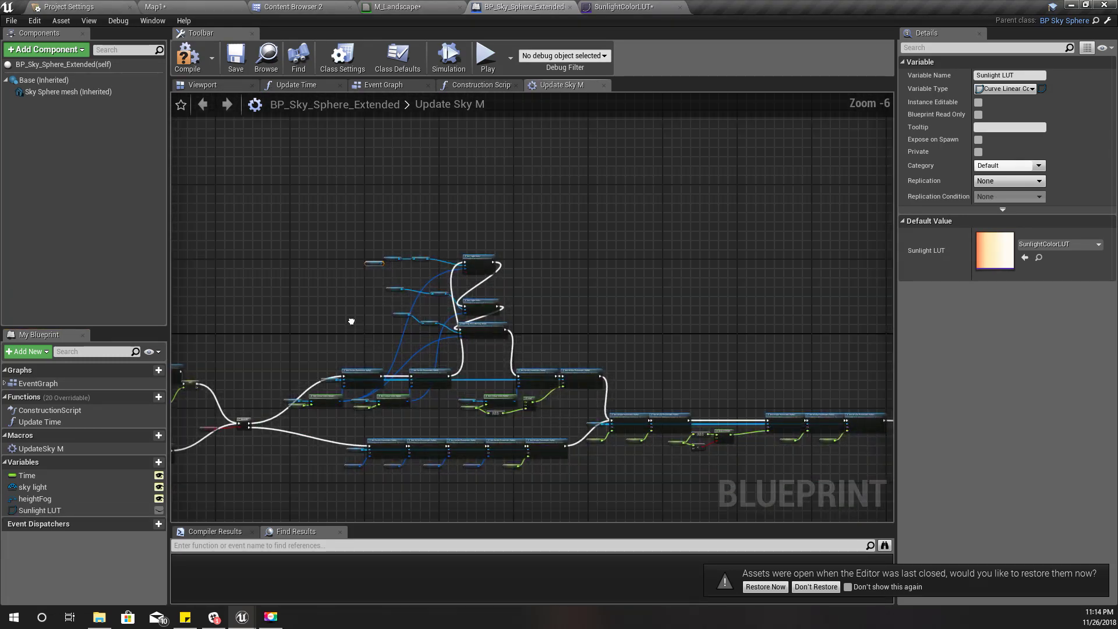
pyautogui.scroll(4, 327, 393)
pyautogui.moveTo(327, 393); pyautogui.dragTo(414, 330, button='right')
pyautogui.click(404, 370)
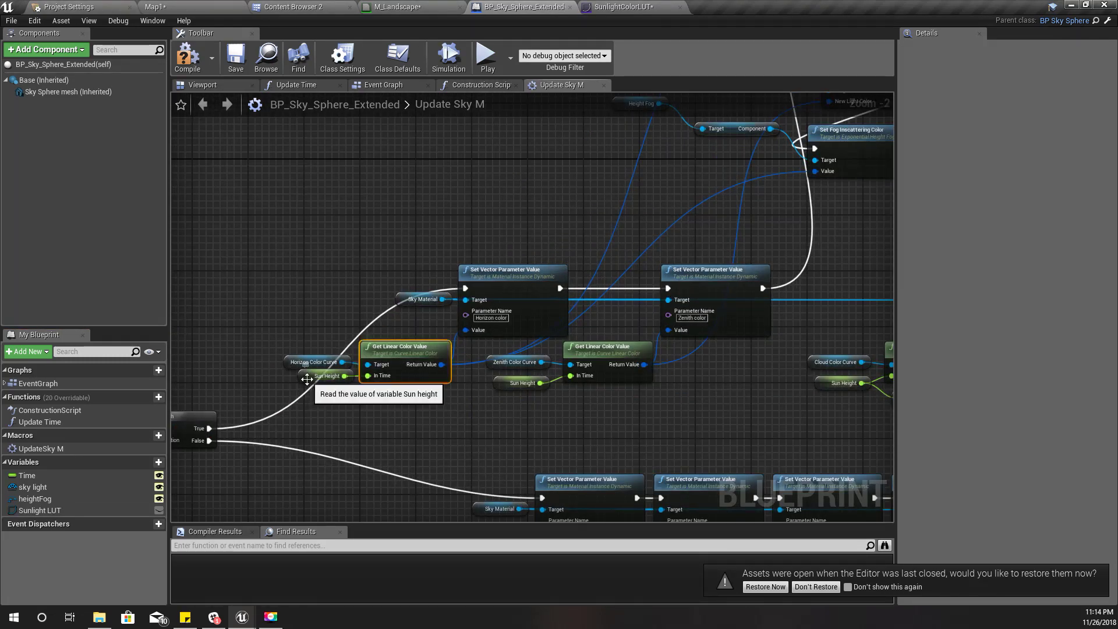
pyautogui.keyDown('ctrl'); pyautogui.click(325, 375); pyautogui.keyUp('ctrl')
pyautogui.moveTo(431, 423); pyautogui.dragTo(419, 460, button='right')
pyautogui.moveTo(382, 386); pyautogui.dragTo(440, 279)
pyautogui.moveTo(520, 252); pyautogui.dragTo(436, 299)
pyautogui.scroll(2, 361, 265)
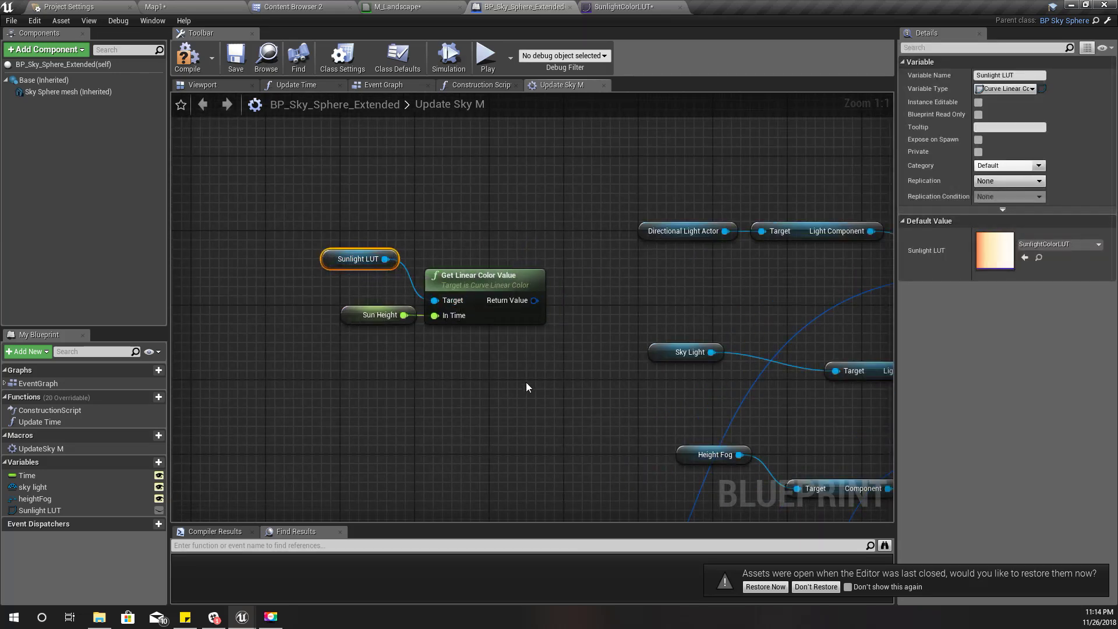
# - Connect the new Get Linear Color Value's Return Value to New Light Color on the directional light's Set Light Color node
pyautogui.moveTo(474, 314); pyautogui.dragTo(346, 291, button='right')
pyautogui.moveTo(406, 278); pyautogui.dragTo(842, 250)
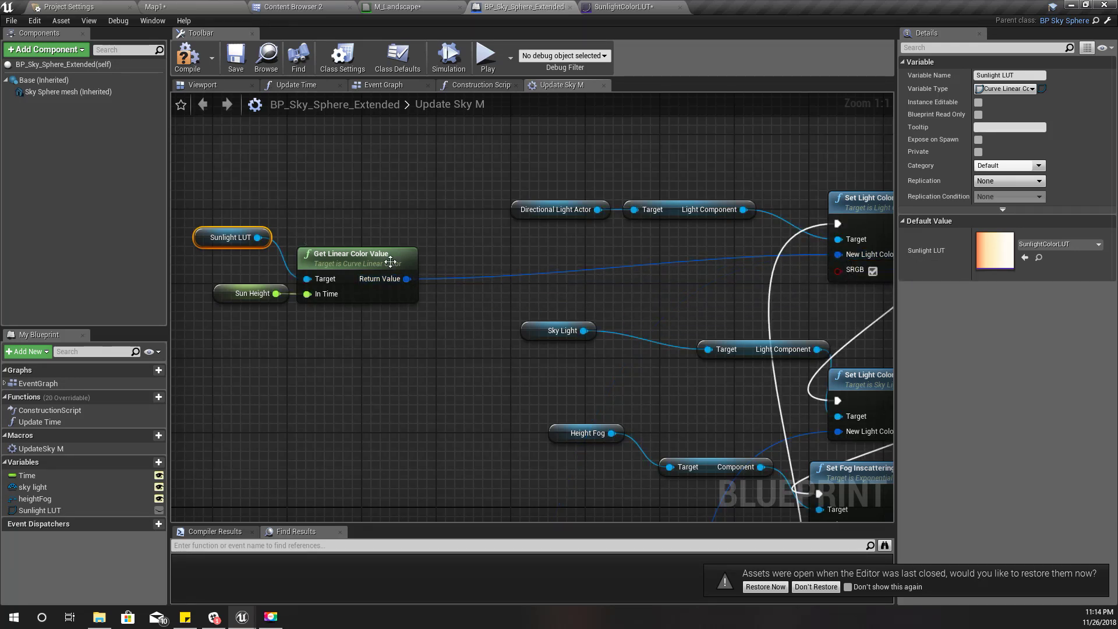
pyautogui.moveTo(435, 391); pyautogui.dragTo(411, 401, button='right')
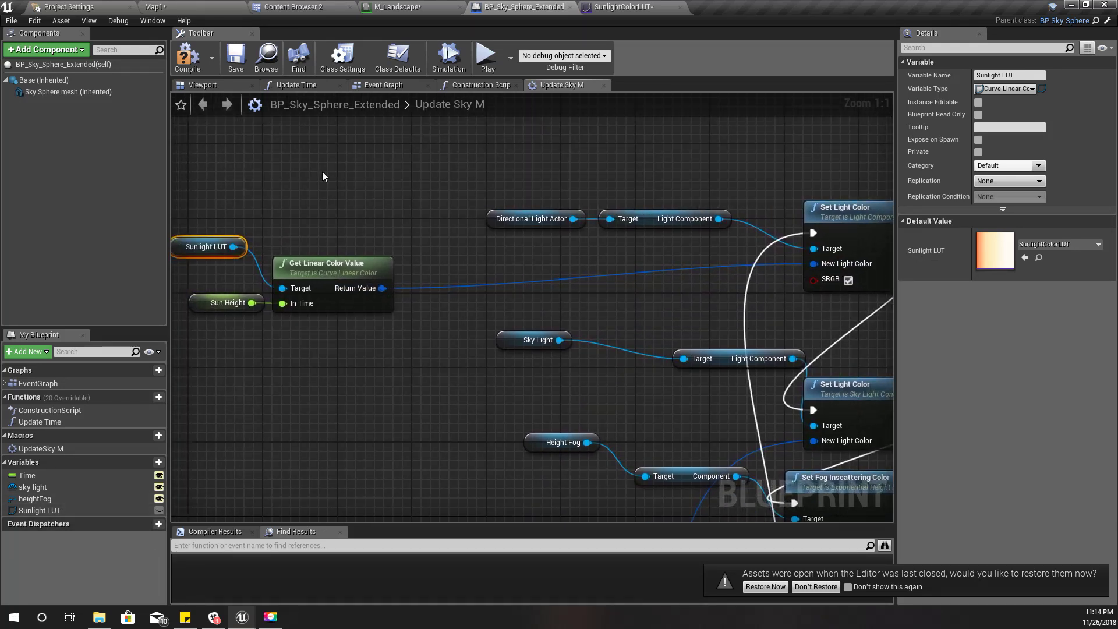
# - Examine how the sunlight affects the grass and landscape at night in the Map1 level
pyautogui.click(177, 7)
pyautogui.moveTo(539, 309); pyautogui.dragTo(484, 407, button='right')
pyautogui.scroll(3, 539, 310)
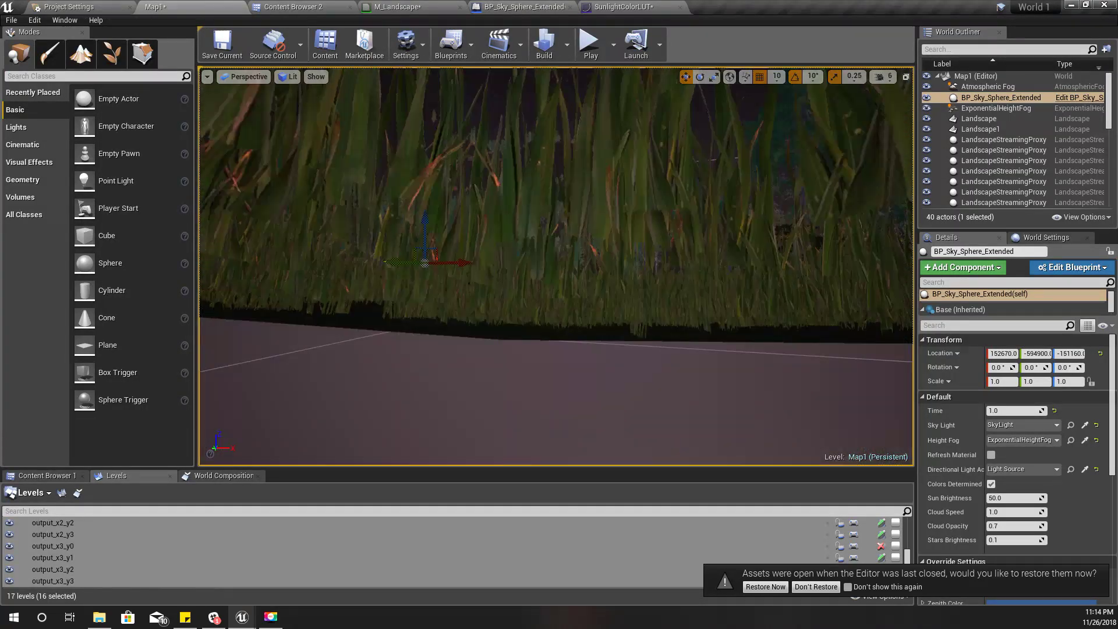
pyautogui.scroll(-3, 538, 309)
pyautogui.moveTo(538, 310); pyautogui.dragTo(428, 308, button='right')
# - Recolor the SunlightColorLUT key before time 0 to a very dark blue with saturation 1.0 and value 0.015625
pyautogui.click(622, 7)
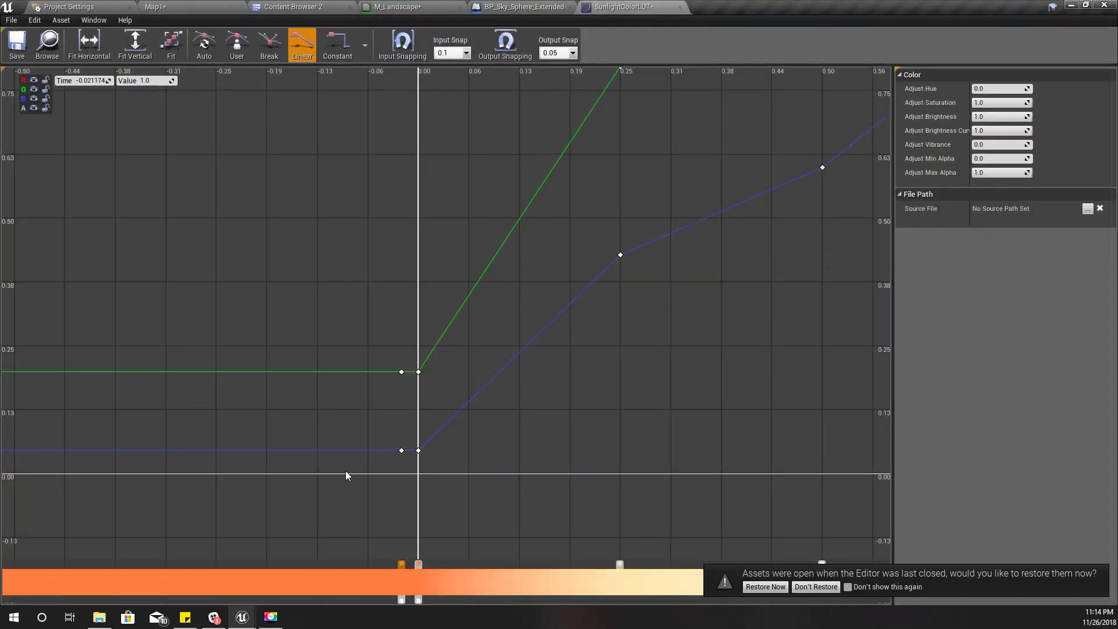
pyautogui.doubleClick(401, 564)
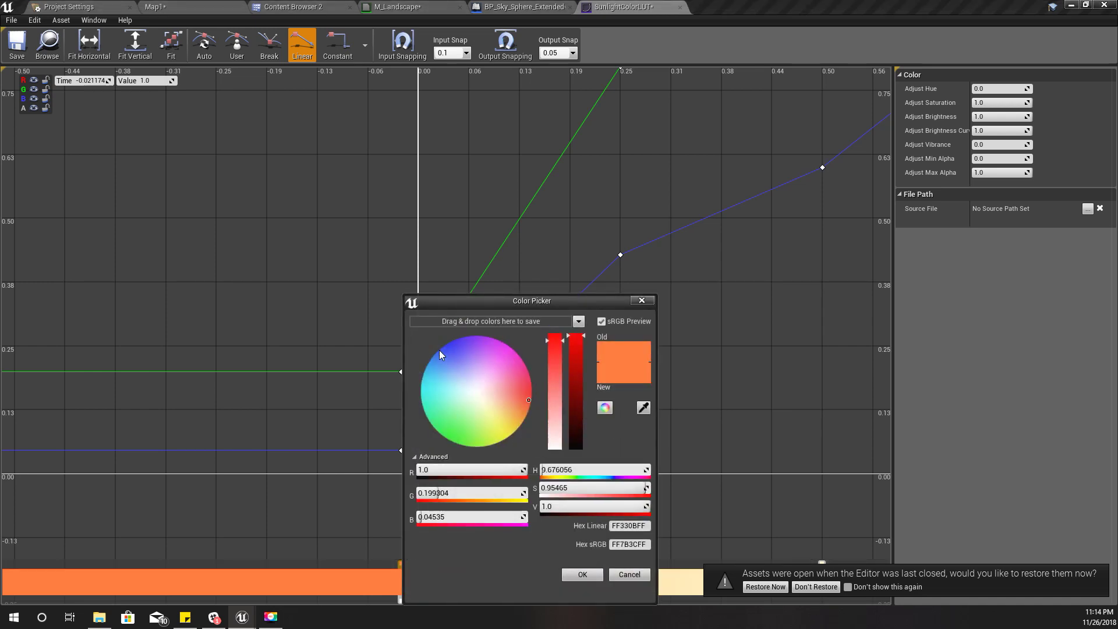
pyautogui.moveTo(440, 352)
pyautogui.mouseDown()
pyautogui.moveTo(449, 352)
pyautogui.moveTo(438, 341)
pyautogui.mouseUp()
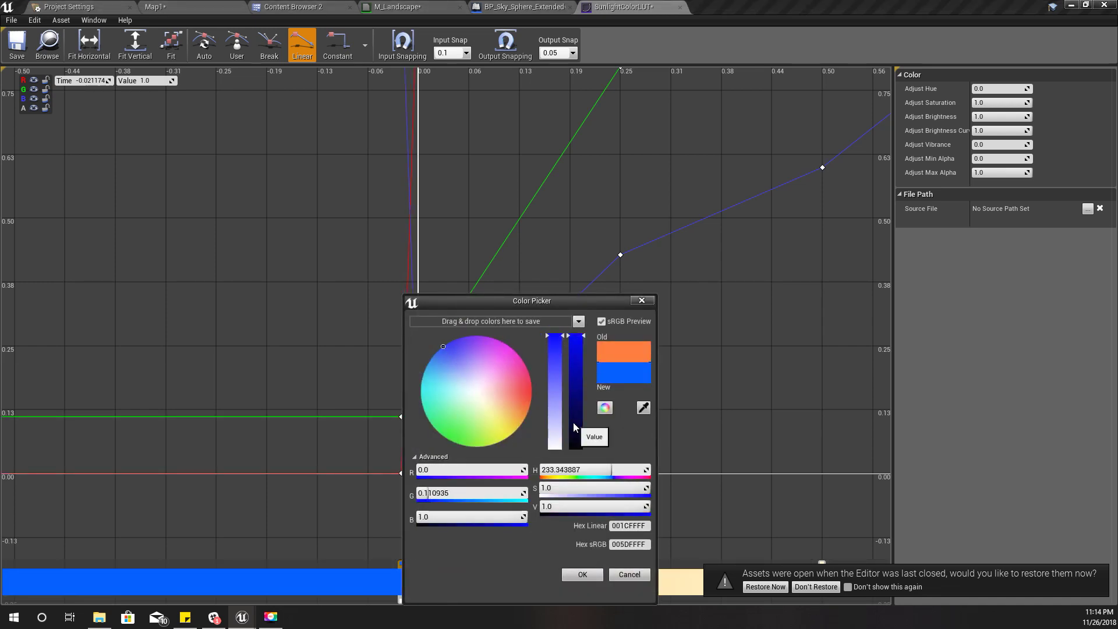
pyautogui.moveTo(574, 427); pyautogui.dragTo(577, 446)
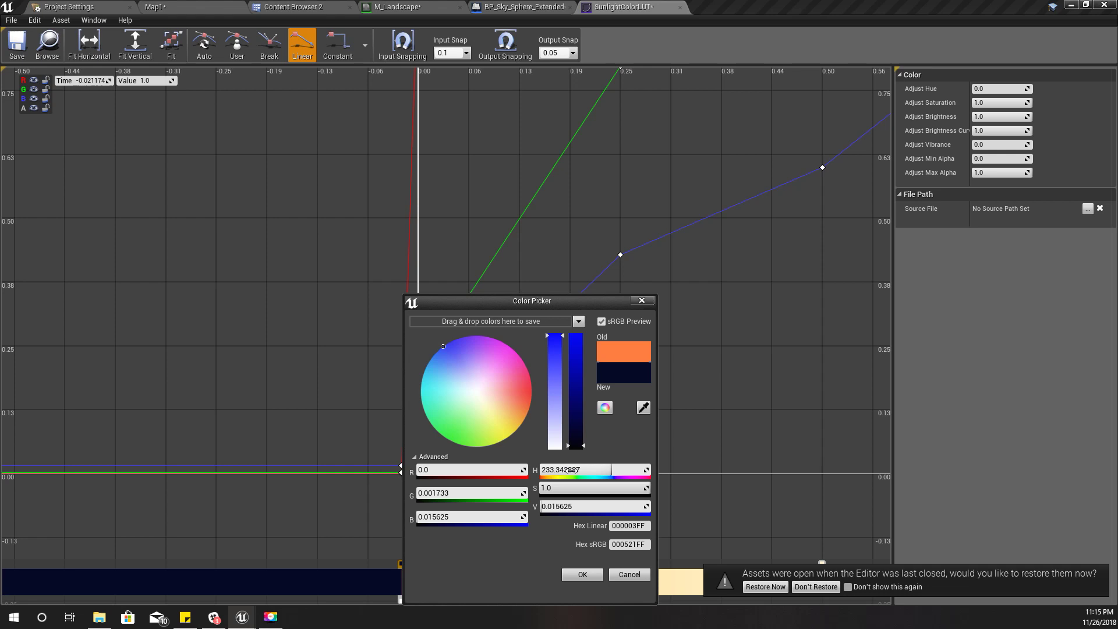
pyautogui.click(582, 575)
# - Check the effect of the dark blue sunlight key on the trees and grass in Map1
pyautogui.click(156, 7)
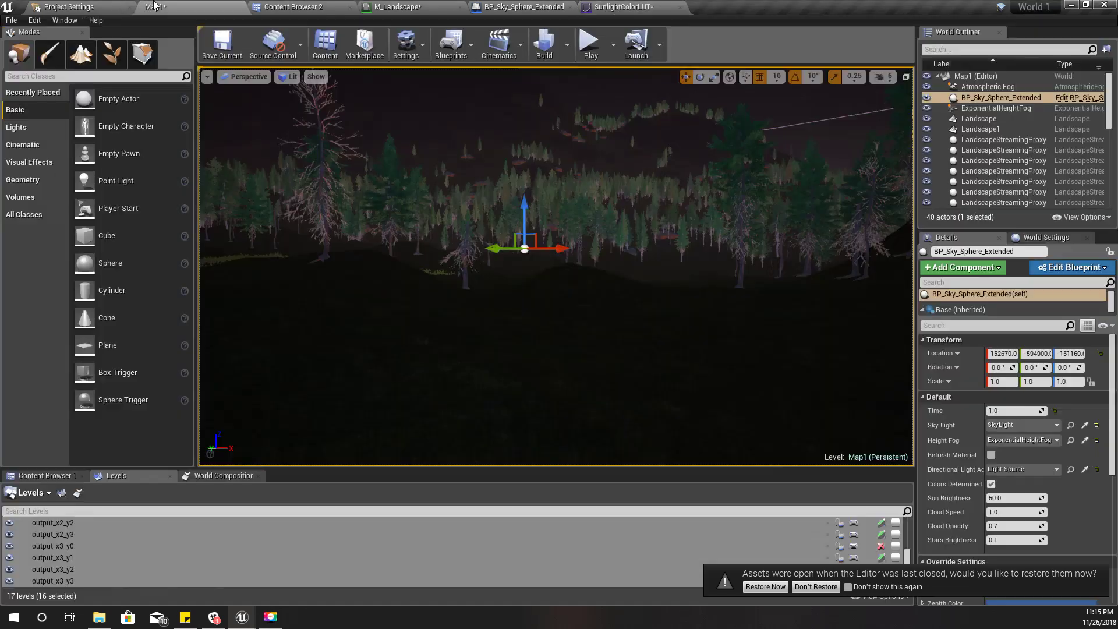
pyautogui.click(529, 6)
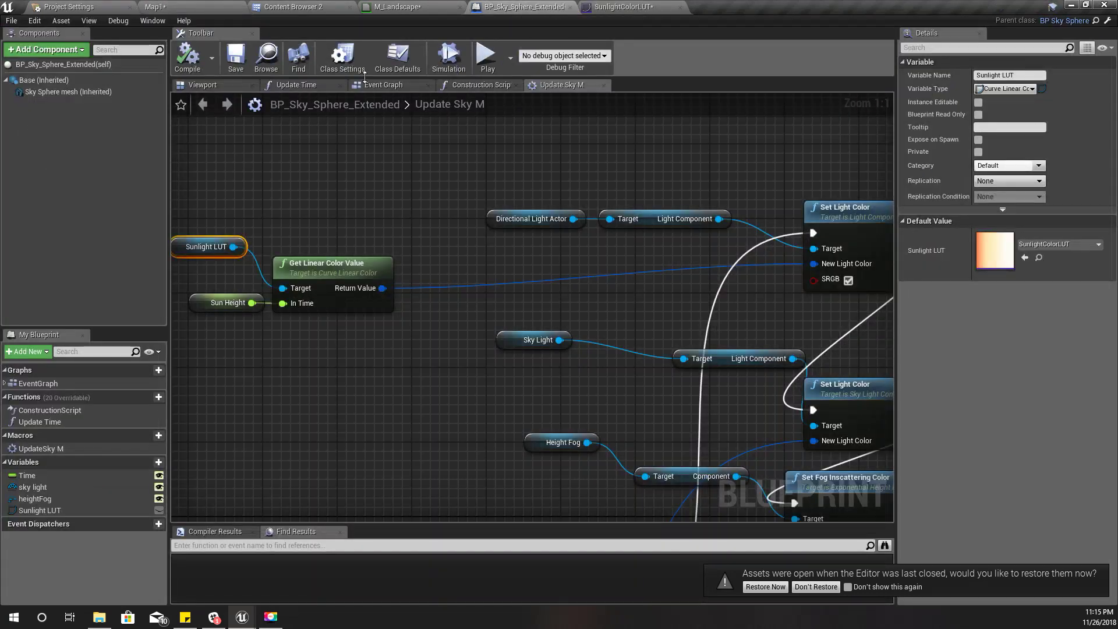
pyautogui.click(173, 6)
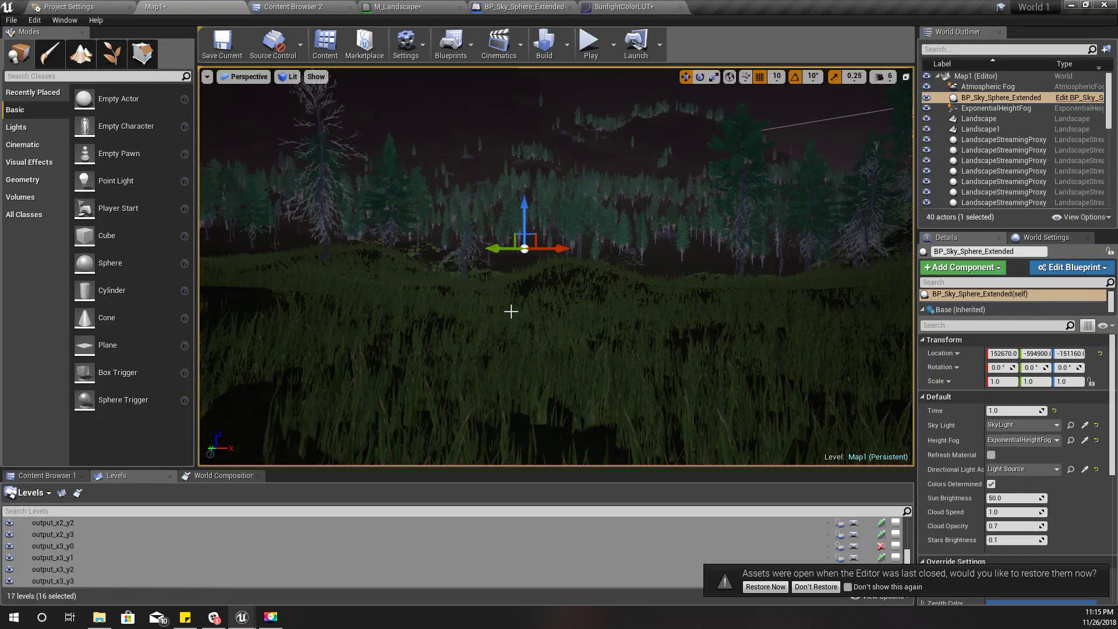
pyautogui.moveTo(511, 309); pyautogui.dragTo(548, 306, button='right')
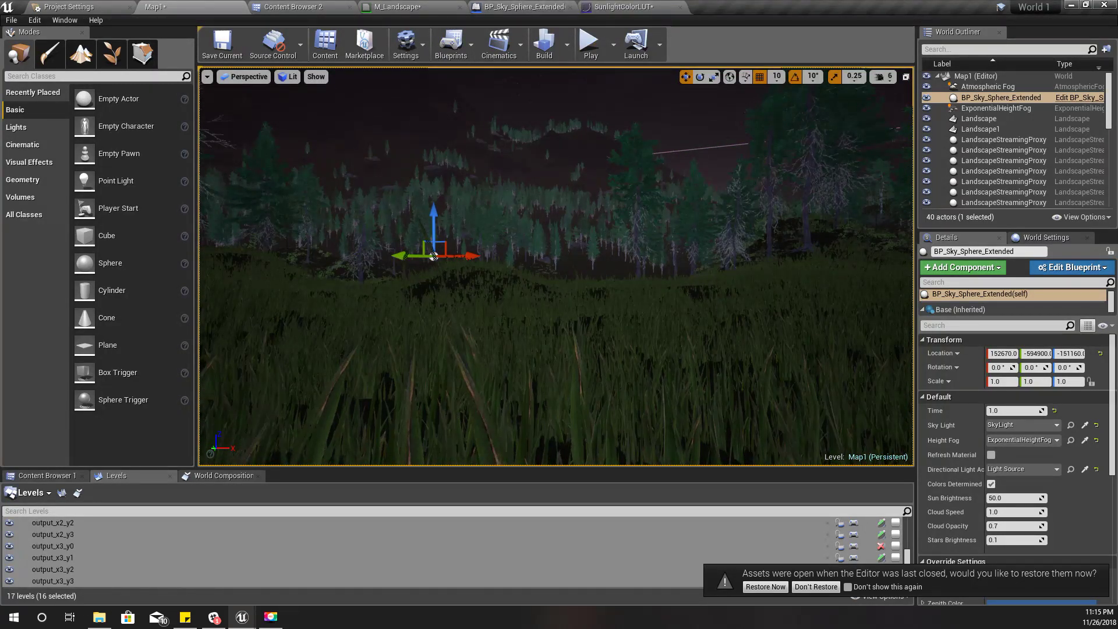
pyautogui.moveTo(579, 82); pyautogui.dragTo(542, 103, button='right')
pyautogui.click(523, 5)
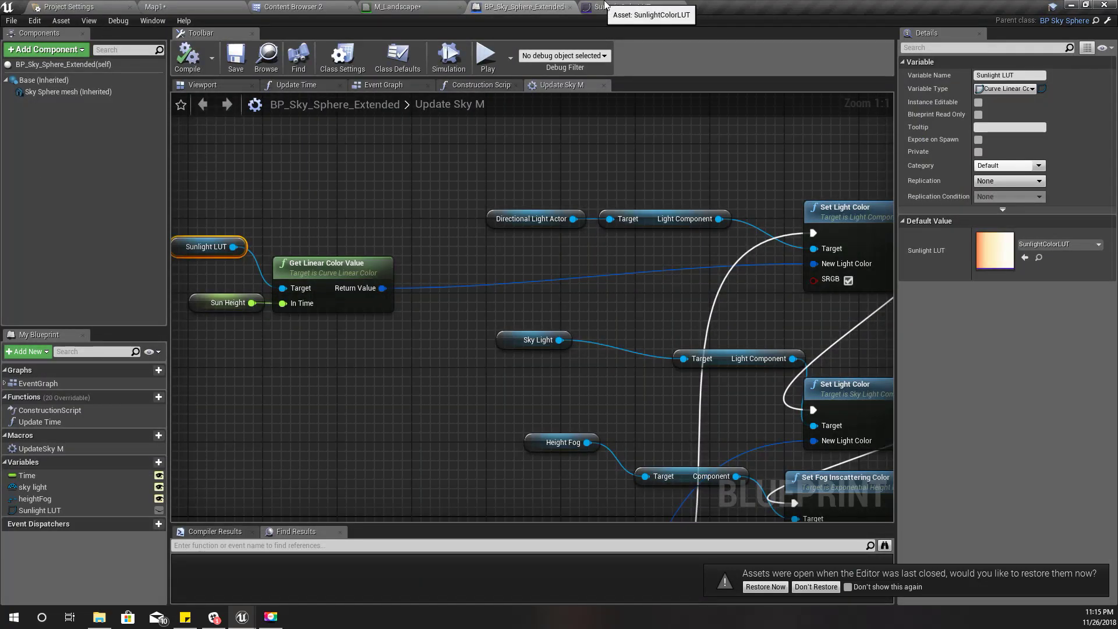
# - Move the SunlightColorLUT key before time 0 closer to zero, set its color to black, and save the curve
pyautogui.click(624, 7)
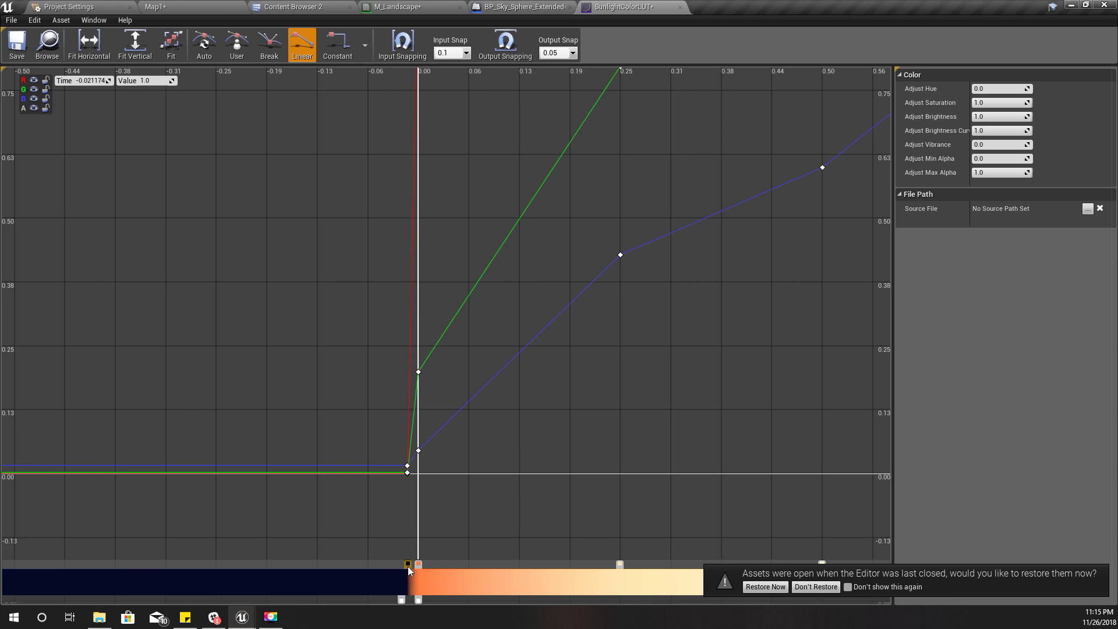
pyautogui.doubleClick(409, 564)
pyautogui.moveTo(639, 506); pyautogui.dragTo(588, 507)
pyautogui.click(595, 576)
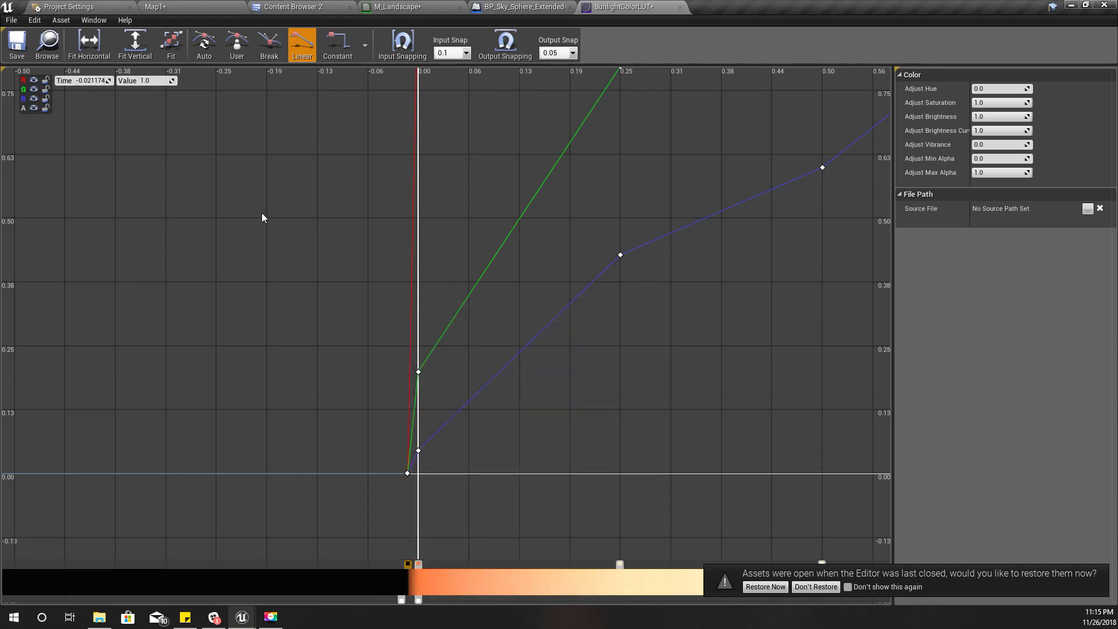
pyautogui.click(18, 44)
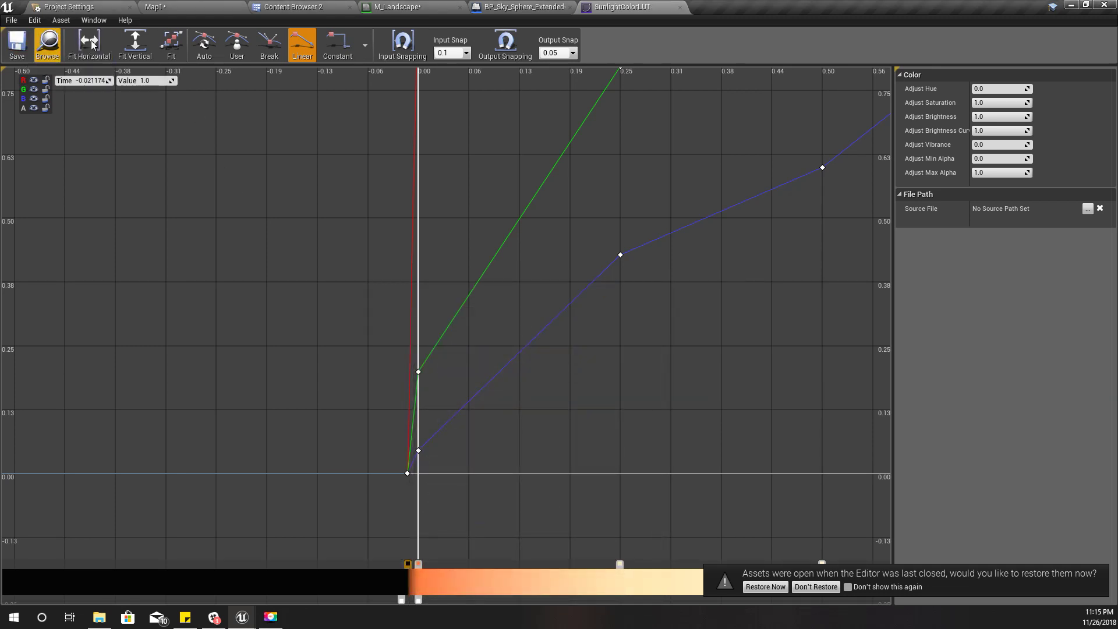
# - Inspect the night lighting in Map1 with the black sunlight key and locate the Light Source actor
pyautogui.click(194, 6)
pyautogui.moveTo(551, 281); pyautogui.dragTo(564, 268, button='right')
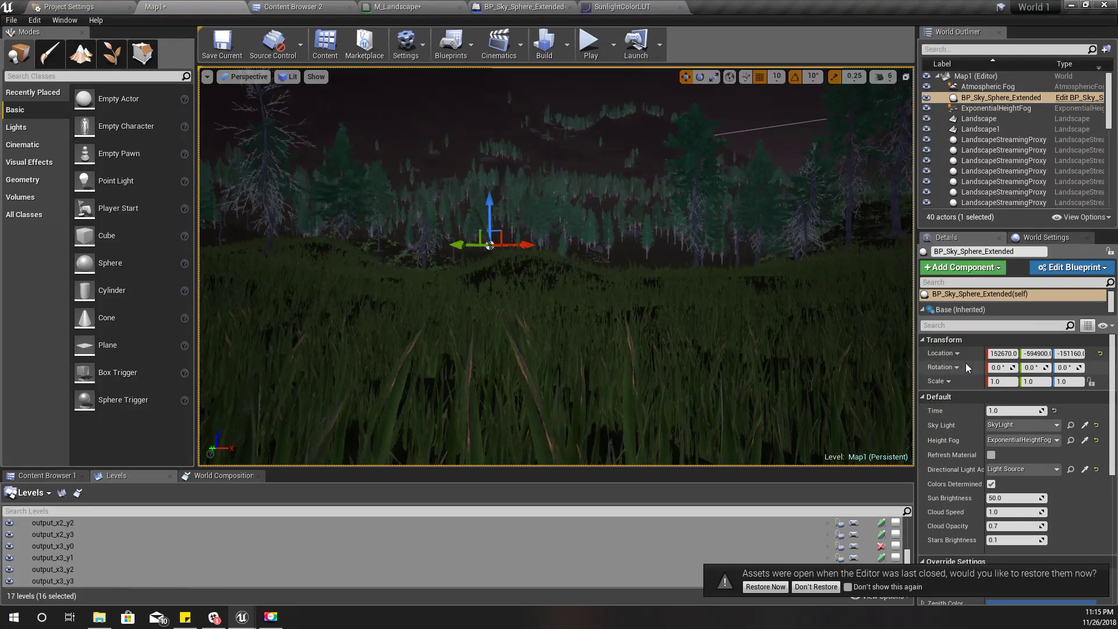
pyautogui.moveTo(728, 314); pyautogui.dragTo(649, 347, button='right')
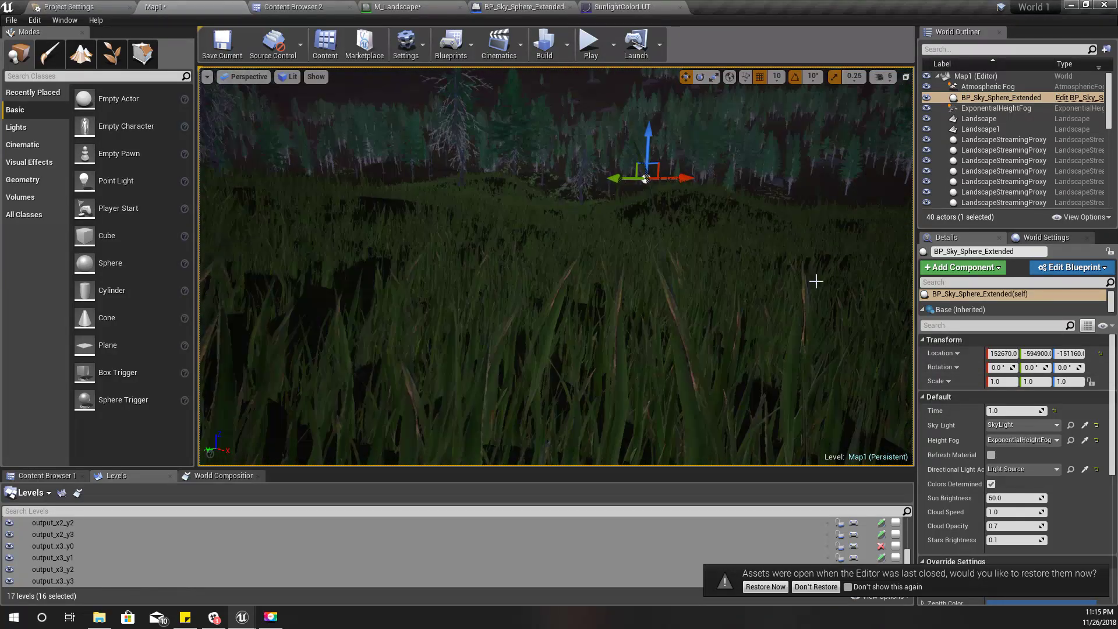
pyautogui.scroll(-3, 941, 145)
pyautogui.scroll(-5, 941, 145)
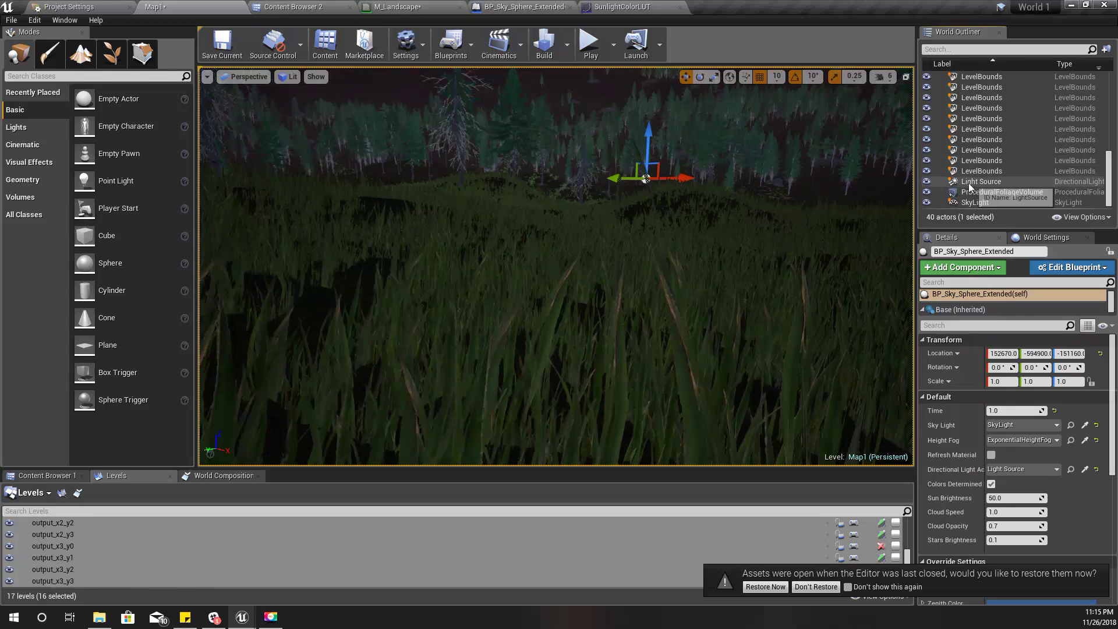
pyautogui.moveTo(706, 280); pyautogui.dragTo(706, 280, button='right')
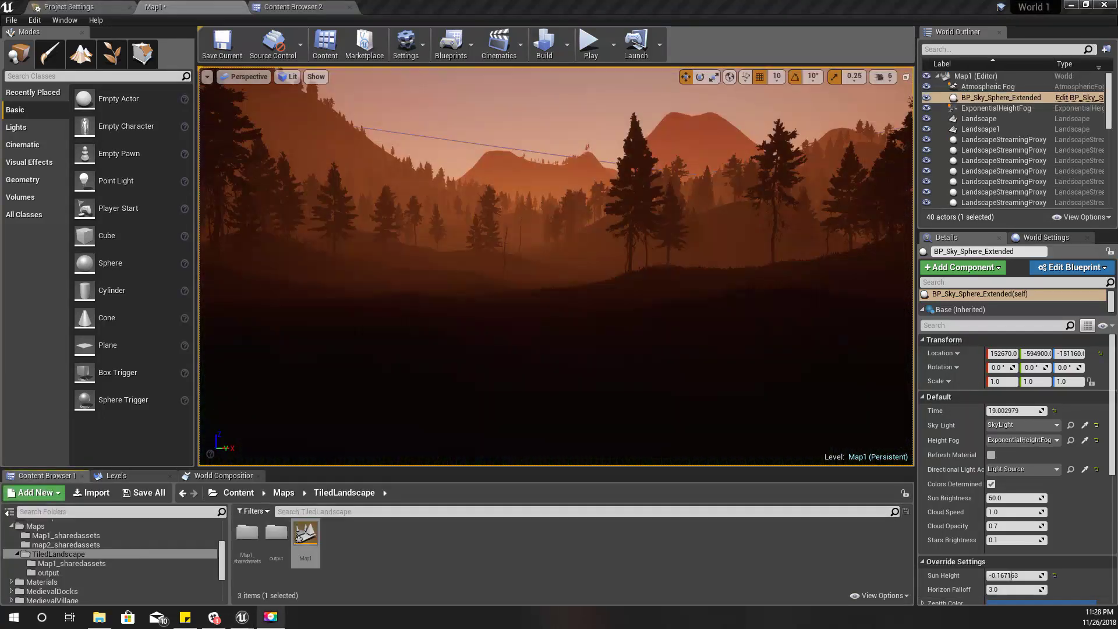
# - Look around the dusk landscape in Map1 to review the terrain, tree and fog lighting
pyautogui.moveTo(474, 384)
pyautogui.mouseDown(button='right')
pyautogui.moveTo(460, 379)
pyautogui.moveTo(487, 375)
pyautogui.mouseUp(button='right')
pyautogui.click(350, 535)
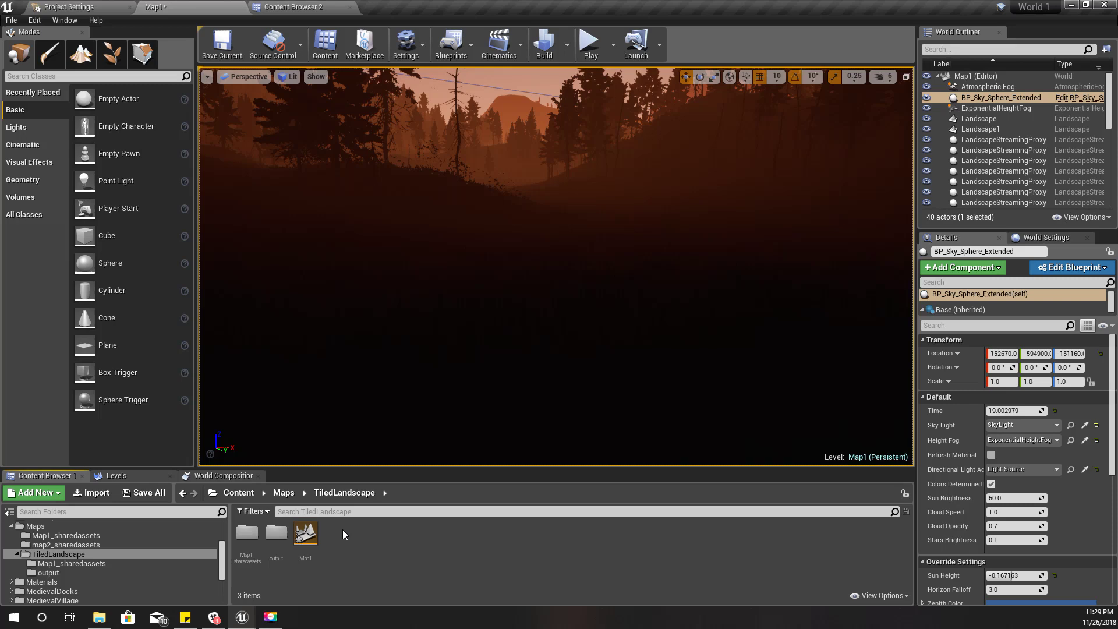
pyautogui.moveTo(487, 376); pyautogui.dragTo(466, 338, button='right')
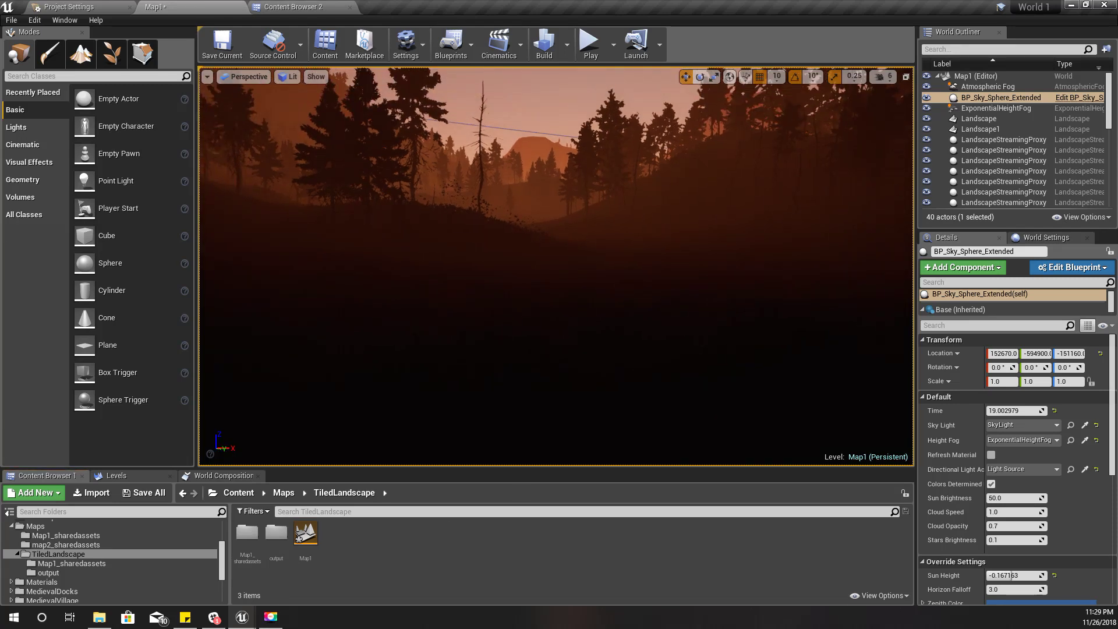
pyautogui.moveTo(577, 317); pyautogui.dragTo(450, 299, button='right')
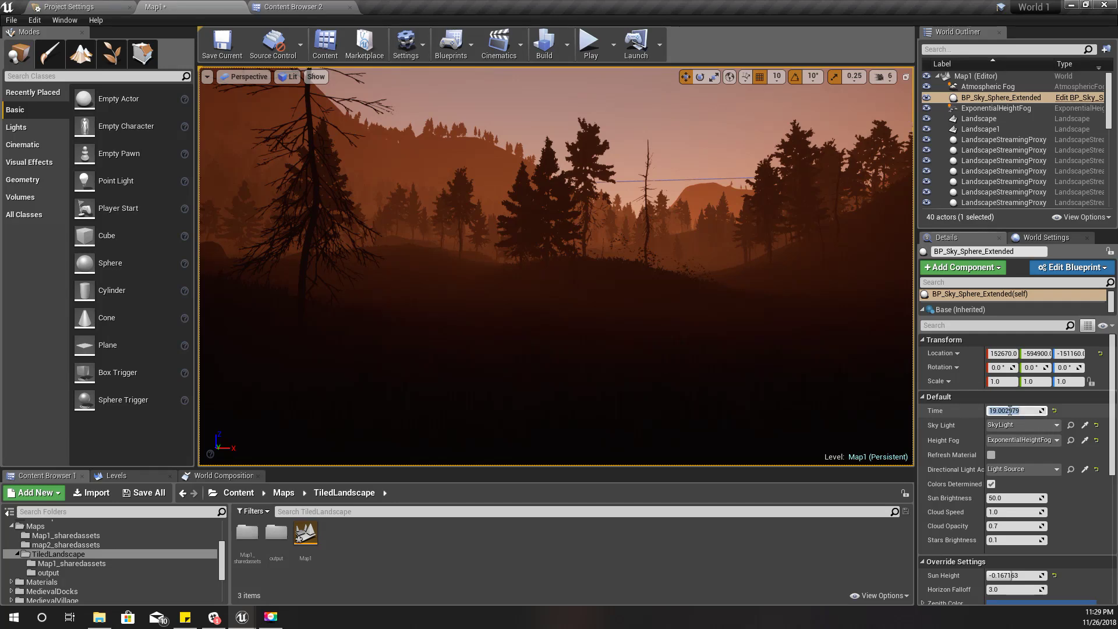
# - Open the BP_Sky_Sphere_Extended blueprint at the light color nodes of the Update Sky M macro
pyautogui.click(705, 109)
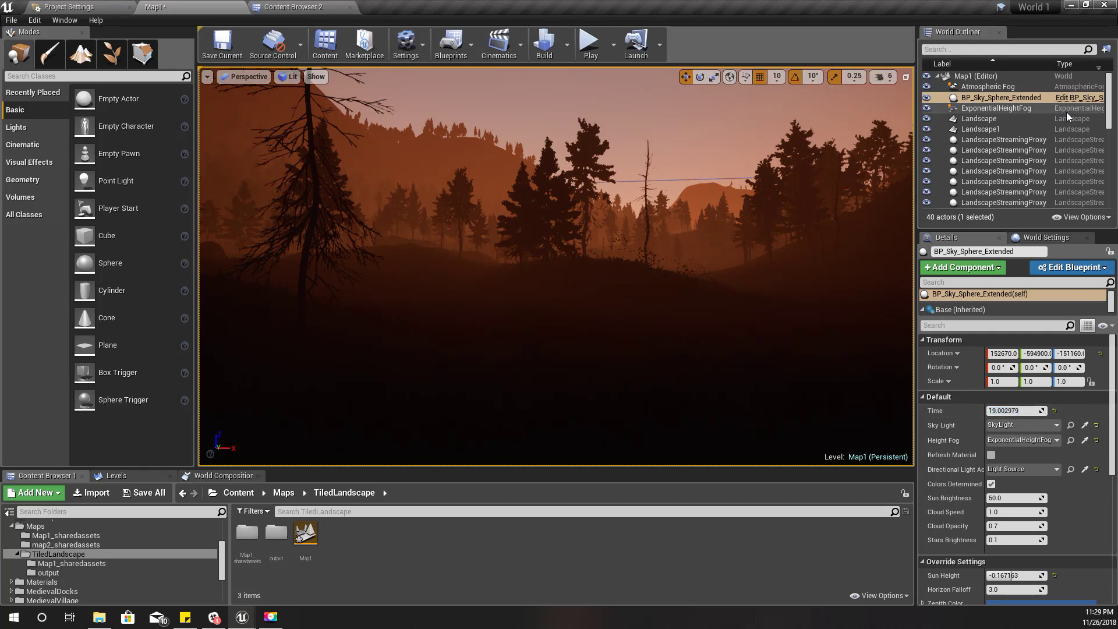
pyautogui.click(1069, 99)
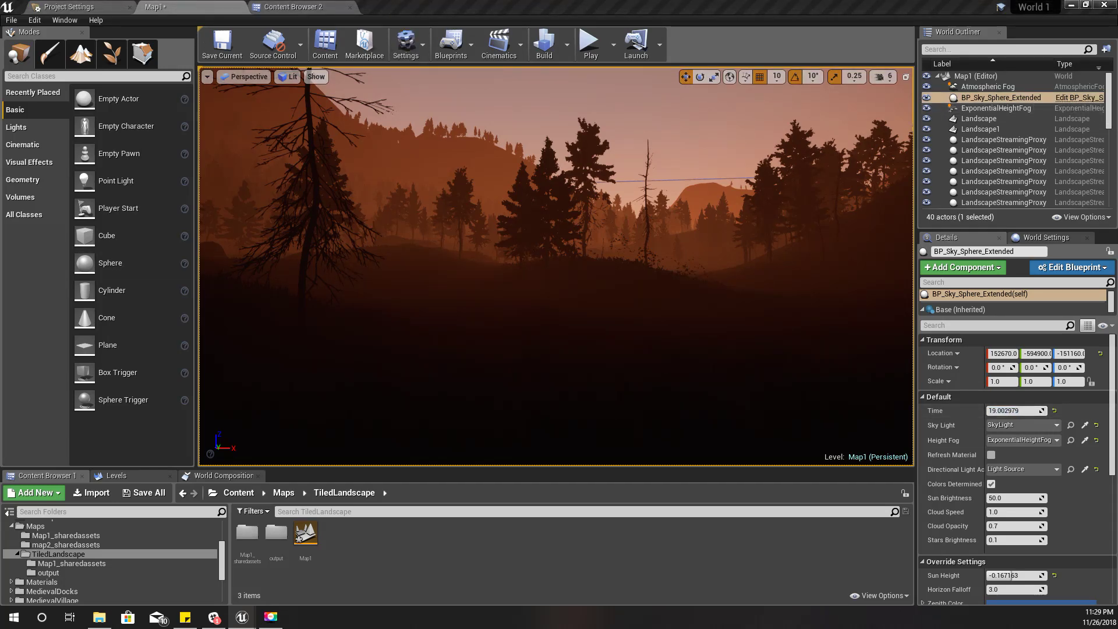
pyautogui.hotkey('ctrl', 'e')
pyautogui.moveTo(544, 233); pyautogui.dragTo(516, 242, button='right')
pyautogui.moveTo(585, 390); pyautogui.dragTo(659, 386)
pyautogui.moveTo(479, 256); pyautogui.dragTo(509, 314, button='right')
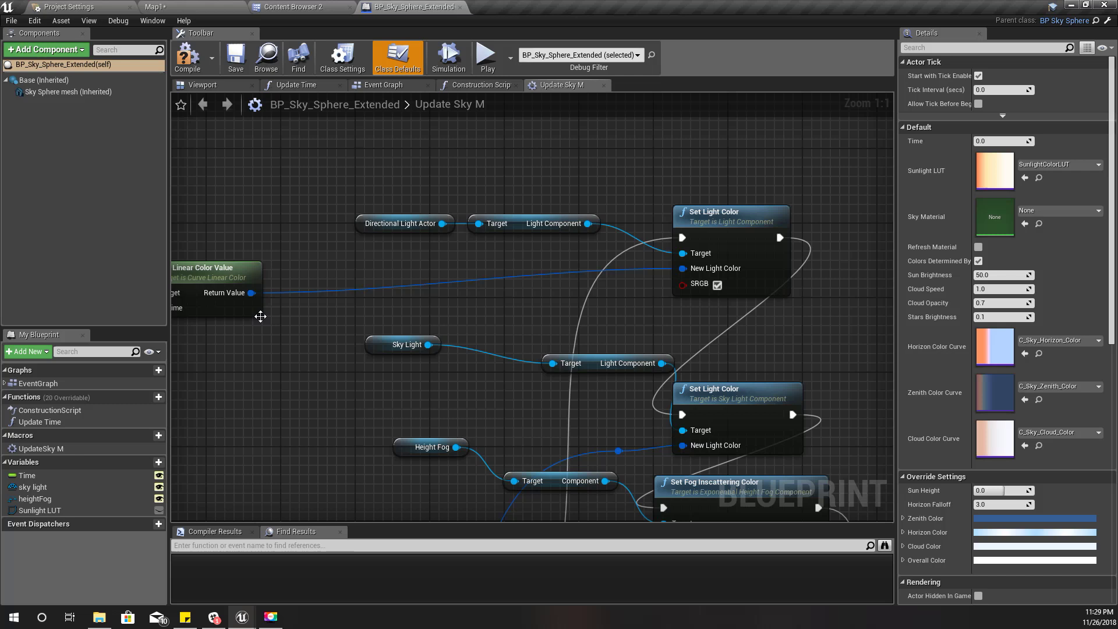
# - Examine how Sunlight LUT and Sun Height feed Get Linear Color Value and the directional light's Set Light Color node
pyautogui.moveTo(260, 315); pyautogui.dragTo(443, 294, button='right')
pyautogui.moveTo(372, 248); pyautogui.dragTo(409, 239)
pyautogui.moveTo(459, 356); pyautogui.dragTo(490, 374, button='right')
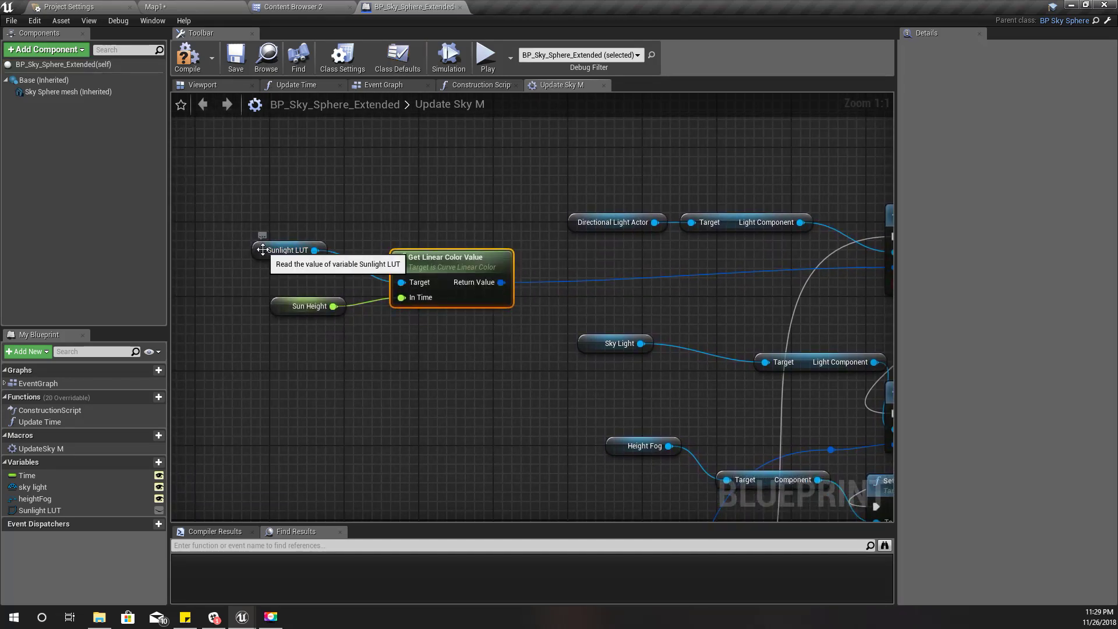
pyautogui.click(271, 253)
pyautogui.moveTo(674, 236); pyautogui.dragTo(653, 250, button='right')
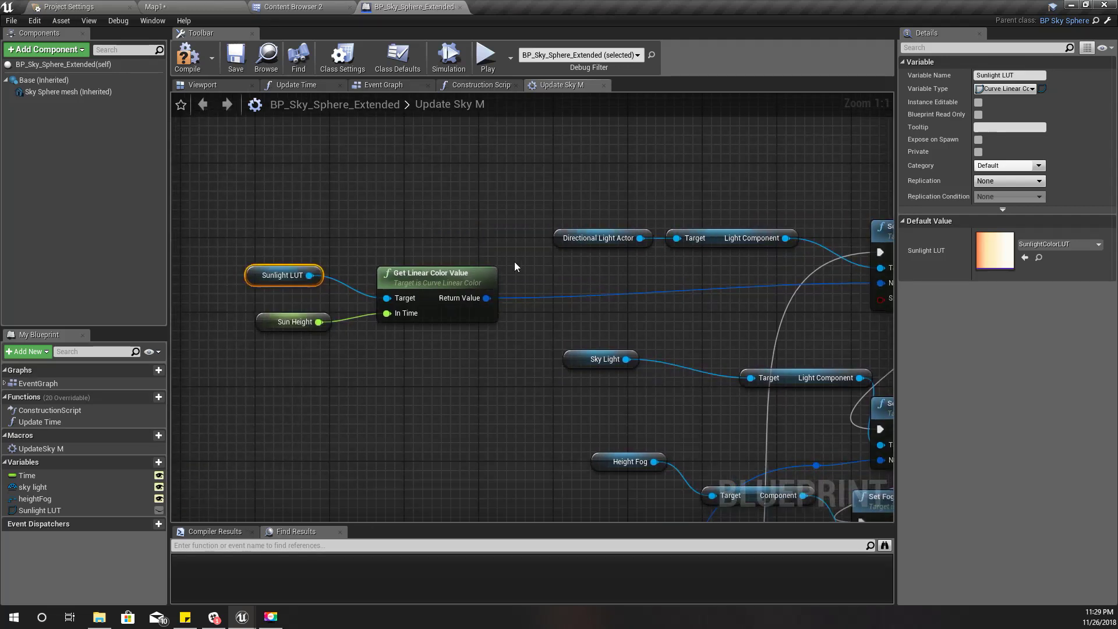
pyautogui.moveTo(295, 223); pyautogui.dragTo(407, 335)
pyautogui.moveTo(889, 283); pyautogui.dragTo(767, 291, button='right')
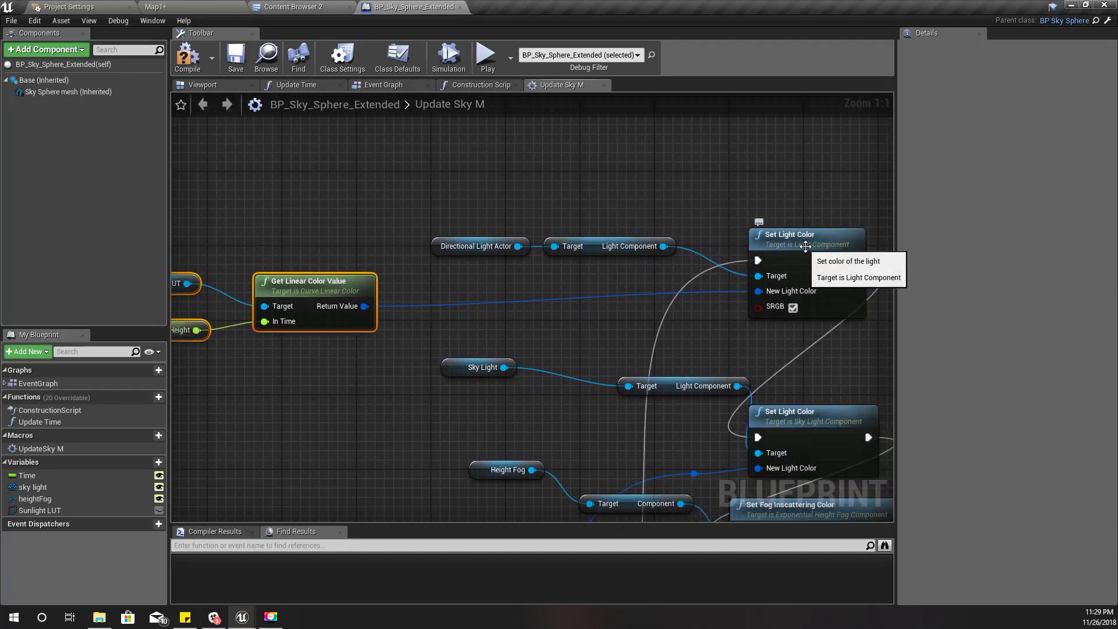
# - Compile the sky sphere blueprint and return to Map1 to inspect the dark dusk landscape
pyautogui.click(187, 58)
pyautogui.click(186, 6)
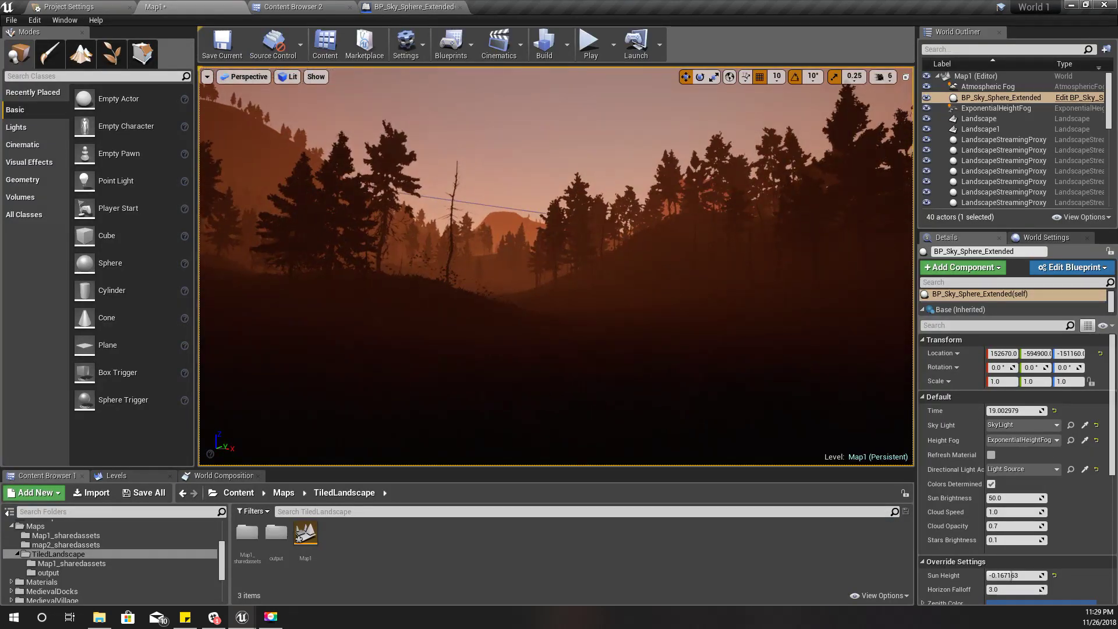
pyautogui.moveTo(557, 354)
pyautogui.mouseDown(button='right')
pyautogui.moveTo(610, 373)
pyautogui.moveTo(815, 384)
pyautogui.moveTo(711, 395)
pyautogui.moveTo(545, 349)
pyautogui.mouseUp(button='right')
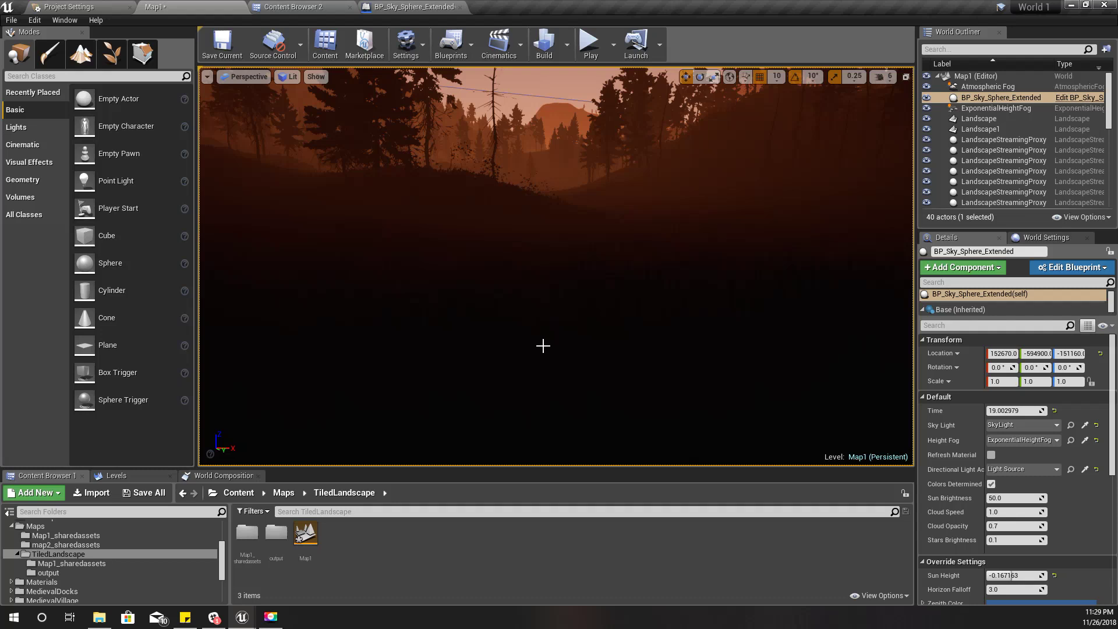
# - Set BP_Sky_Sphere_Extended's Time to 12 to inspect the landscape at noon
pyautogui.click(1006, 410)
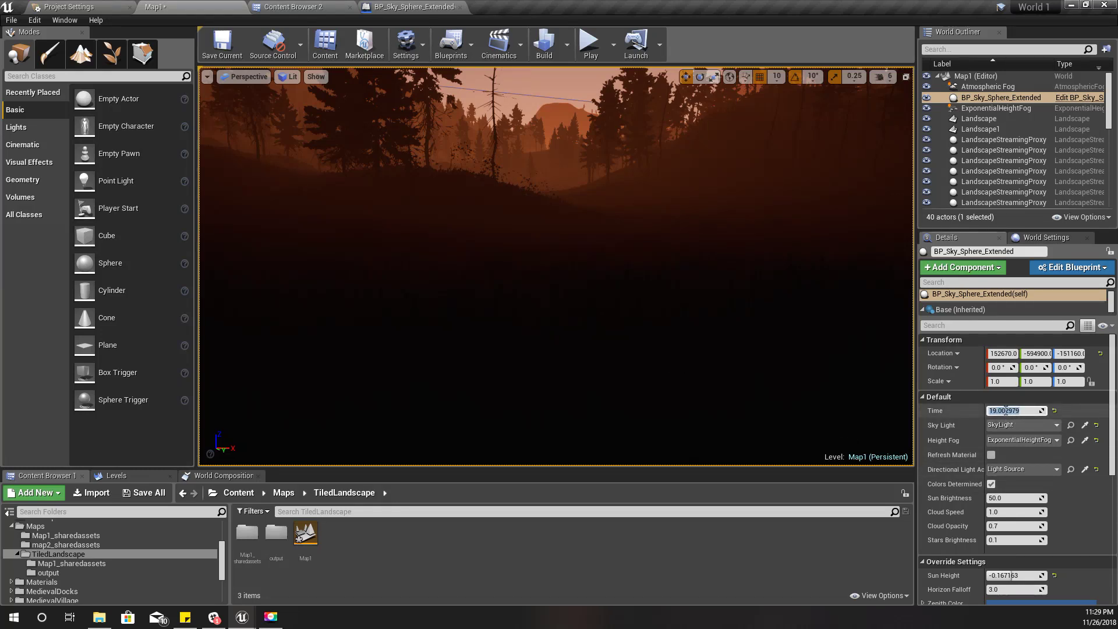
pyautogui.write('12')
pyautogui.press('Return')
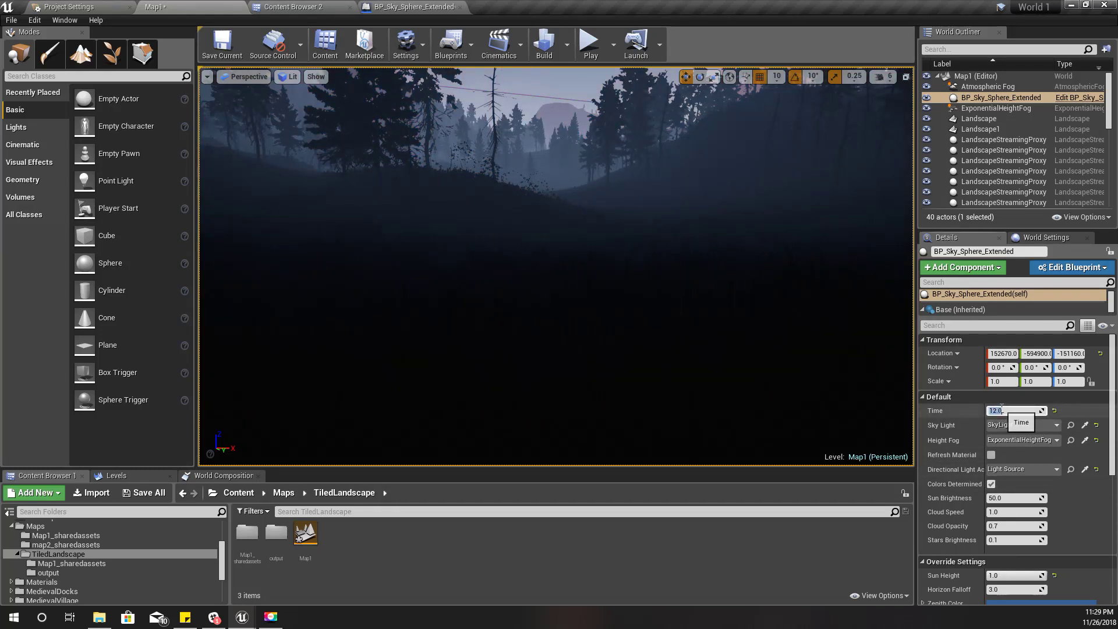
pyautogui.click(1086, 425)
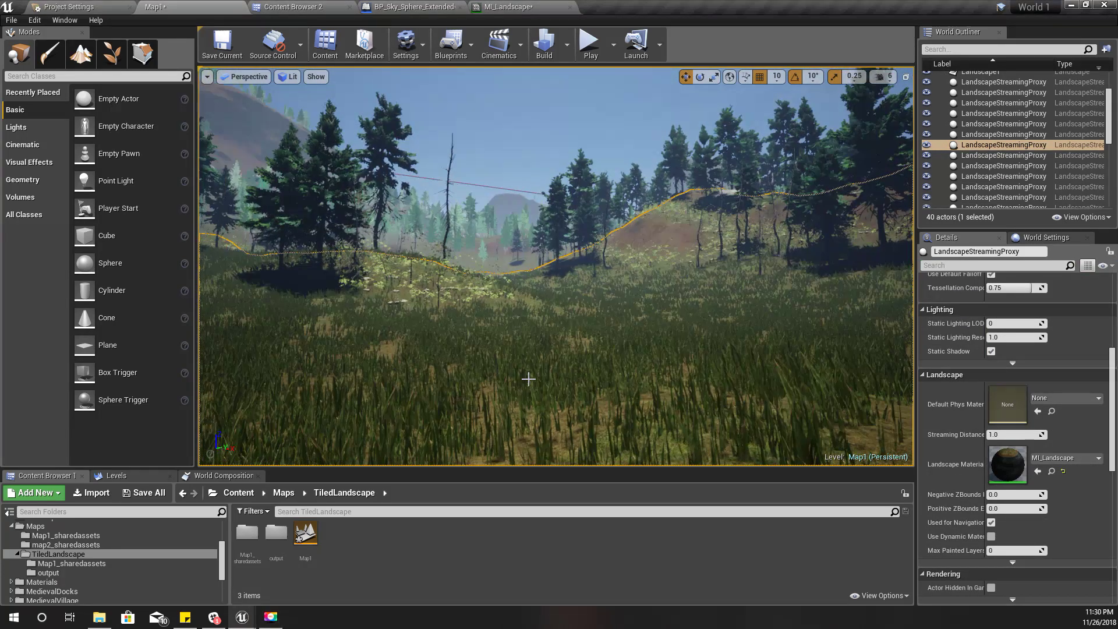
pyautogui.click(584, 126)
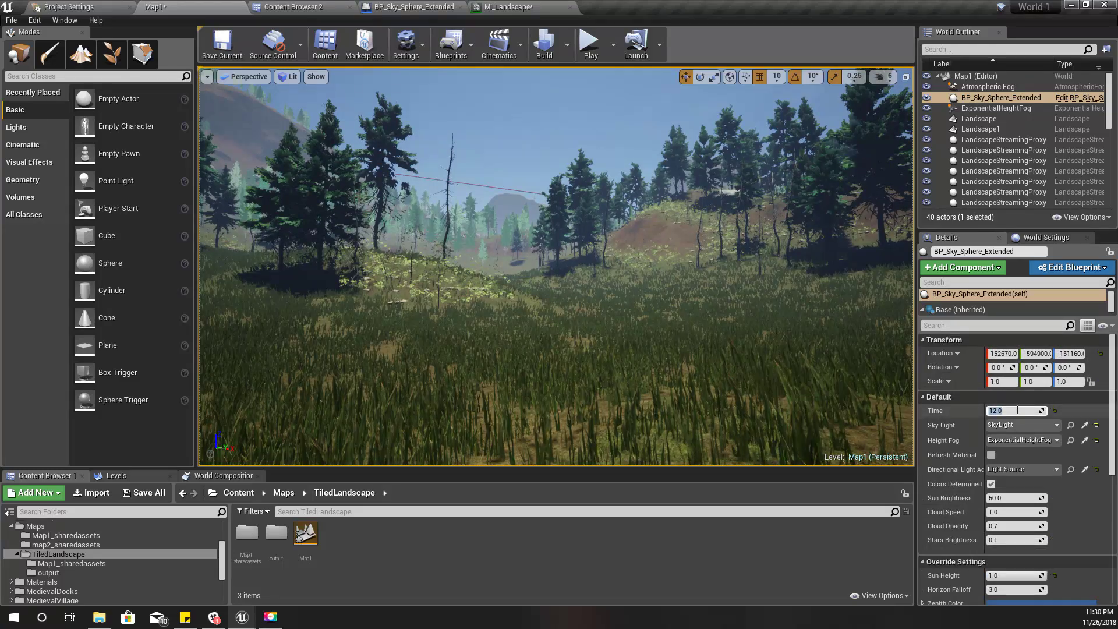
# - Preview the landscape's morning and sunset lighting with the sky sphere's Time set to 8 and 18
pyautogui.write('8')
pyautogui.press('Return')
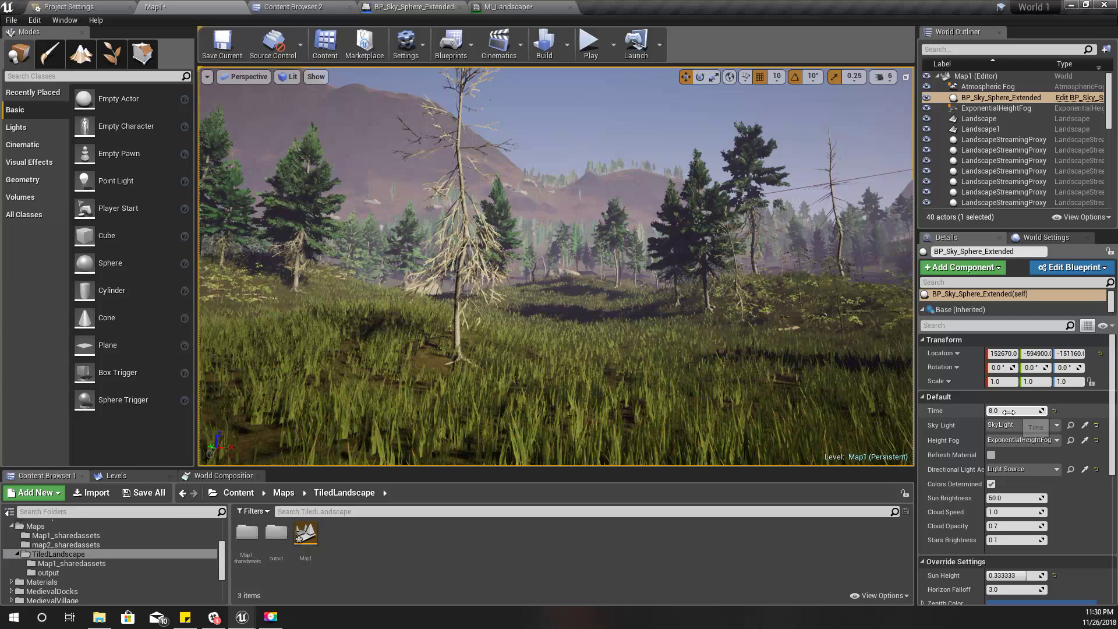
pyautogui.click(1009, 412)
pyautogui.write('18')
pyautogui.press('Return')
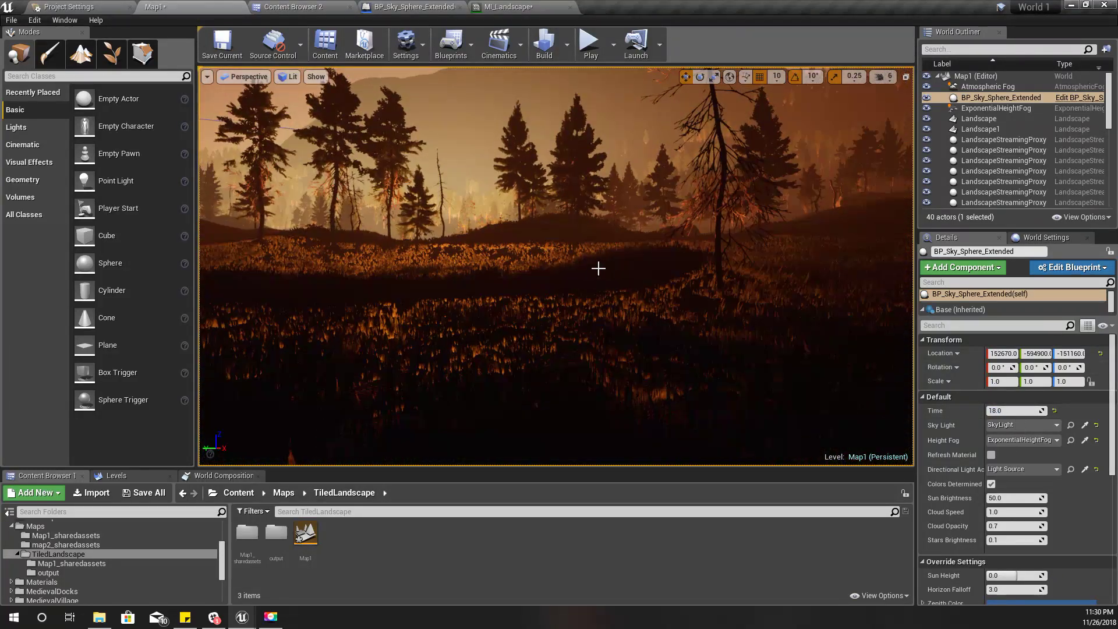
# - Scrub the sky sphere's Time through the afternoon to about 17.16 and look at the sunset ground lighting
pyautogui.moveTo(1016, 410)
pyautogui.mouseDown()
pyautogui.moveTo(961, 410)
pyautogui.moveTo(1023, 411)
pyautogui.mouseUp()
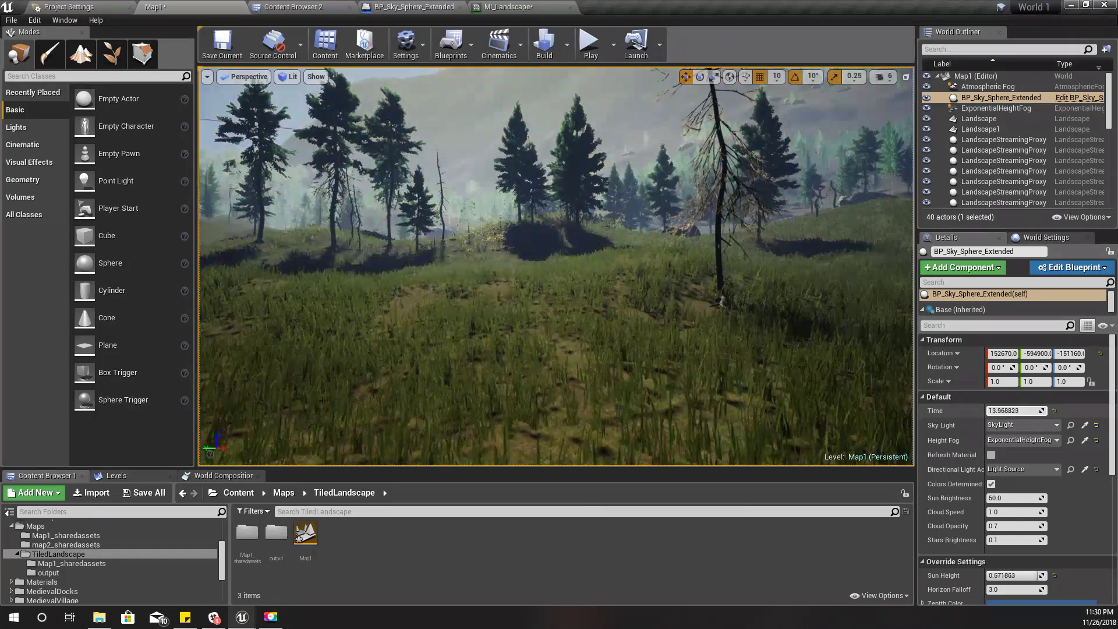
pyautogui.moveTo(1015, 411)
pyautogui.mouseDown()
pyautogui.moveTo(990, 411)
pyautogui.moveTo(1018, 411)
pyautogui.mouseUp()
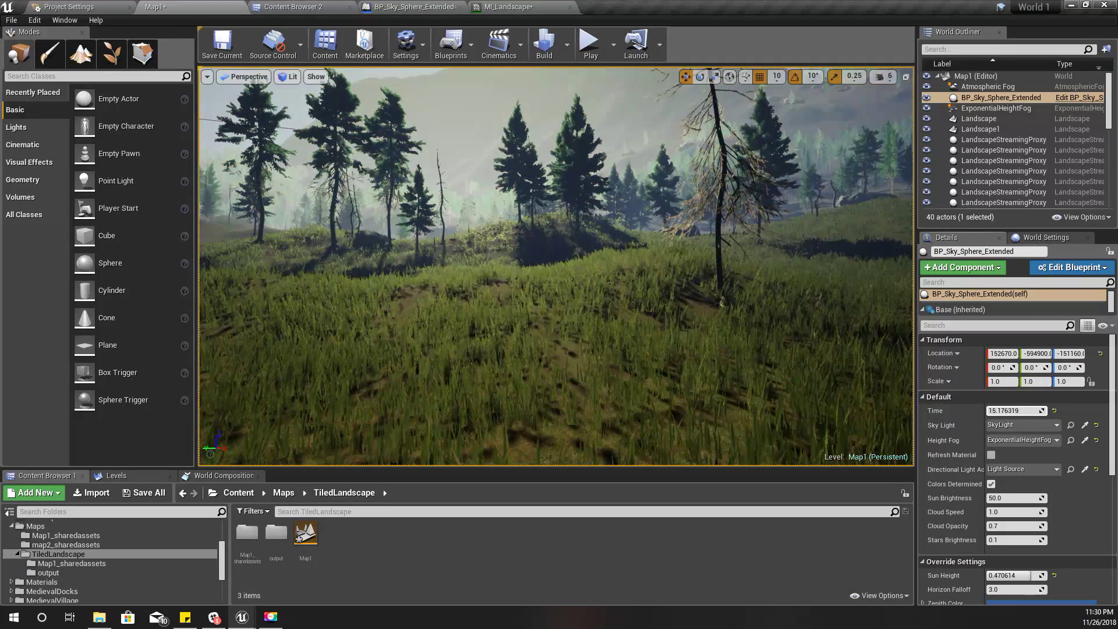
pyautogui.moveTo(732, 369); pyautogui.dragTo(669, 352, button='right')
pyautogui.moveTo(1015, 411); pyautogui.dragTo(1038, 411)
pyautogui.moveTo(467, 286)
pyautogui.mouseDown(button='right')
pyautogui.moveTo(513, 233)
pyautogui.moveTo(606, 187)
pyautogui.moveTo(675, 291)
pyautogui.moveTo(462, 279)
pyautogui.mouseUp(button='right')
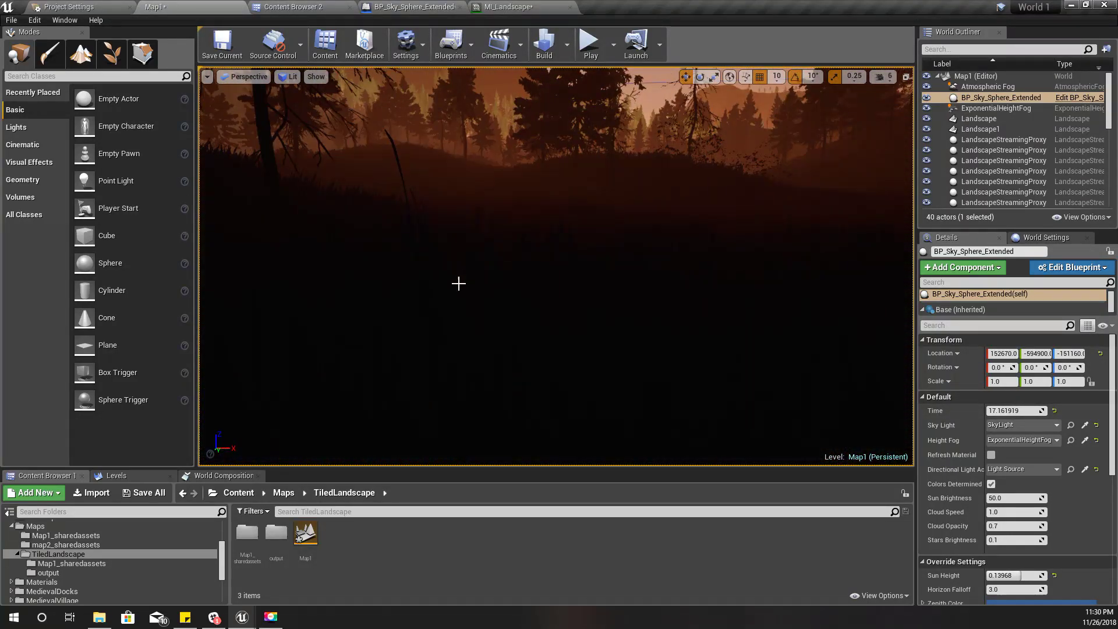
# - Play Map1 in full screen, walk the character through the dusk landscape to check the lighting, and stop the session
pyautogui.hotkey('alt', 'p')
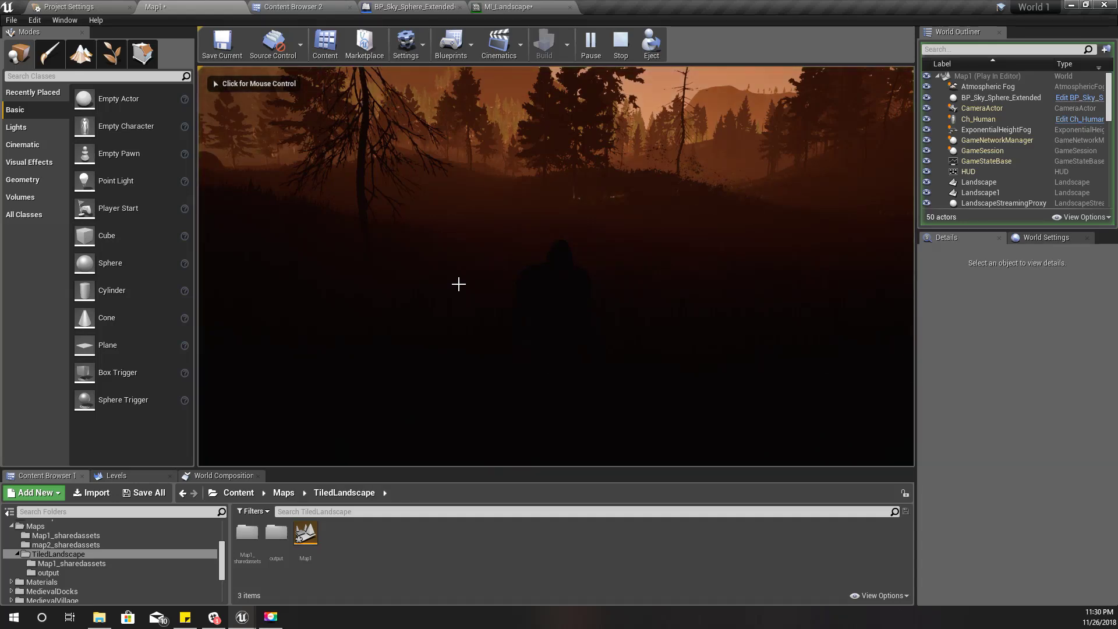
pyautogui.press('F11')
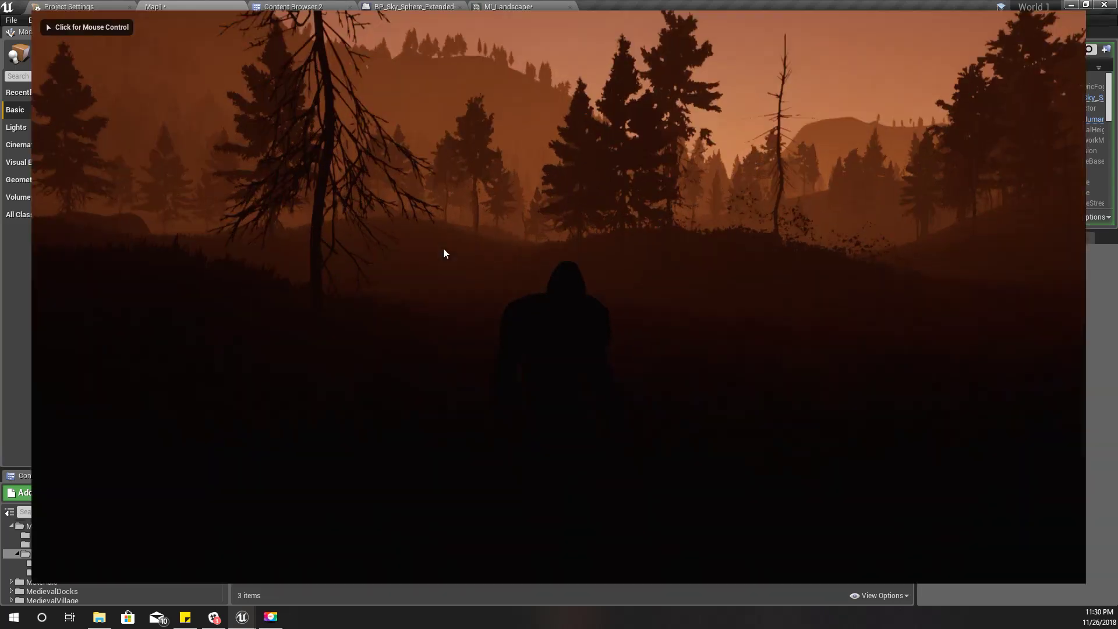
pyautogui.click(444, 253)
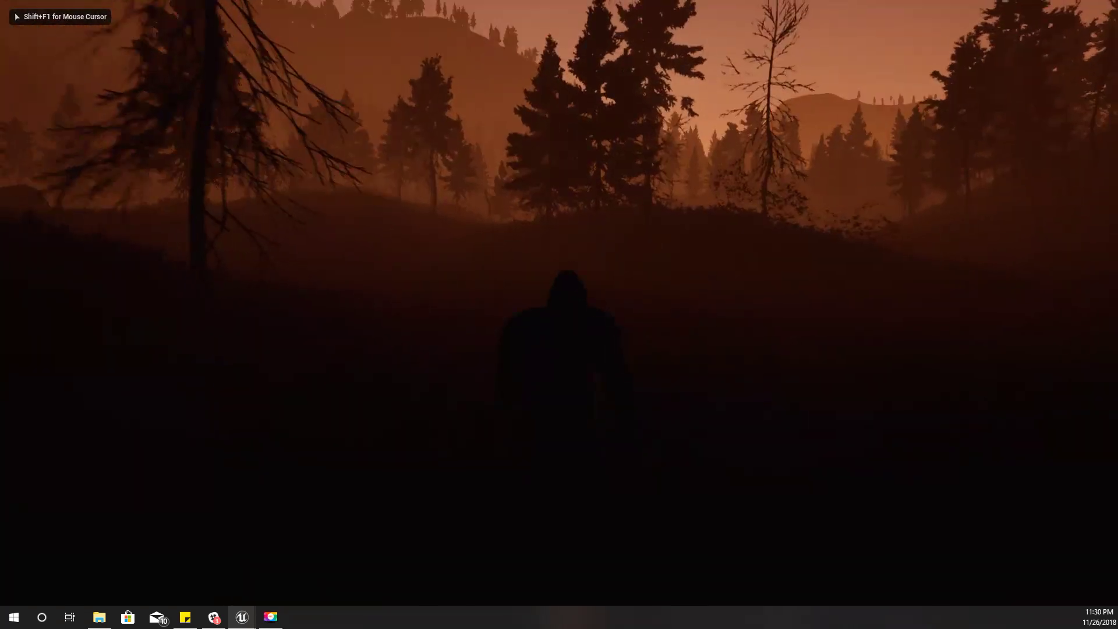
pyautogui.press('w')
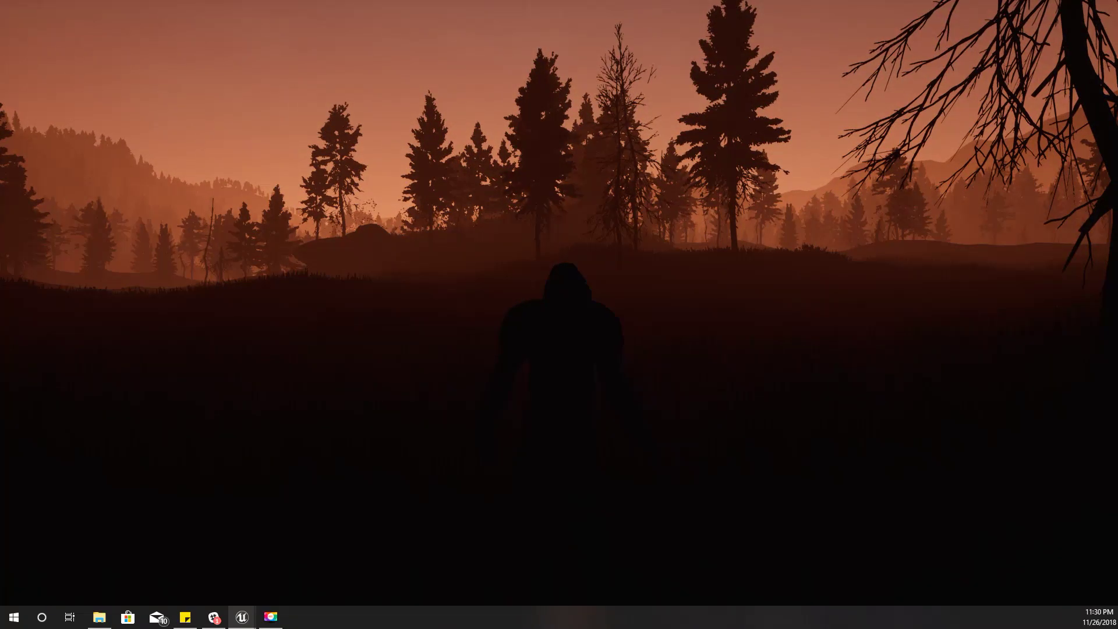
pyautogui.press('Escape')
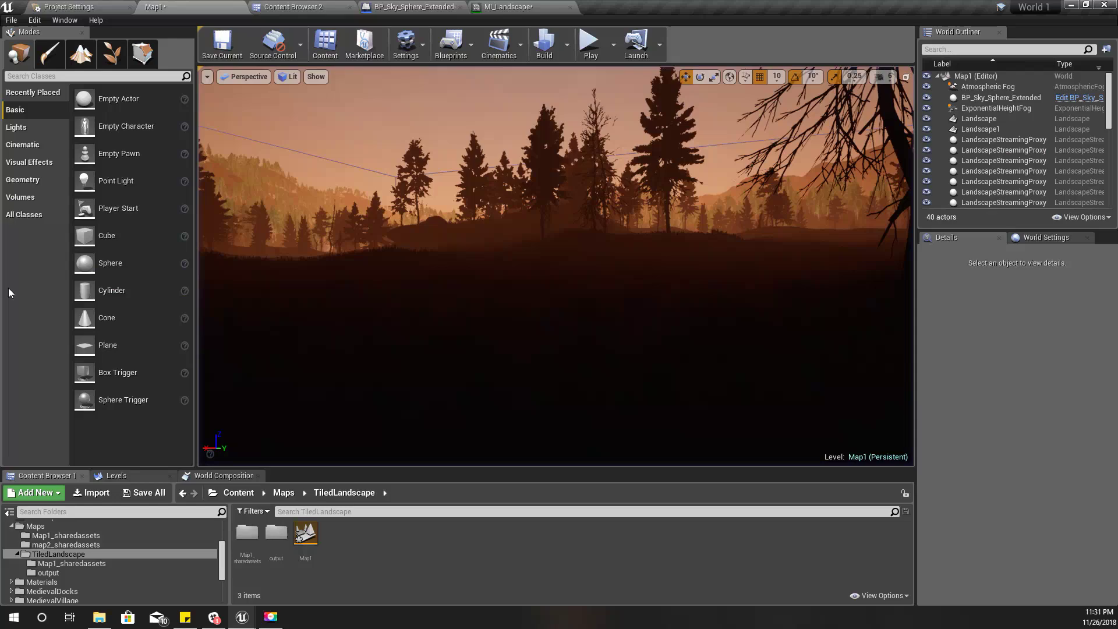
# - Review the horizon and zenith color nodes in BP_Sky_Sphere_Extended's Update Sky M macro that feed the sky light and fog
pyautogui.click(423, 7)
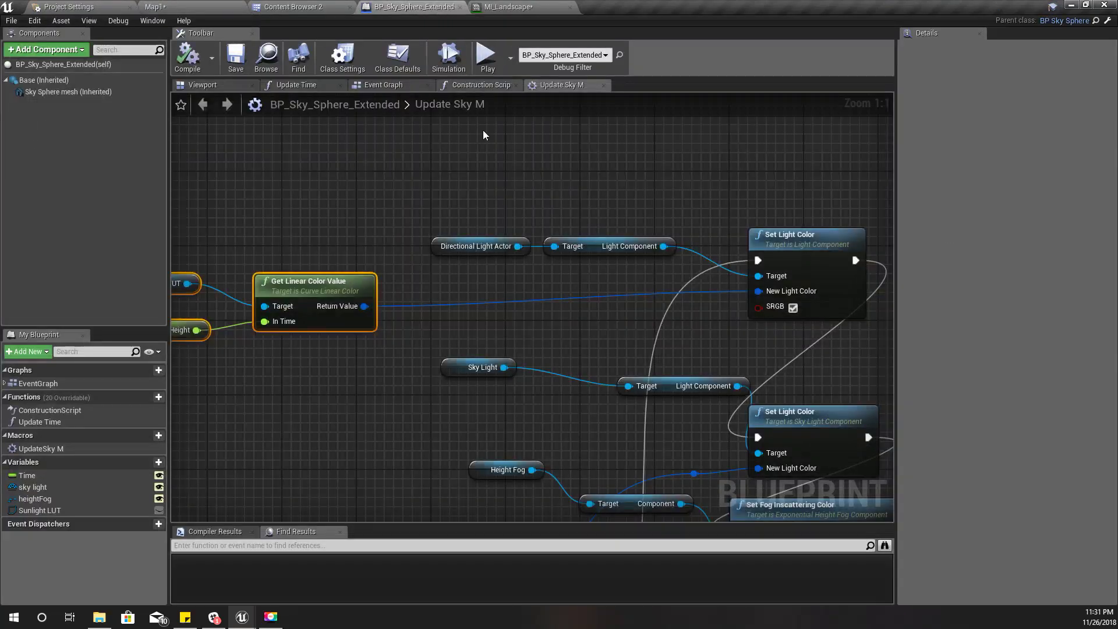
pyautogui.moveTo(392, 379); pyautogui.dragTo(437, 261, button='right')
pyautogui.moveTo(658, 333); pyautogui.dragTo(570, 115, button='right')
pyautogui.moveTo(713, 146); pyautogui.dragTo(682, 129, button='right')
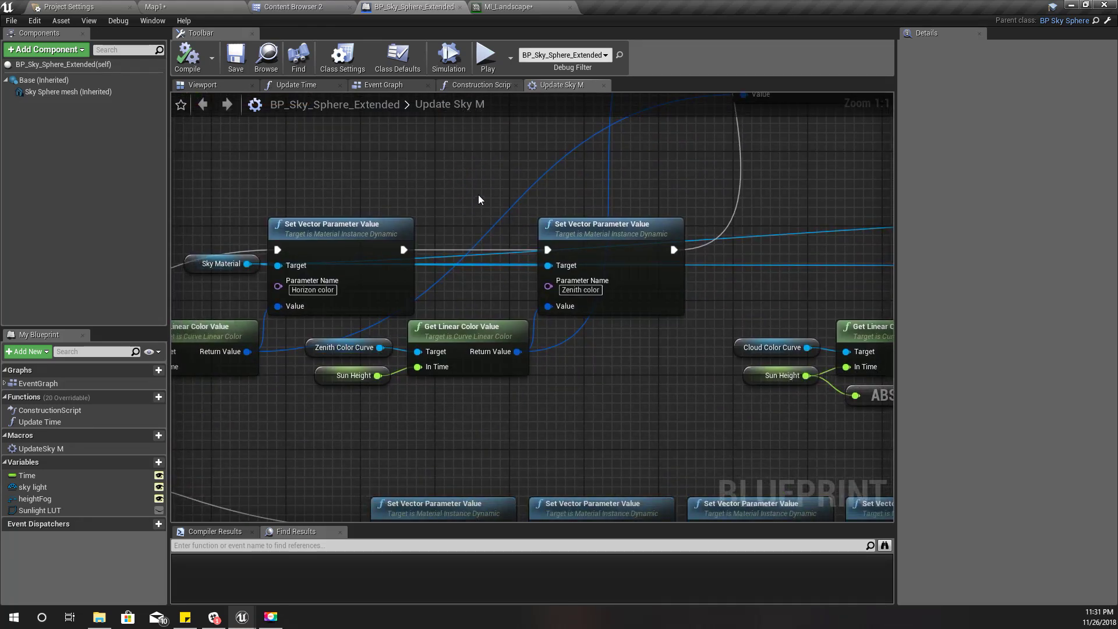
pyautogui.moveTo(479, 200); pyautogui.dragTo(371, 499, button='right')
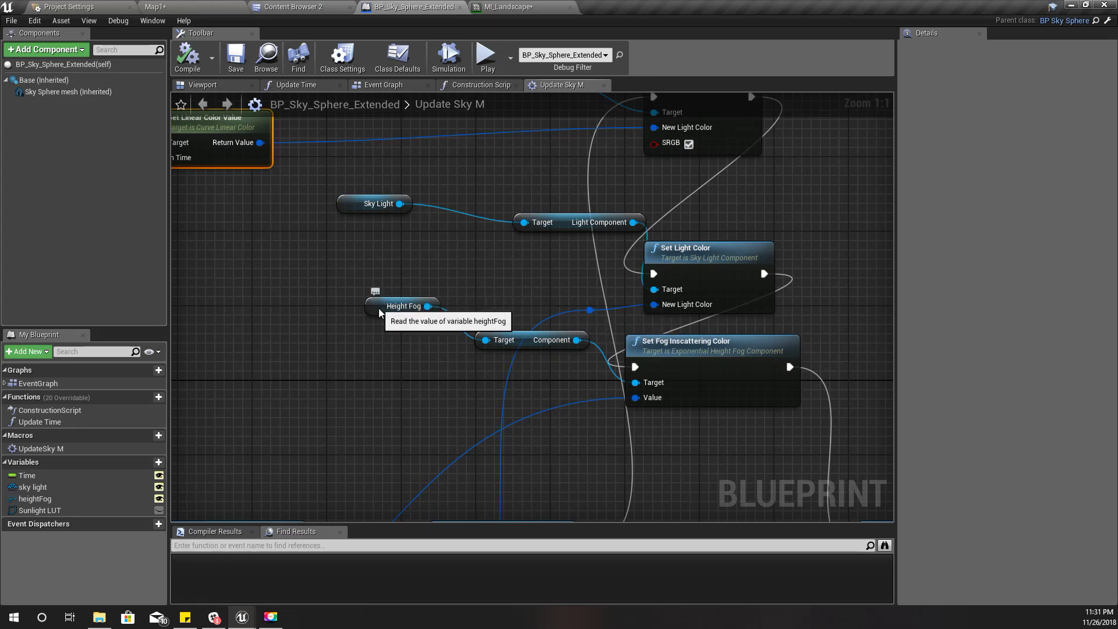
# - Move the Height Fog, Component and Set Fog Inscattering Color nodes down and the sky light color's reroute point left to make room
pyautogui.moveTo(383, 304); pyautogui.dragTo(402, 351)
pyautogui.moveTo(525, 339); pyautogui.dragTo(531, 366)
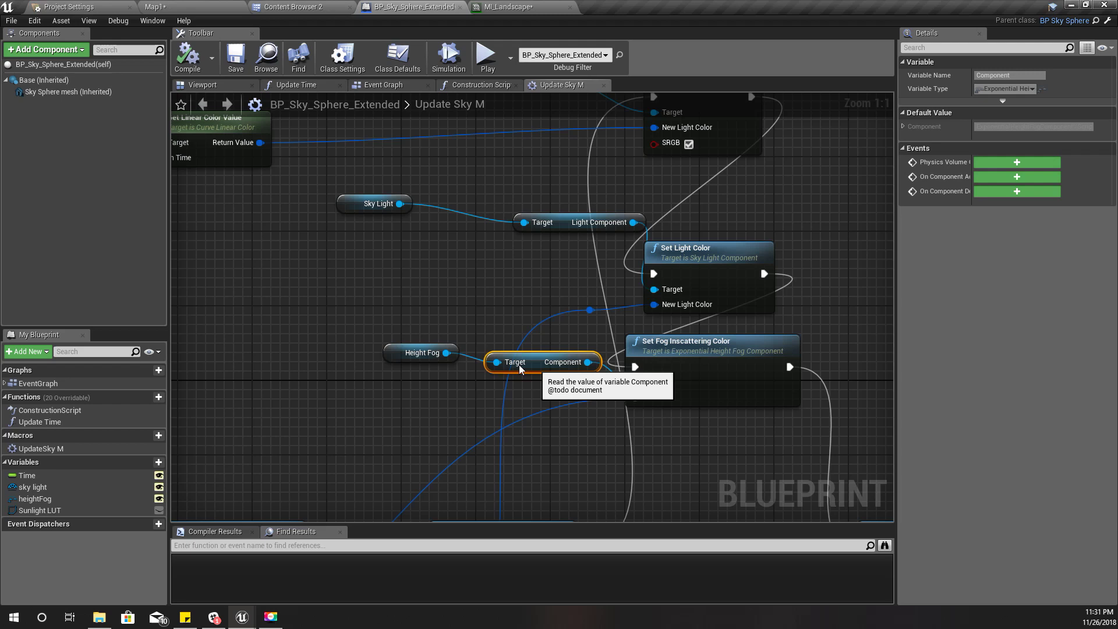
pyautogui.moveTo(422, 339); pyautogui.dragTo(635, 401)
pyautogui.moveTo(687, 372); pyautogui.dragTo(715, 400)
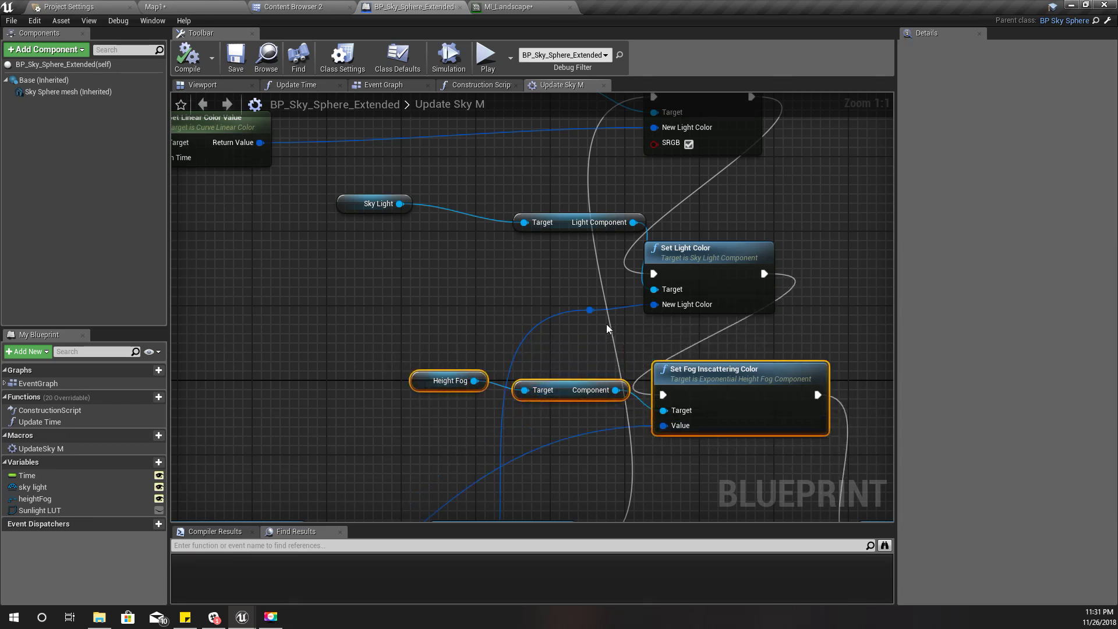
pyautogui.moveTo(589, 306); pyautogui.dragTo(432, 305)
pyautogui.moveTo(694, 330); pyautogui.dragTo(624, 289, button='right')
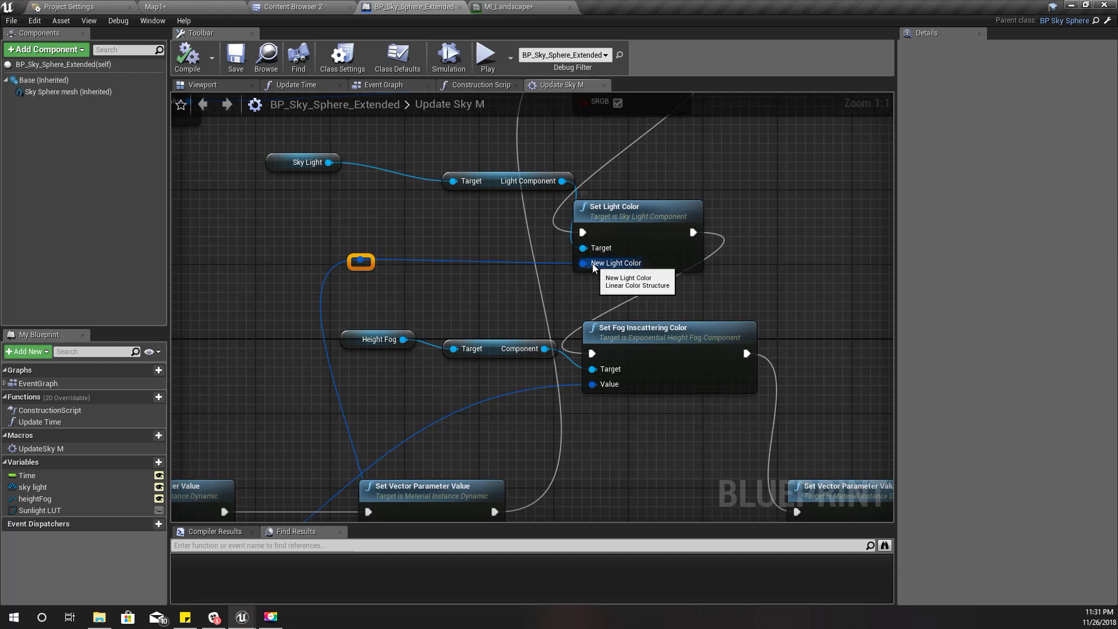
# - Add a Make Color node feeding New Light Color of the sky light's Set Light Color node and place it beside the reroute point
pyautogui.moveTo(592, 263); pyautogui.dragTo(530, 265)
pyautogui.write('make color')
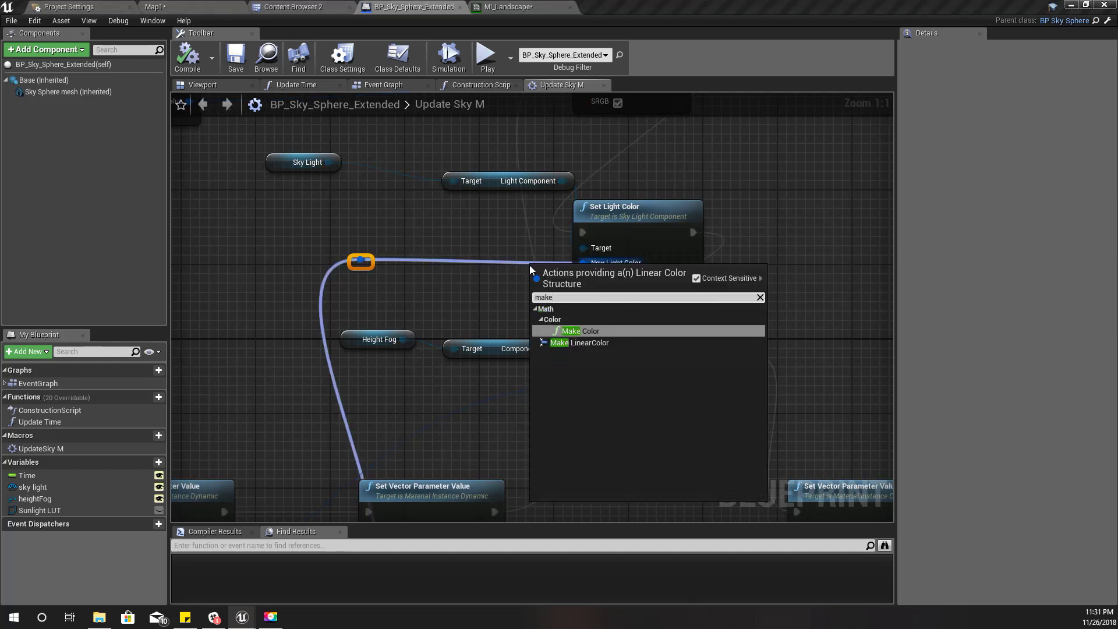
pyautogui.press('Return')
pyautogui.moveTo(540, 268); pyautogui.dragTo(408, 231)
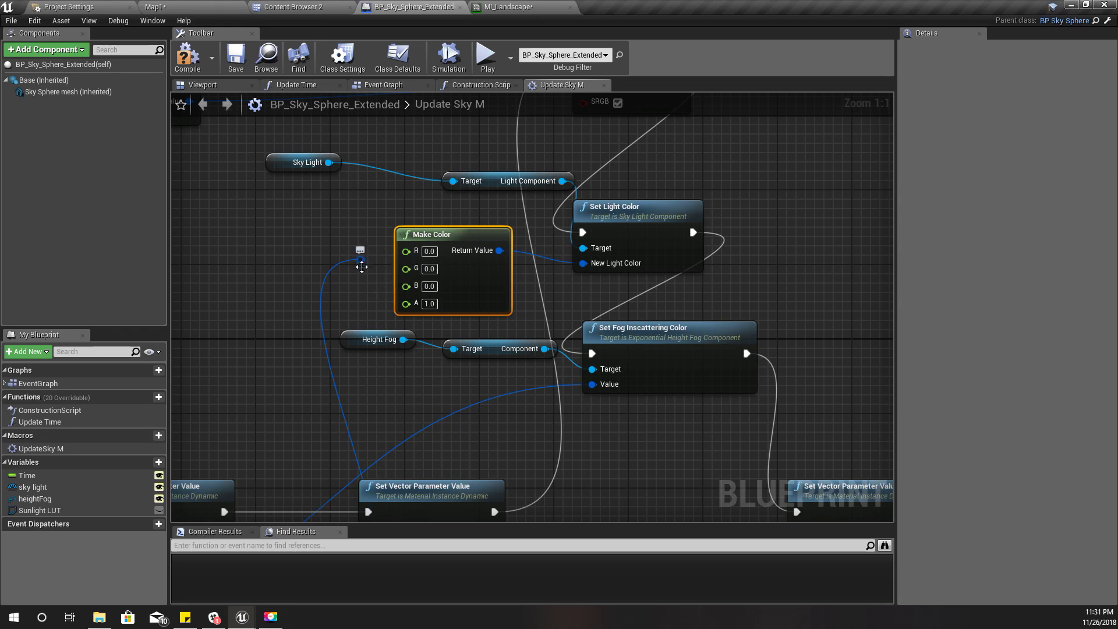
# - Move the reroute point further left, add a Break Color node from it, and align the node beside Make Color
pyautogui.moveTo(361, 263); pyautogui.dragTo(270, 257)
pyautogui.write('break')
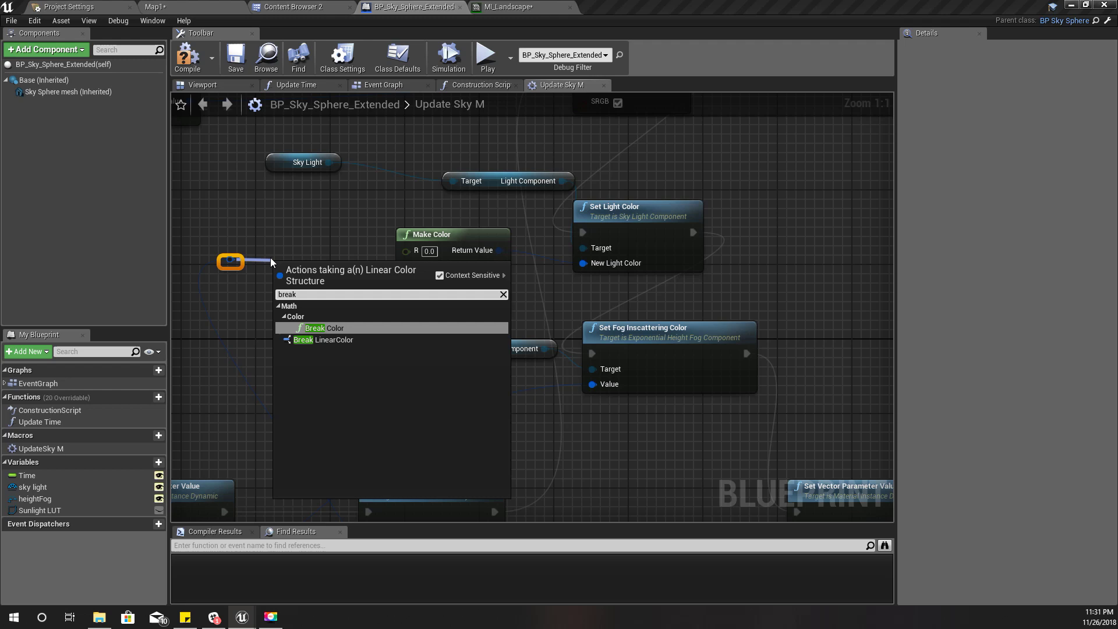
pyautogui.press('Return')
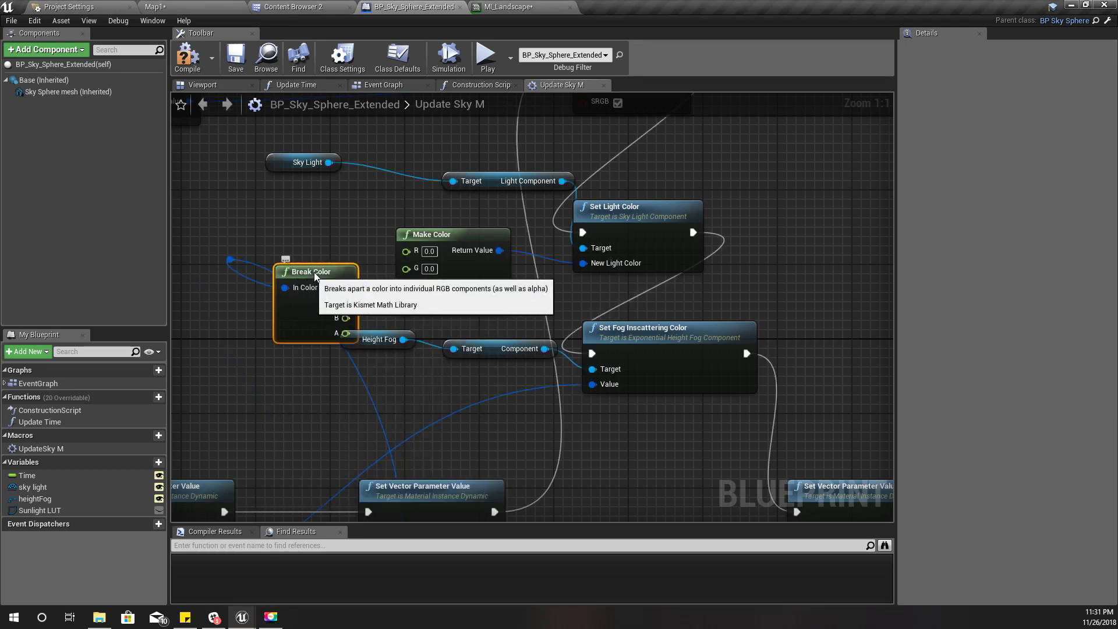
pyautogui.moveTo(313, 271); pyautogui.dragTo(339, 233)
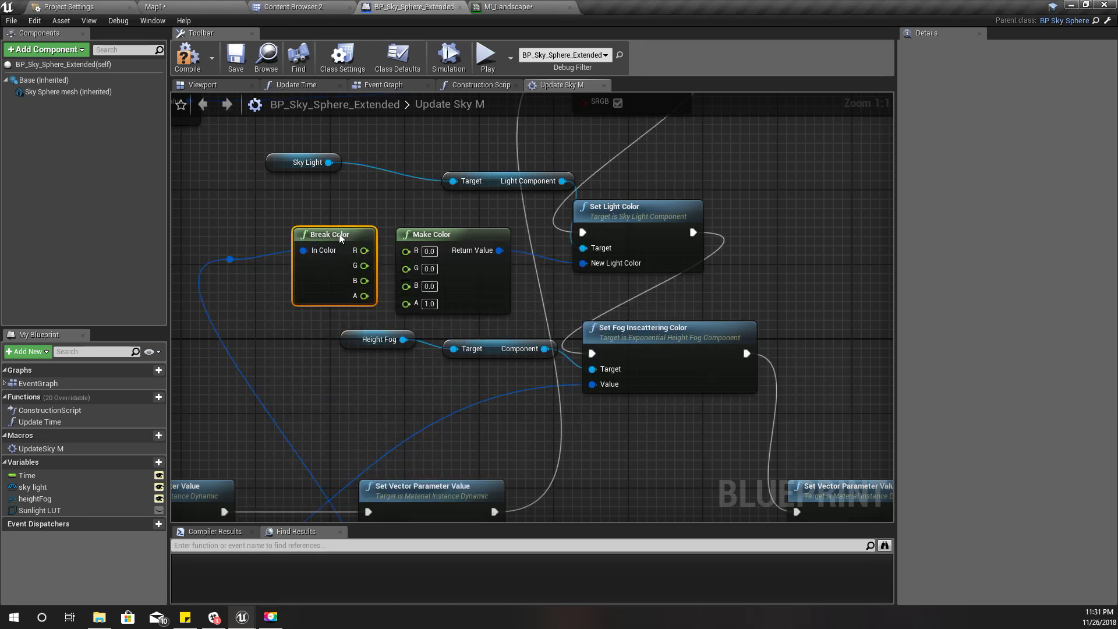
# - Collapse the Break Color and Make Color nodes into a collapsed graph named Make Color
pyautogui.moveTo(247, 214); pyautogui.dragTo(453, 293)
pyautogui.rightClick(452, 256)
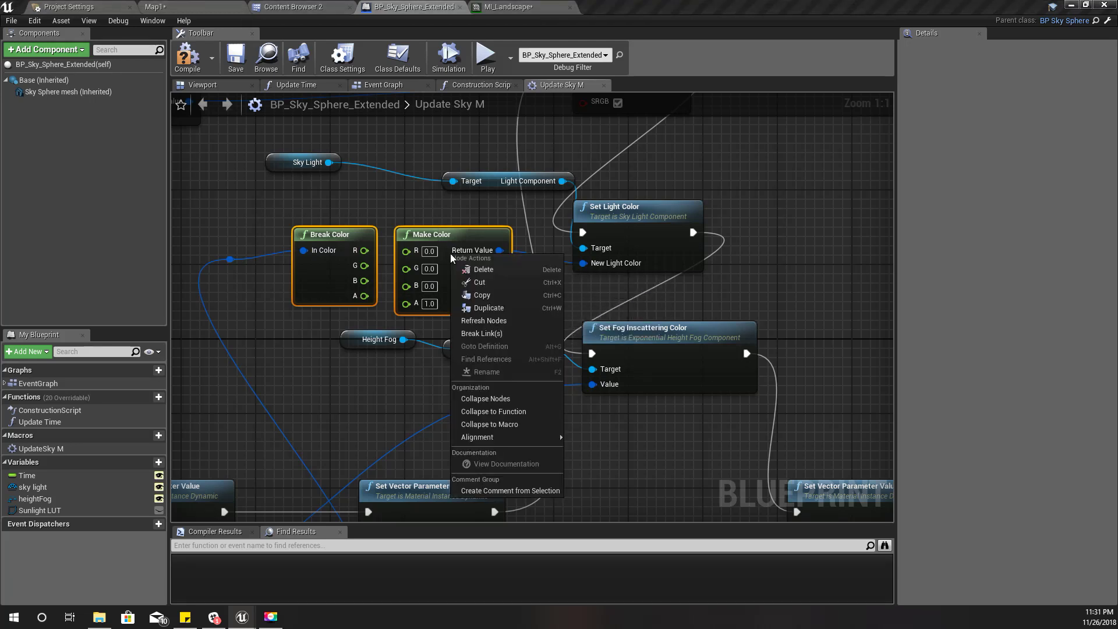
pyautogui.click(507, 400)
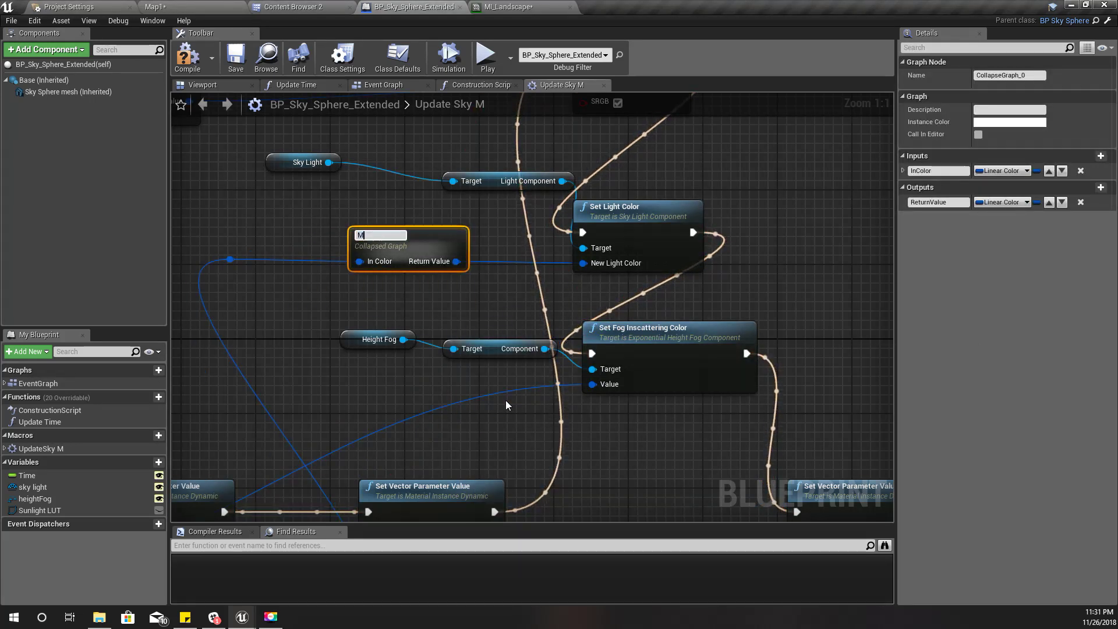
pyautogui.write('Make Color')
pyautogui.press('Return')
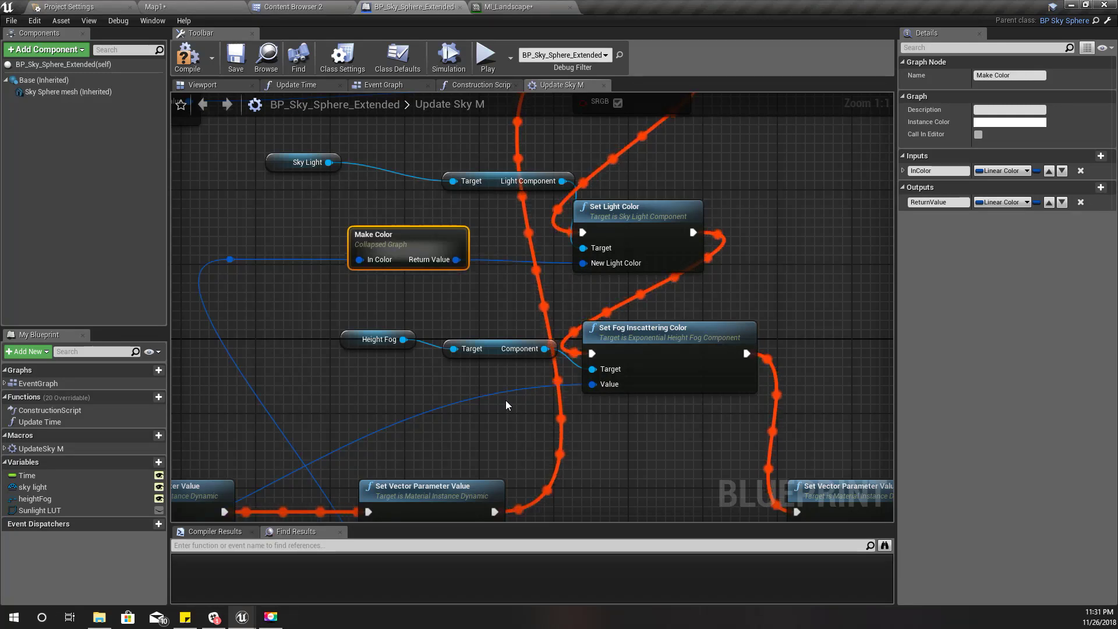
# - Open the Make Color collapsed graph and spread Inputs with Break Color away from Make Color with Outputs to leave room between them
pyautogui.doubleClick(428, 238)
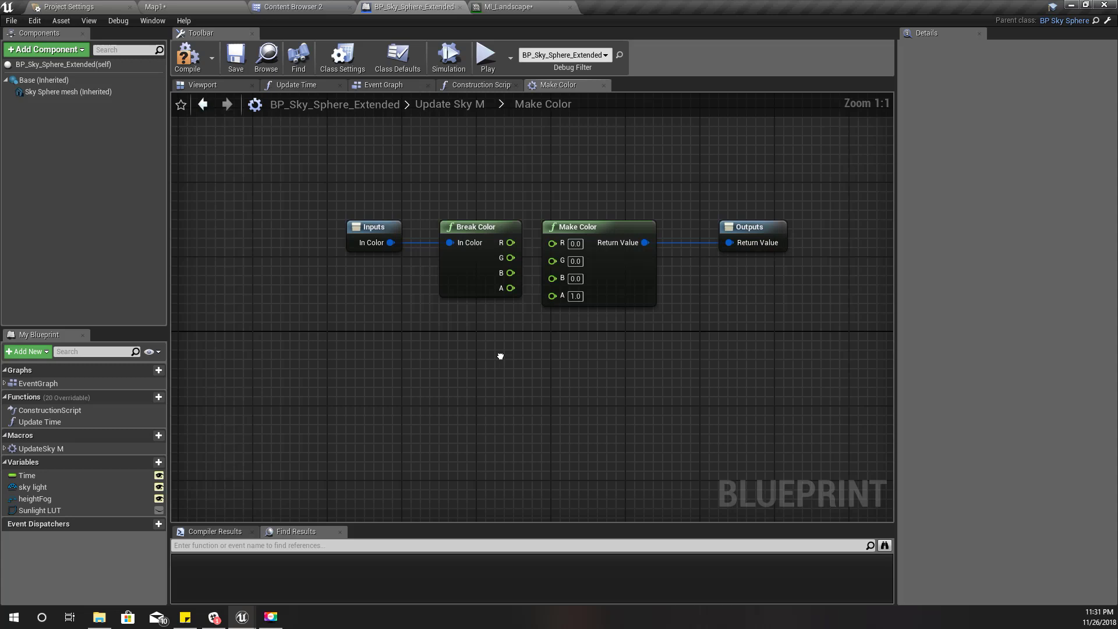
pyautogui.moveTo(367, 163); pyautogui.dragTo(483, 315)
pyautogui.moveTo(458, 221); pyautogui.dragTo(339, 221)
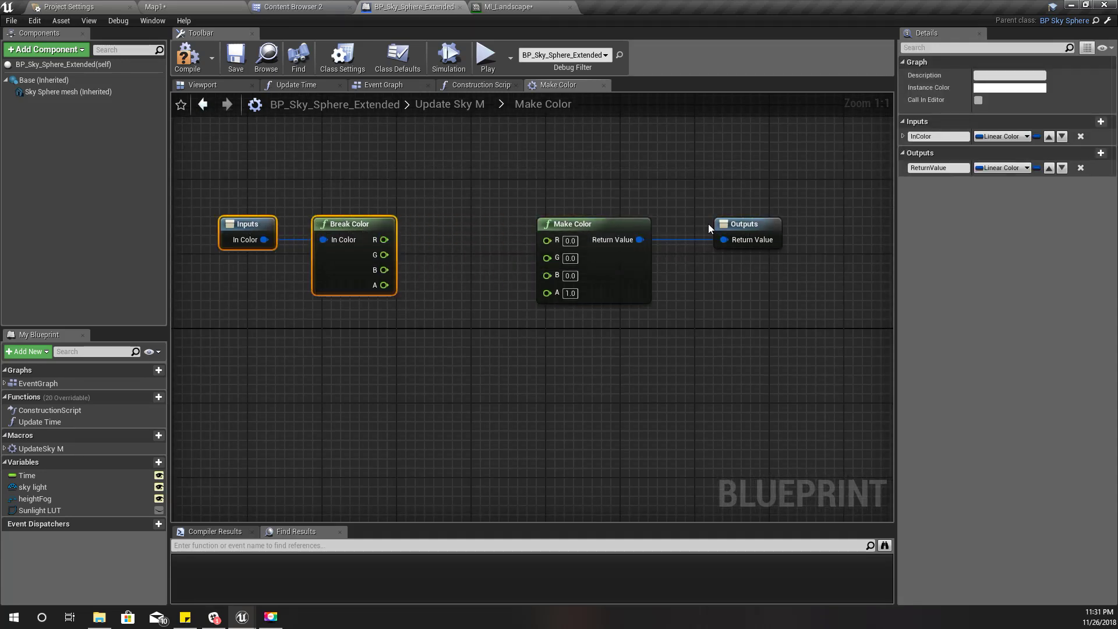
pyautogui.moveTo(579, 187); pyautogui.dragTo(776, 283)
pyautogui.moveTo(585, 225); pyautogui.dragTo(643, 229)
pyautogui.moveTo(419, 357); pyautogui.dragTo(393, 400, button='right')
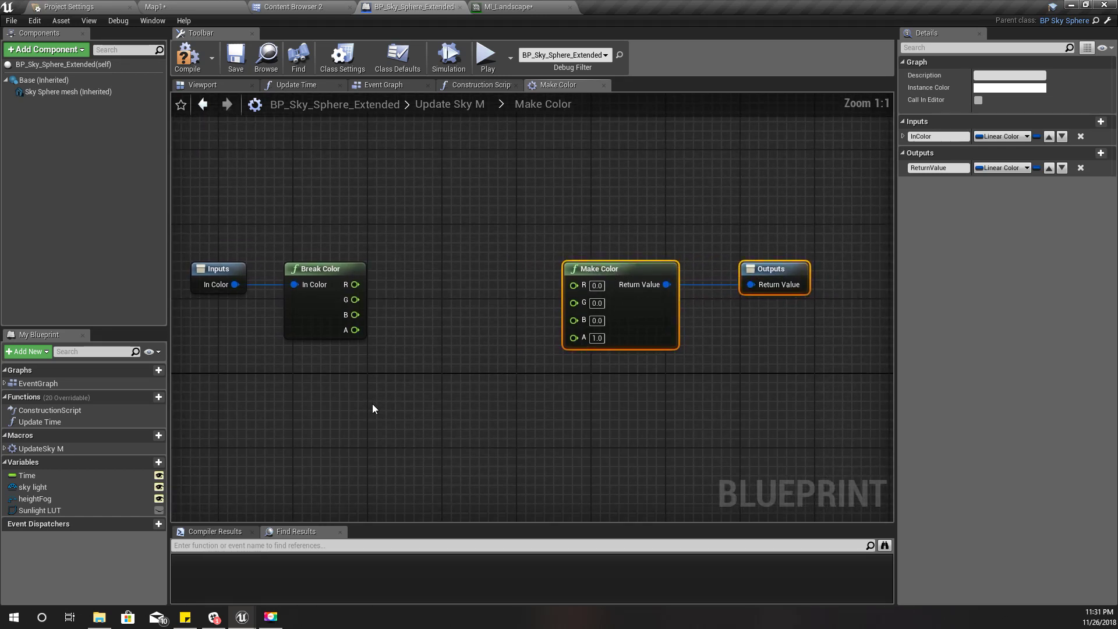
# - Add a Clamp (float) node between the R output of Break Color and the R input of Make Color
pyautogui.moveTo(369, 286); pyautogui.dragTo(383, 284)
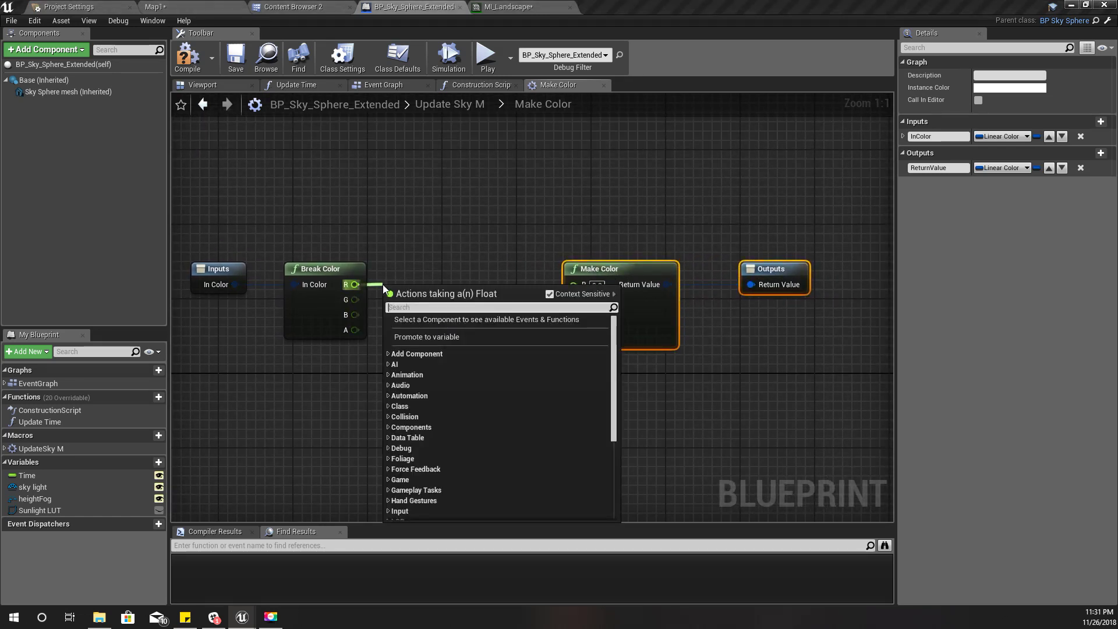
pyautogui.write('clam')
pyautogui.press('Up')
pyautogui.press('Up')
pyautogui.press('Up')
pyautogui.press('Up')
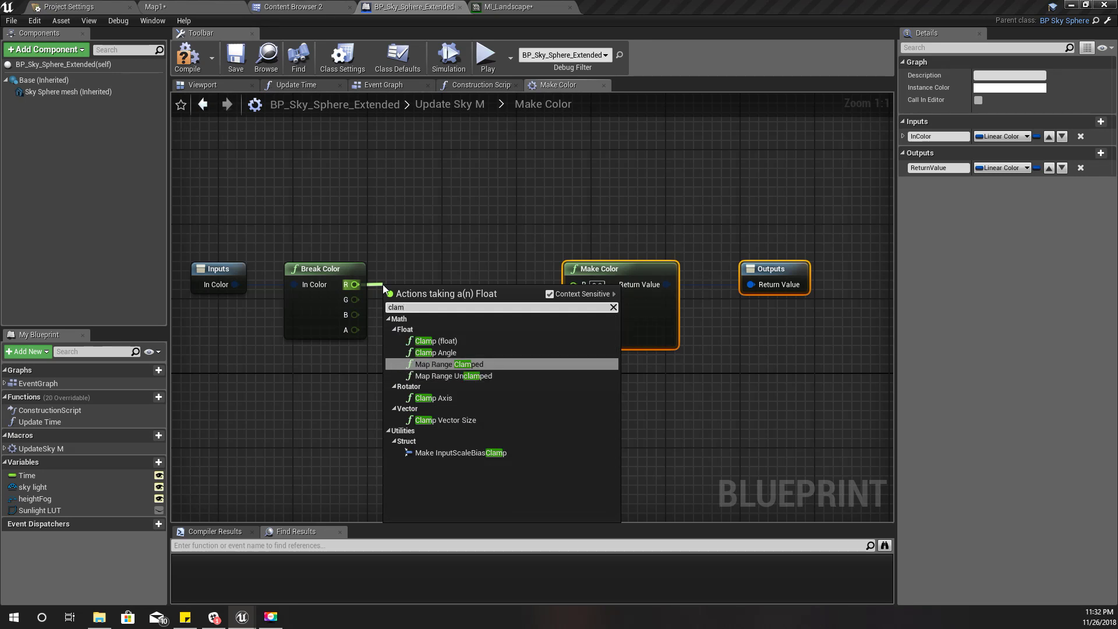
pyautogui.press('Return')
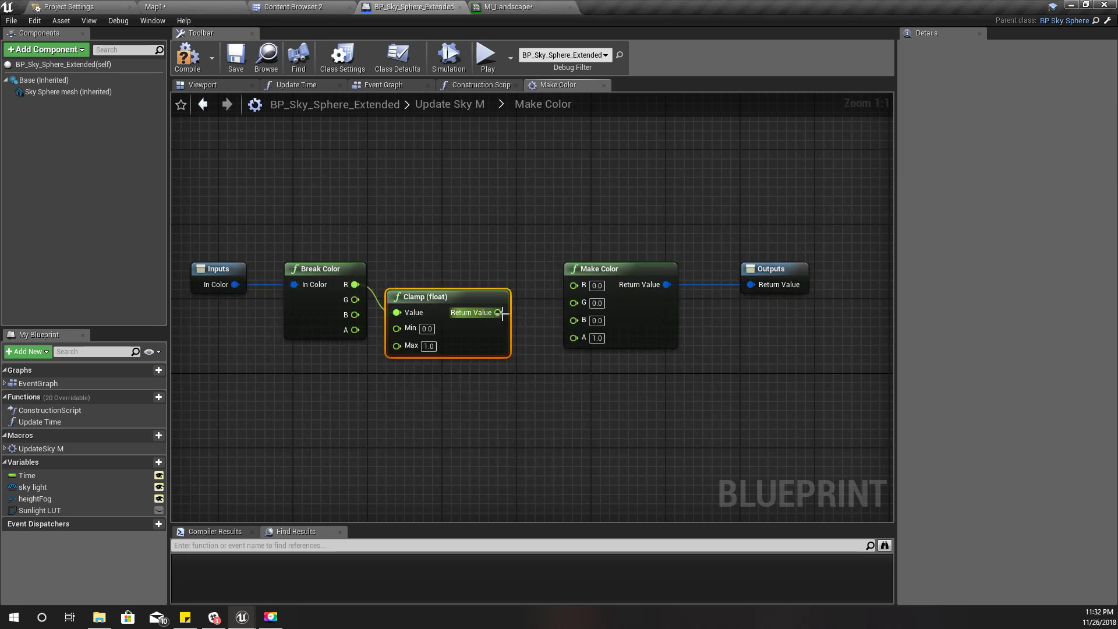
pyautogui.moveTo(464, 297); pyautogui.dragTo(468, 271)
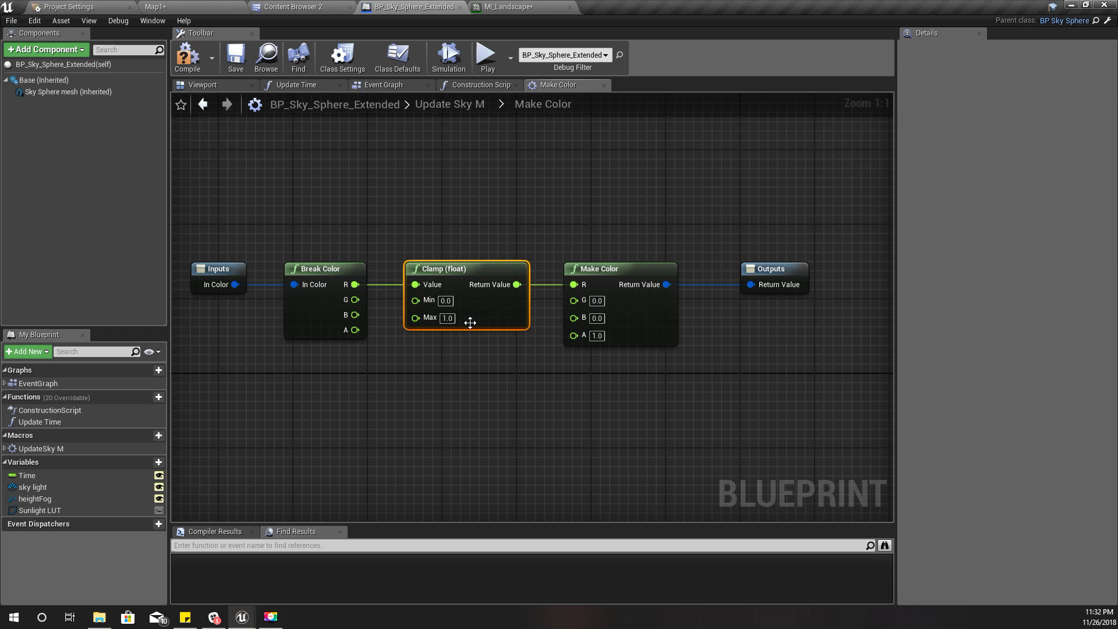
# - Duplicate the Clamp (float) node three times and stack the copies in a column below the original
pyautogui.hotkey('ctrl', 'w')
pyautogui.moveTo(531, 332); pyautogui.dragTo(477, 377)
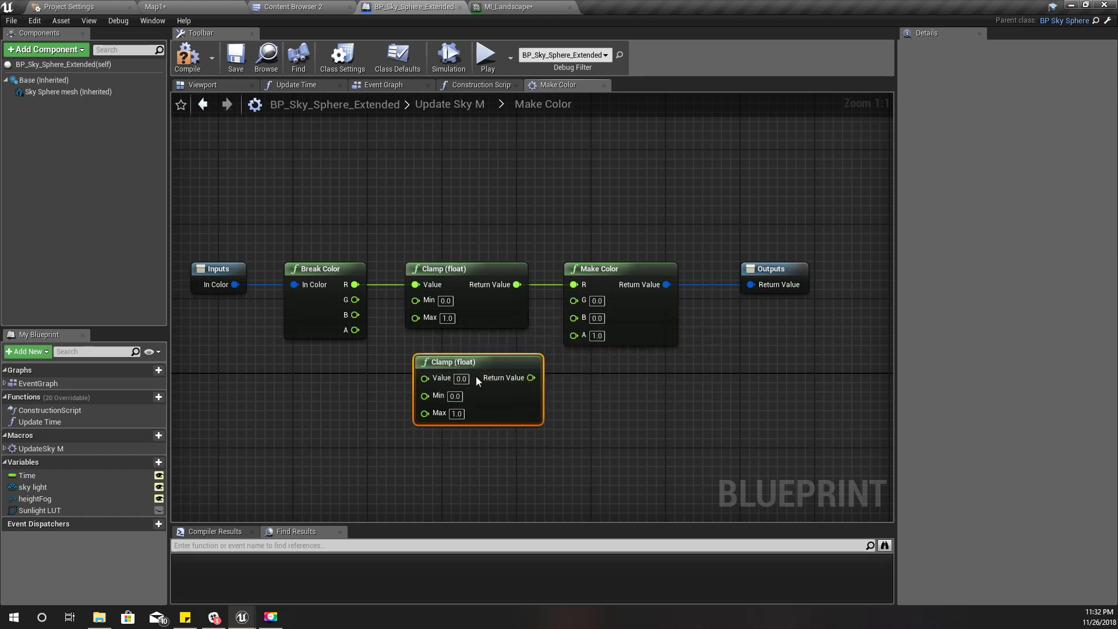
pyautogui.moveTo(424, 443); pyautogui.dragTo(412, 306, button='right')
pyautogui.hotkey('ctrl', 'w')
pyautogui.moveTo(521, 330); pyautogui.dragTo(474, 325)
pyautogui.hotkey('ctrl', 'w')
pyautogui.moveTo(550, 392); pyautogui.dragTo(468, 399)
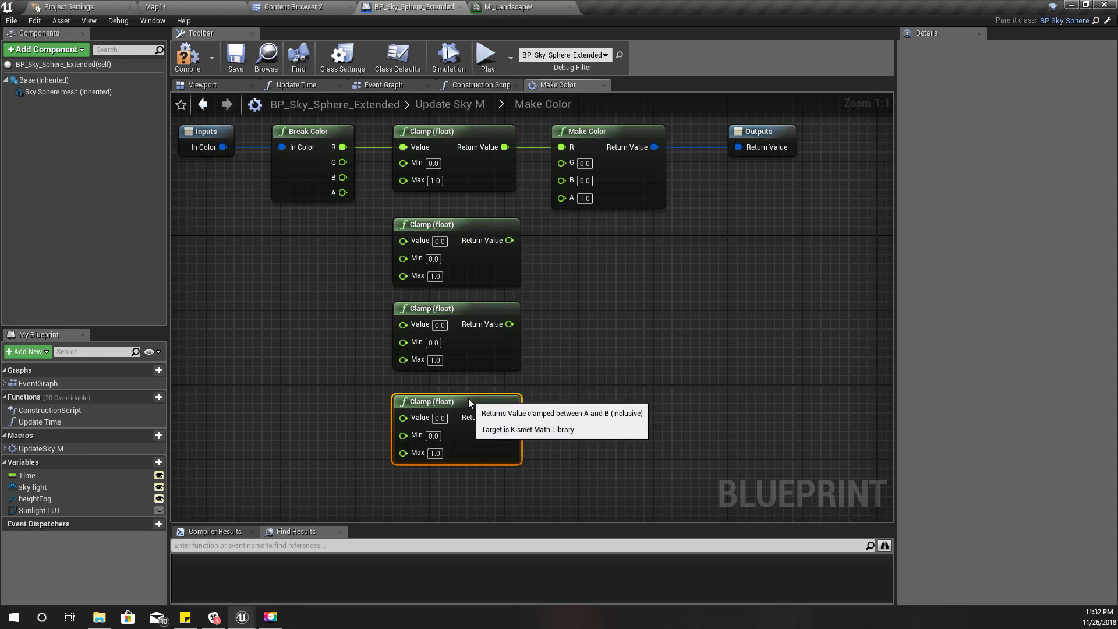
# - Connect Break Color's G, B and A outputs to the Value inputs of the three duplicated Clamp nodes, in order
pyautogui.moveTo(343, 162); pyautogui.dragTo(338, 227, button='right')
pyautogui.moveTo(337, 228); pyautogui.dragTo(383, 307)
pyautogui.moveTo(338, 241); pyautogui.dragTo(397, 388)
pyautogui.moveTo(335, 263); pyautogui.dragTo(334, 162, button='right')
pyautogui.moveTo(337, 157); pyautogui.dragTo(396, 383)
pyautogui.press('Home')
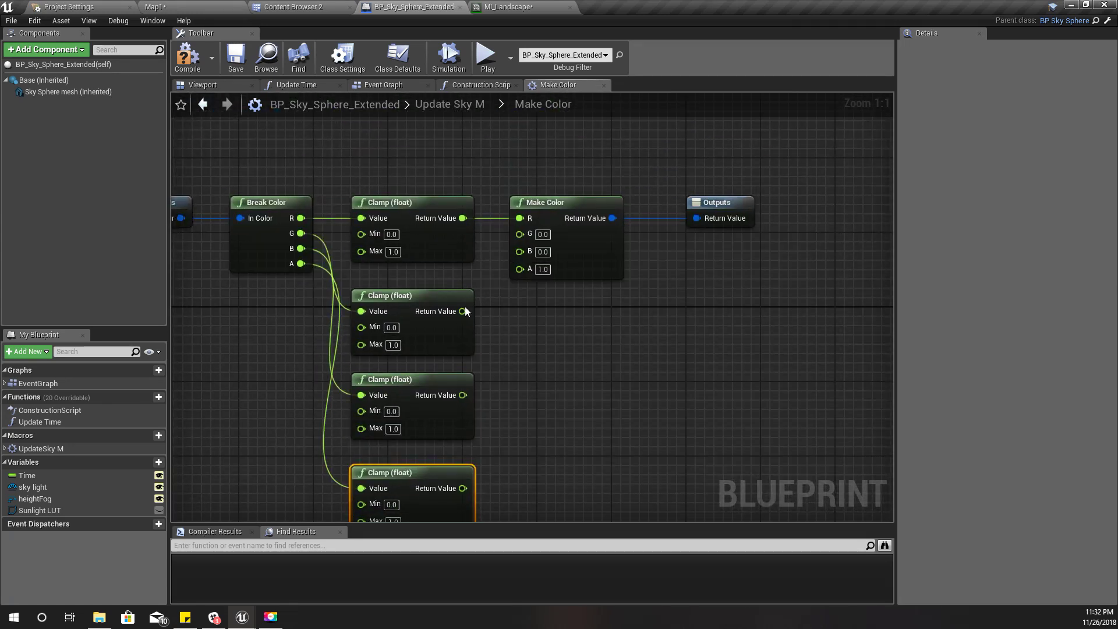
# - Connect the Return Values of the three duplicated Clamp nodes to the G, B and A inputs of Make Color
pyautogui.moveTo(465, 311); pyautogui.dragTo(519, 234)
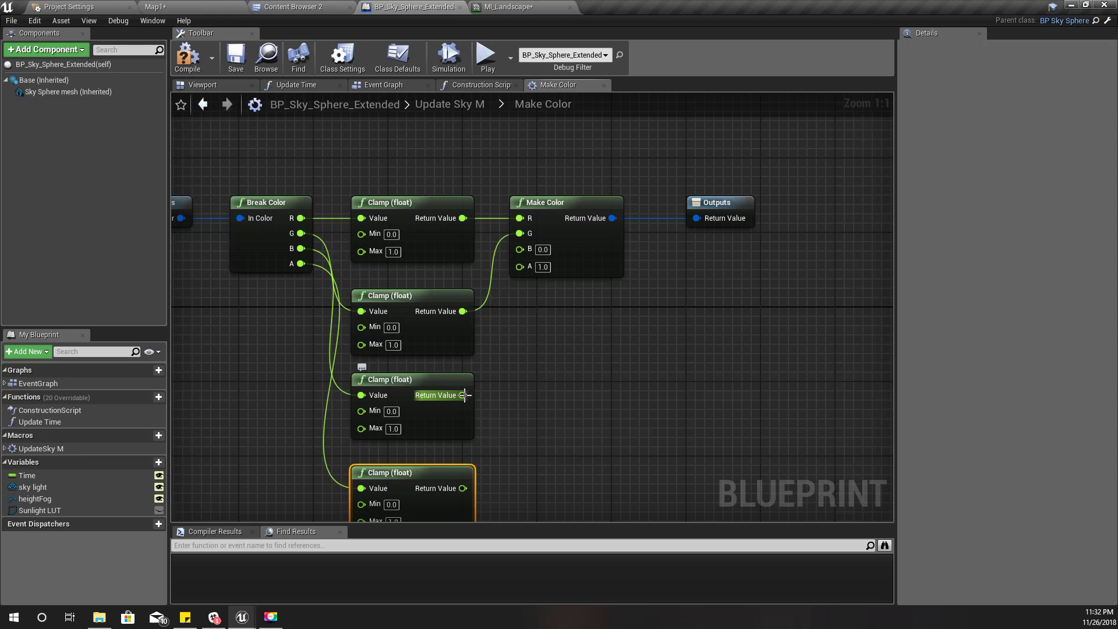
pyautogui.moveTo(464, 395); pyautogui.dragTo(519, 248)
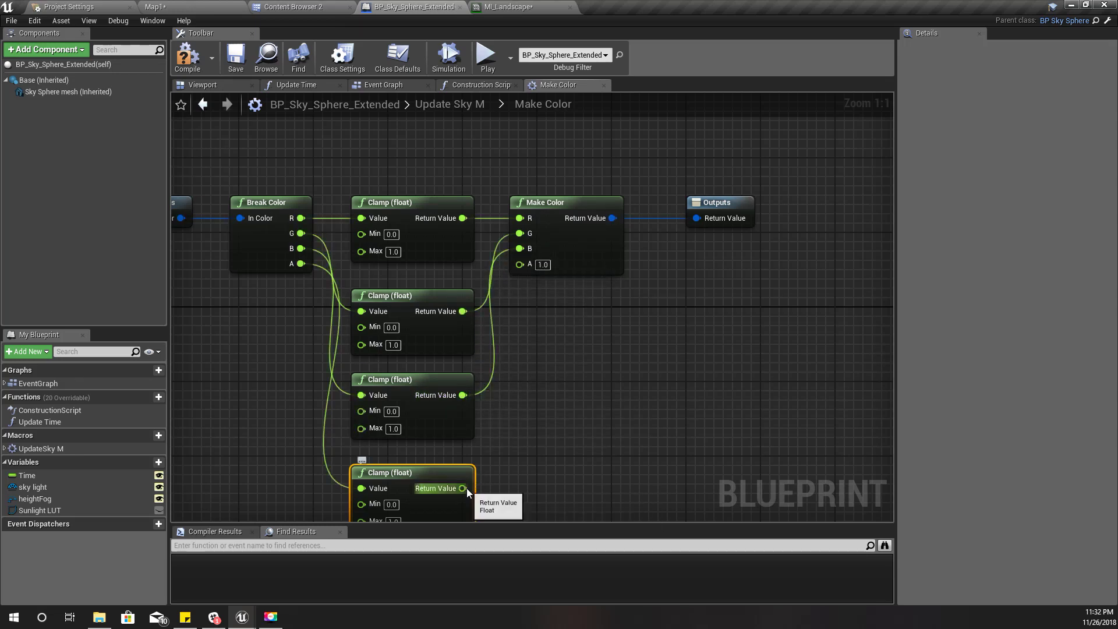
pyautogui.moveTo(466, 488); pyautogui.dragTo(519, 264)
pyautogui.moveTo(568, 371); pyautogui.dragTo(554, 366, button='right')
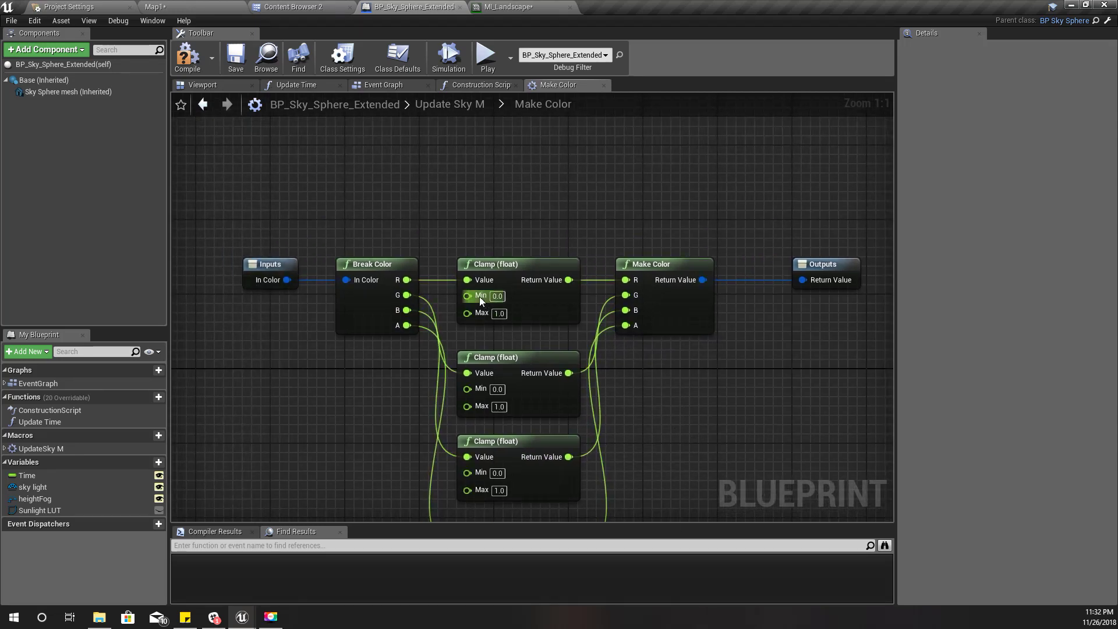
# - Add a Make Literal Float node with value 0.1 feeding the first Clamp's Min, and place it above Break Color
pyautogui.moveTo(479, 295); pyautogui.dragTo(349, 207)
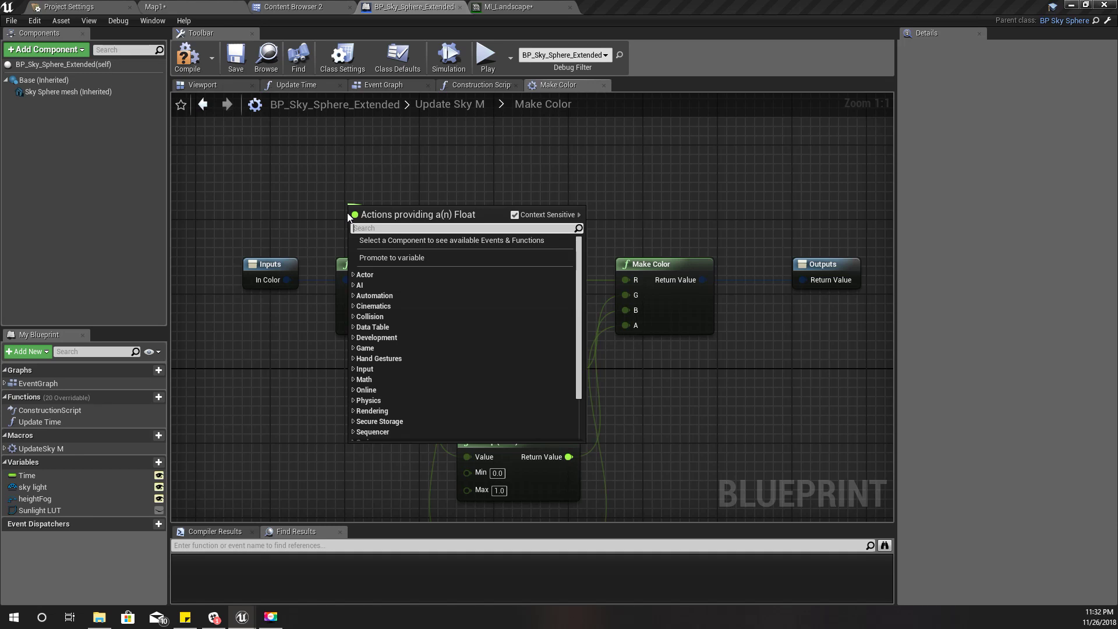
pyautogui.write('make li')
pyautogui.press('Return')
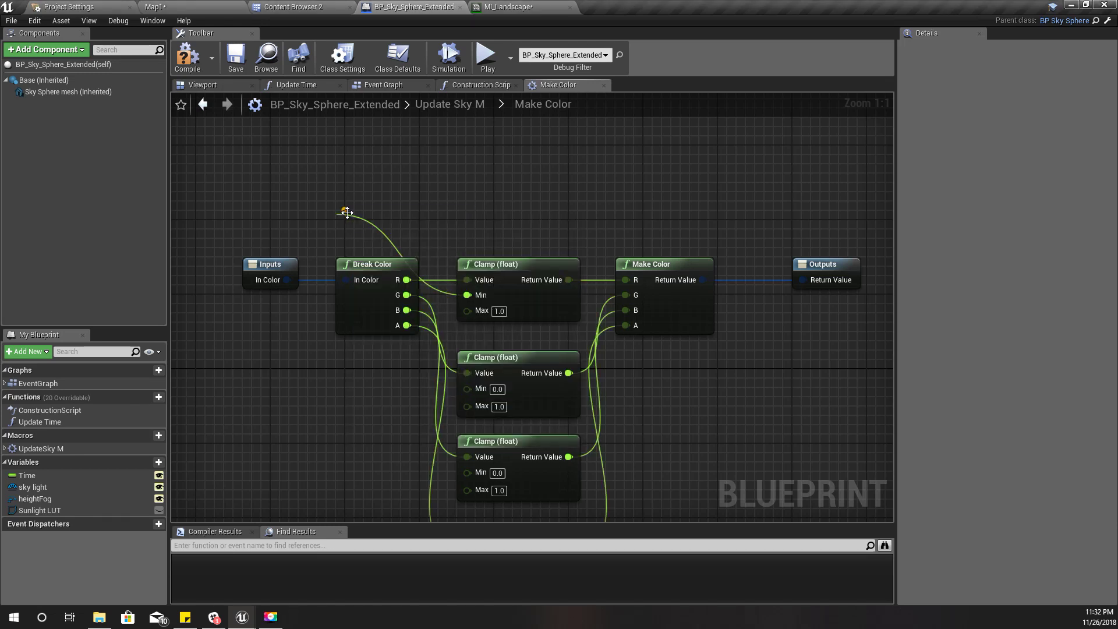
pyautogui.click(397, 235)
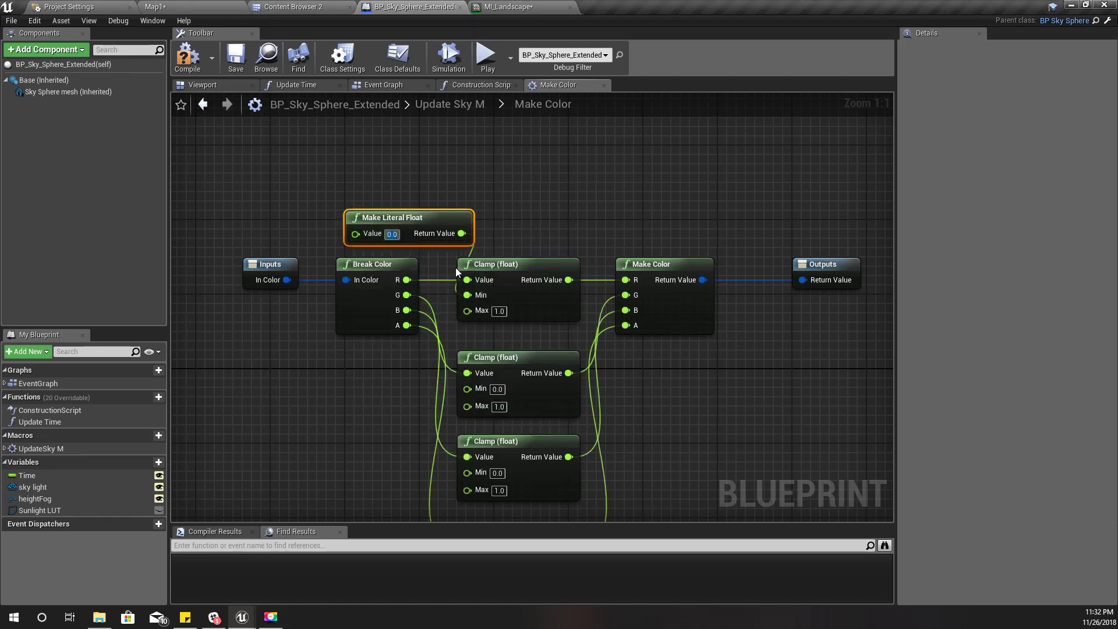
pyautogui.write('0.1')
pyautogui.moveTo(394, 215); pyautogui.dragTo(357, 159)
# - Add a second Make Literal Float node with value 1 feeding the first Clamp's Max, placed under the other literal
pyautogui.moveTo(467, 310); pyautogui.dragTo(413, 241)
pyautogui.write('make')
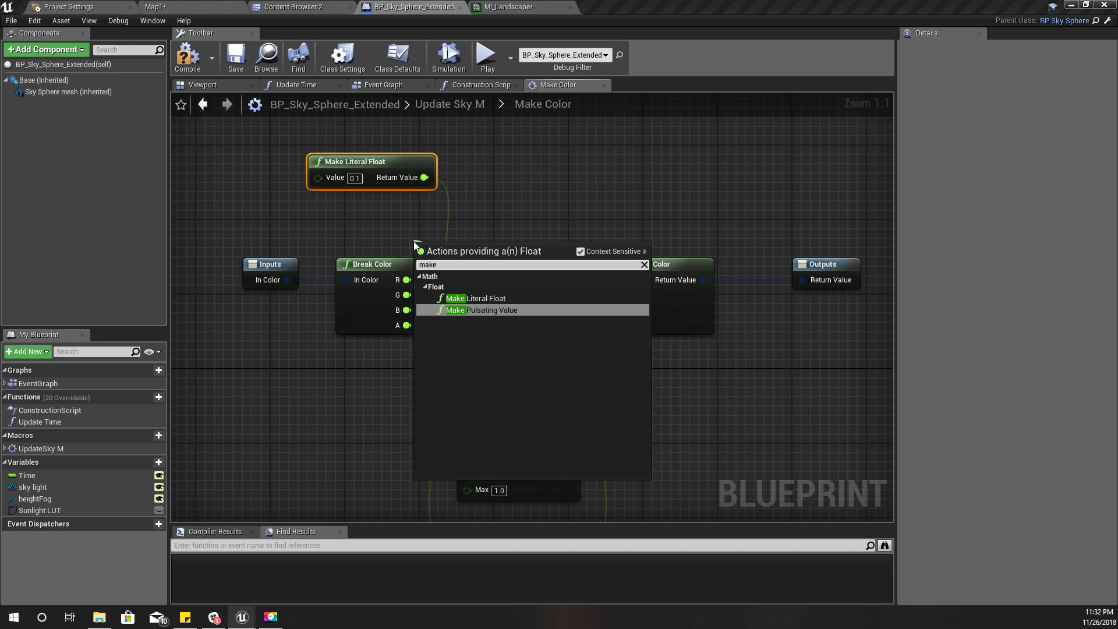
pyautogui.press('Up')
pyautogui.press('Return')
pyautogui.moveTo(433, 262); pyautogui.dragTo(330, 220)
pyautogui.click(355, 225)
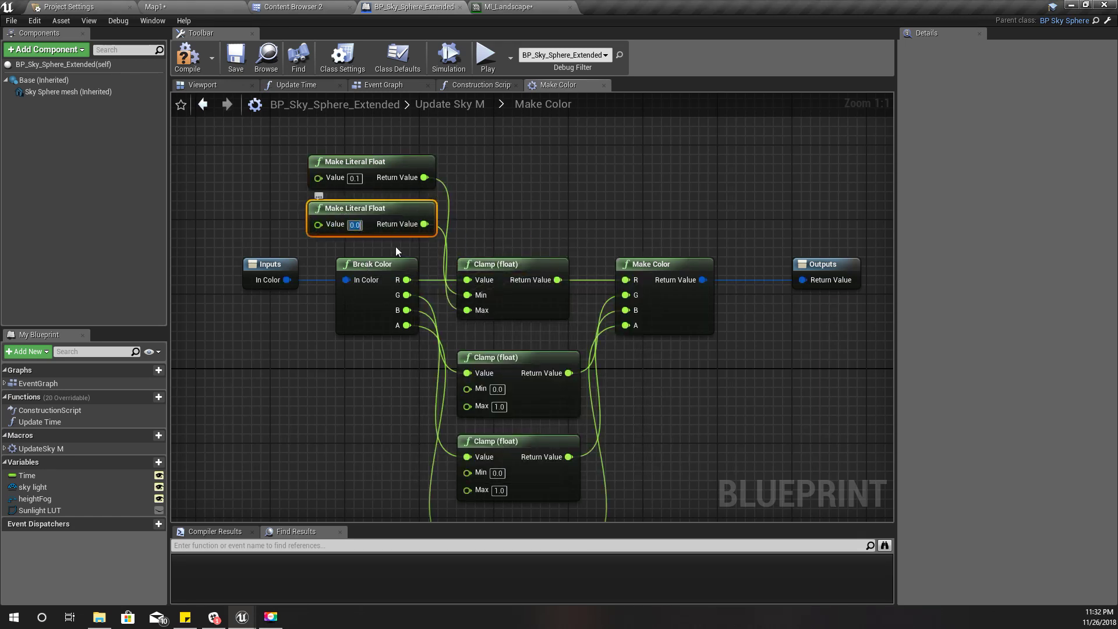
pyautogui.write('1')
pyautogui.moveTo(435, 246); pyautogui.dragTo(272, 387, button='right')
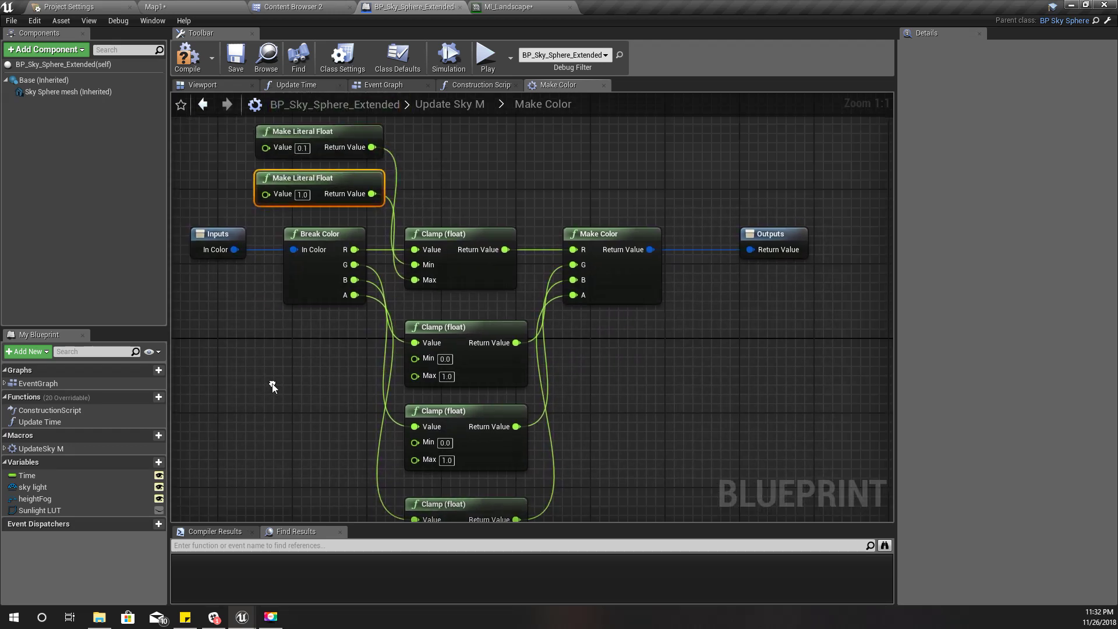
# - Connect the 0.1 Make Literal Float to the Min inputs of the other three Clamp nodes
pyautogui.moveTo(372, 195); pyautogui.dragTo(391, 167)
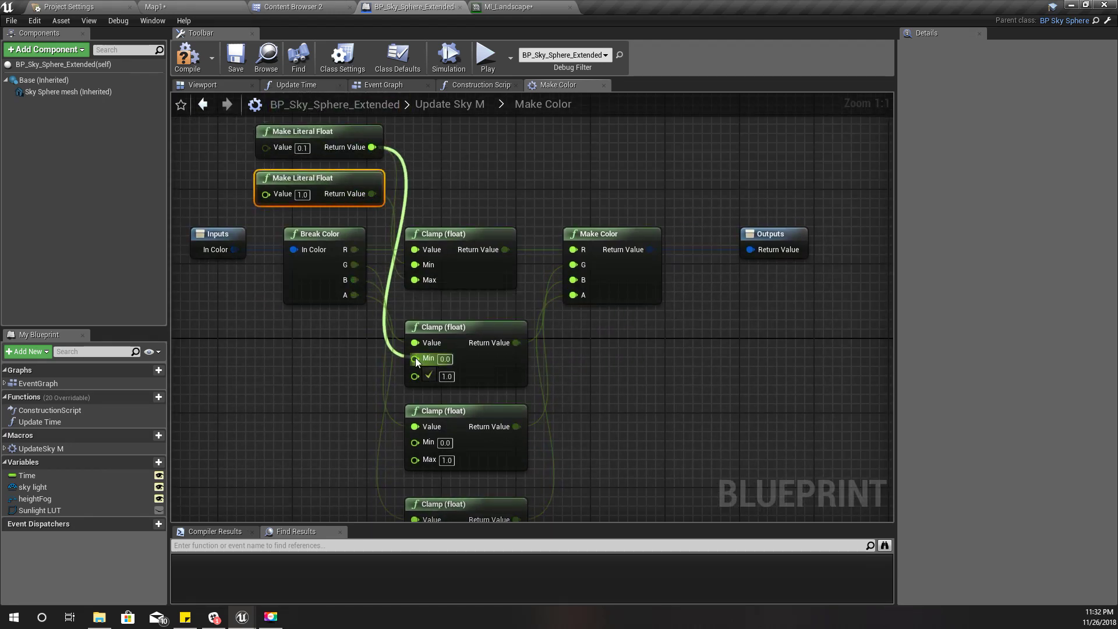
pyautogui.moveTo(414, 357); pyautogui.dragTo(415, 357)
pyautogui.moveTo(372, 147); pyautogui.dragTo(415, 442)
pyautogui.moveTo(372, 147); pyautogui.dragTo(415, 424)
pyautogui.moveTo(331, 312); pyautogui.dragTo(328, 429, button='right')
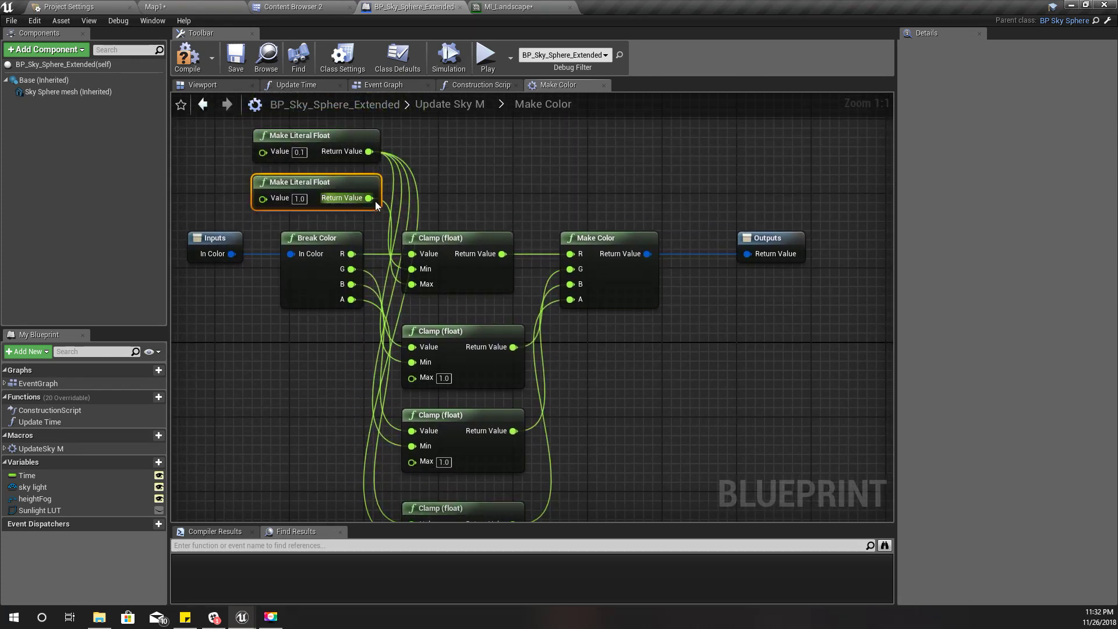
# - Connect the 1.0 Make Literal Float to the Max inputs of the other three Clamp nodes and compile the blueprint
pyautogui.moveTo(375, 201); pyautogui.dragTo(414, 379)
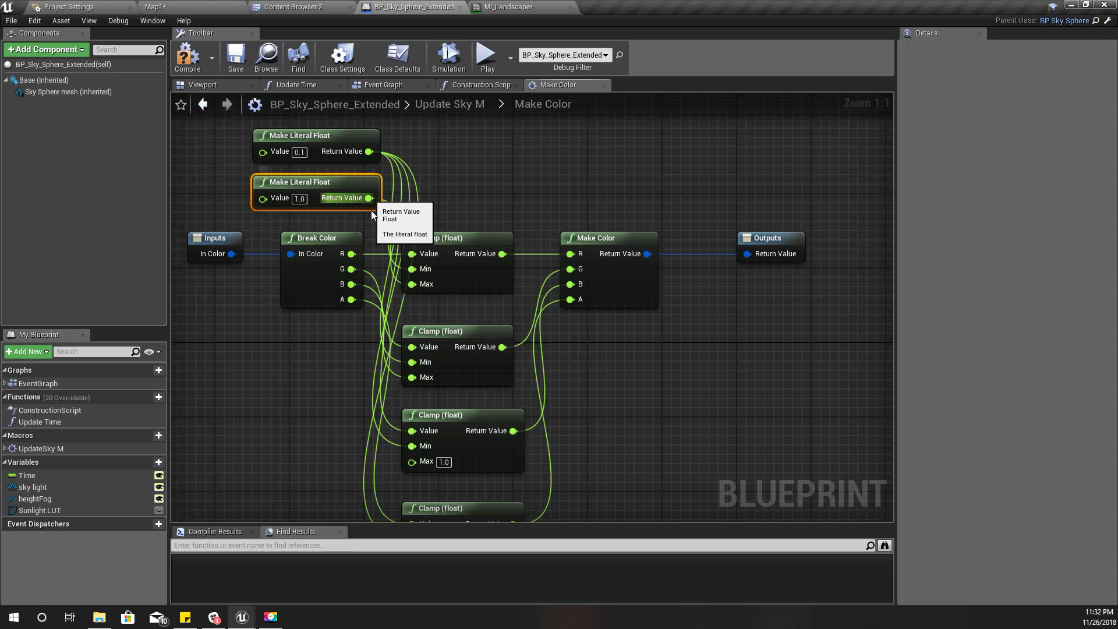
pyautogui.moveTo(370, 199); pyautogui.dragTo(411, 265)
pyautogui.moveTo(332, 289); pyautogui.dragTo(314, 431, button='right')
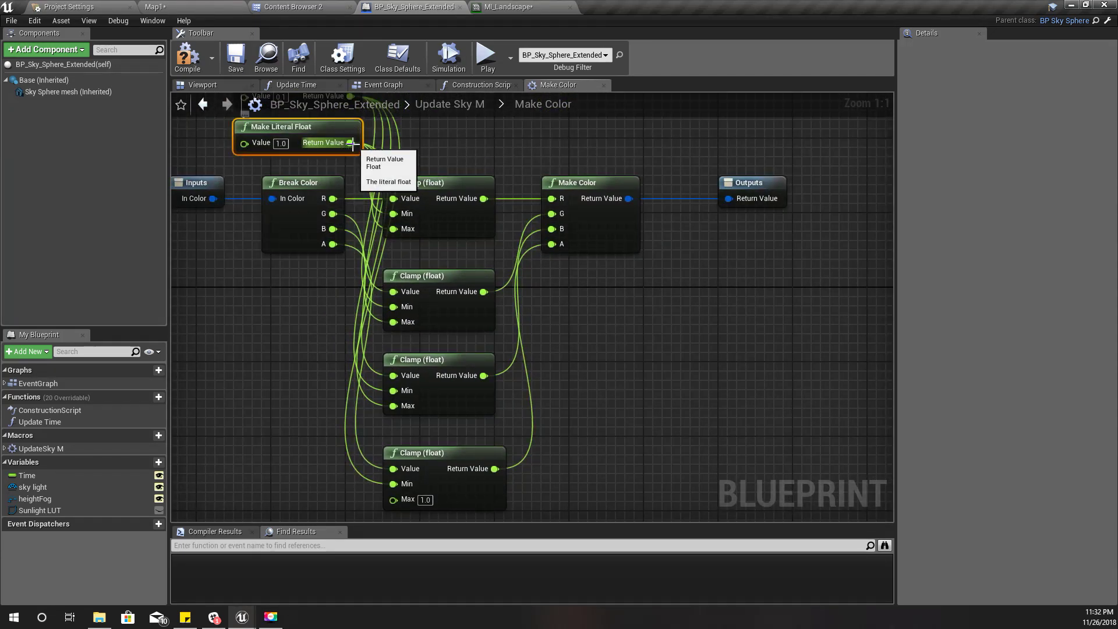
pyautogui.moveTo(352, 143); pyautogui.dragTo(390, 498)
pyautogui.moveTo(286, 353); pyautogui.dragTo(291, 414, button='right')
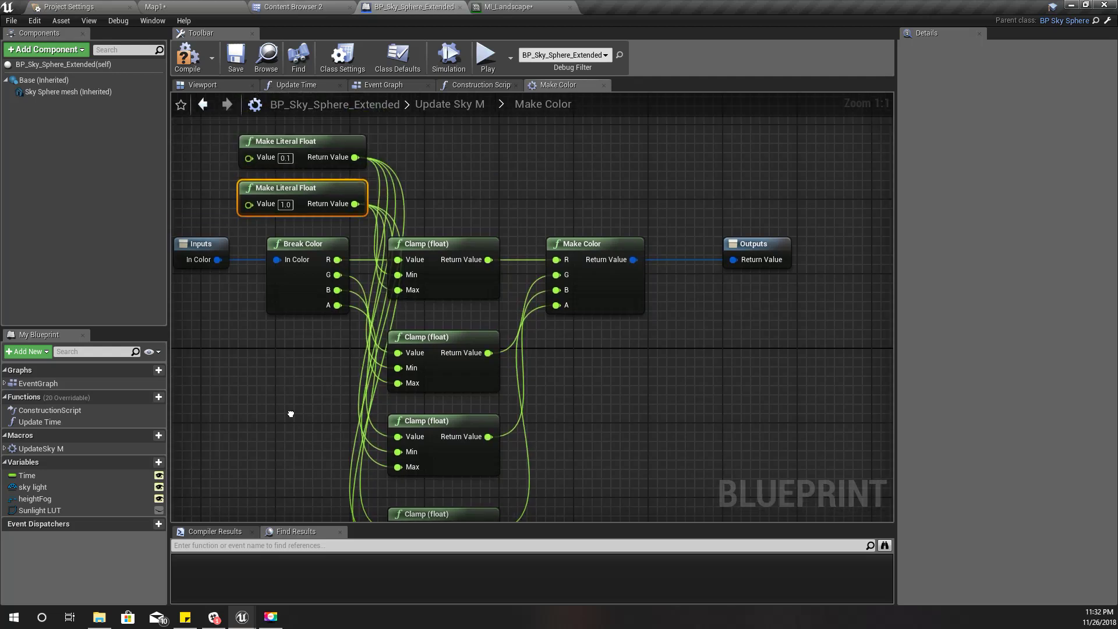
pyautogui.scroll(-1, 301, 397)
pyautogui.click(184, 65)
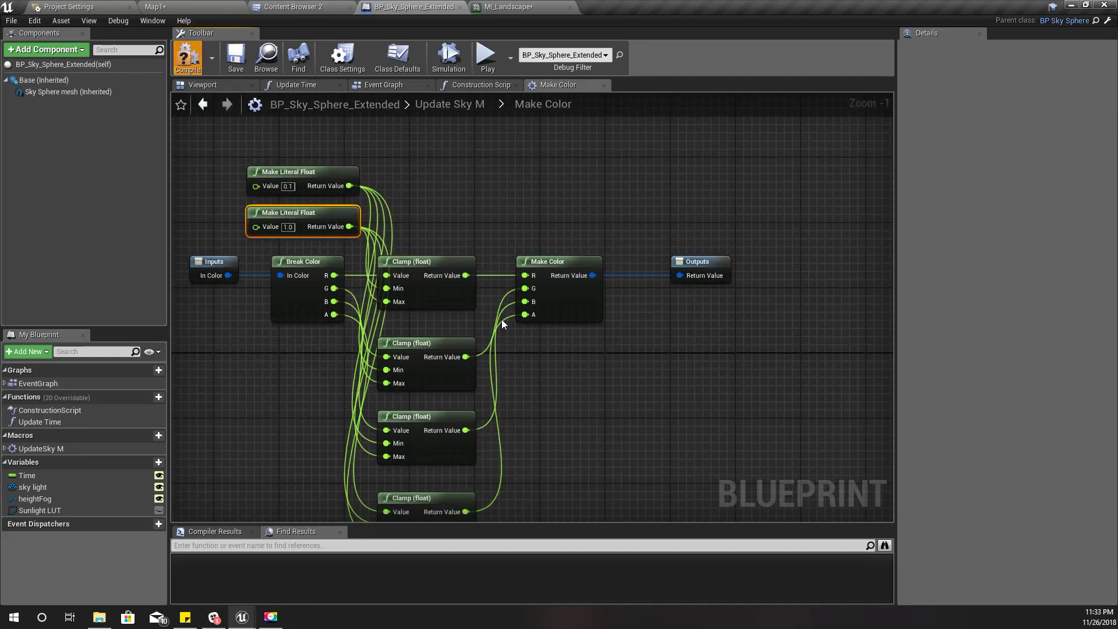
pyautogui.moveTo(460, 260); pyautogui.dragTo(513, 274, button='right')
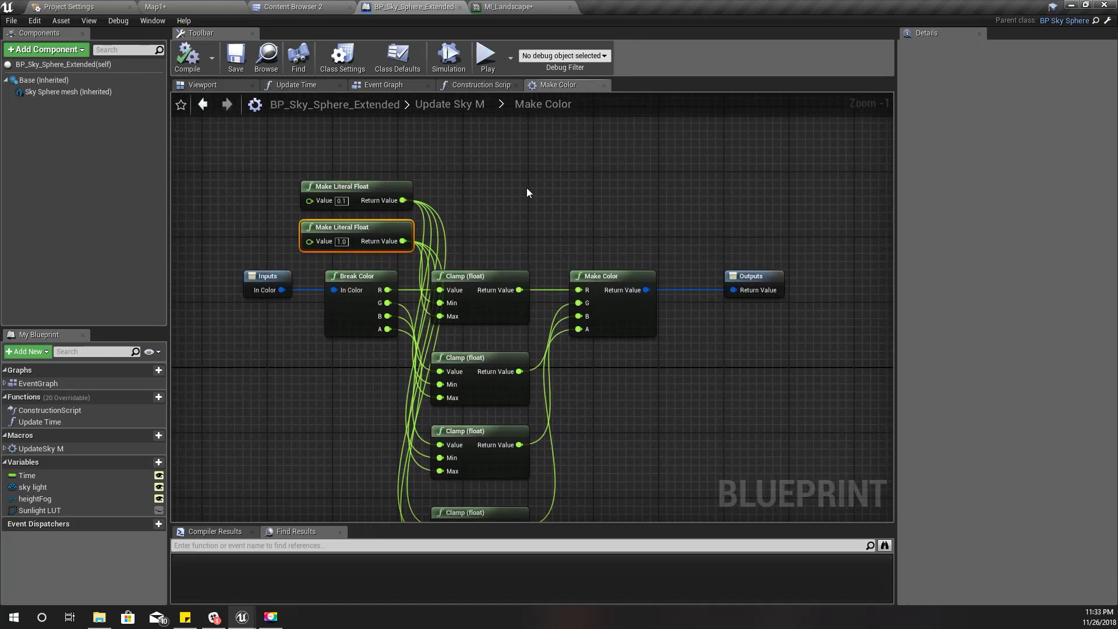
# - Examine the ground and forest lighting in the Map1 level from several directions, comparing it against the clamp graph
pyautogui.click(192, 7)
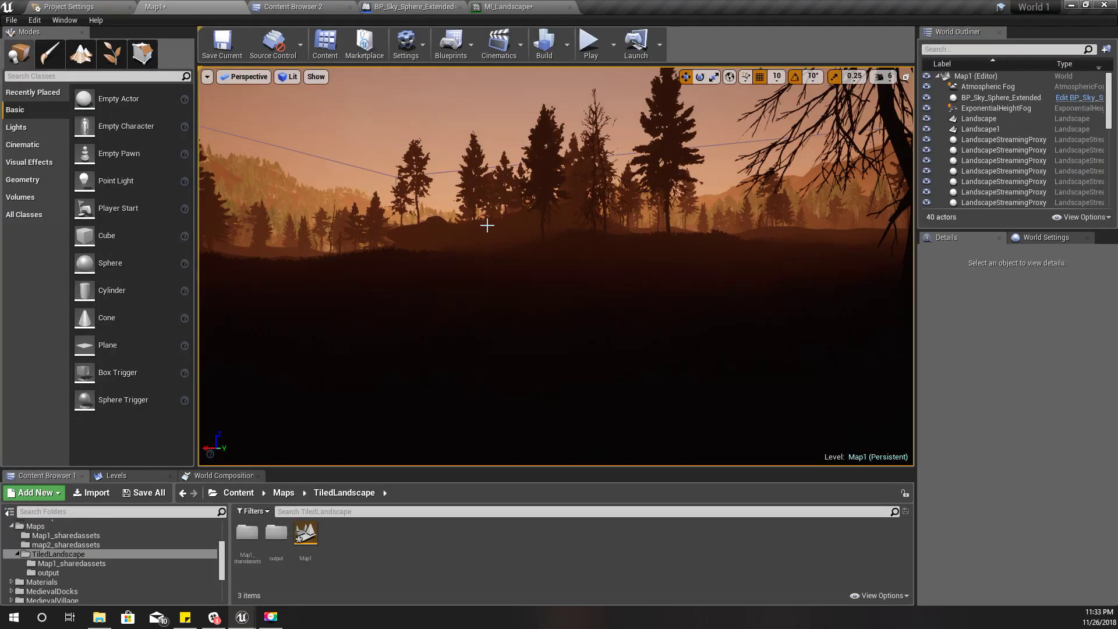
pyautogui.moveTo(486, 219); pyautogui.dragTo(510, 224, button='right')
pyautogui.click(410, 11)
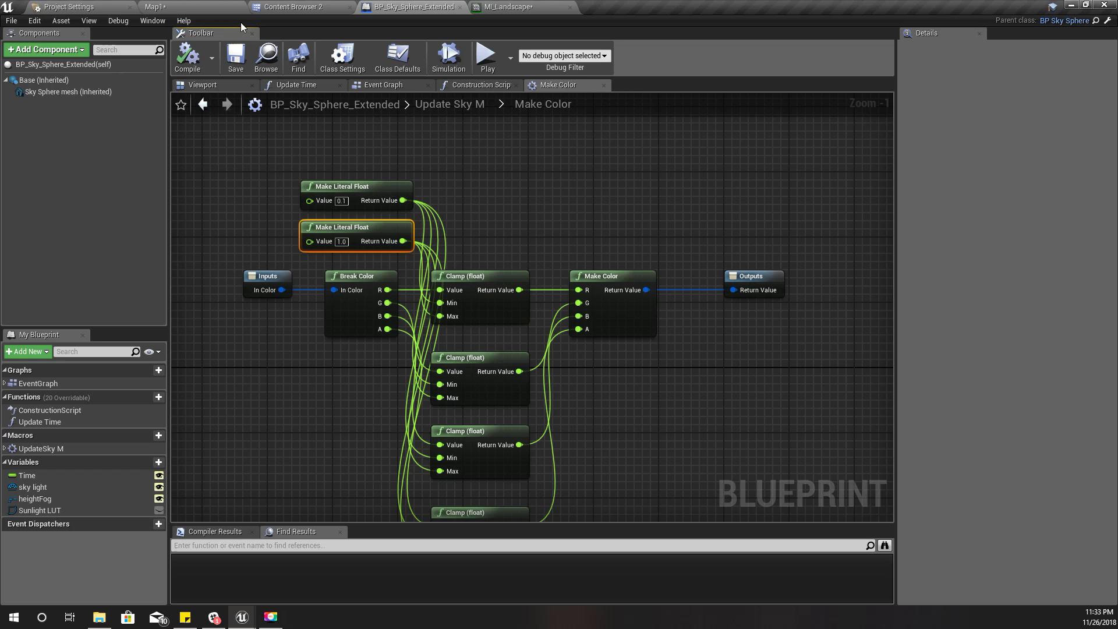
pyautogui.click(189, 7)
pyautogui.moveTo(524, 262); pyautogui.dragTo(559, 265, button='right')
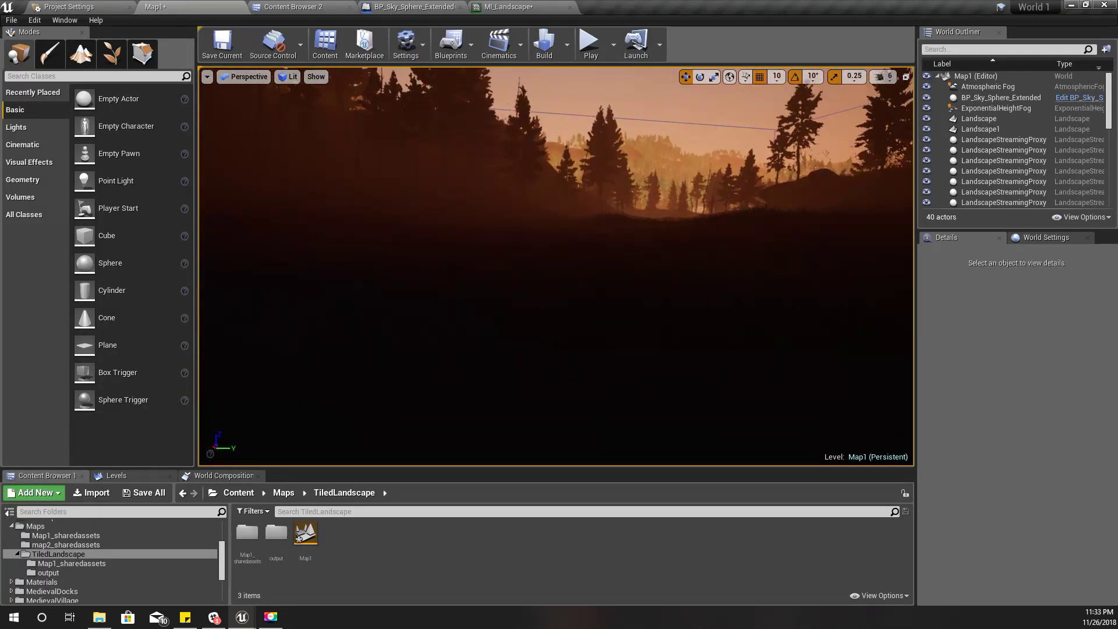
pyautogui.moveTo(471, 223)
pyautogui.mouseDown(button='right')
pyautogui.moveTo(577, 223)
pyautogui.moveTo(486, 223)
pyautogui.moveTo(553, 223)
pyautogui.moveTo(451, 210)
pyautogui.moveTo(488, 215)
pyautogui.mouseUp(button='right')
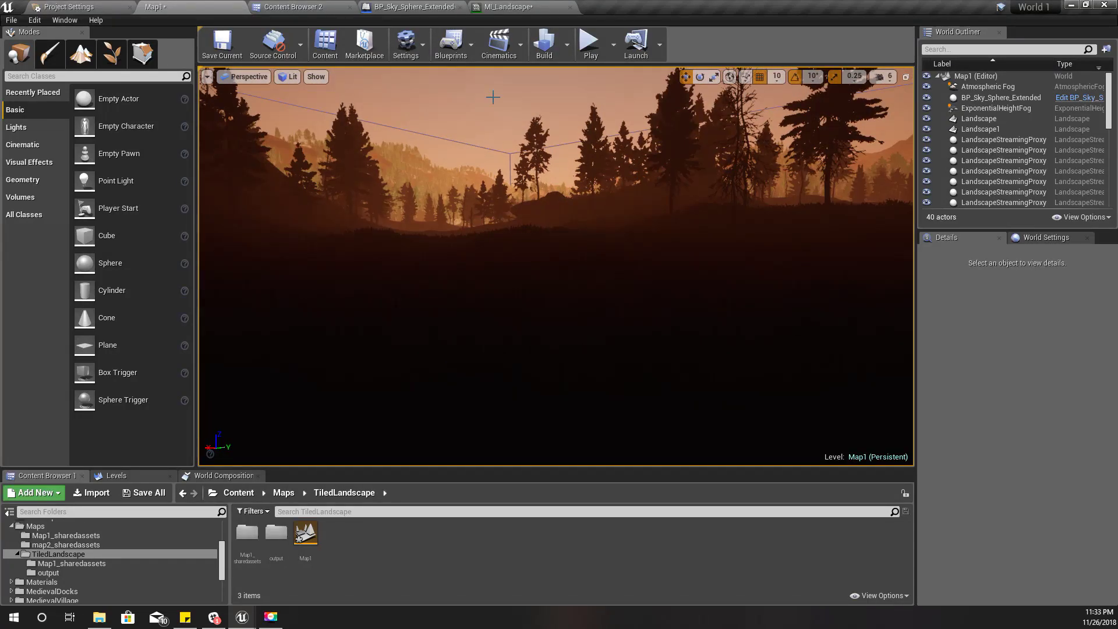
# - Return to the BP_Sky_Sphere_Extended graph and set the Make Literal Float that feeds the Clamp Min inputs to 0.5
pyautogui.click(425, 6)
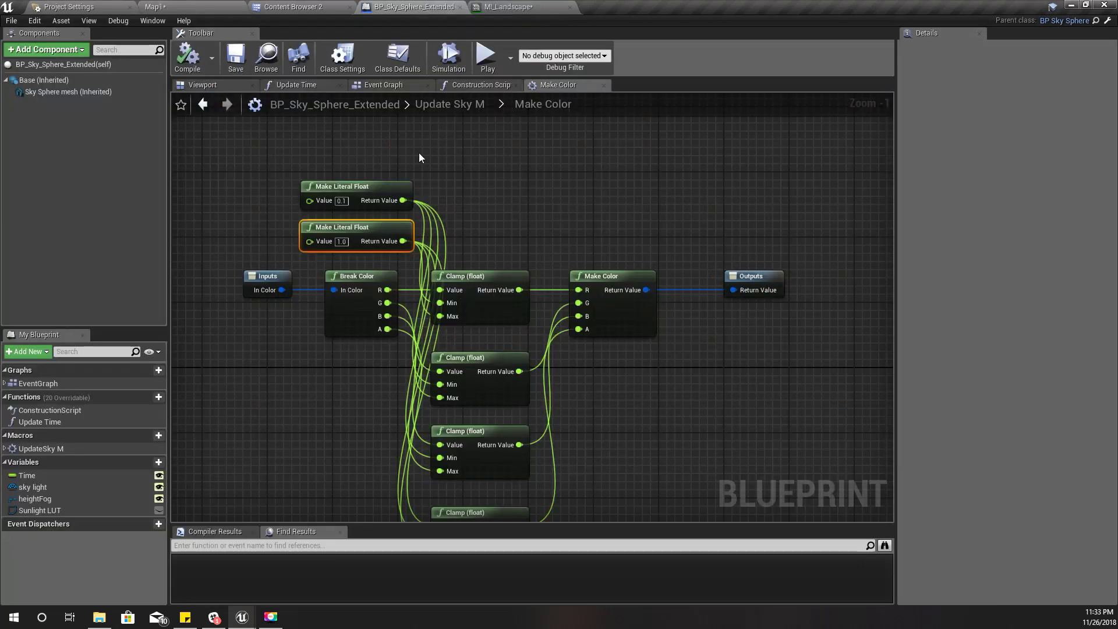
pyautogui.click(341, 200)
pyautogui.write('0.5')
pyautogui.press('Return')
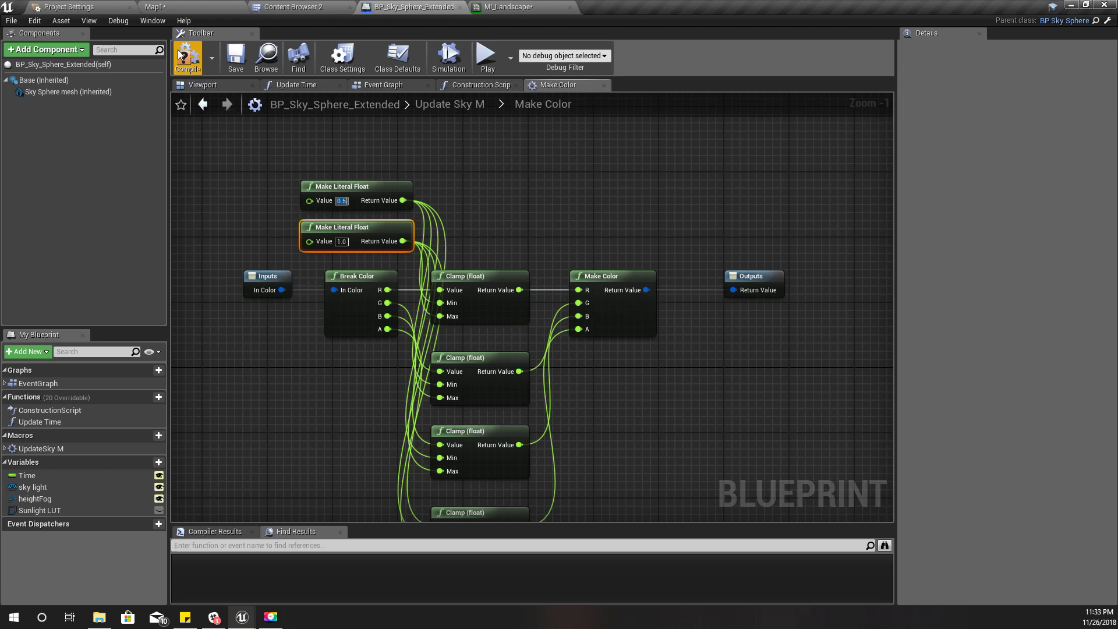
# - Return to the Map1 level, set the sky sphere's Time to 2 and inspect the night lighting on the ground
pyautogui.click(201, 5)
pyautogui.moveTo(262, 120); pyautogui.dragTo(487, 70, button='right')
pyautogui.moveTo(350, 82); pyautogui.dragTo(349, 70, button='right')
pyautogui.click(597, 128)
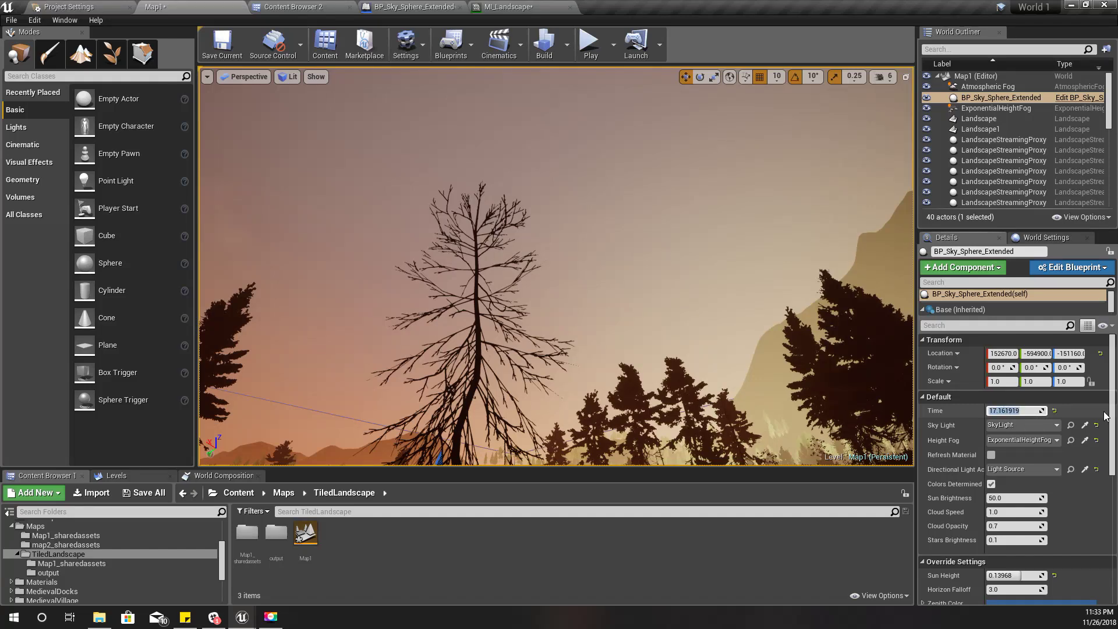
pyautogui.write('2')
pyautogui.press('Return')
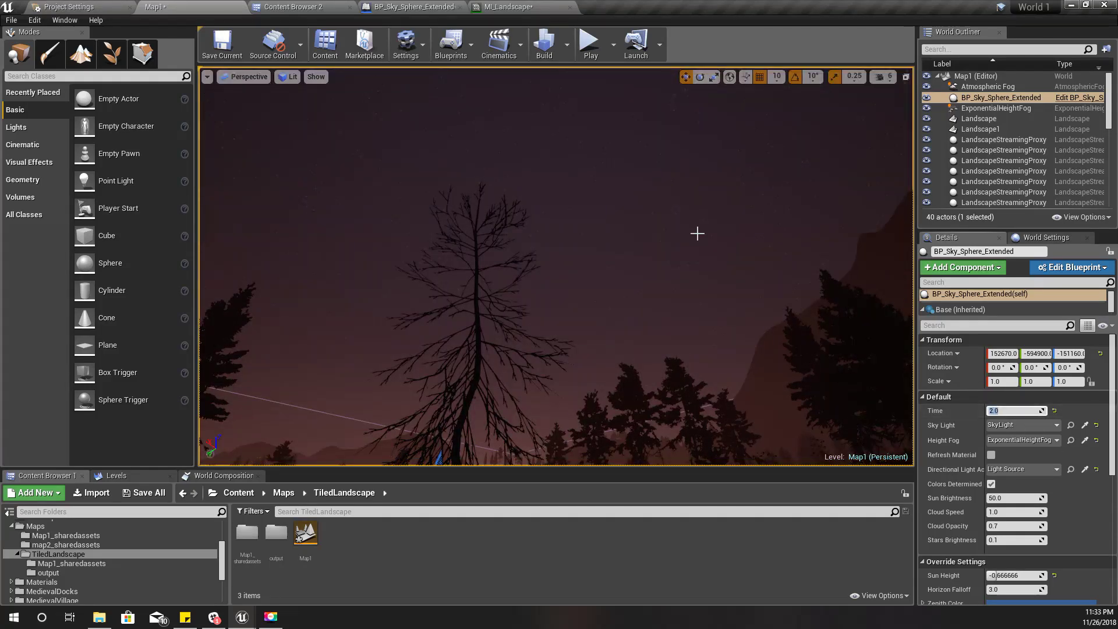
pyautogui.moveTo(697, 233); pyautogui.dragTo(699, 262, button='right')
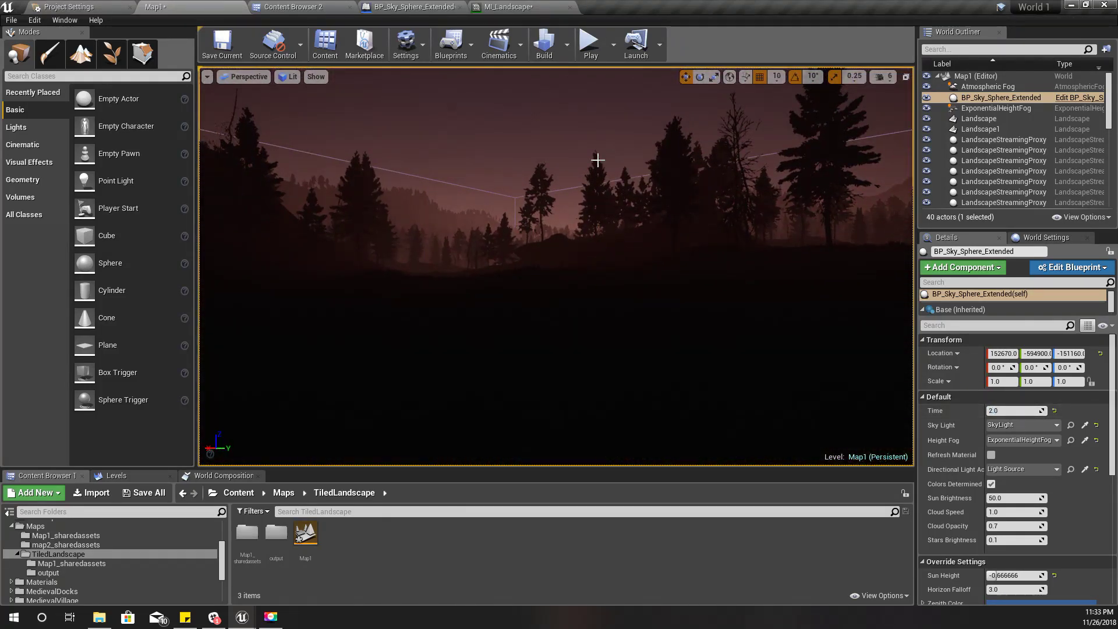
# - In the Make Color graph, set the literal float feeding the Clamp Min inputs to 1.0, compile, and return to Map1
pyautogui.click(436, 7)
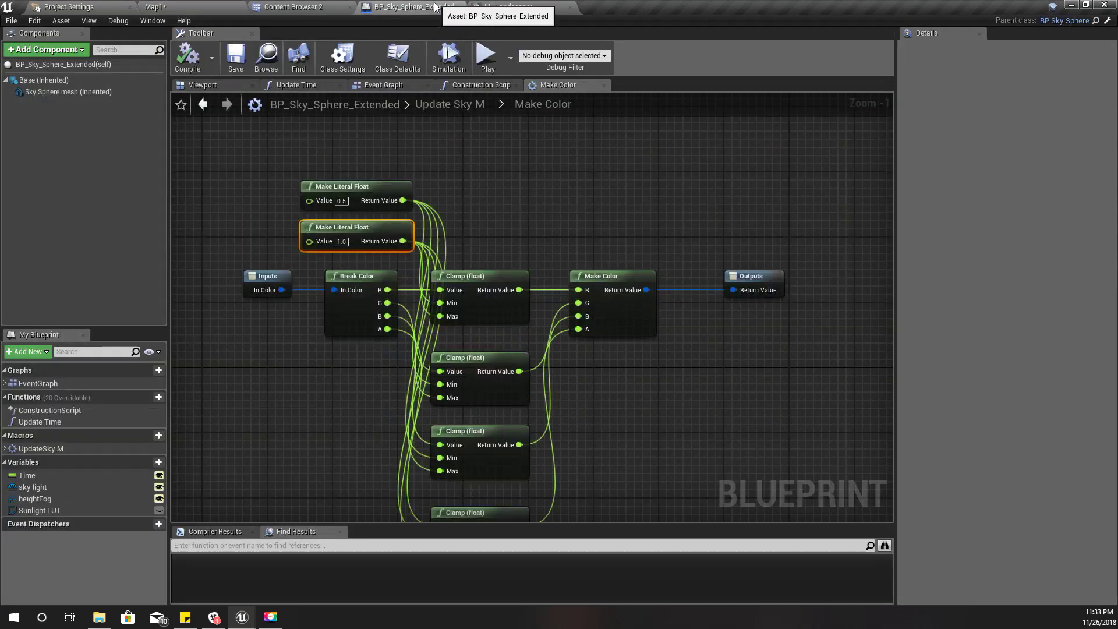
pyautogui.moveTo(253, 177); pyautogui.dragTo(223, 216)
pyautogui.moveTo(448, 224); pyautogui.dragTo(600, 230, button='right')
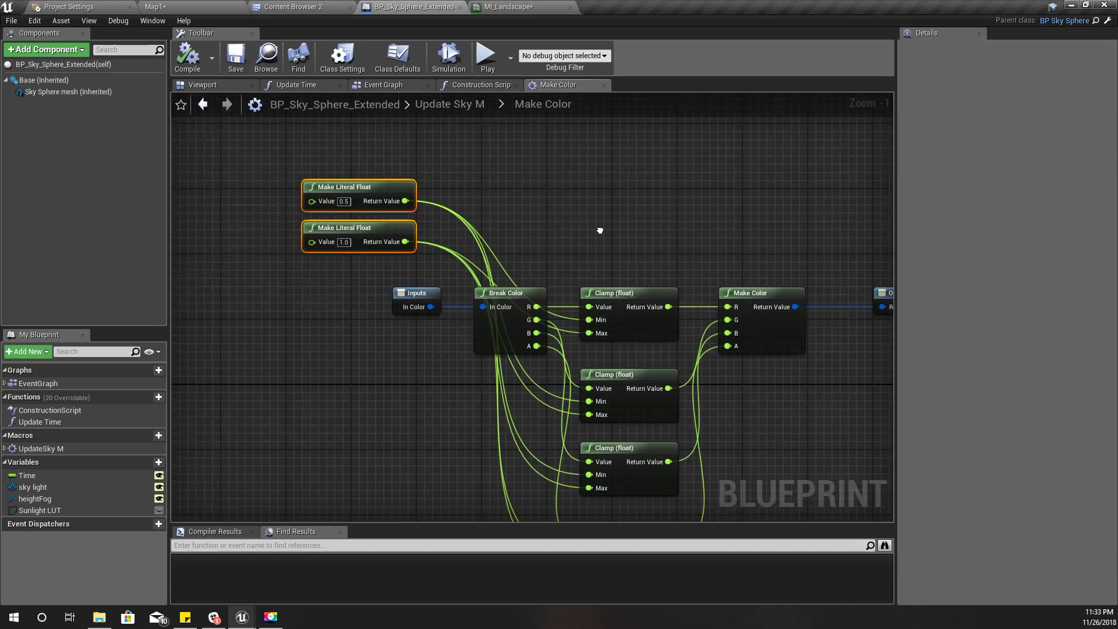
pyautogui.click(345, 202)
pyautogui.write('1.0')
pyautogui.click(184, 65)
pyautogui.click(155, 7)
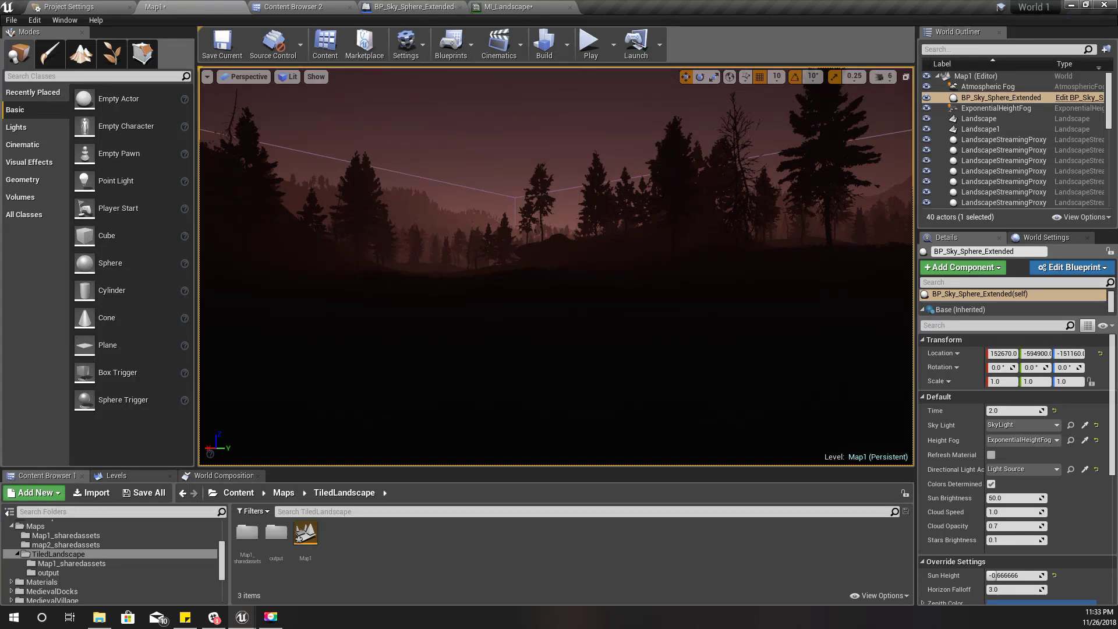
# - Enable Affects World on the SkyLight actor and inspect the forest and ground lighting
pyautogui.moveTo(556, 266); pyautogui.dragTo(824, 306, button='right')
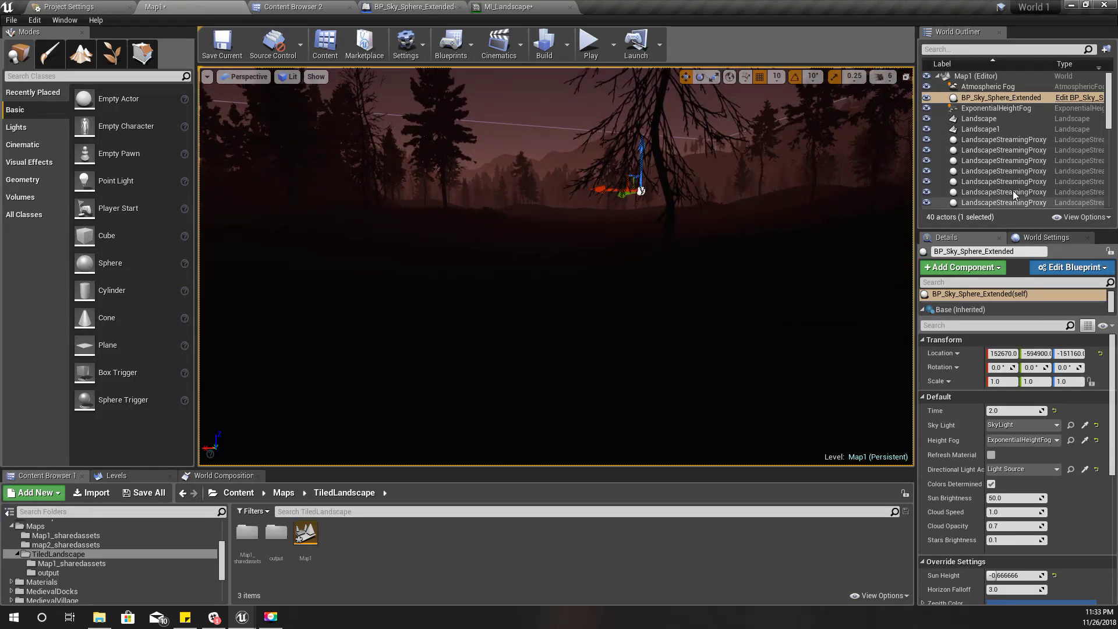
pyautogui.scroll(-8, 995, 164)
pyautogui.scroll(-2, 996, 165)
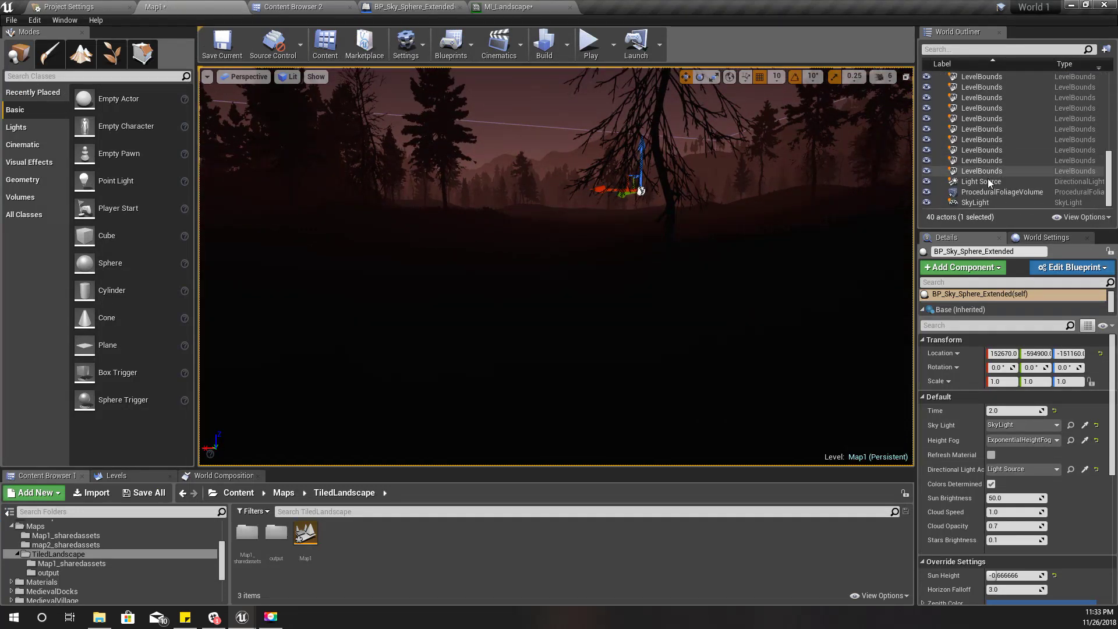
pyautogui.click(975, 202)
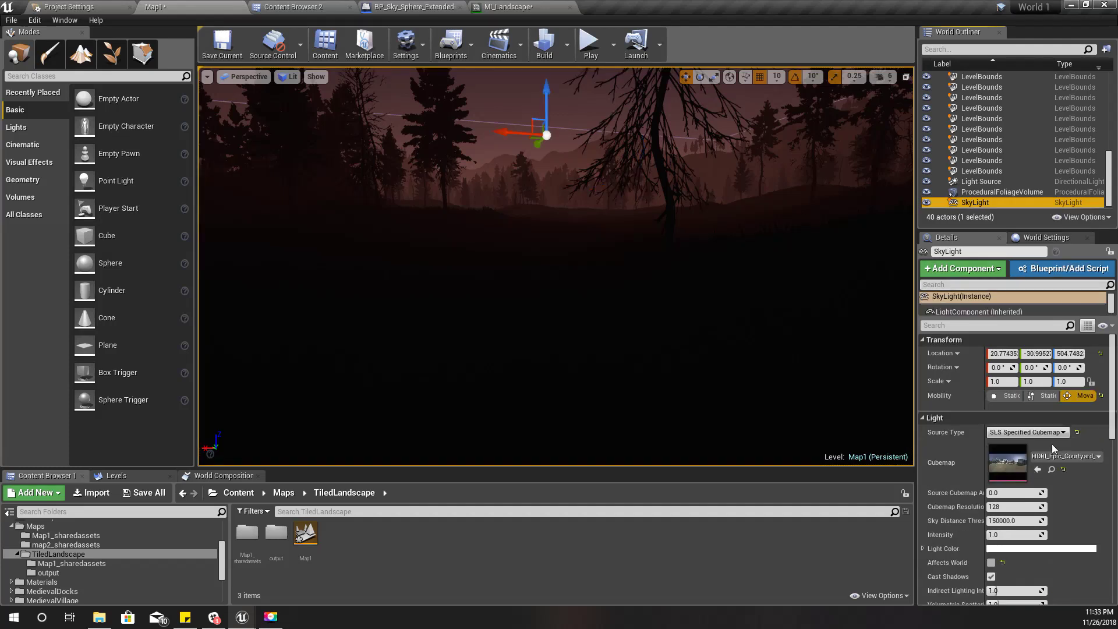
pyautogui.click(991, 562)
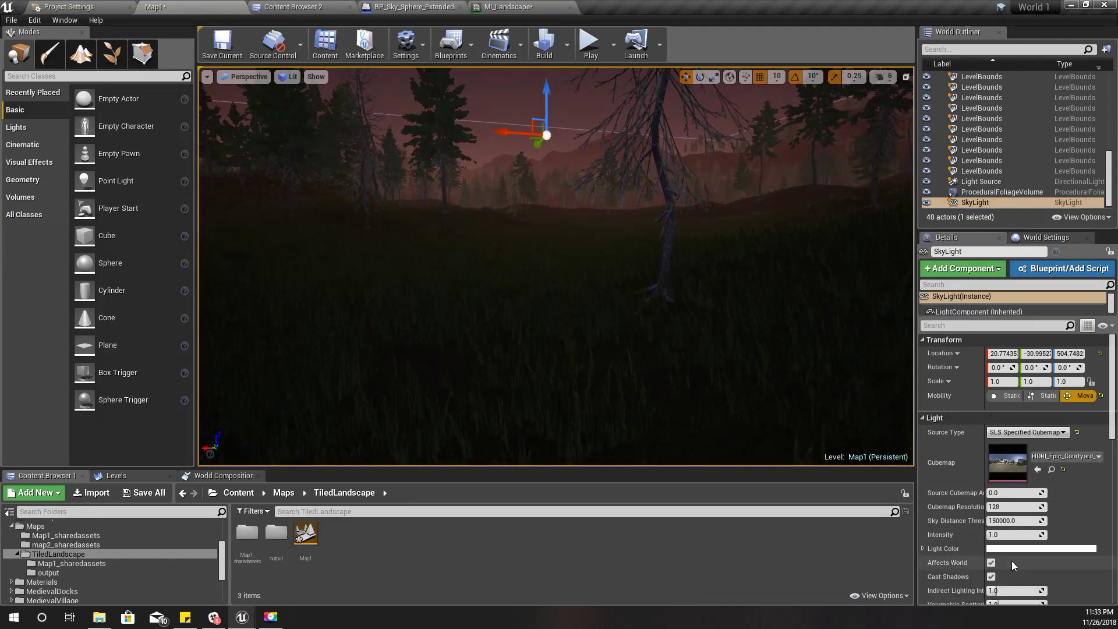
pyautogui.moveTo(587, 313); pyautogui.dragTo(532, 284, button='right')
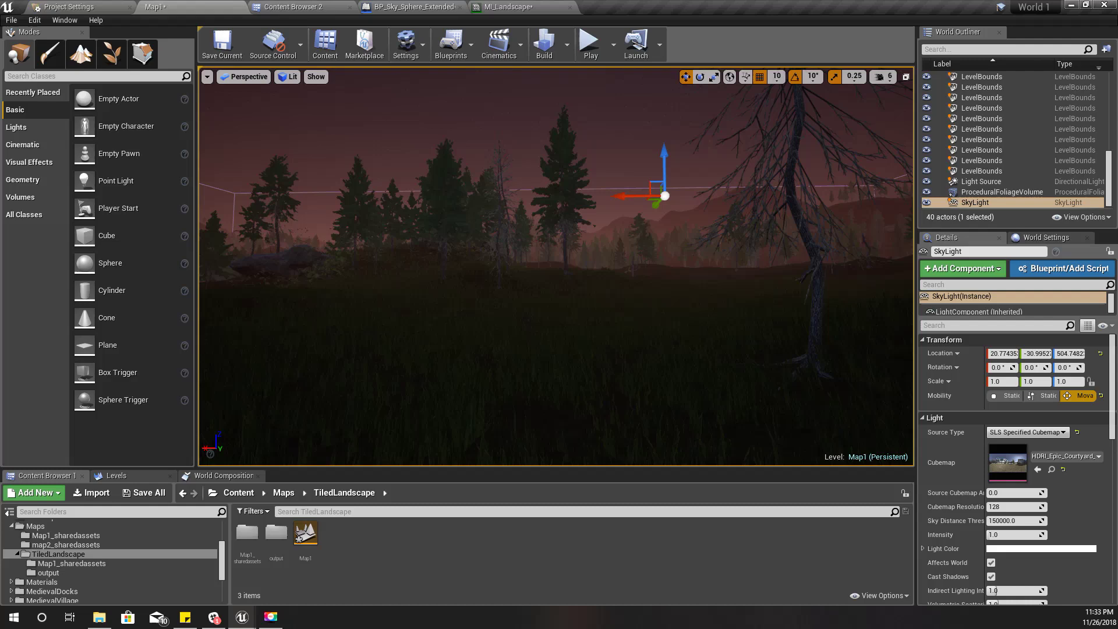
pyautogui.moveTo(490, 182); pyautogui.dragTo(429, 210, button='right')
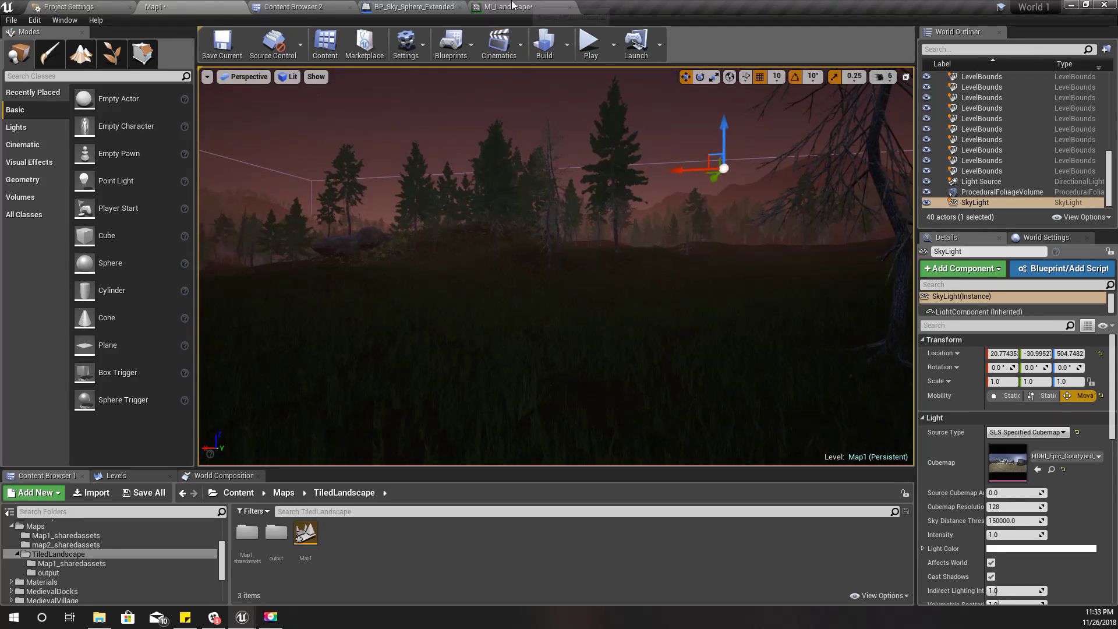
# - Set the literal float feeding the Clamp Min inputs to 0.5, compile the blueprint, and check the lighting in Map1
pyautogui.click(414, 7)
pyautogui.click(350, 203)
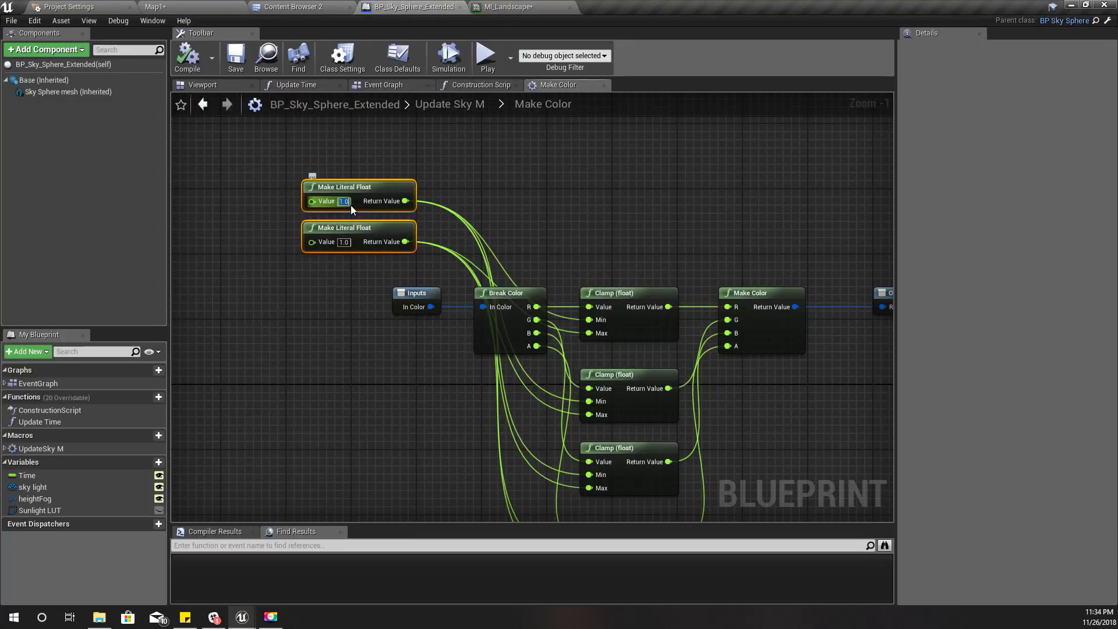
pyautogui.write('0.5')
pyautogui.press('Return')
pyautogui.click(187, 55)
pyautogui.click(181, 7)
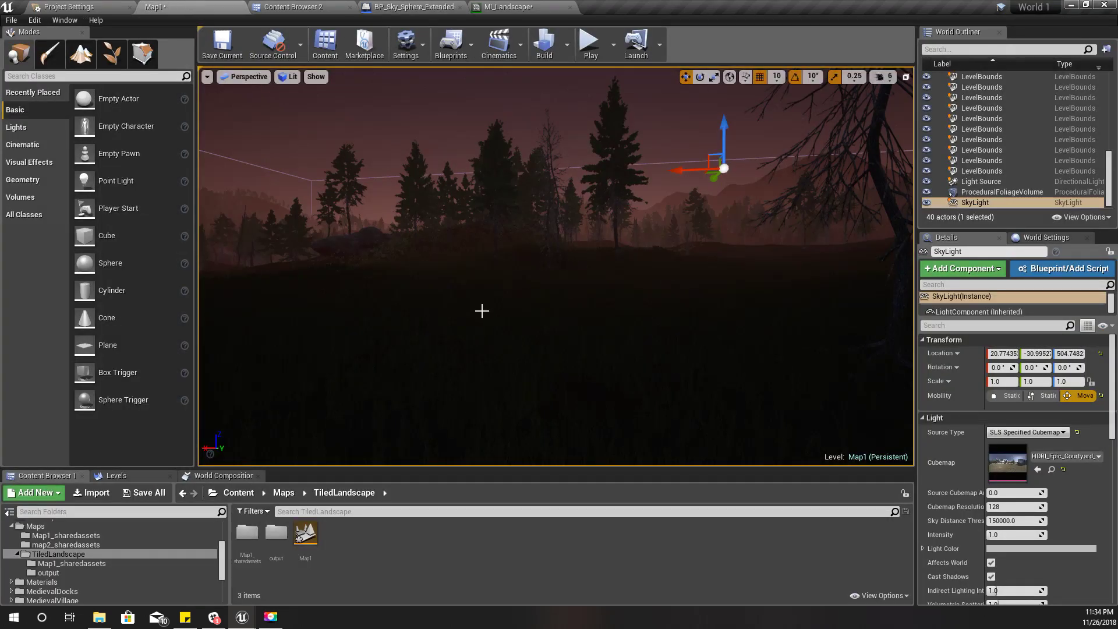
pyautogui.moveTo(482, 311); pyautogui.dragTo(216, 305, button='right')
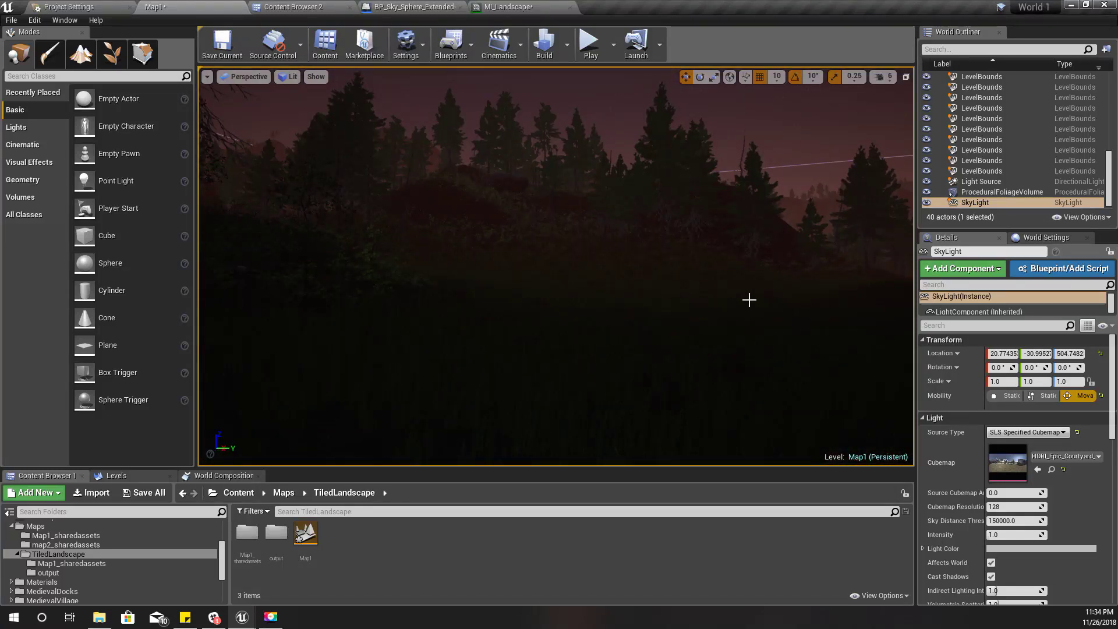
# - Select the sky sphere in Map1, adjust its Time to about 1.84 and look over the dark ground
pyautogui.click(794, 110)
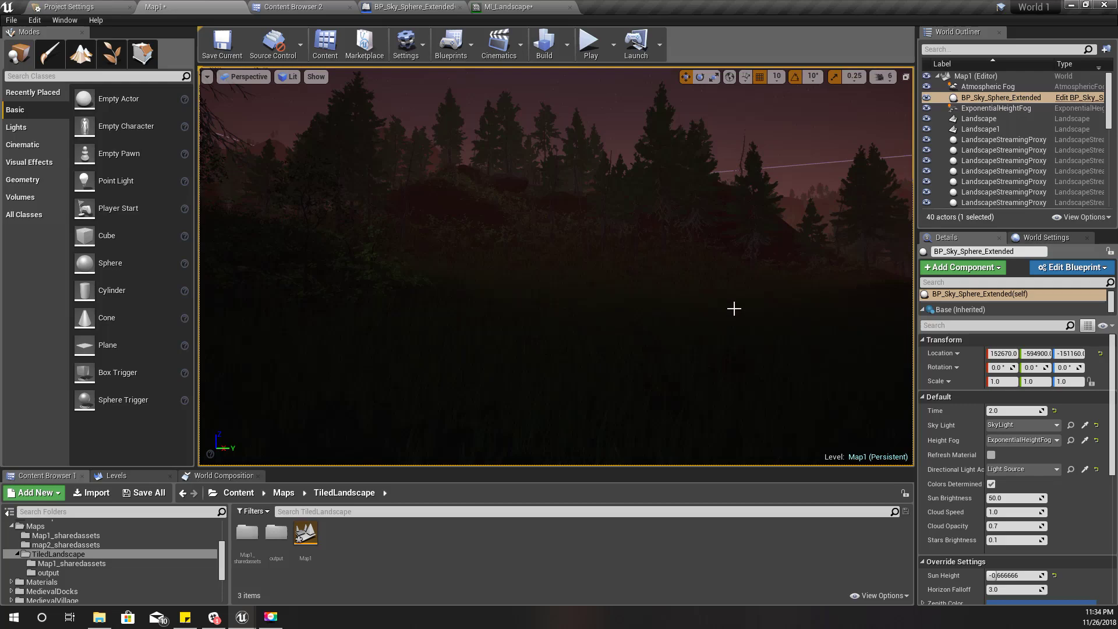
pyautogui.moveTo(734, 310); pyautogui.dragTo(732, 278, button='right')
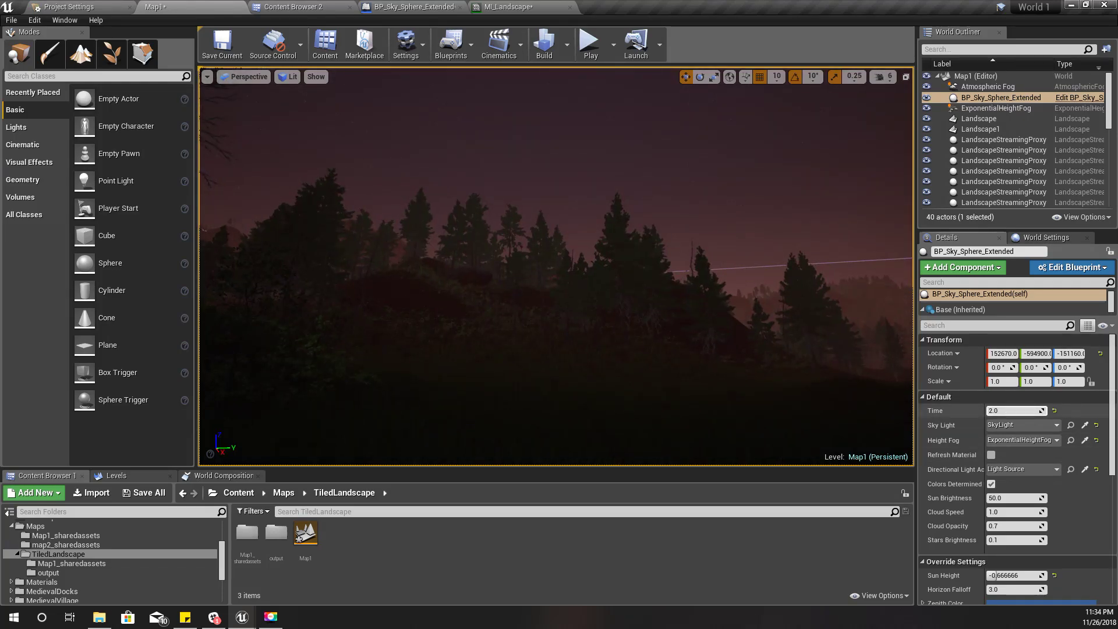
pyautogui.moveTo(1013, 410)
pyautogui.mouseDown()
pyautogui.moveTo(1060, 410)
pyautogui.moveTo(1013, 411)
pyautogui.mouseUp()
pyautogui.moveTo(650, 296); pyautogui.dragTo(702, 347, button='right')
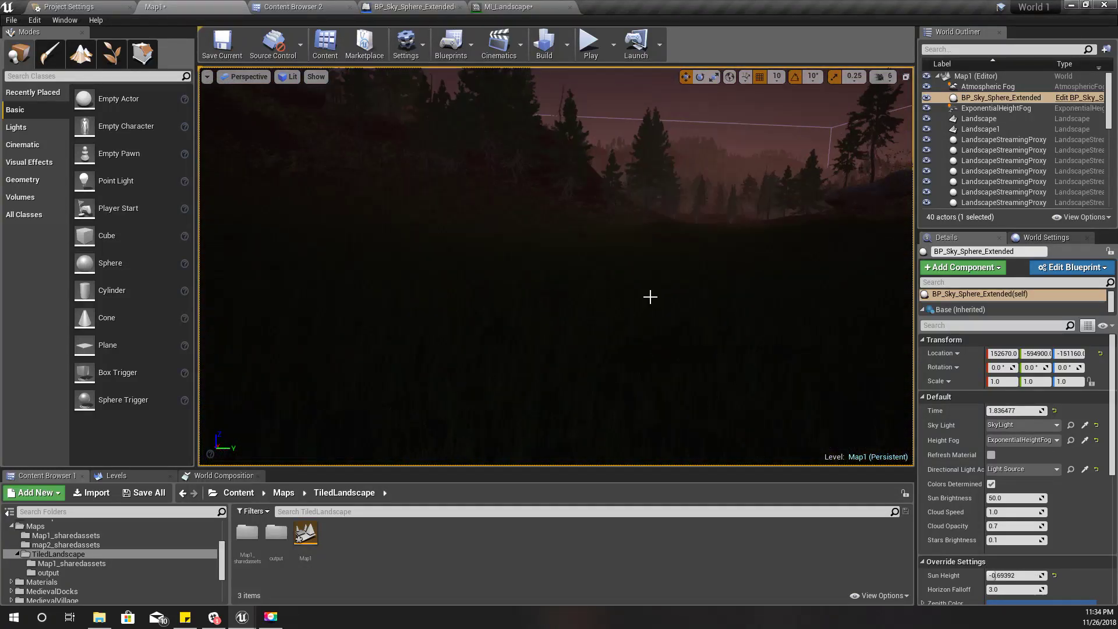
# - Play the level in a full-screen viewport, run the character through the forest to examine the lighting, and end the session
pyautogui.press('F11')
pyautogui.hotkey('alt', 'p')
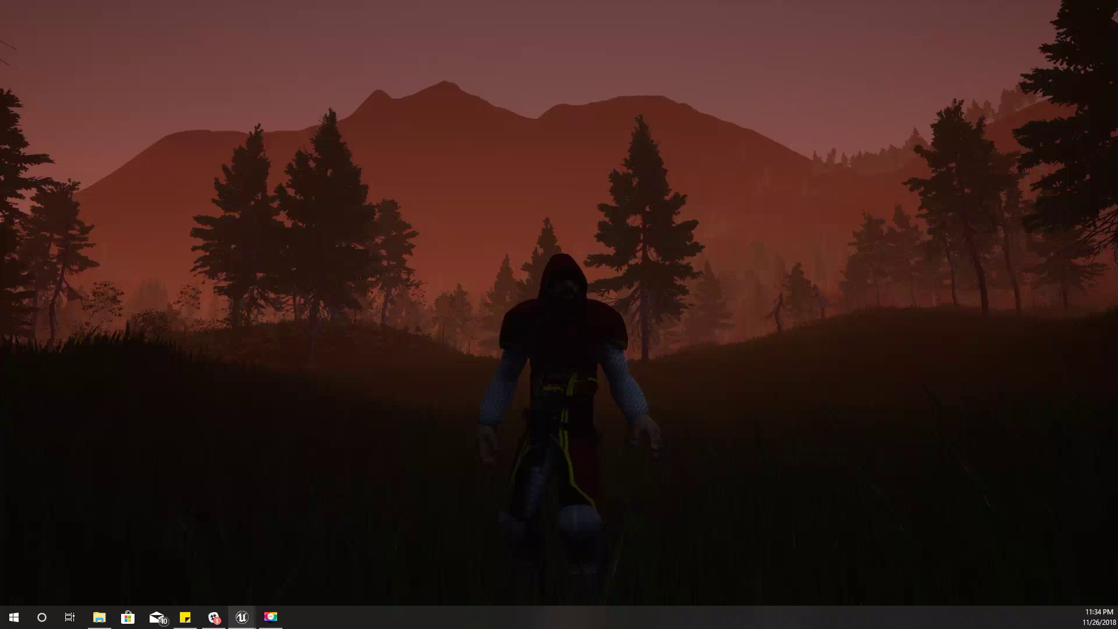
pyautogui.press('w')
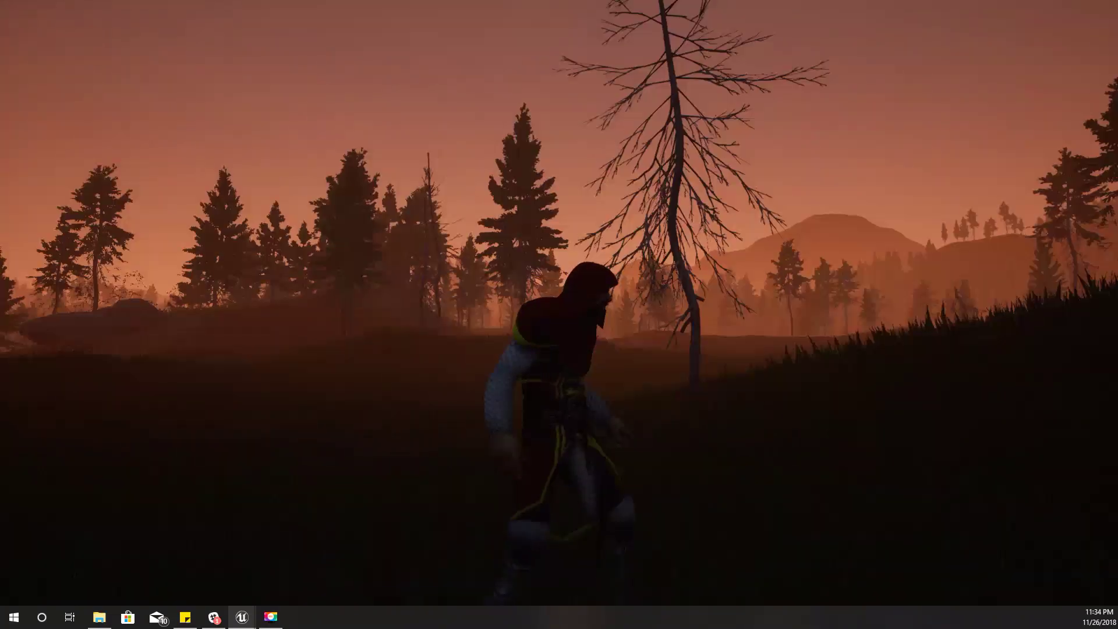
pyautogui.press('w')
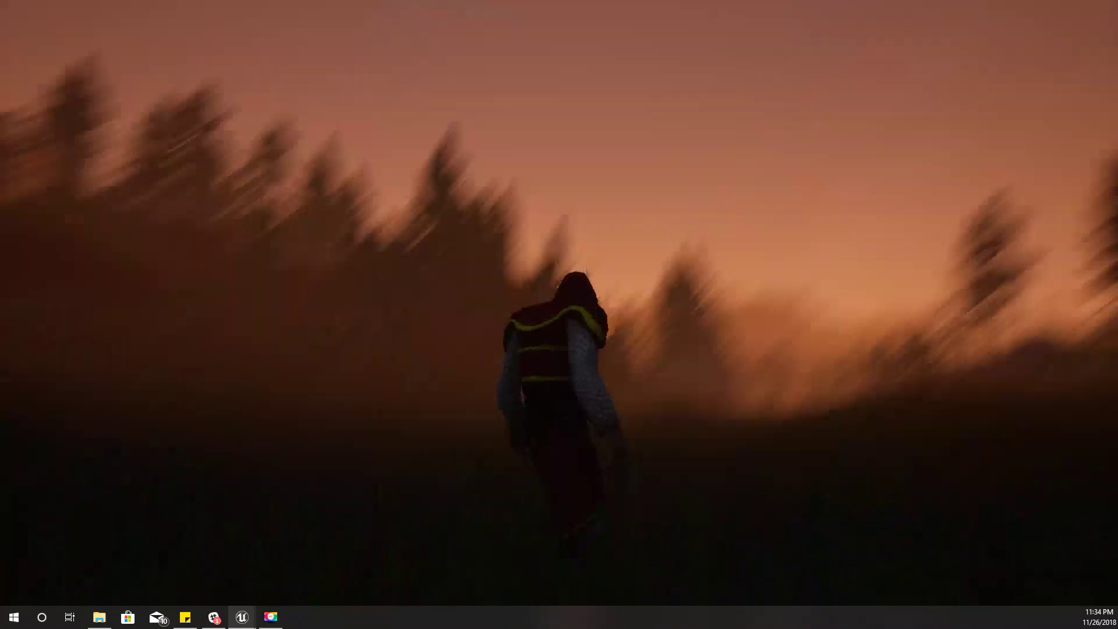
pyautogui.press('w')
pyautogui.press('w')
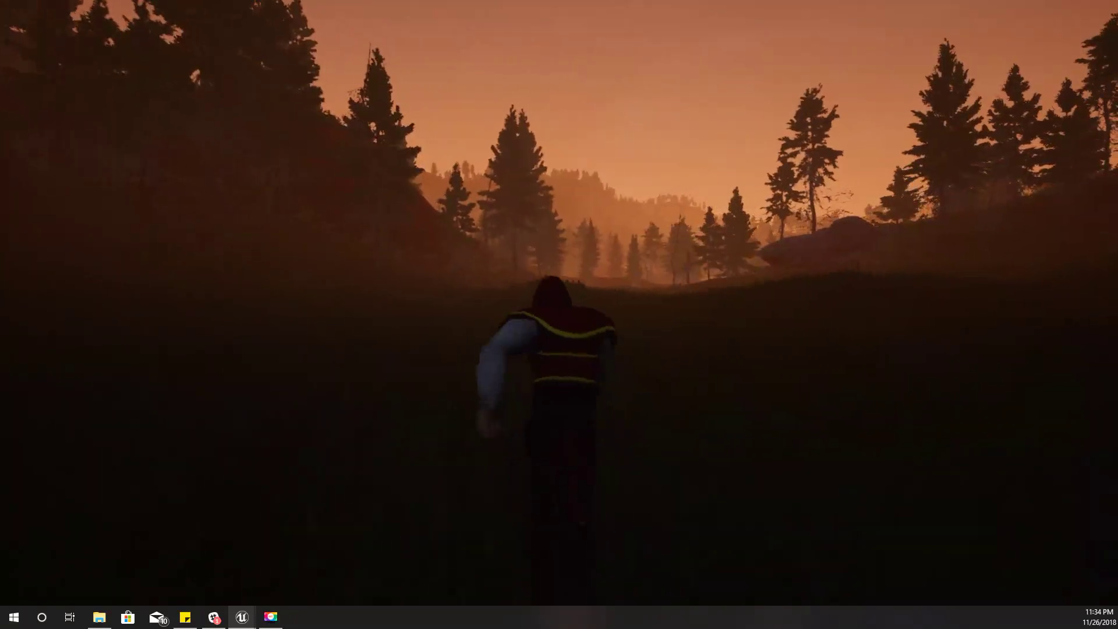
pyautogui.press('Escape')
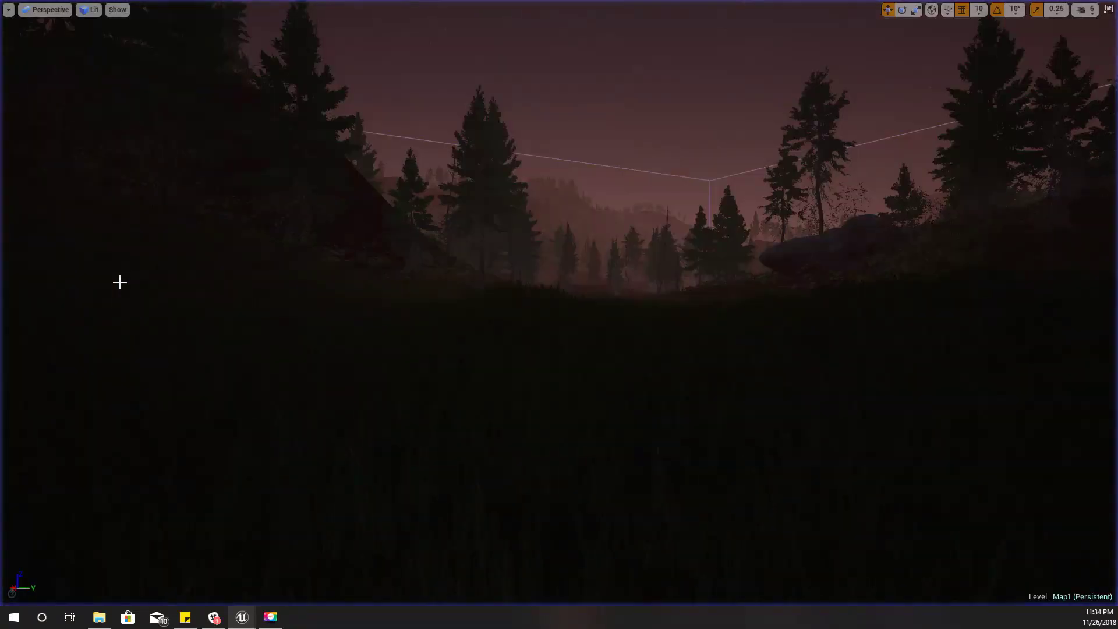
pyautogui.press('F11')
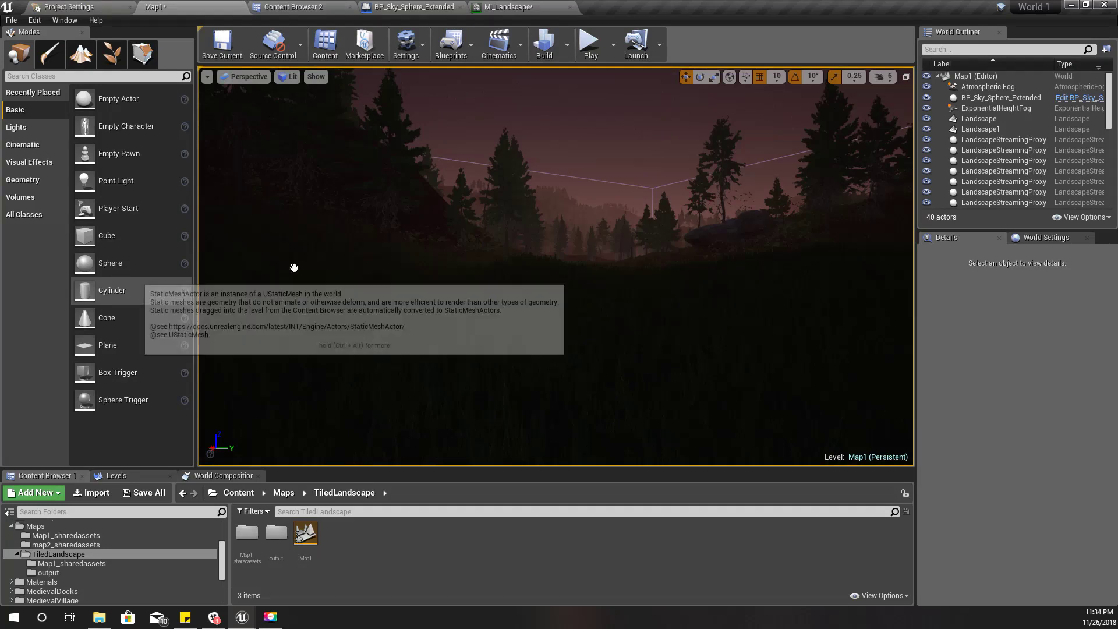
# - Select the sky sphere and step its Time through 2, 3 and 4 to compare the lighting
pyautogui.click(777, 201)
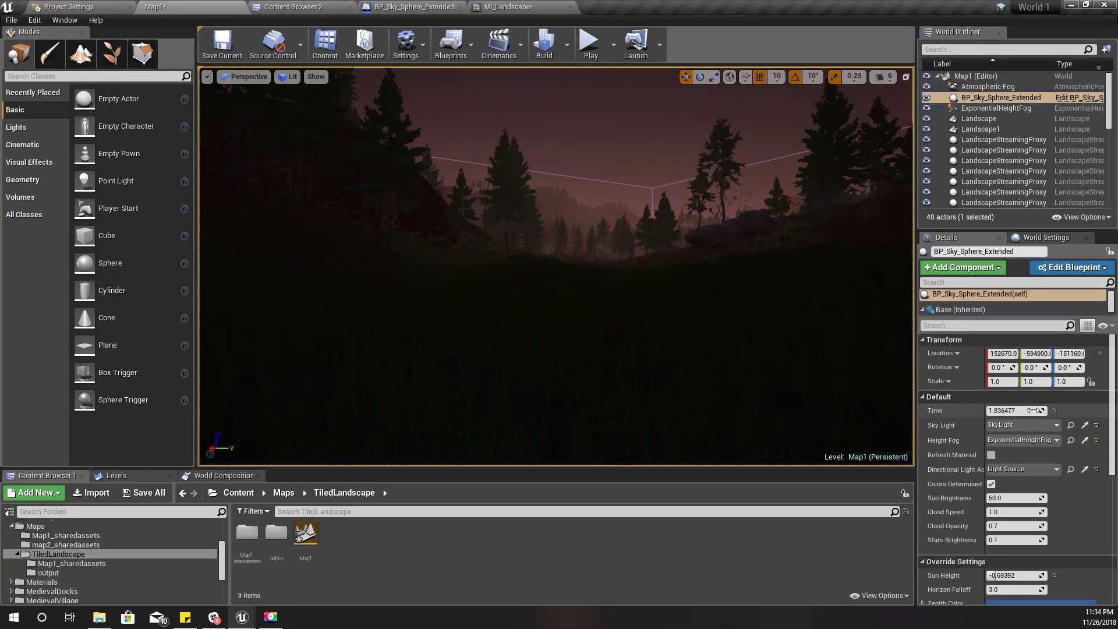
pyautogui.click(1014, 410)
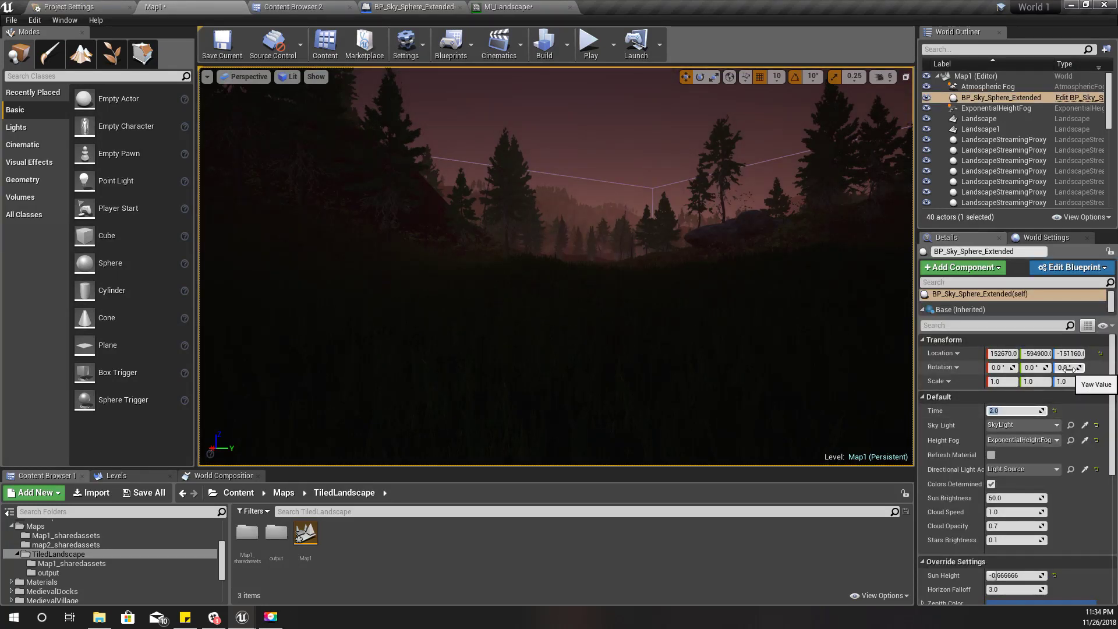
pyautogui.write('3')
pyautogui.press('Return')
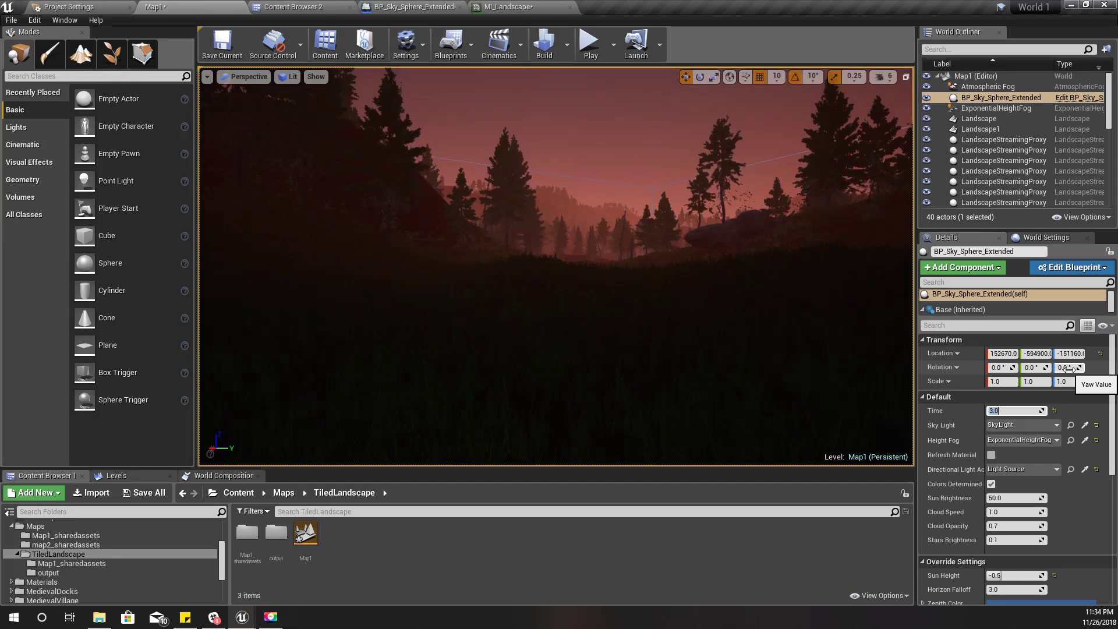
pyautogui.write('4')
pyautogui.press('Return')
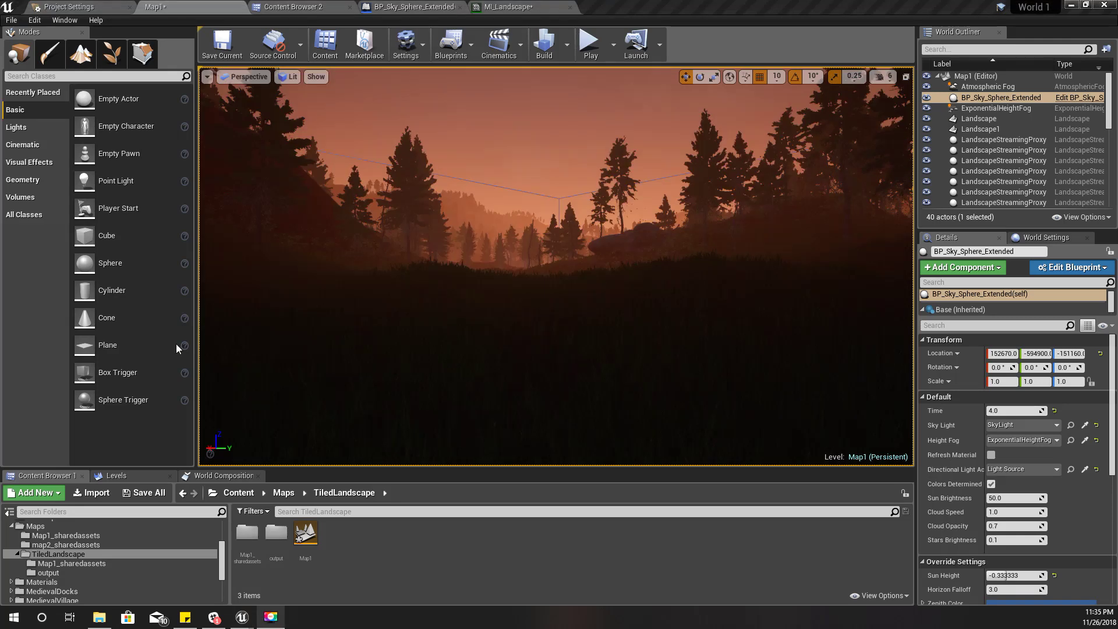
pyautogui.moveTo(637, 275); pyautogui.dragTo(569, 240, button='right')
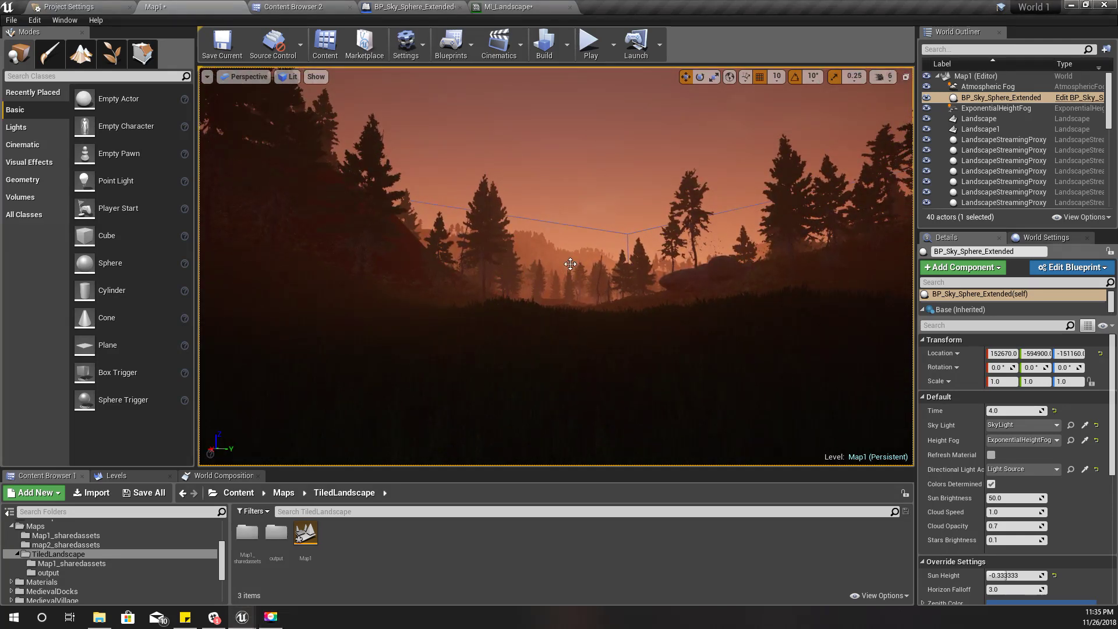
# - Select ExponentialHeightFog and toggle its visibility off and on to examine the fog's effect on the scene
pyautogui.click(996, 109)
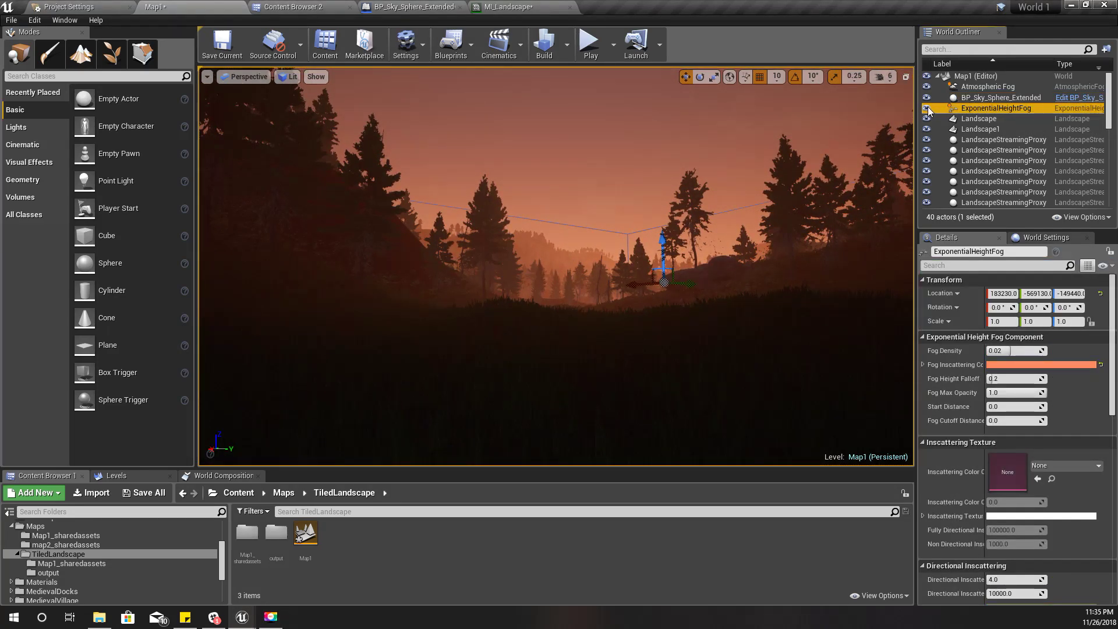
pyautogui.click(927, 108)
pyautogui.click(927, 109)
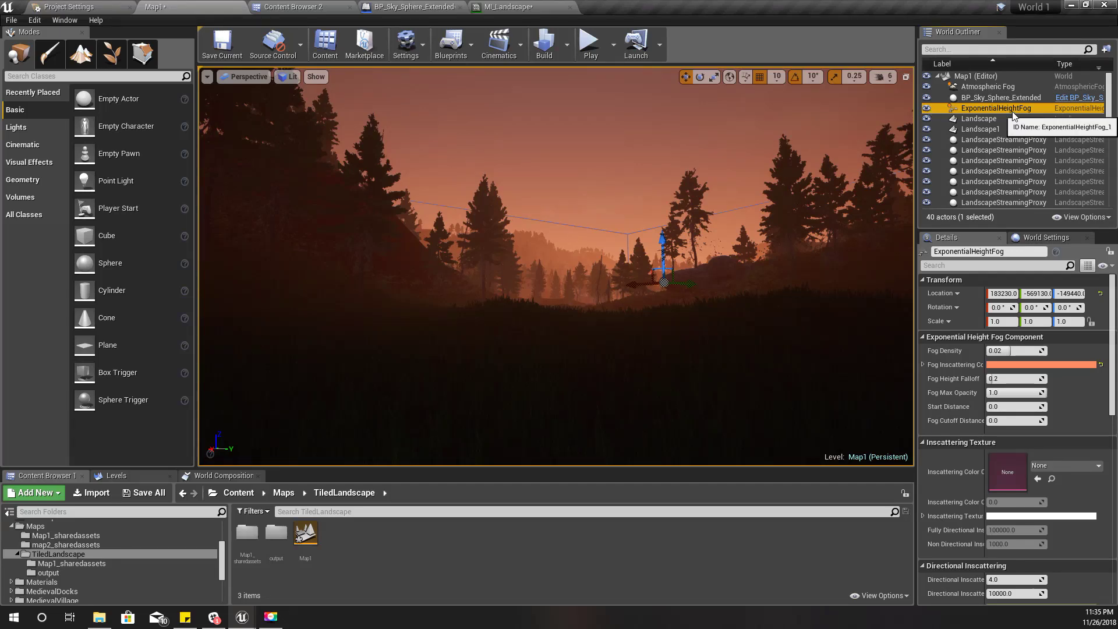
# - Compare the clamp graph with the height fog's inscattering color setting, and open the parent Update Sky M graph
pyautogui.click(411, 7)
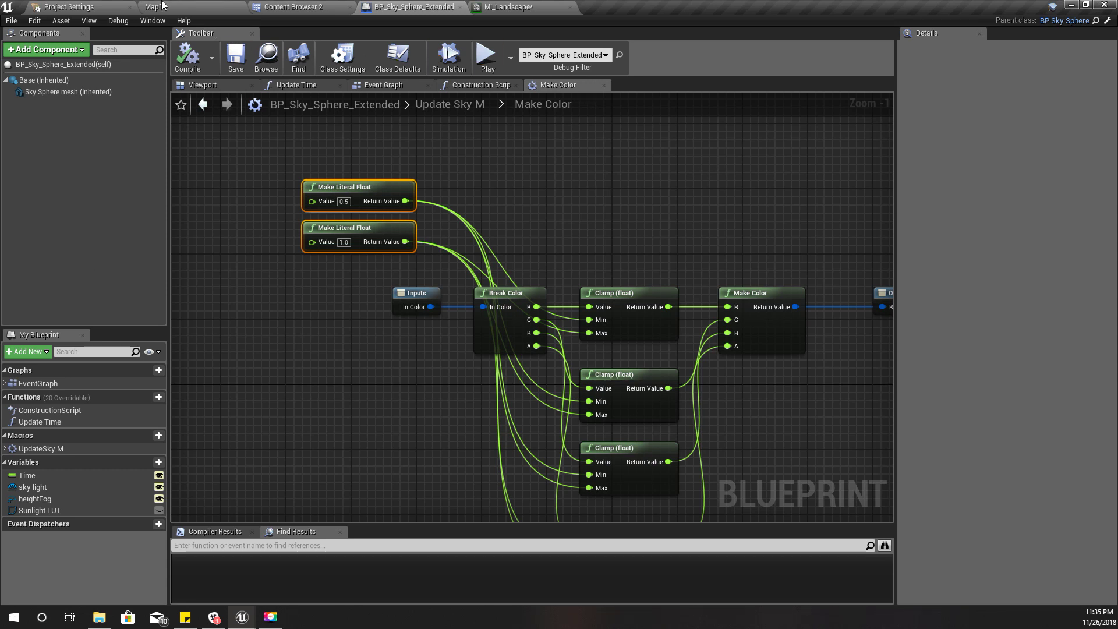
pyautogui.click(186, 7)
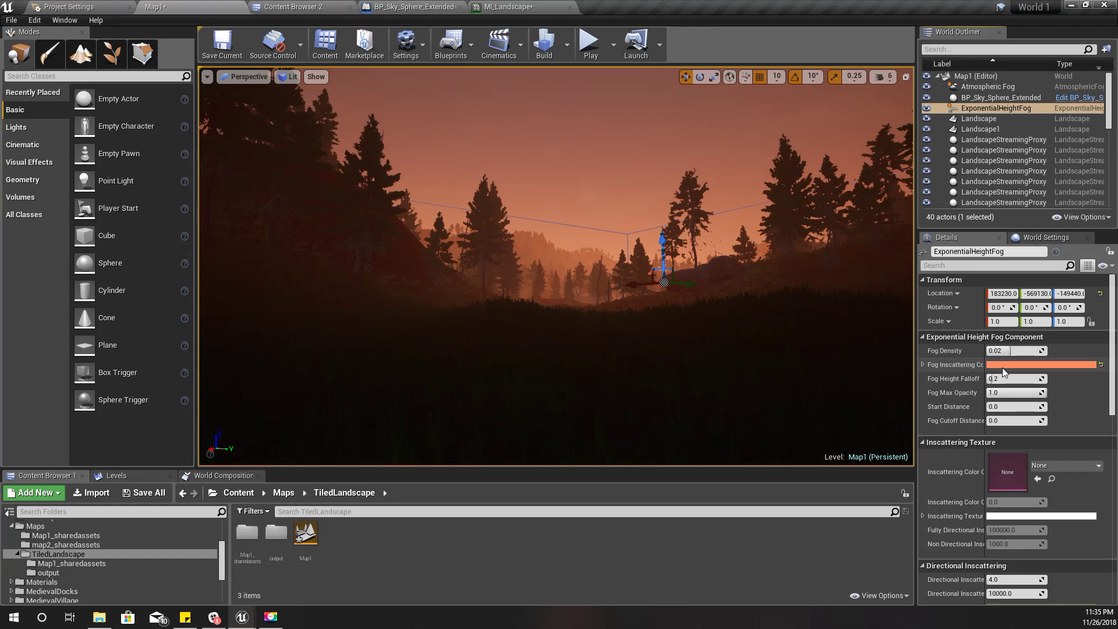
pyautogui.click(410, 7)
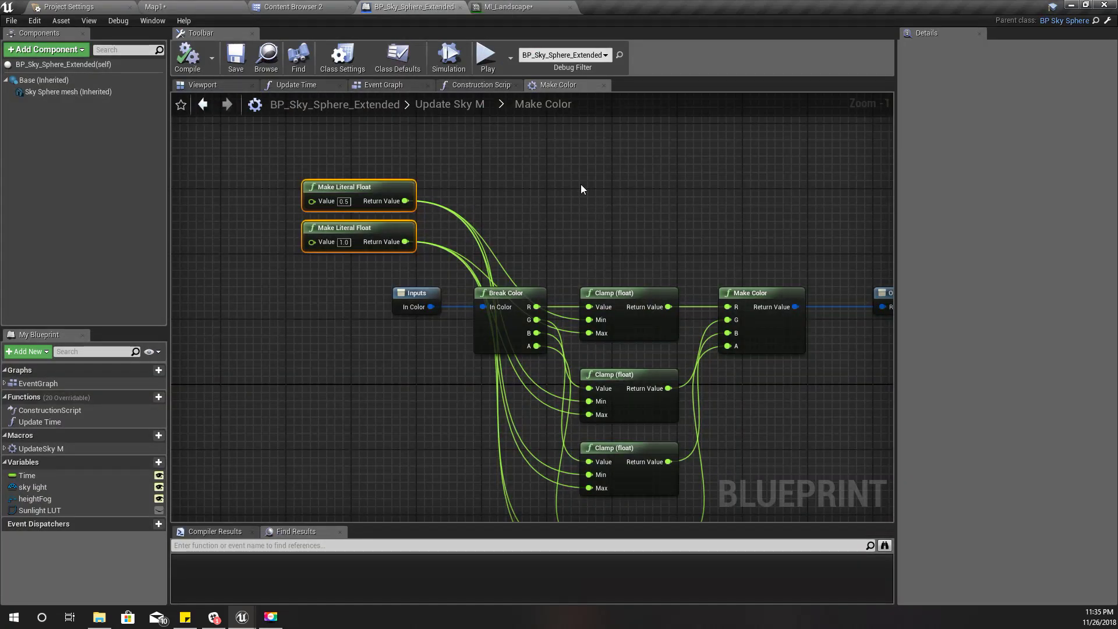
pyautogui.click(449, 104)
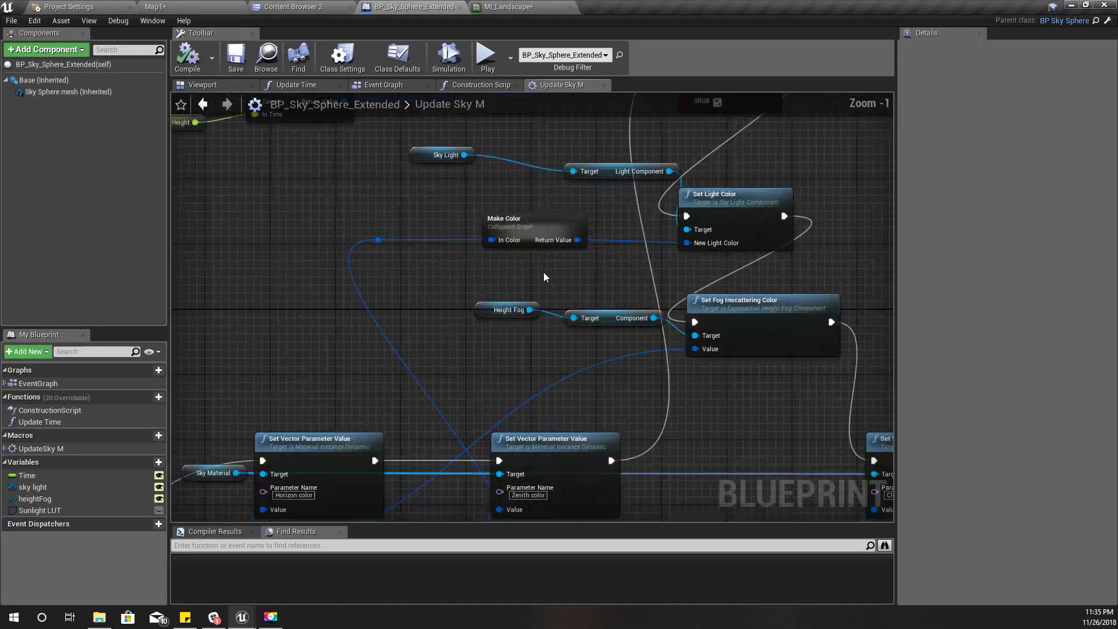
# - Move the Height Fog and Component nodes away from Set Fog Inscattering Color and trace where its Value input comes from
pyautogui.moveTo(465, 289); pyautogui.dragTo(560, 304)
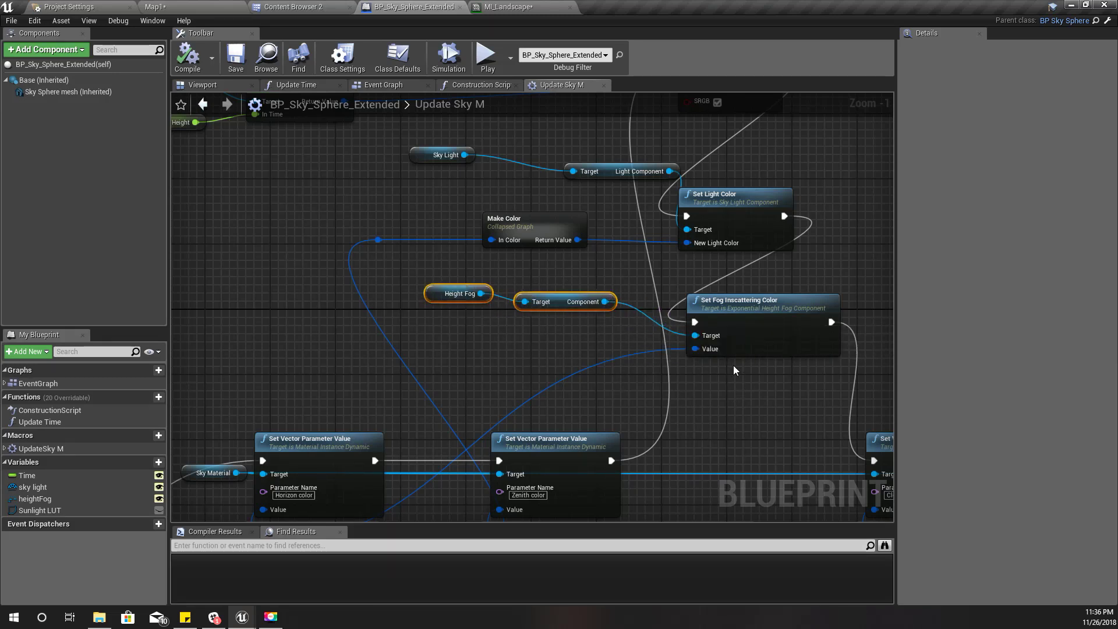
pyautogui.moveTo(711, 319); pyautogui.dragTo(680, 316, button='right')
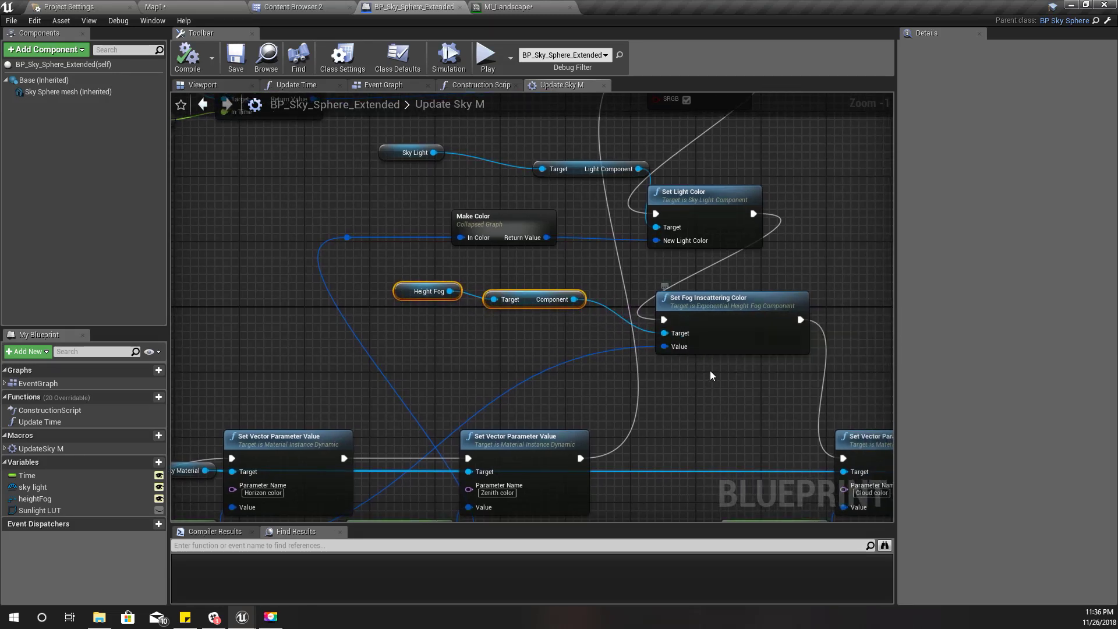
pyautogui.moveTo(705, 385); pyautogui.dragTo(777, 285, button='right')
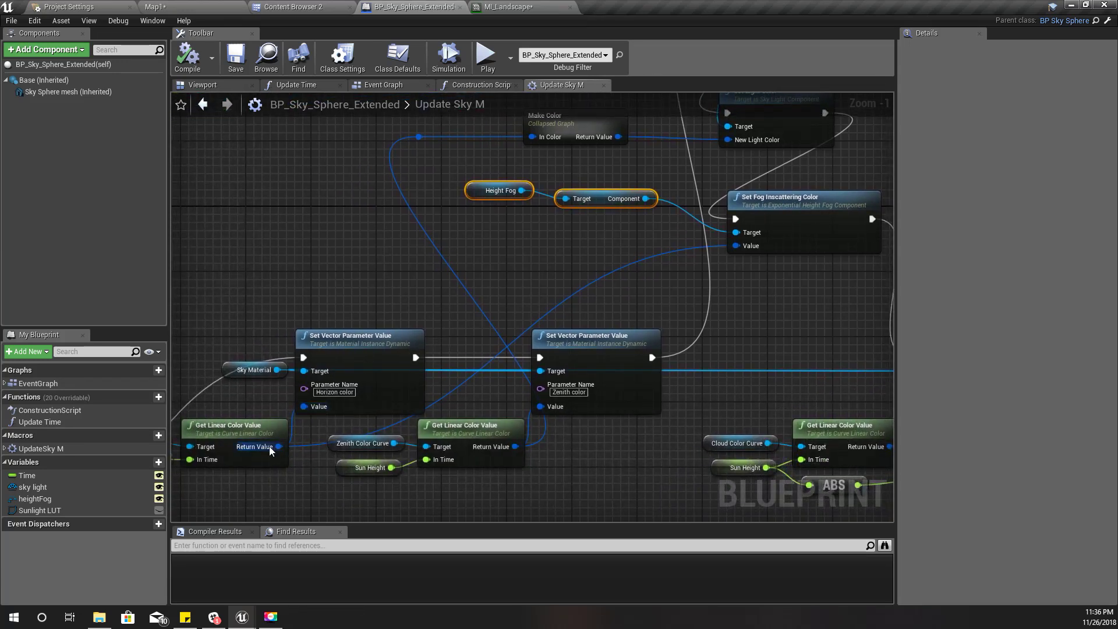
pyautogui.moveTo(243, 494); pyautogui.dragTo(213, 508, button='right')
pyautogui.moveTo(254, 316); pyautogui.dragTo(262, 344, button='right')
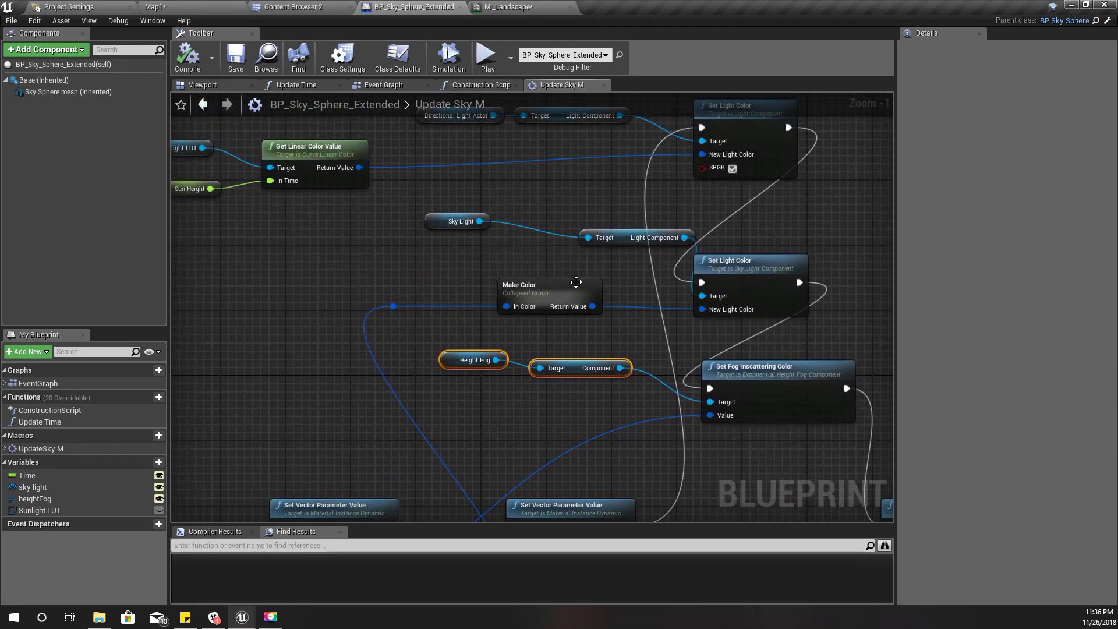
# - Move the Make Color collapsed node up and place a duplicate of it directly below, above the Height Fog node
pyautogui.moveTo(550, 283); pyautogui.dragTo(515, 259)
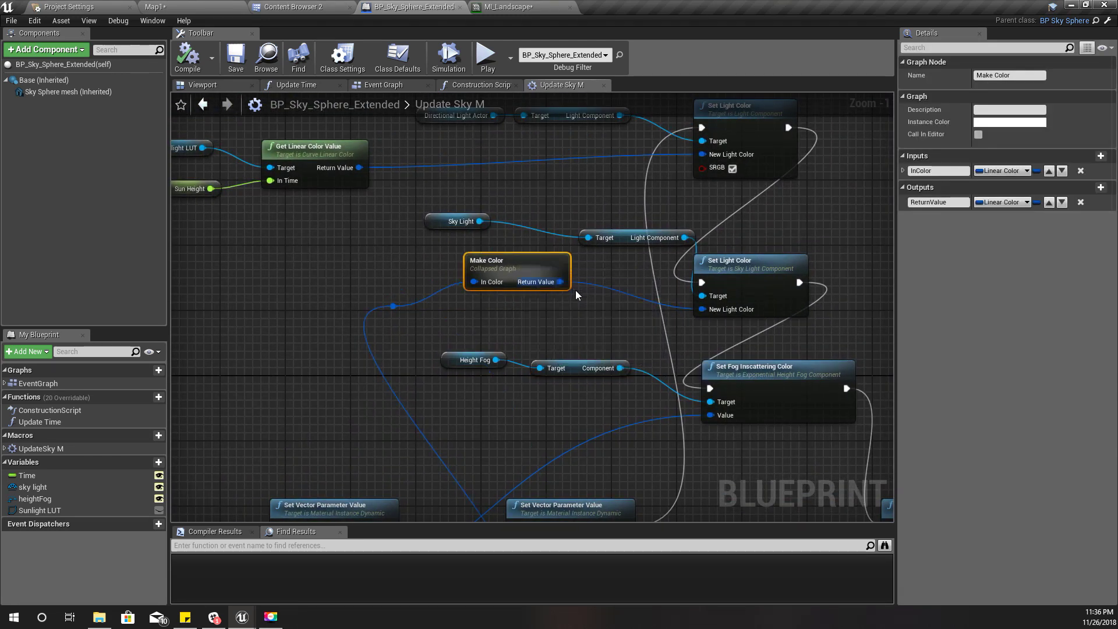
pyautogui.hotkey('ctrl', 'w')
pyautogui.moveTo(623, 313); pyautogui.dragTo(508, 313)
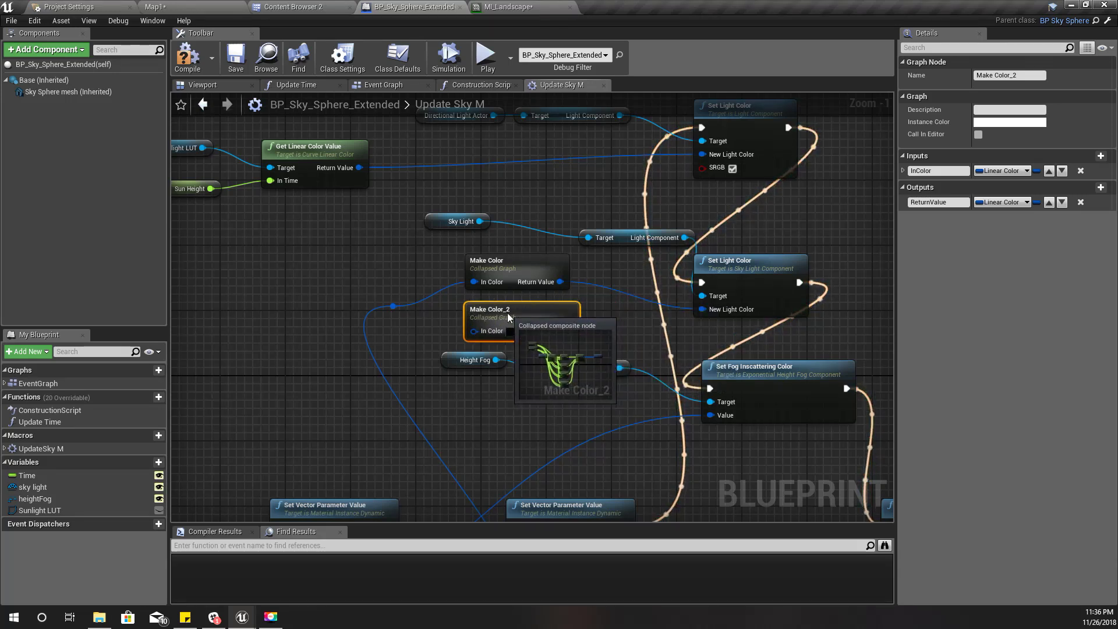
# - Wire the sunlight Get Linear Color Value through Make Color_2 into the Set Fog Inscattering Color Value, and compile the blueprint
pyautogui.moveTo(569, 331); pyautogui.dragTo(711, 415)
pyautogui.moveTo(333, 236); pyautogui.dragTo(356, 237, button='right')
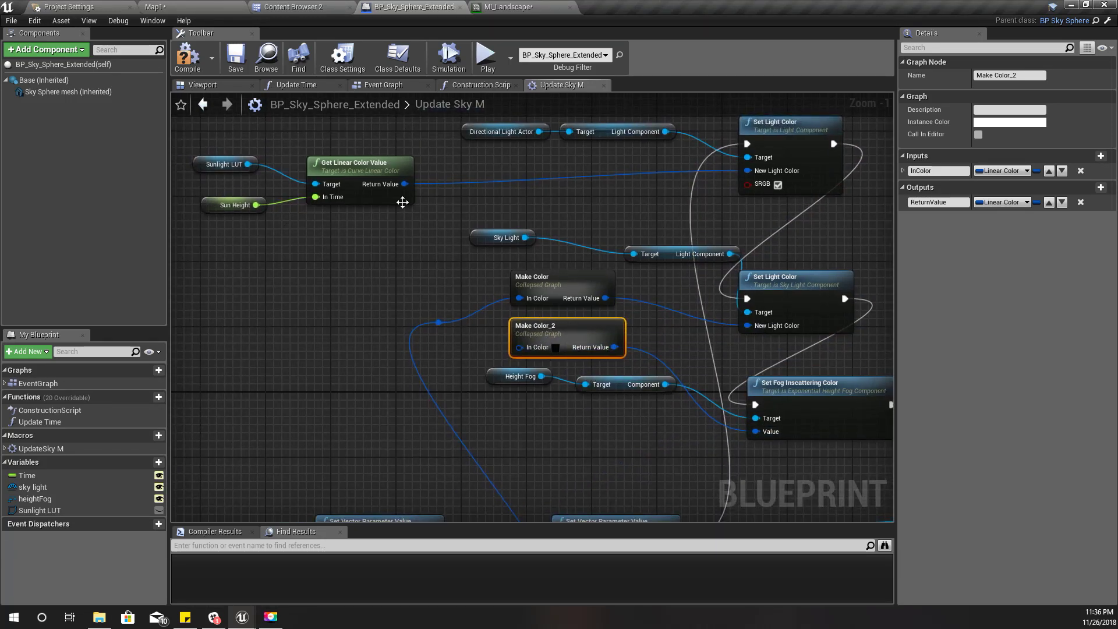
pyautogui.moveTo(404, 184); pyautogui.dragTo(523, 350)
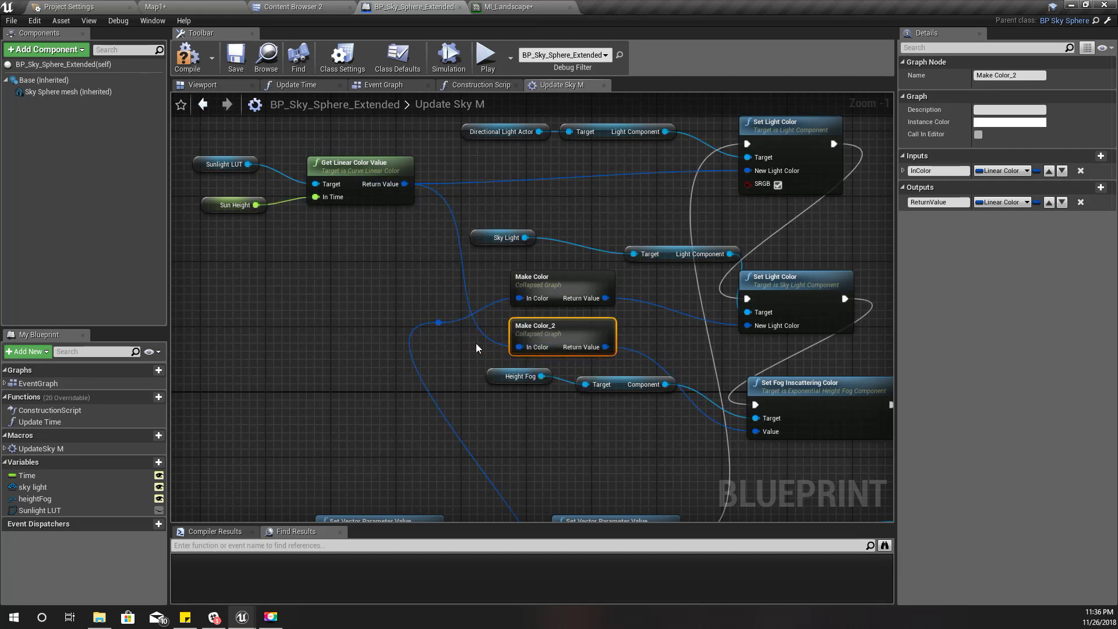
pyautogui.click(187, 59)
# - In Map1, select BP_Sky_Sphere_Extended and set its Time to 1 to check the fog in the forest
pyautogui.click(154, 7)
pyautogui.moveTo(578, 285); pyautogui.dragTo(245, 283, button='right')
pyautogui.moveTo(468, 234); pyautogui.dragTo(468, 234, button='right')
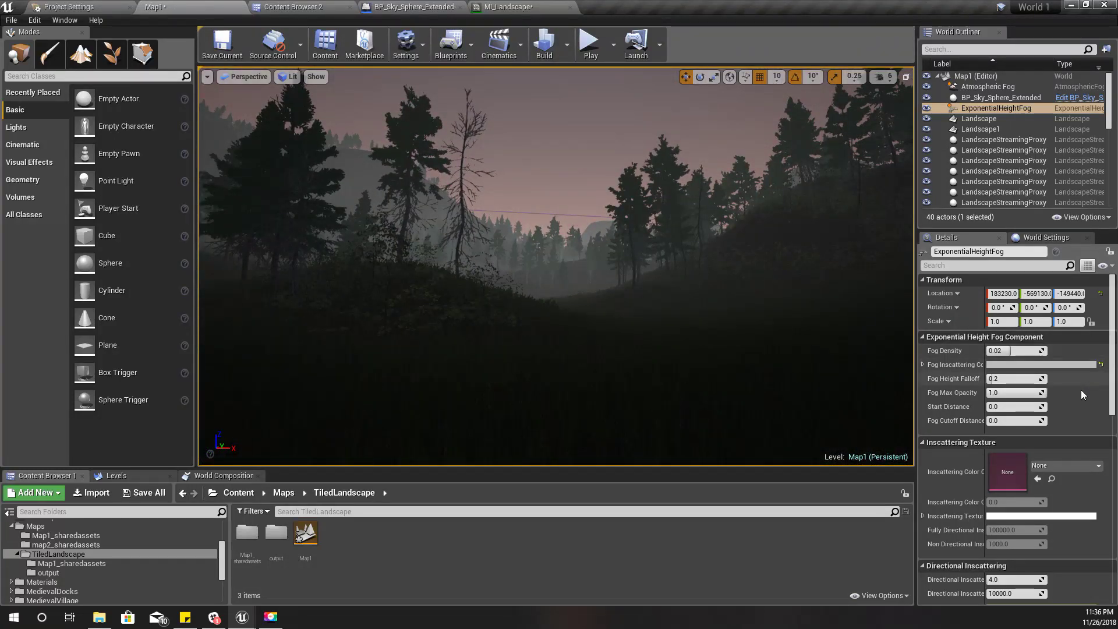
pyautogui.click(542, 93)
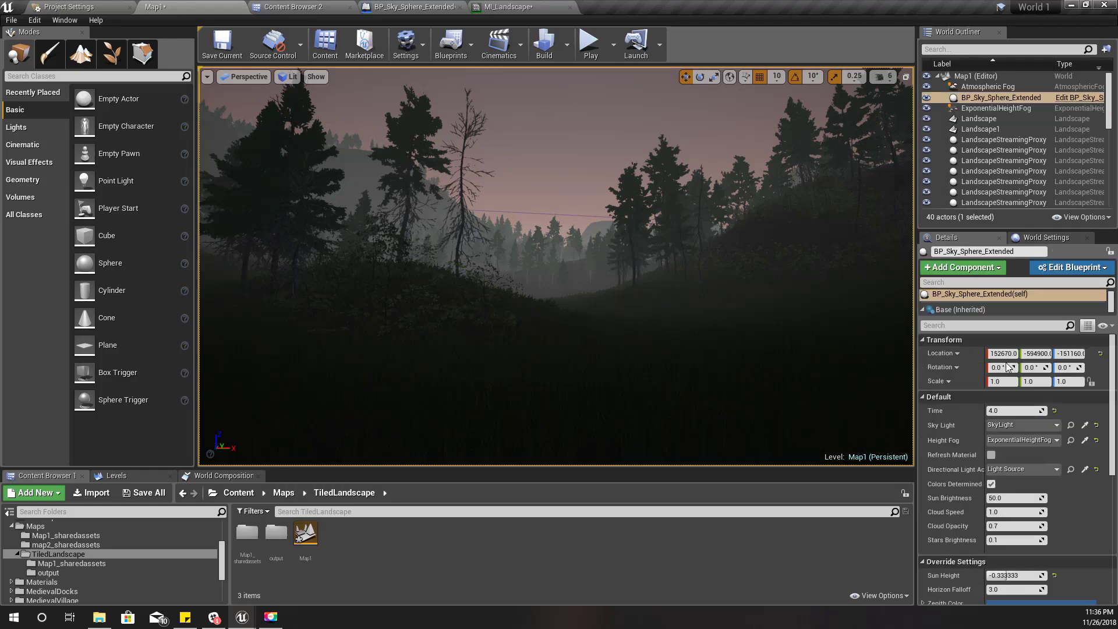
pyautogui.moveTo(1003, 575); pyautogui.dragTo(998, 575)
pyautogui.click(1011, 409)
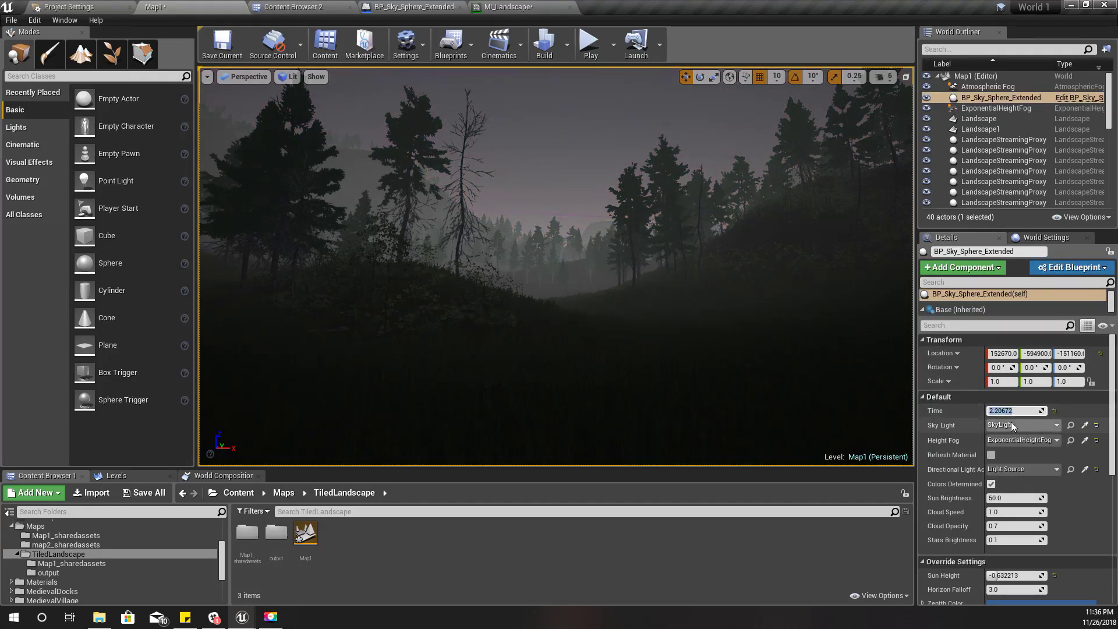
pyautogui.write('1')
pyautogui.press('Return')
pyautogui.moveTo(698, 279); pyautogui.dragTo(549, 265, button='right')
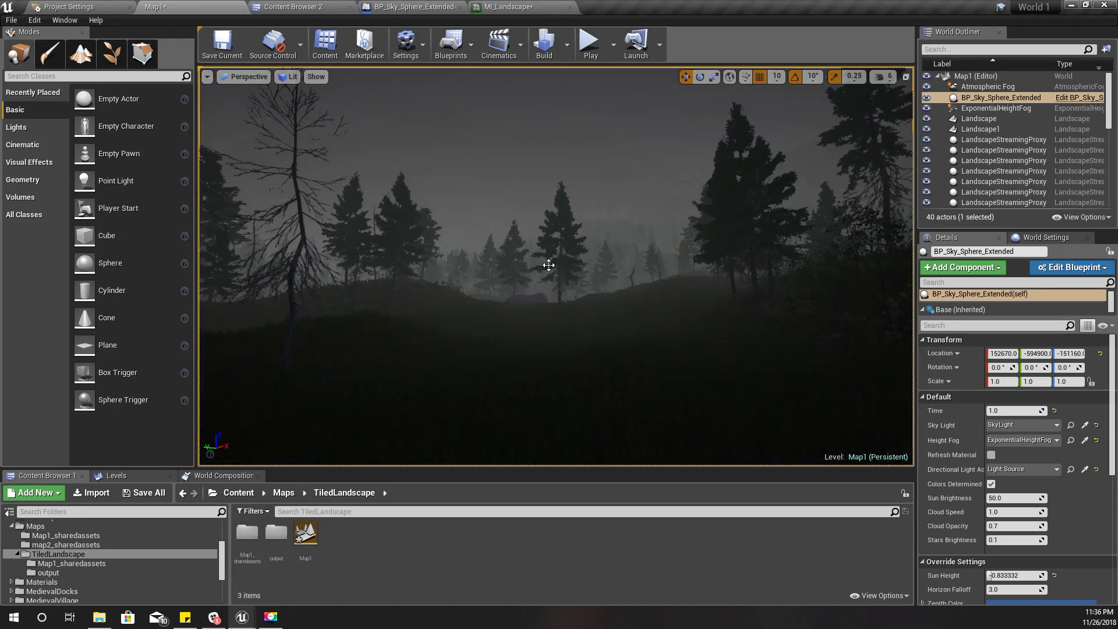
# - Play the level full screen, run the character through the forest to examine the fog color from night through day, and end the session
pyautogui.press('F11')
pyautogui.hotkey('alt', 'p')
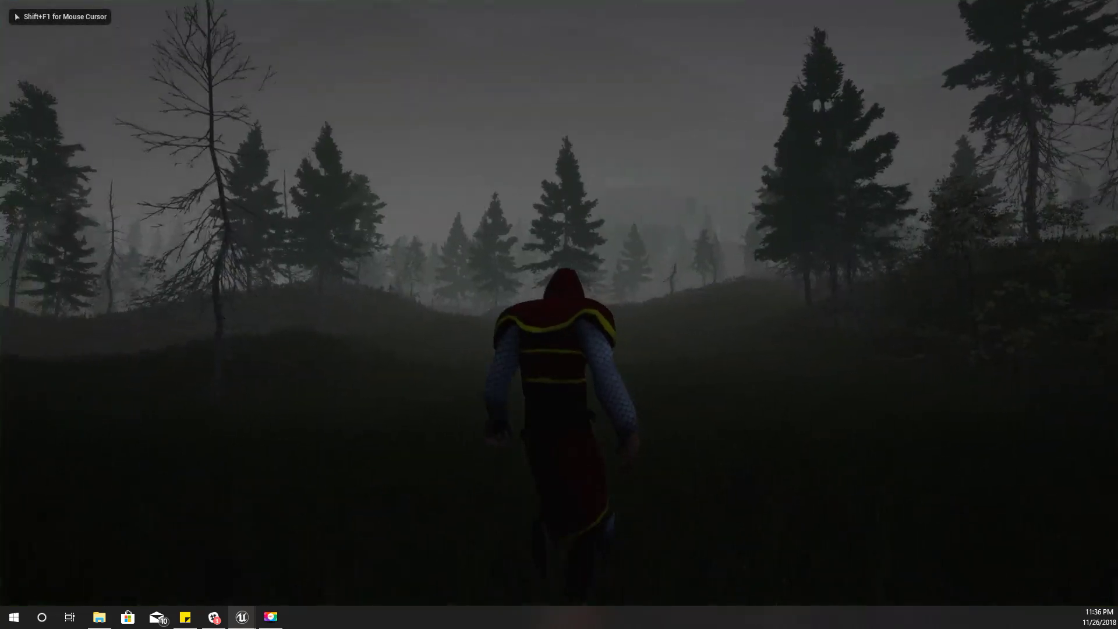
pyautogui.press('d')
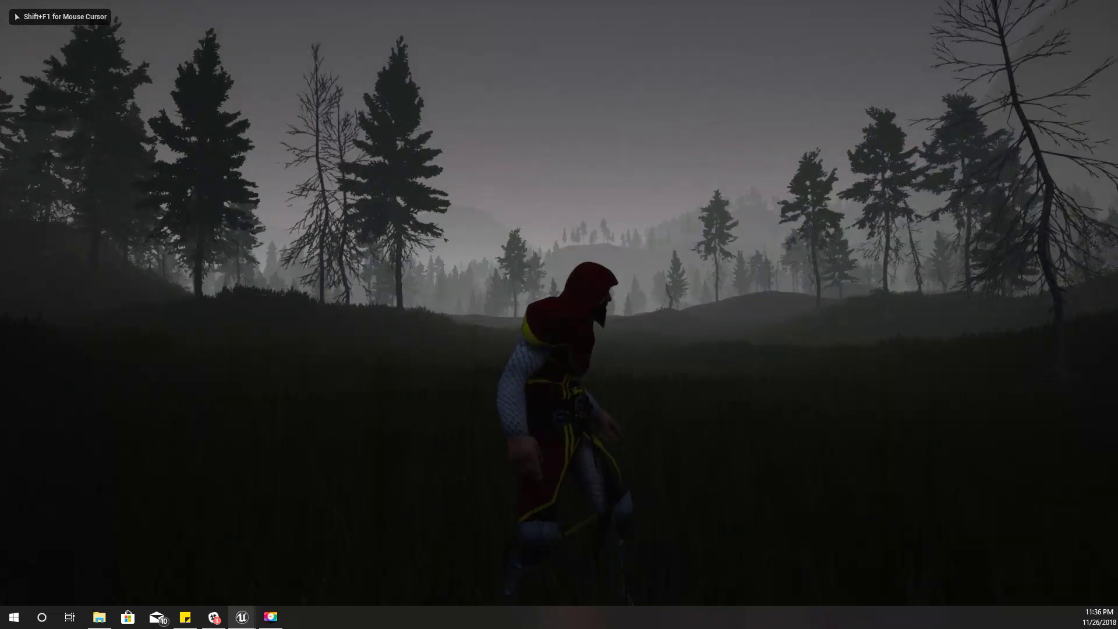
pyautogui.press('s')
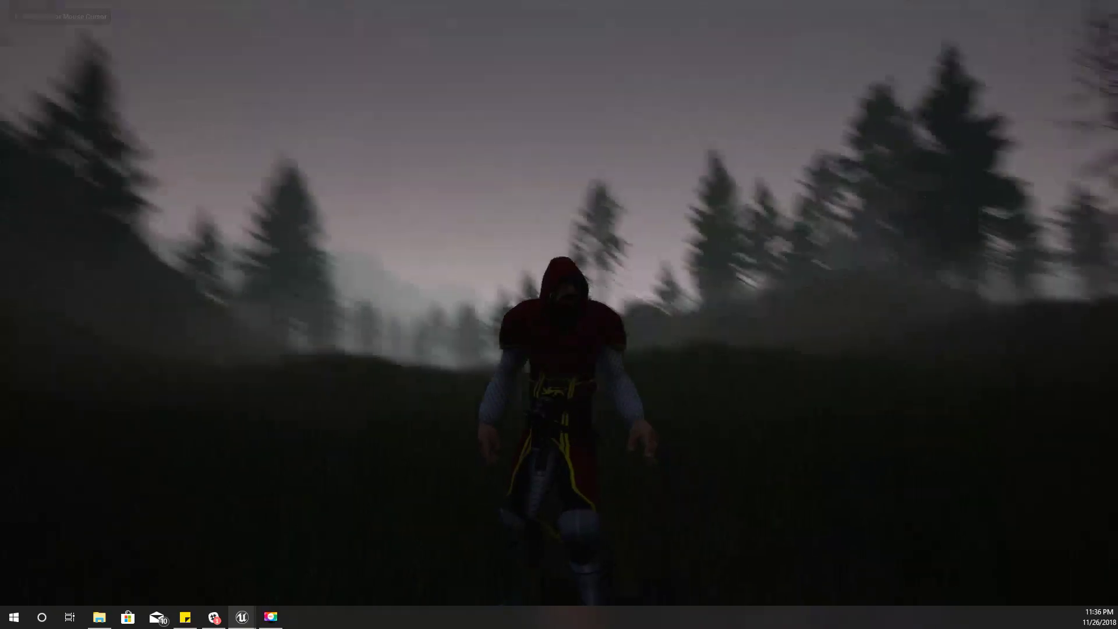
pyautogui.press('w')
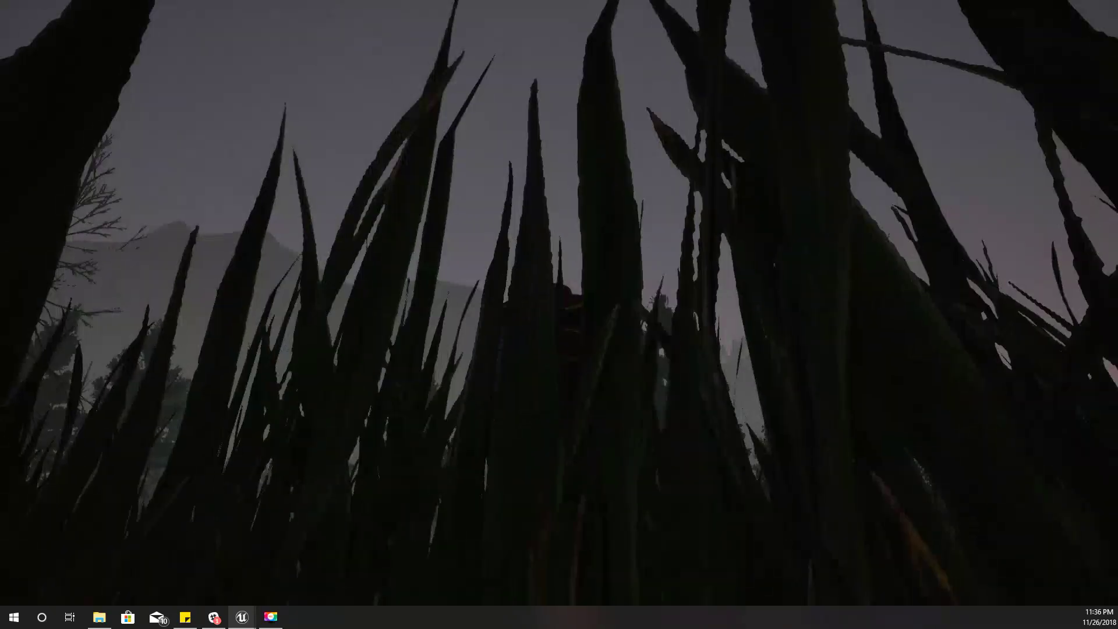
pyautogui.press('w')
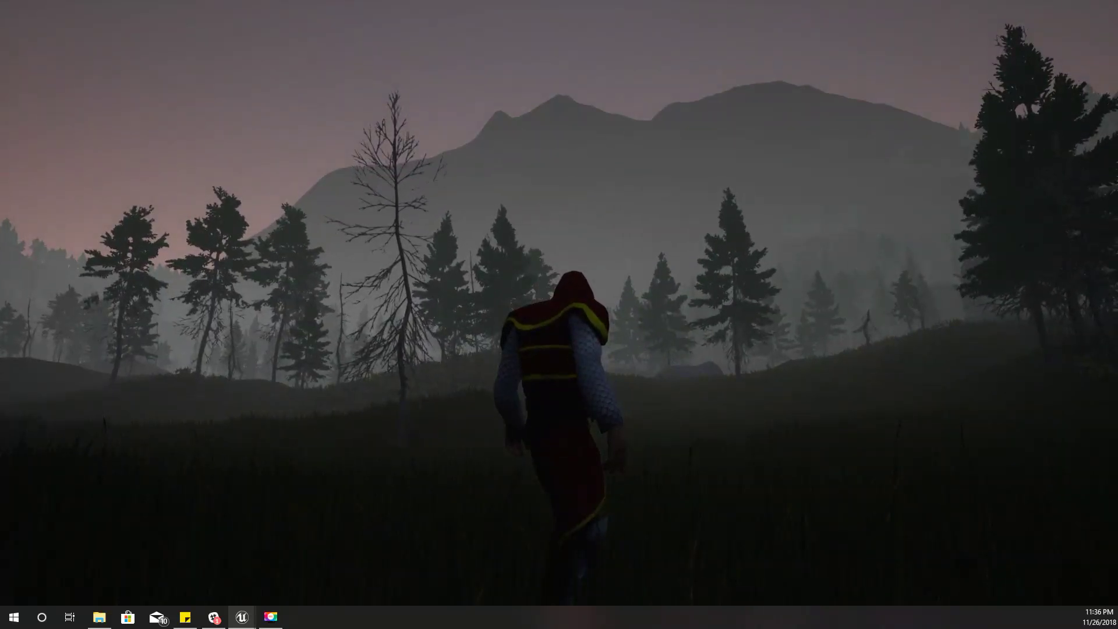
pyautogui.press('d')
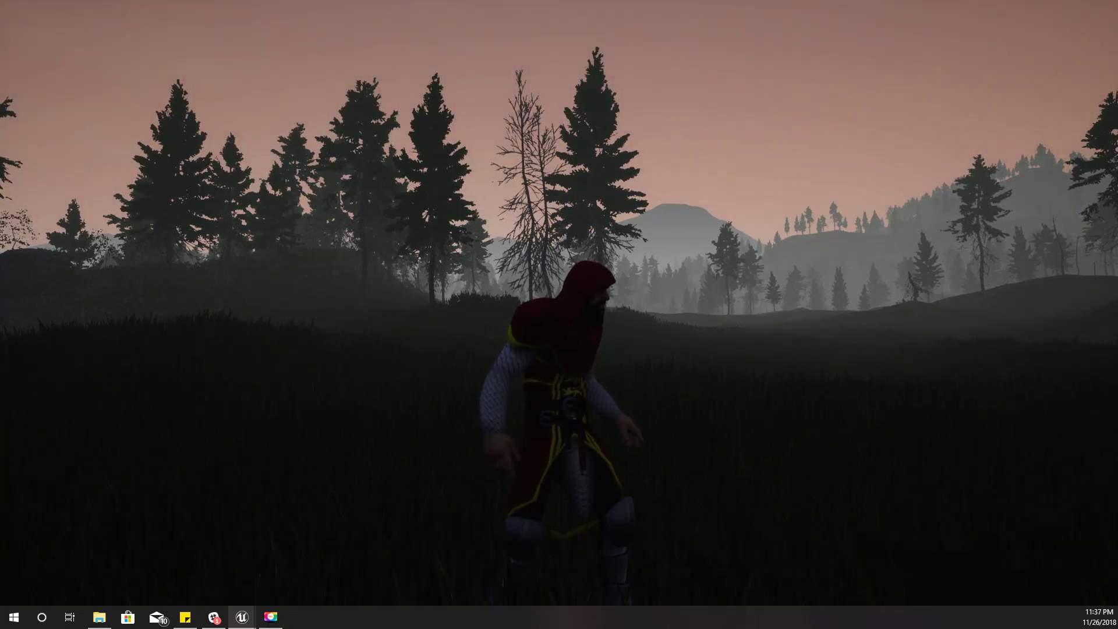
pyautogui.press('s')
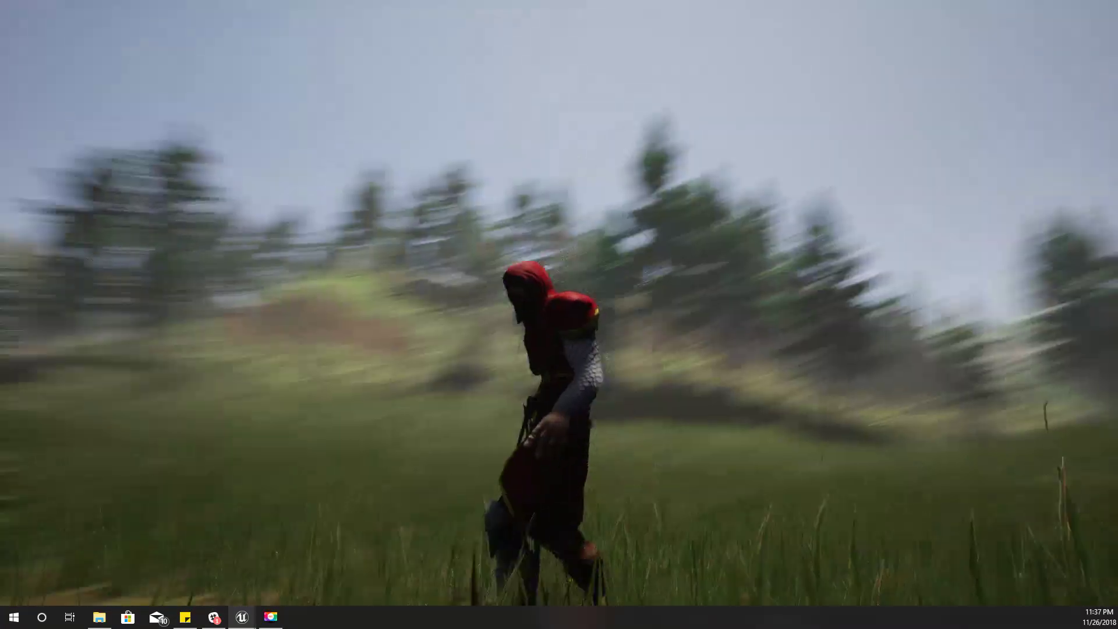
pyautogui.press('d')
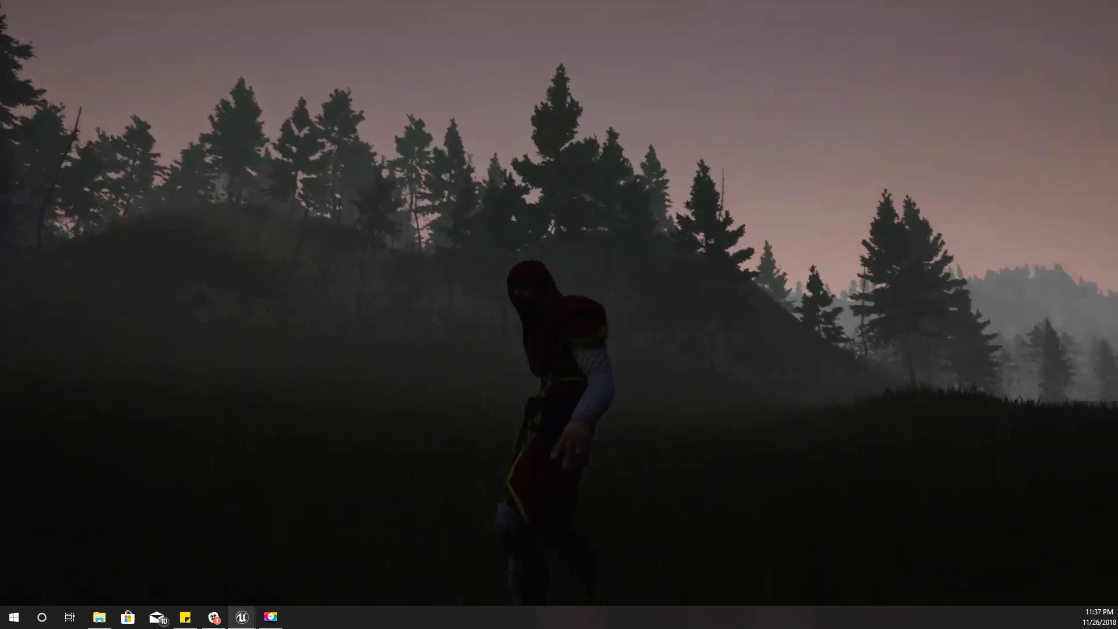
pyautogui.press('w')
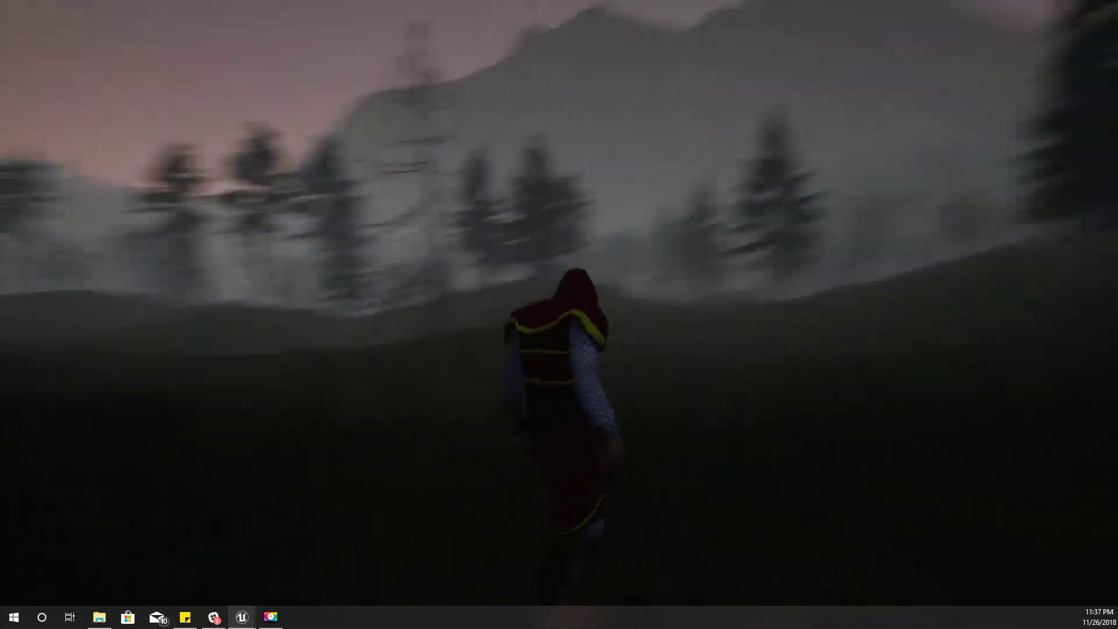
pyautogui.press('w')
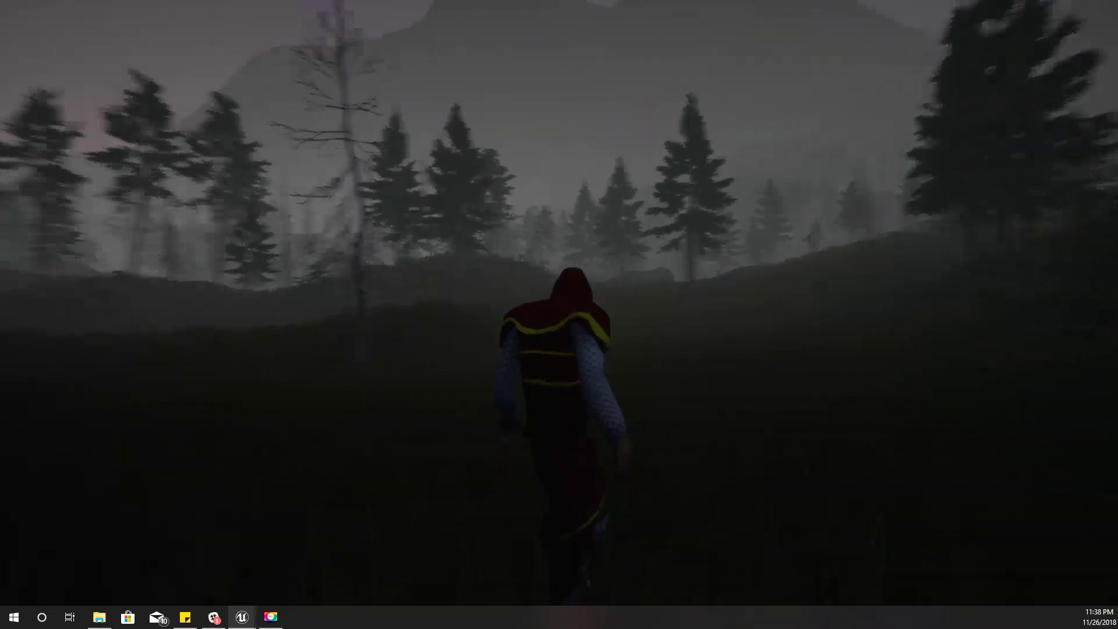
pyautogui.press('d')
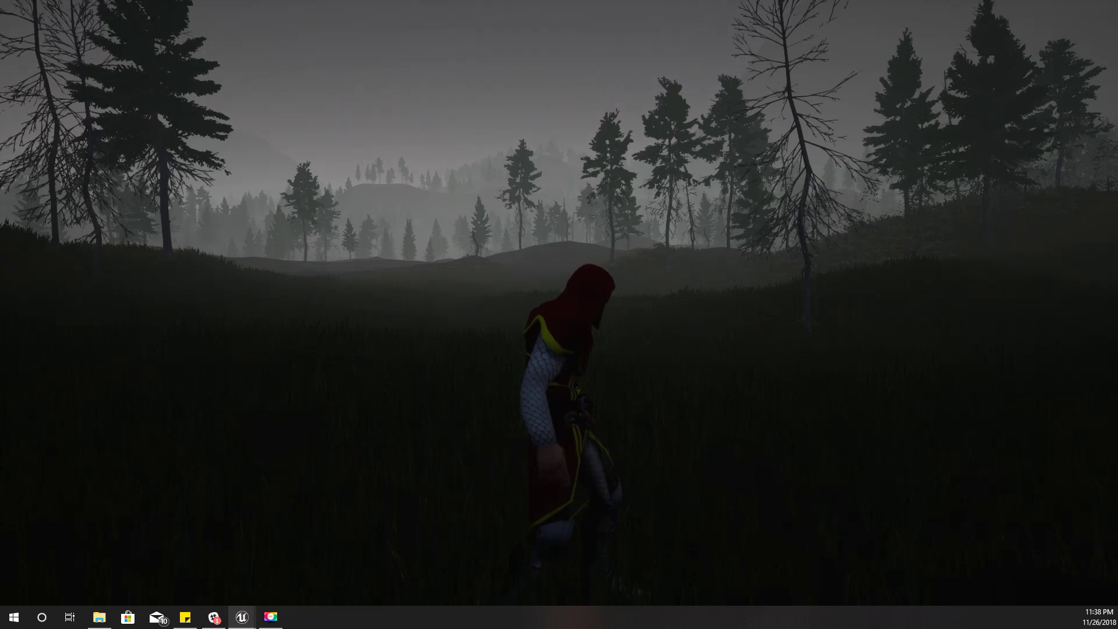
pyautogui.press('w')
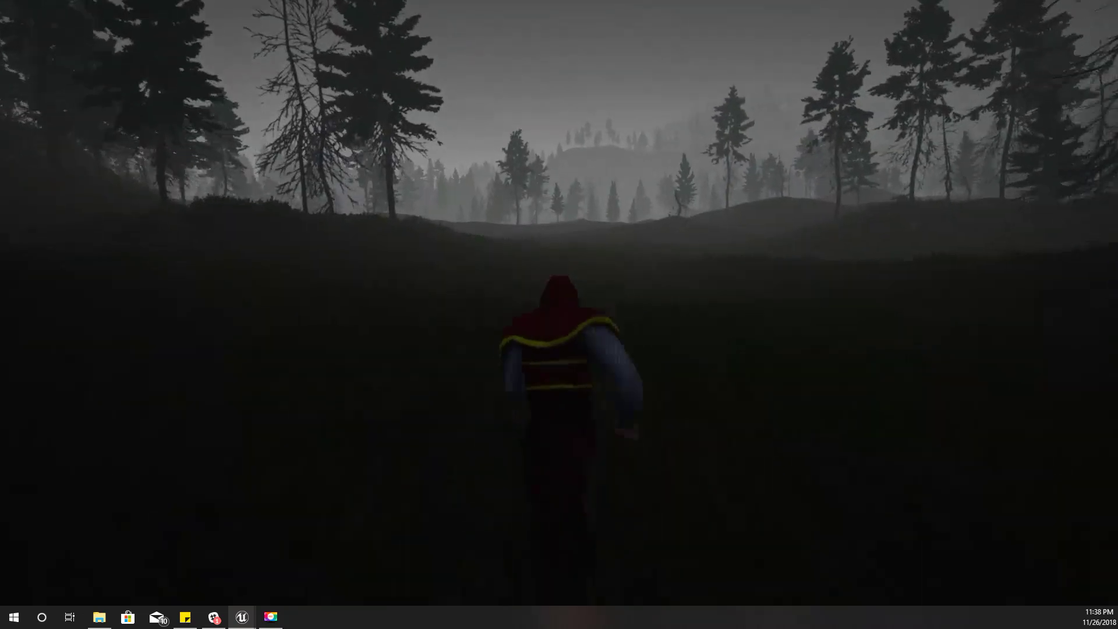
pyautogui.press('w')
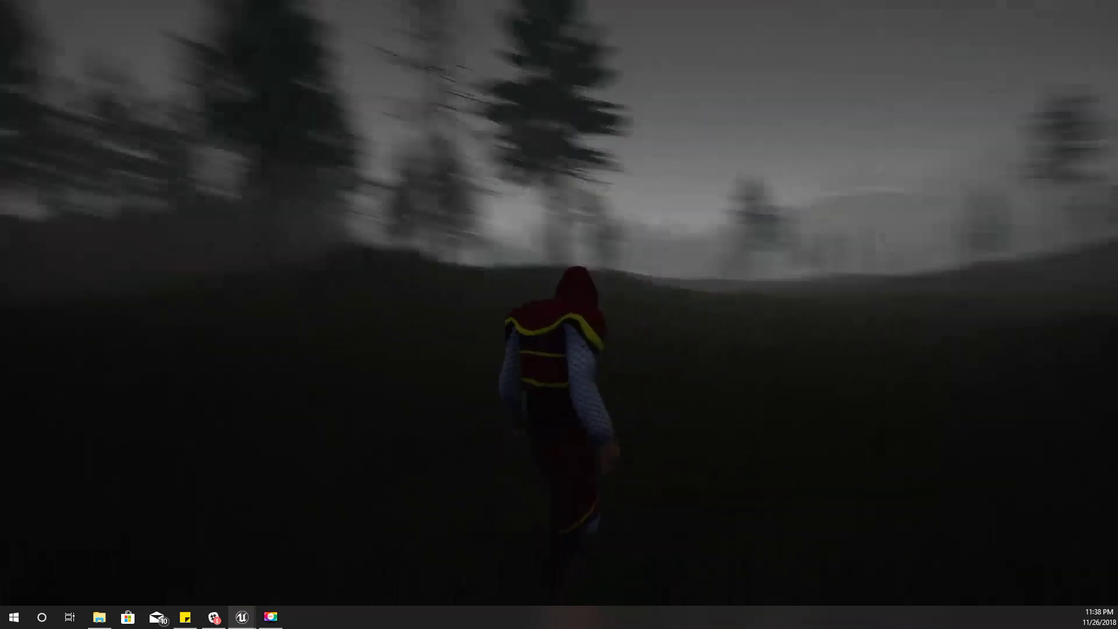
pyautogui.press('w')
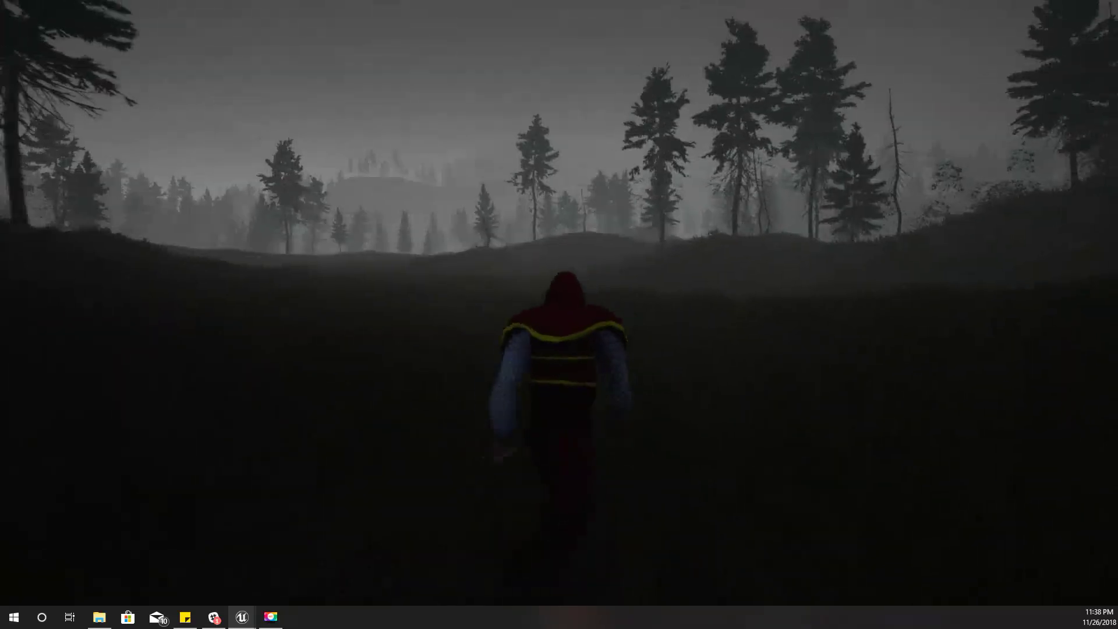
pyautogui.press('w')
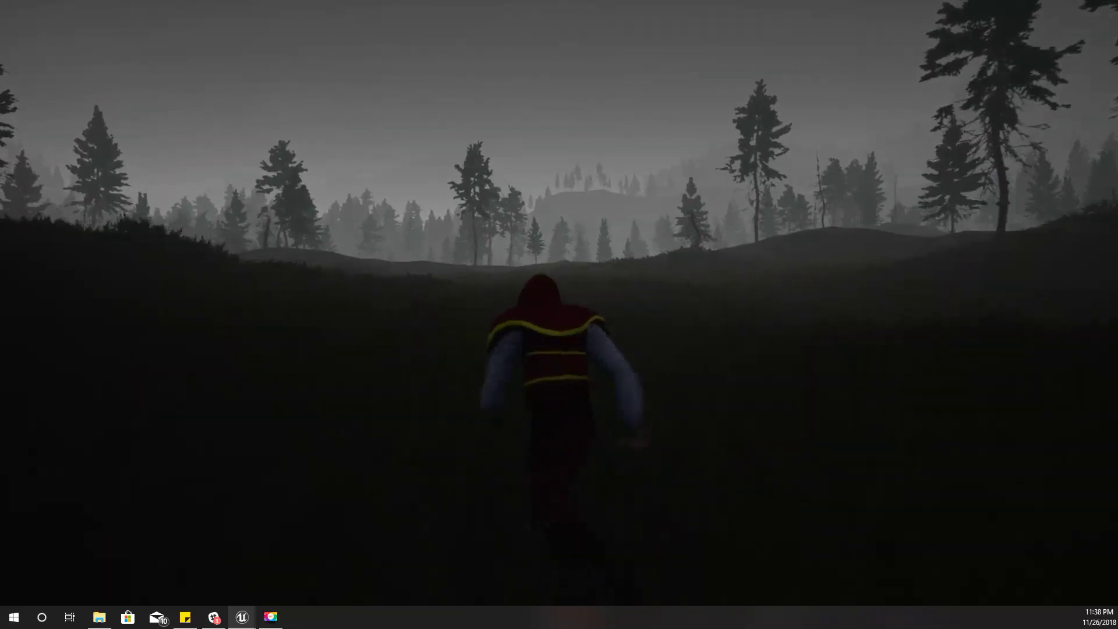
pyautogui.press('Escape')
pyautogui.press('F11')
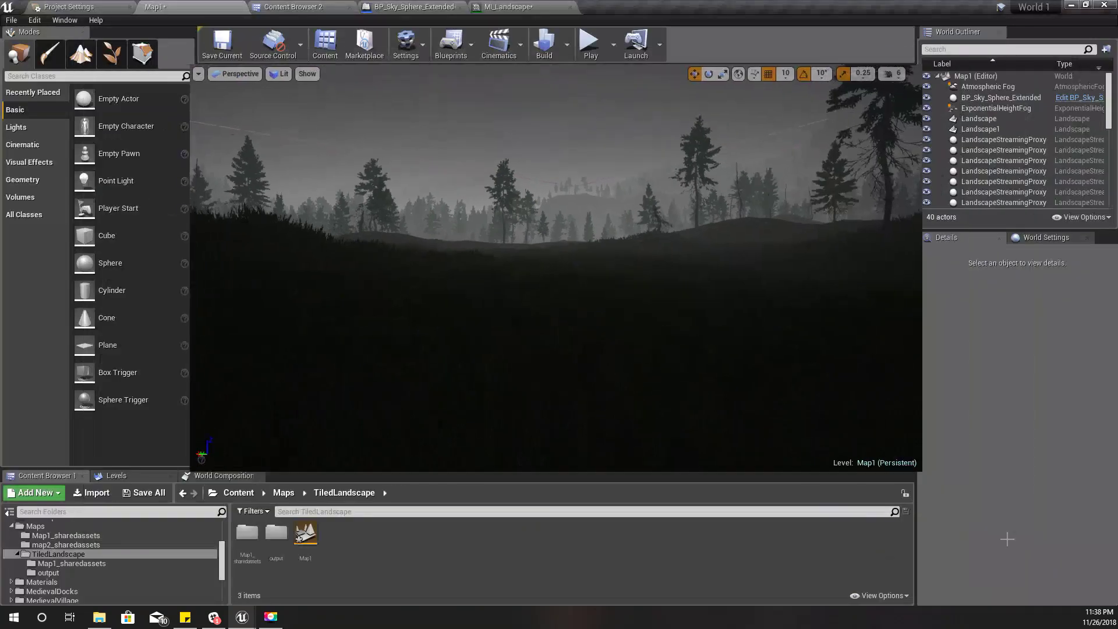
pyautogui.moveTo(608, 299); pyautogui.dragTo(616, 297, button='right')
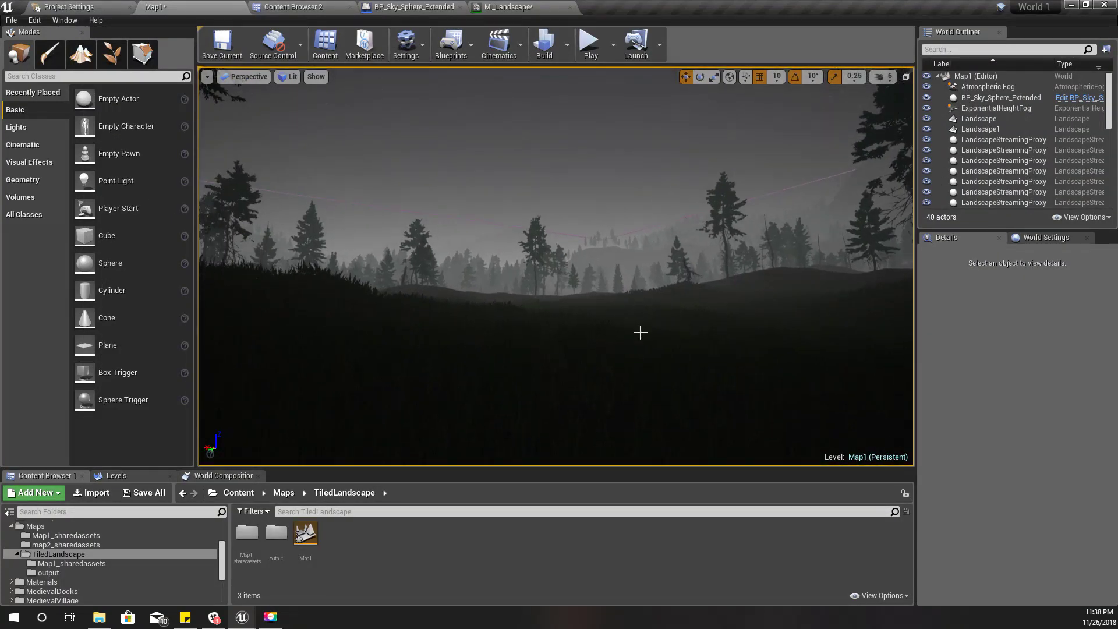
# - Open the Make Color_2 collapsed graph from Update Sky M and set the minimum clamp's Make Literal Float value to 0.1
pyautogui.click(419, 7)
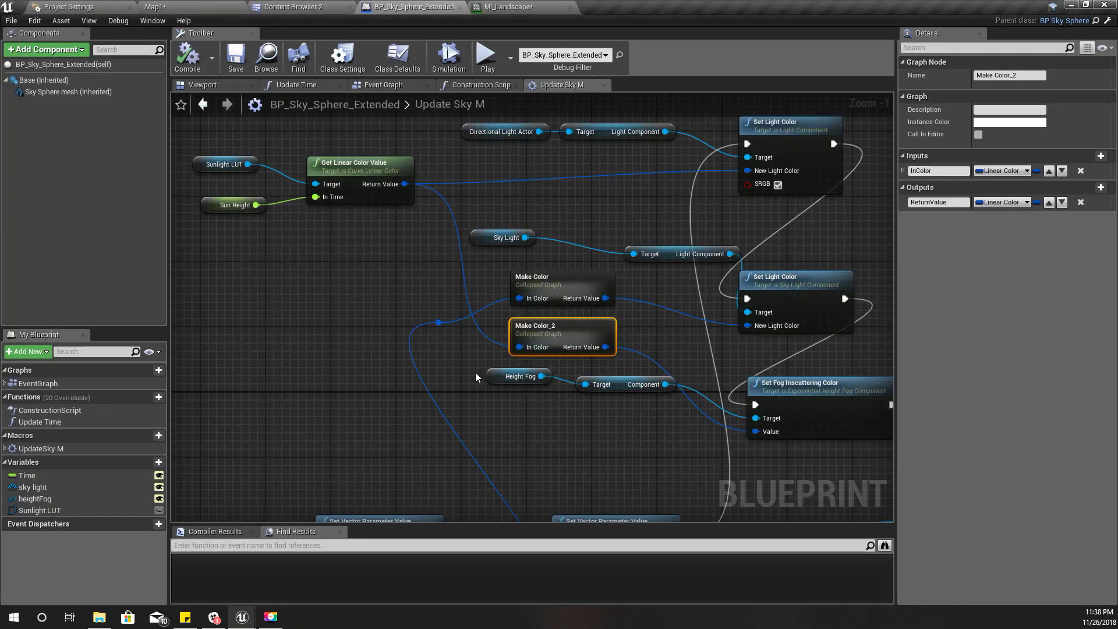
pyautogui.moveTo(812, 433); pyautogui.dragTo(655, 400, button='right')
pyautogui.scroll(1, 655, 400)
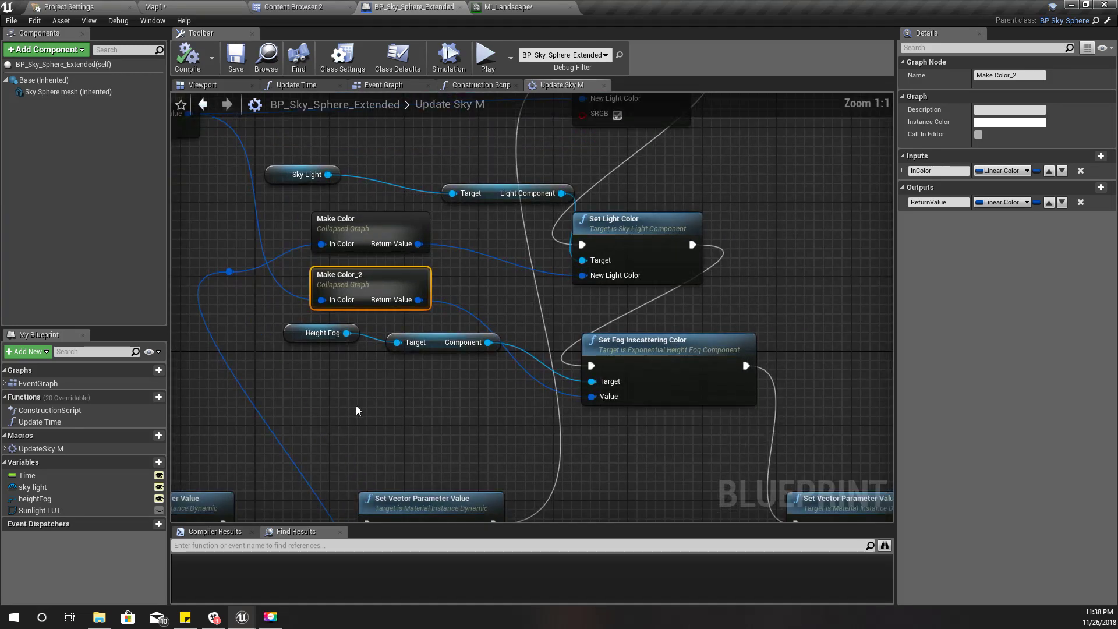
pyautogui.moveTo(409, 349); pyautogui.dragTo(449, 368, button='right')
pyautogui.doubleClick(414, 295)
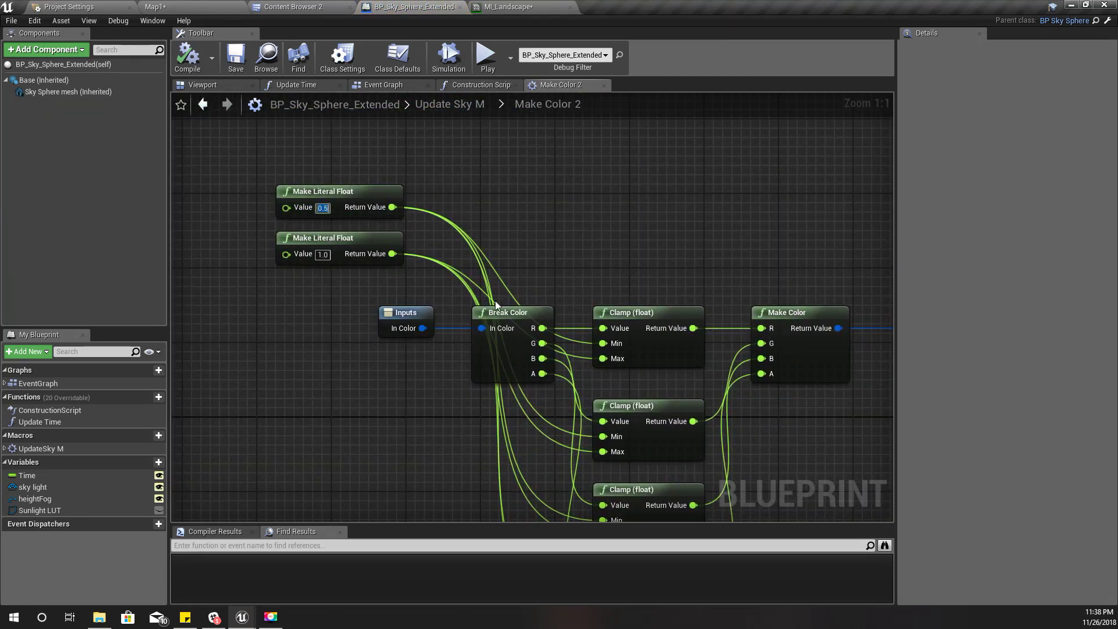
pyautogui.write('0.1')
pyautogui.press('Return')
# - Play Map1 full screen and run the character through the dark forest to examine the fog color from night into dawn
pyautogui.click(193, 7)
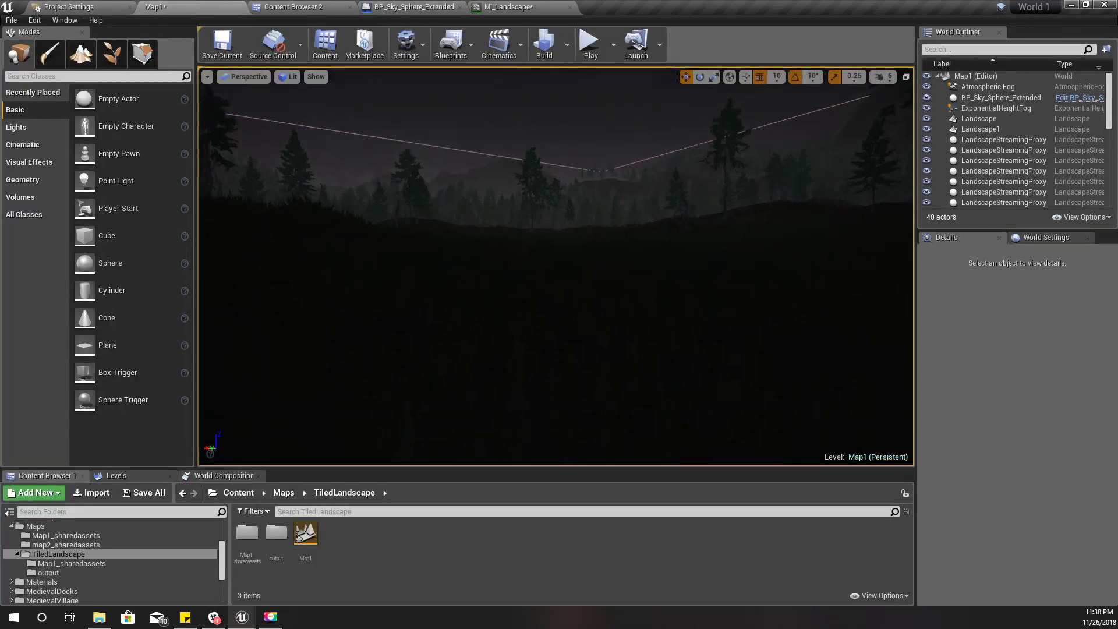
pyautogui.hotkey('alt', 'p')
pyautogui.click(531, 327)
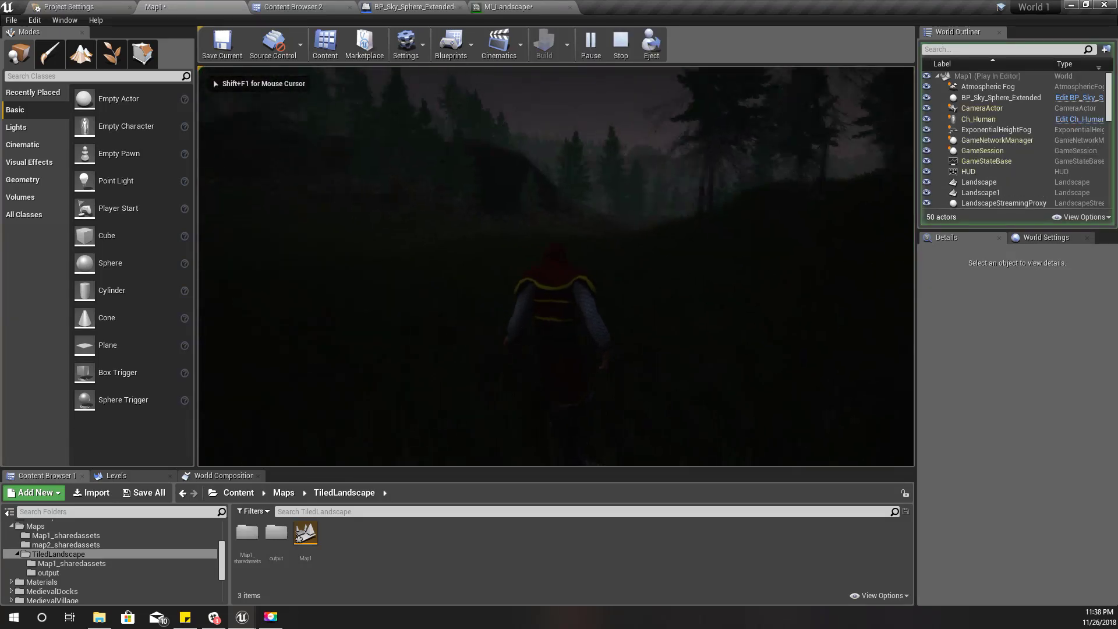
pyautogui.press('F11')
pyautogui.press('w')
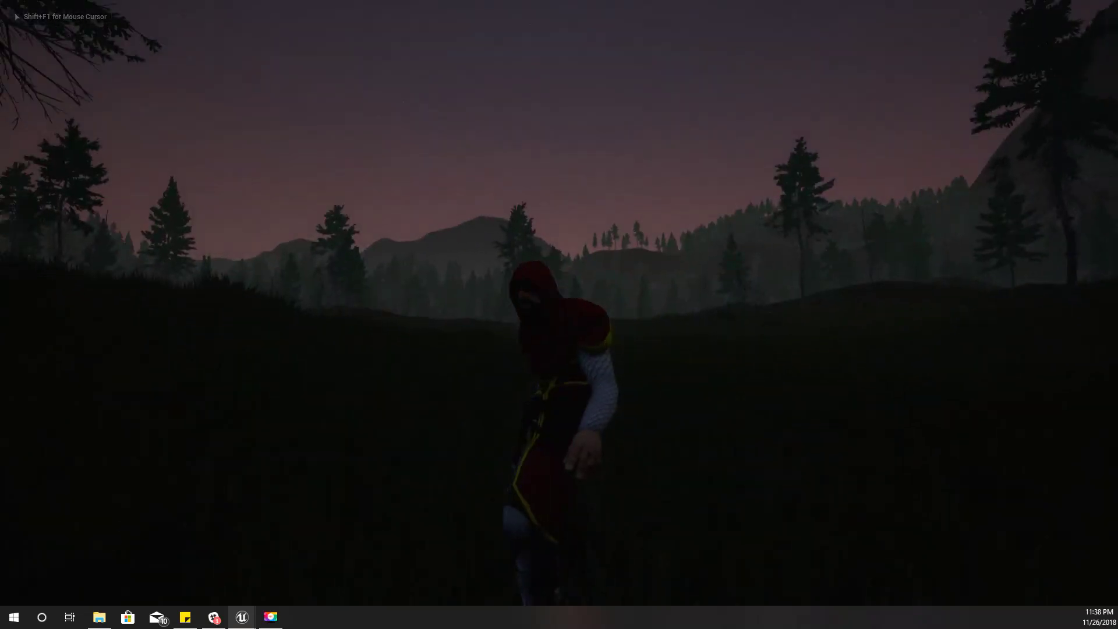
pyautogui.press('w')
pyautogui.press('w')
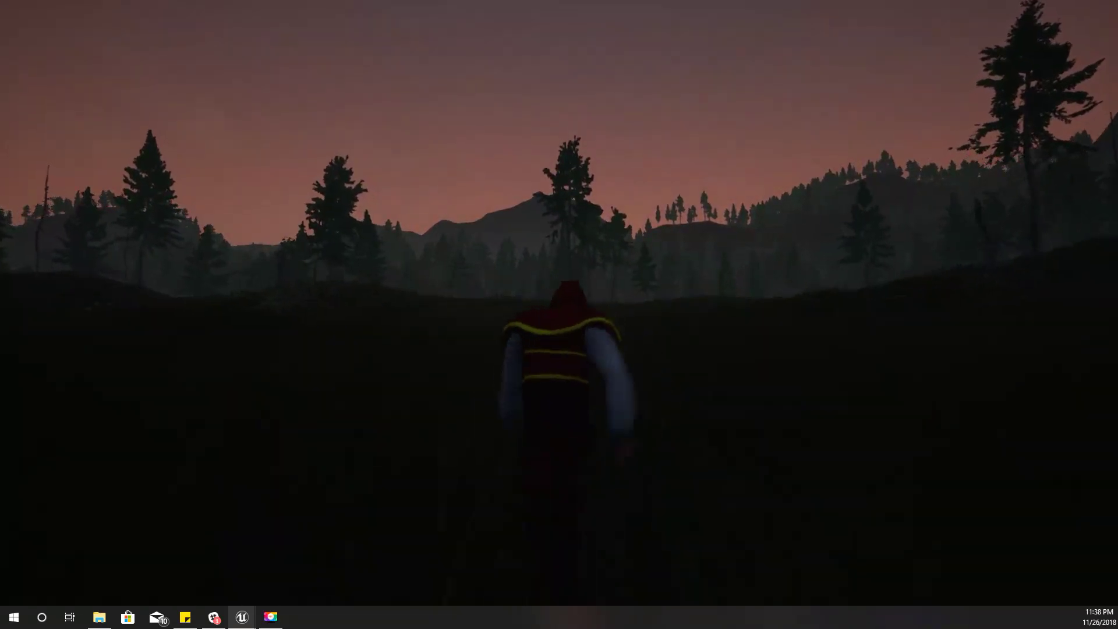
pyautogui.press('w')
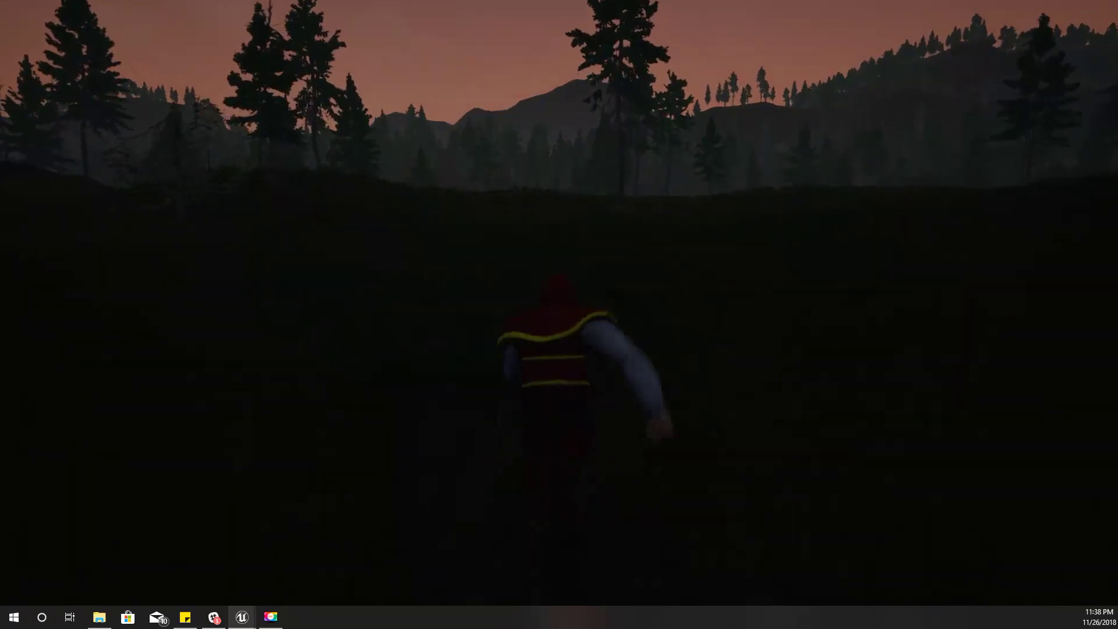
pyautogui.press('w')
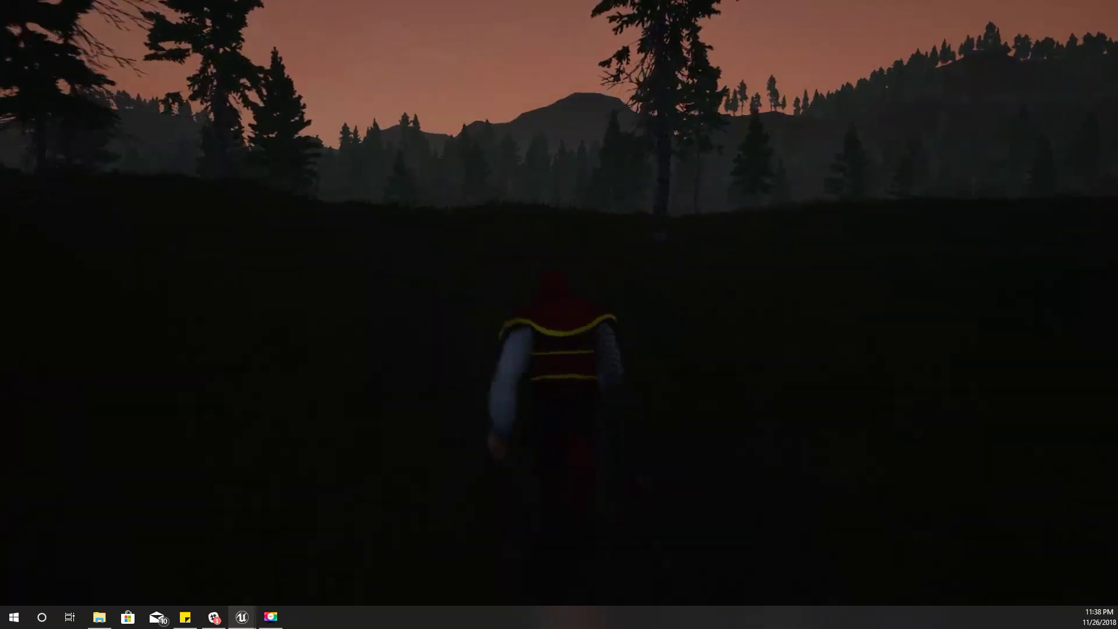
pyautogui.press('w')
pyautogui.press('w')
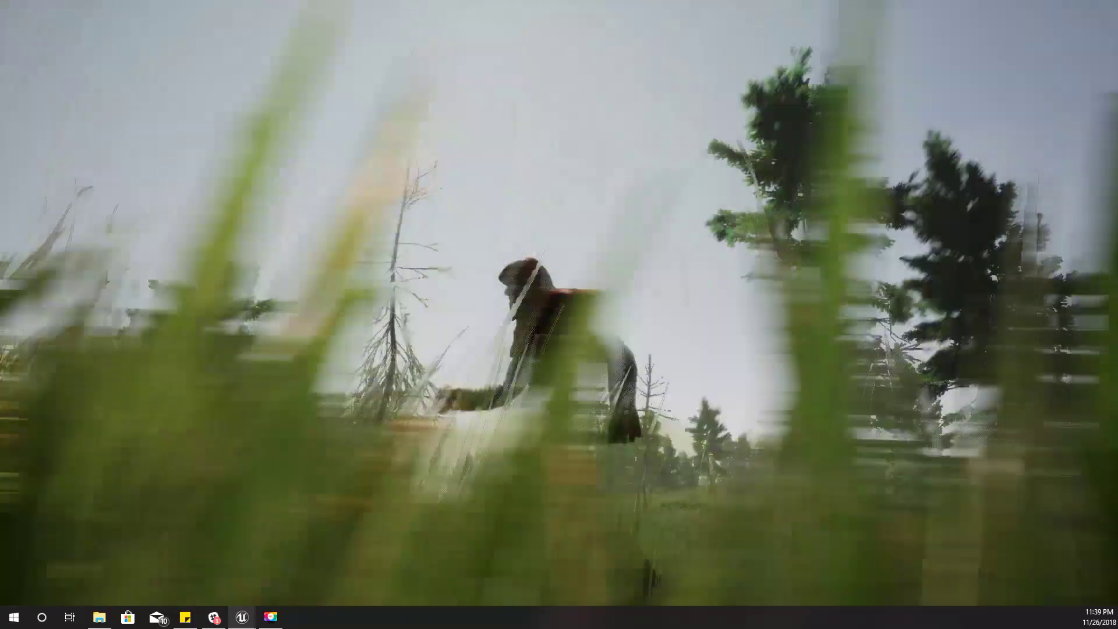
# - Run the character over the grassy hills in daylight to examine the fog and lighting among the distant trees
pyautogui.press('w')
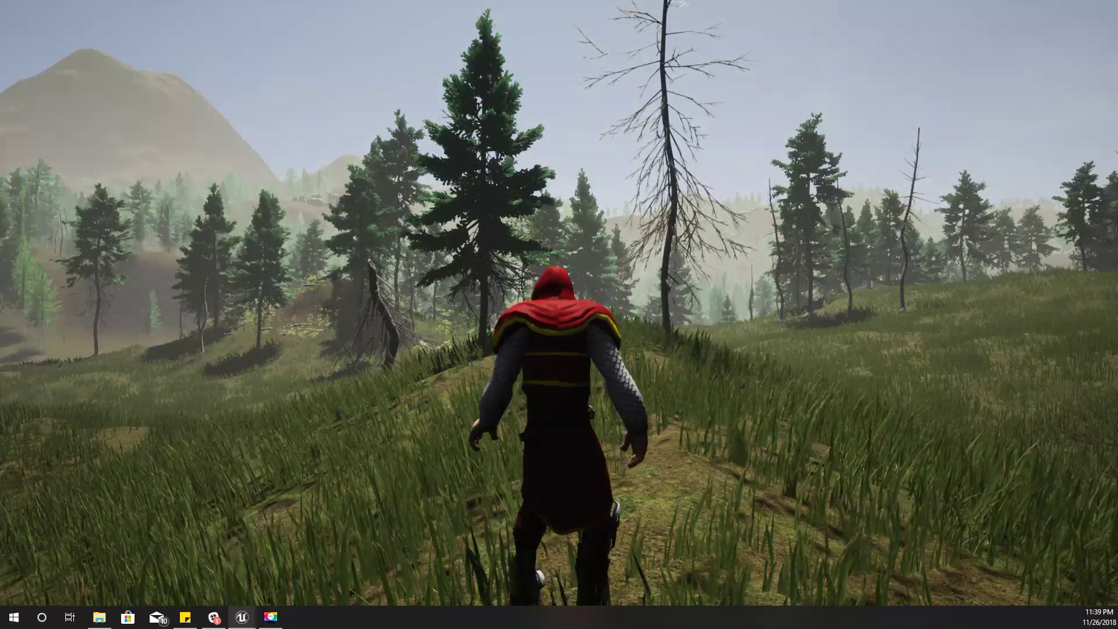
pyautogui.press('w')
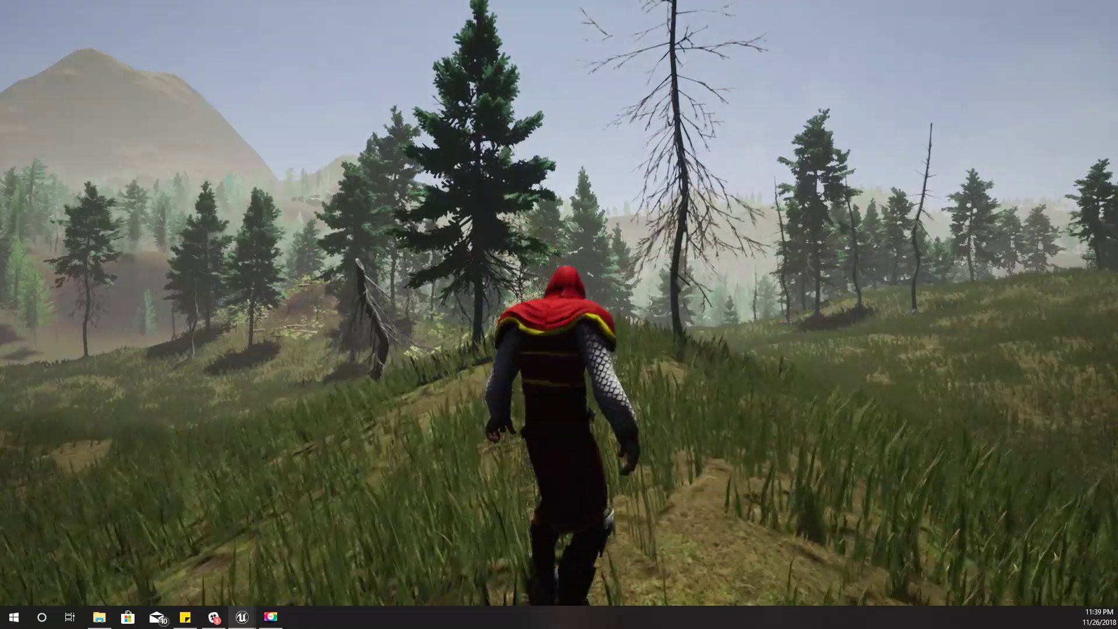
pyautogui.press('w')
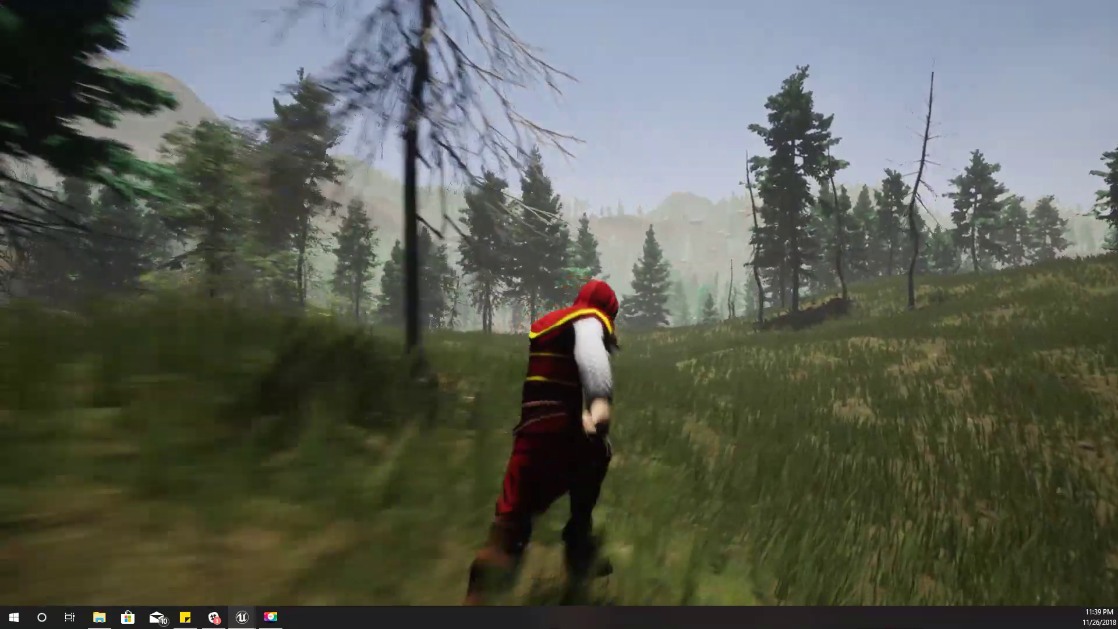
pyautogui.press('w')
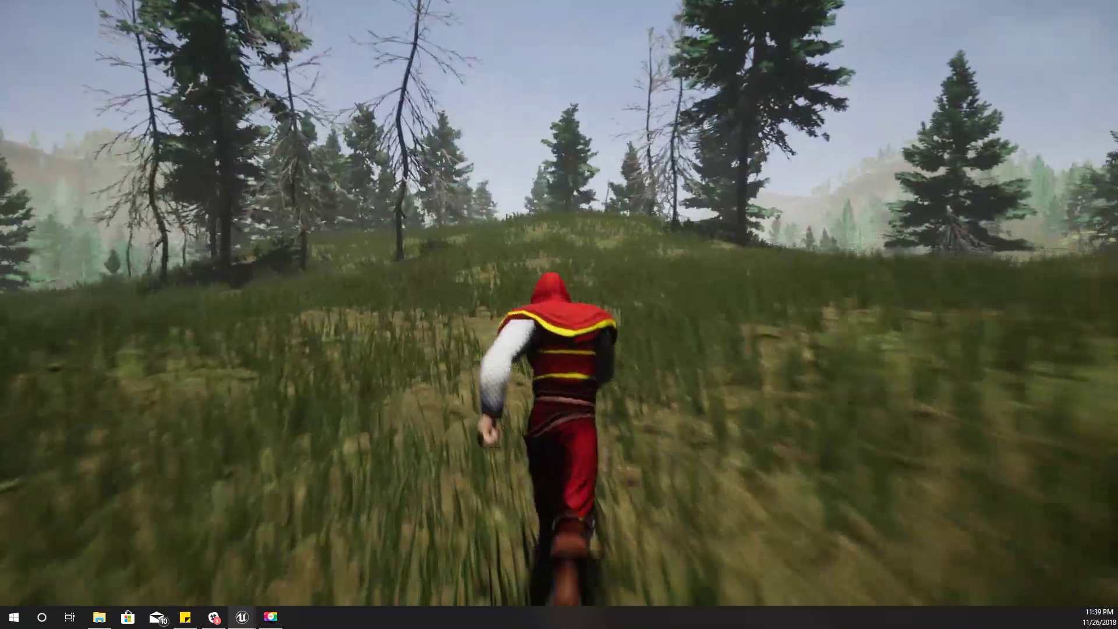
pyautogui.press('w')
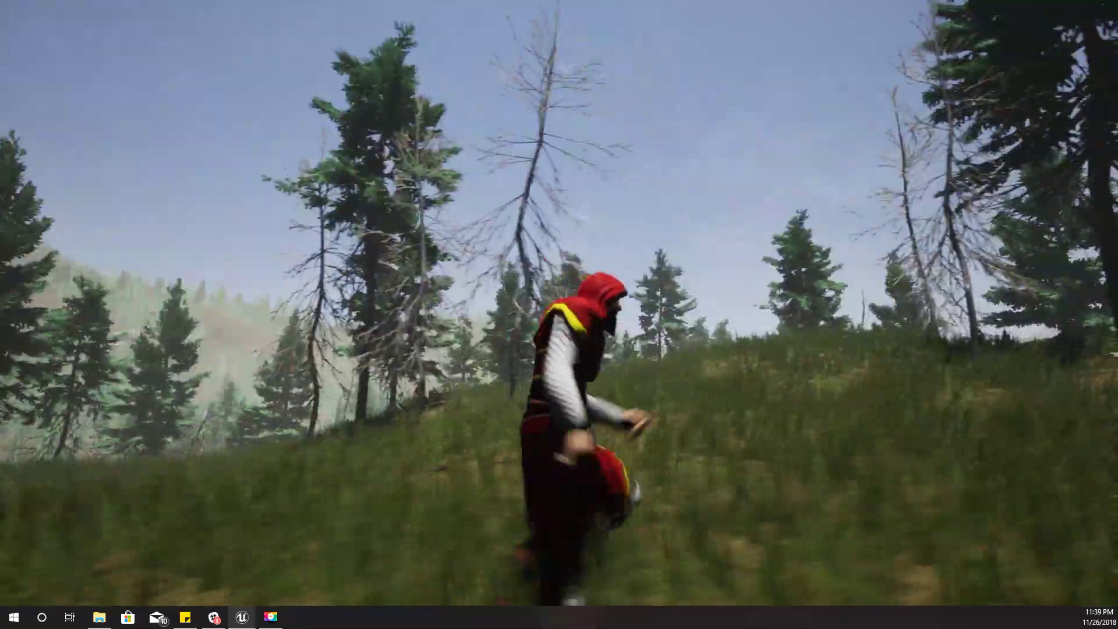
pyautogui.press('w')
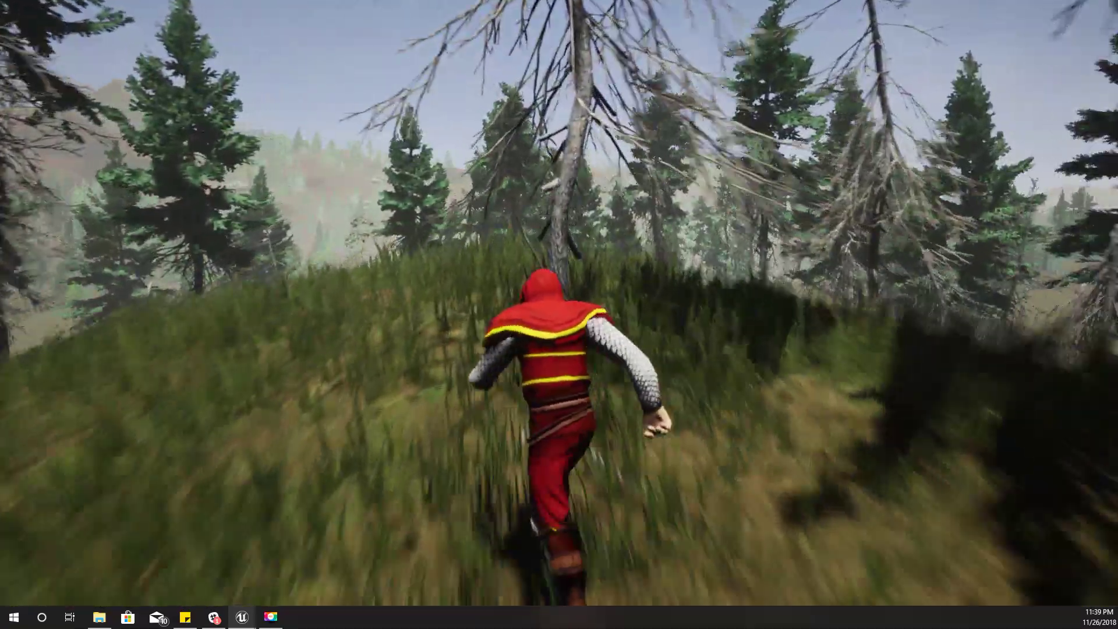